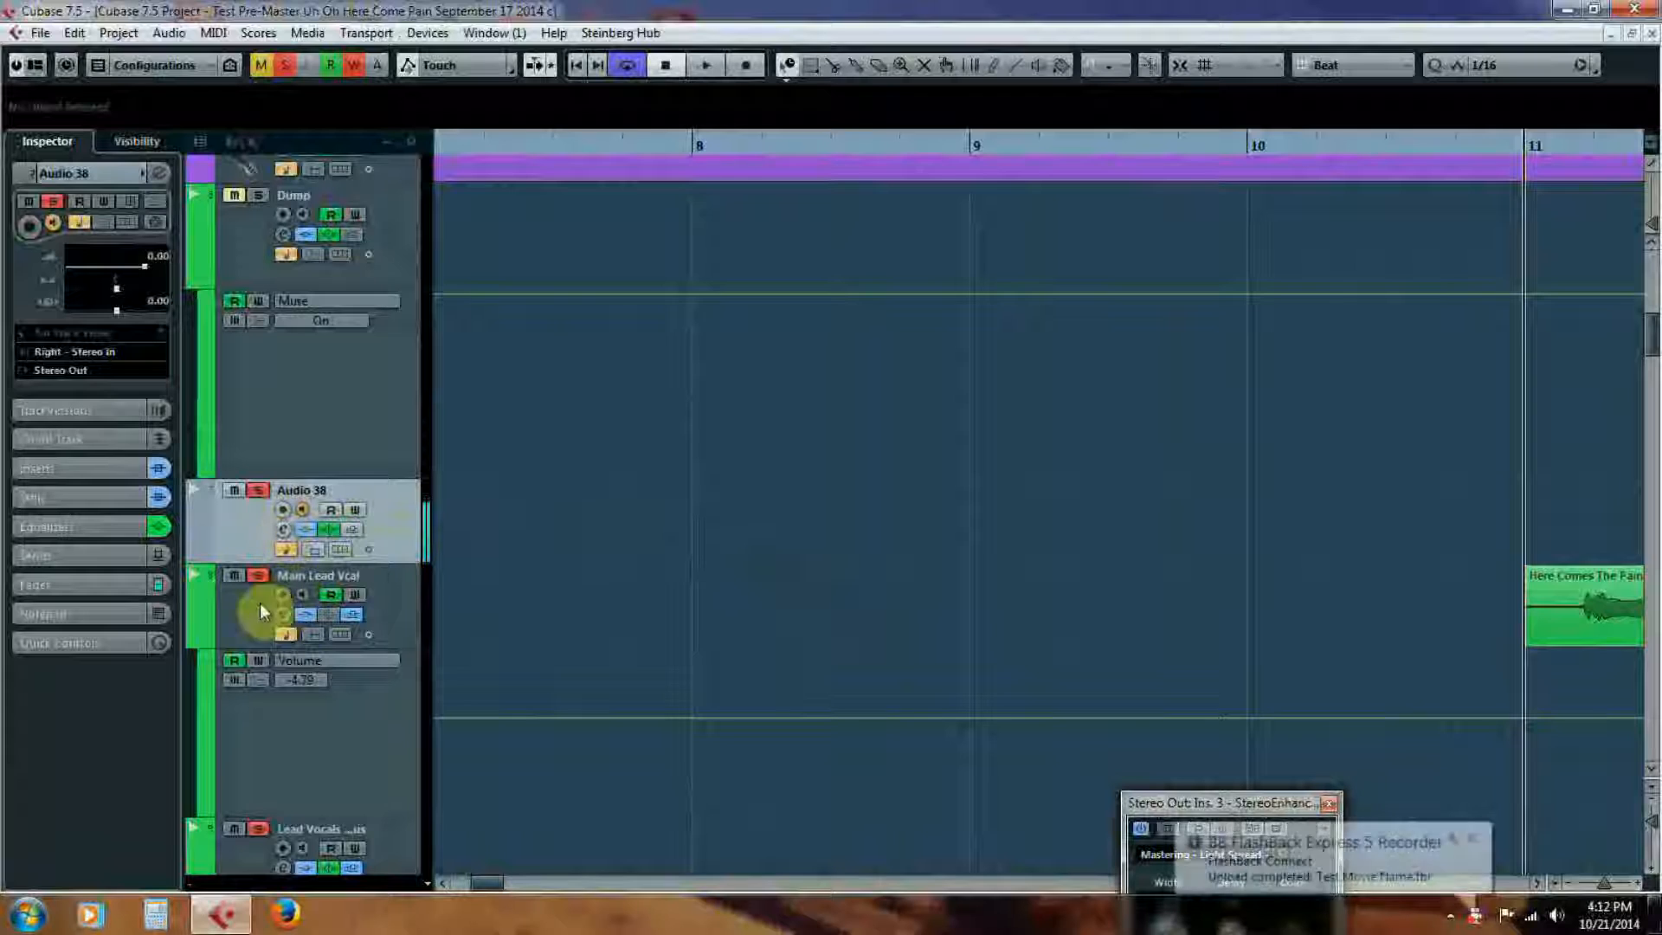
- Minimize the project window, open the MixConsole, and bring up the channel settings for Audio 38
click(251, 605)
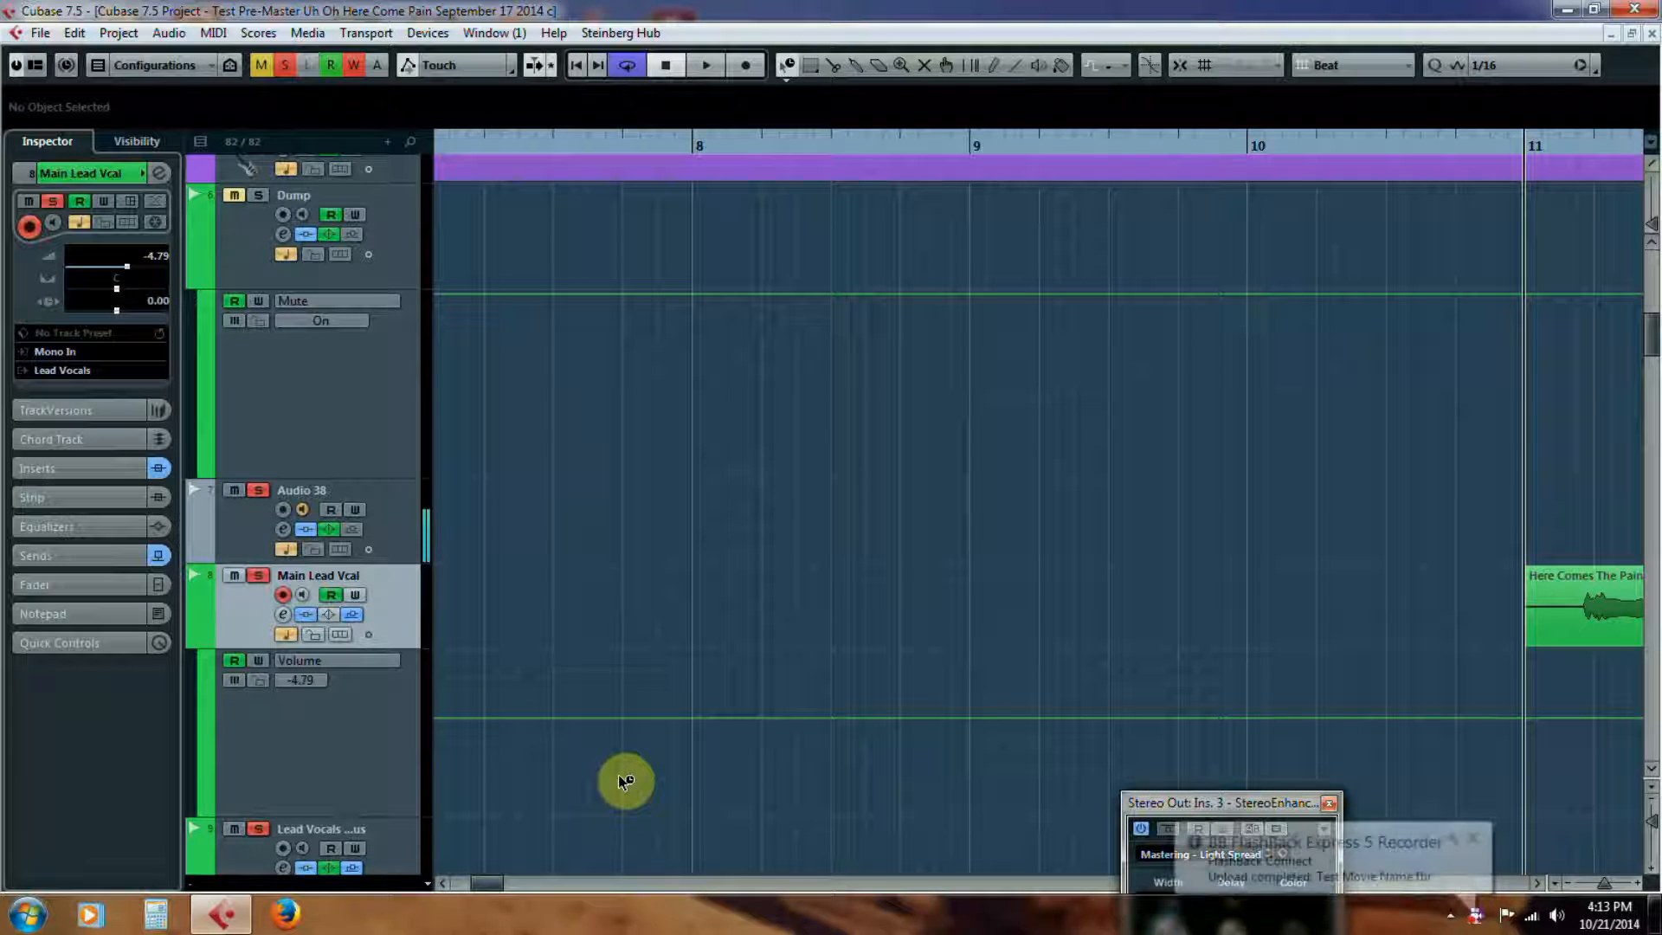
click(1610, 34)
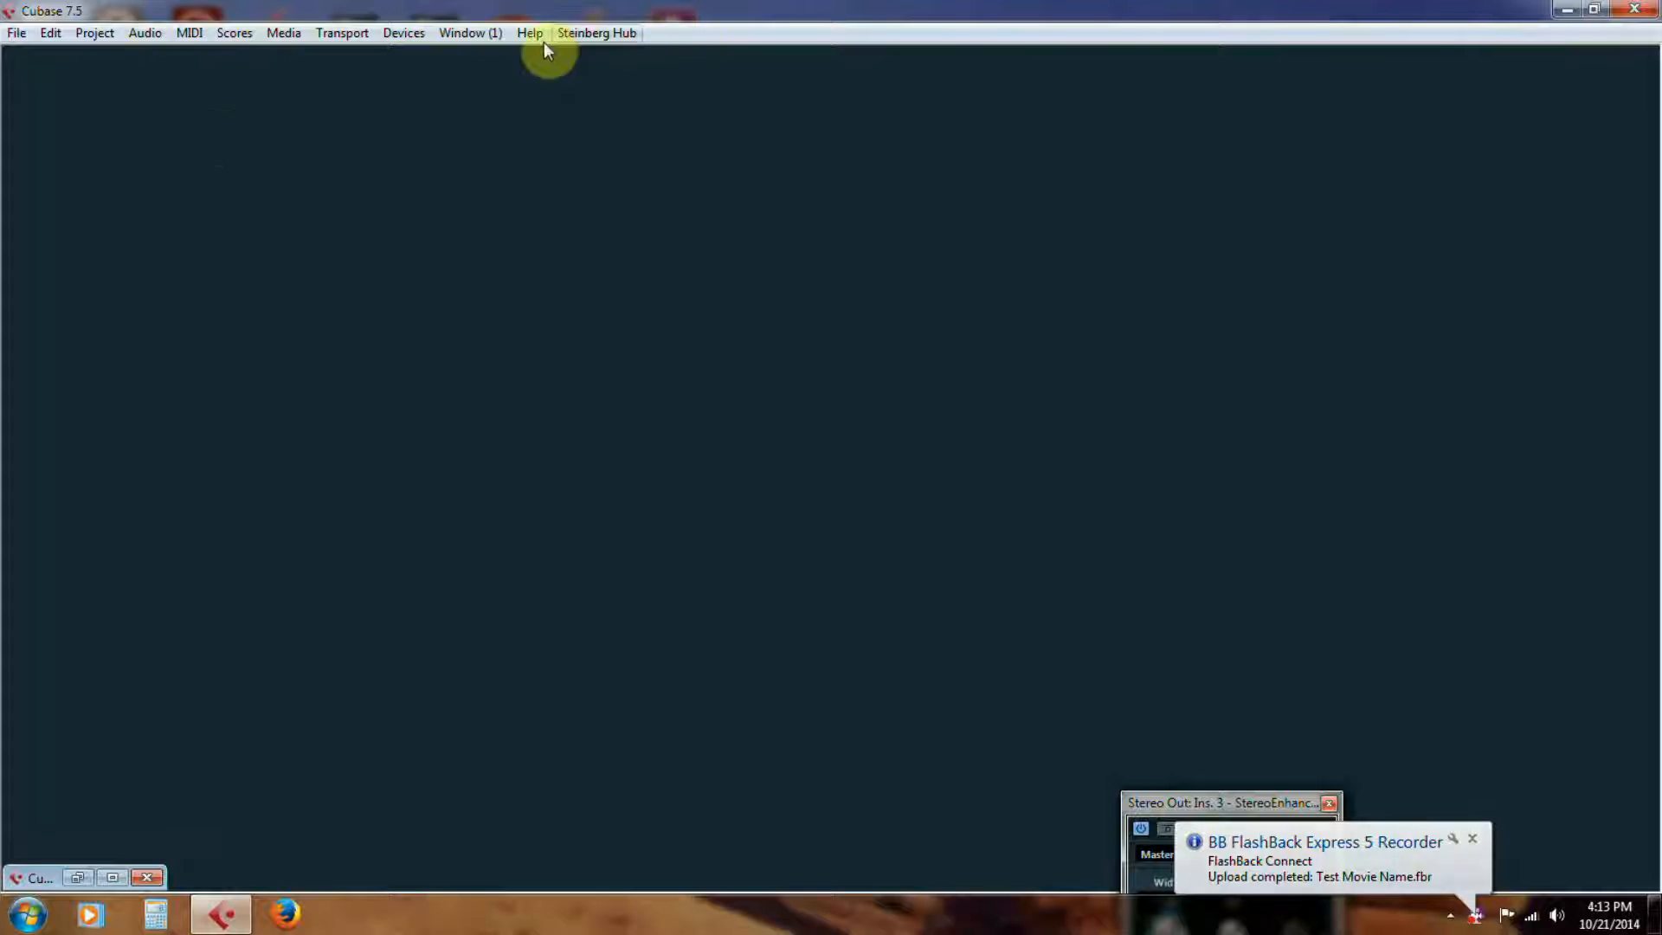
click(399, 33)
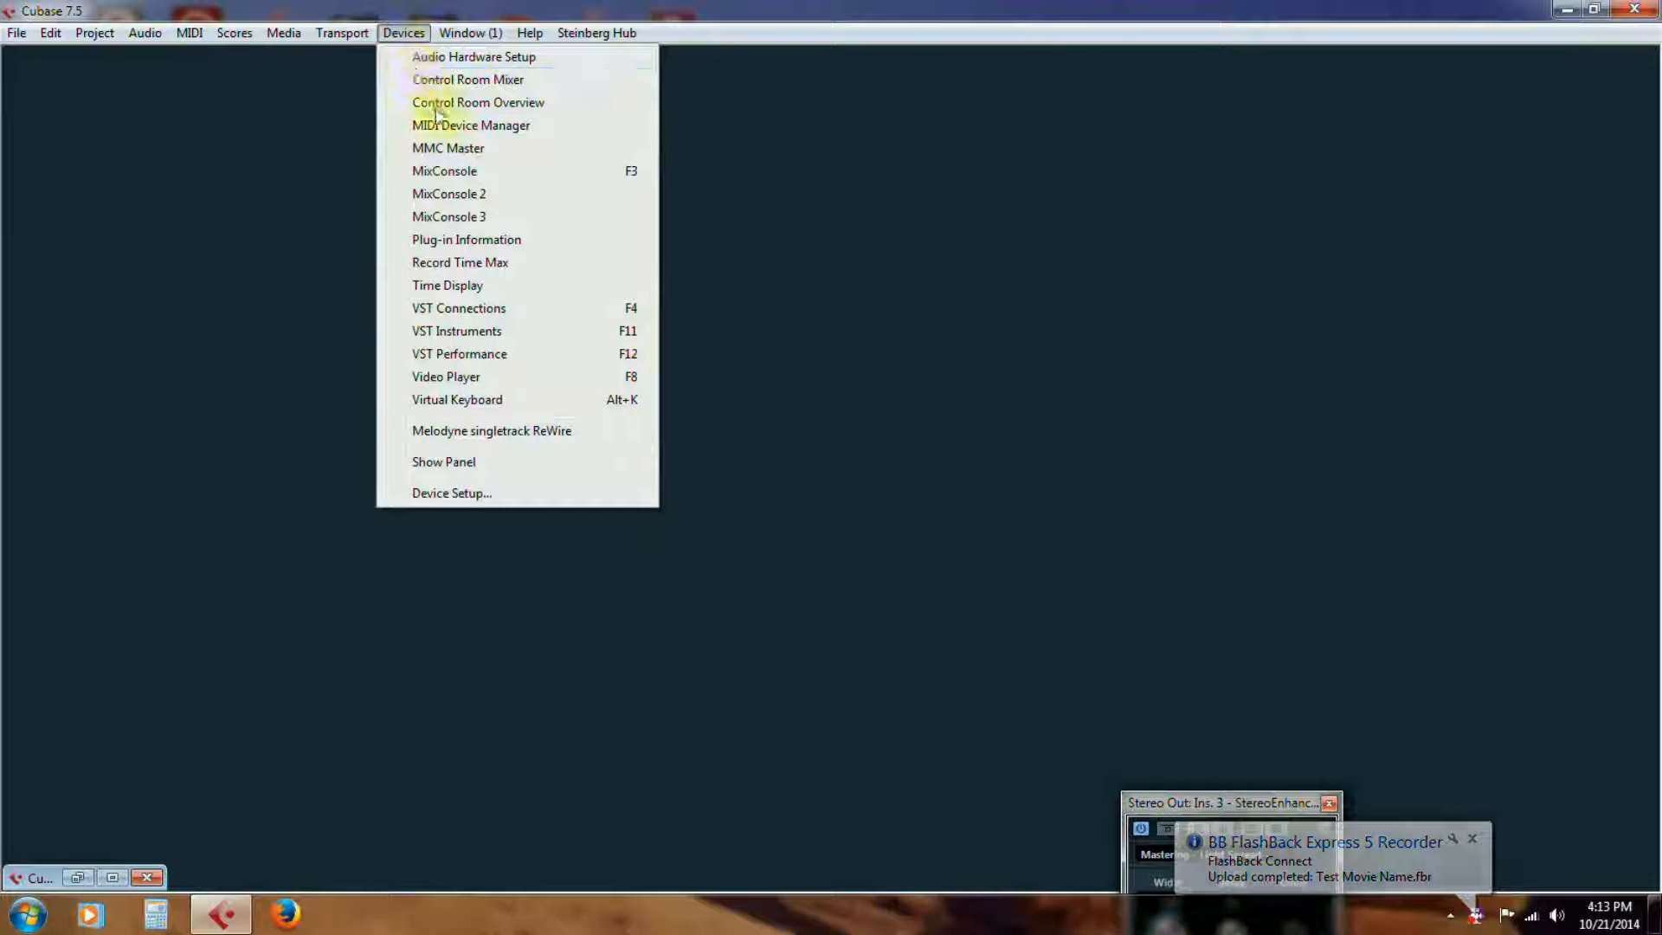
click(471, 170)
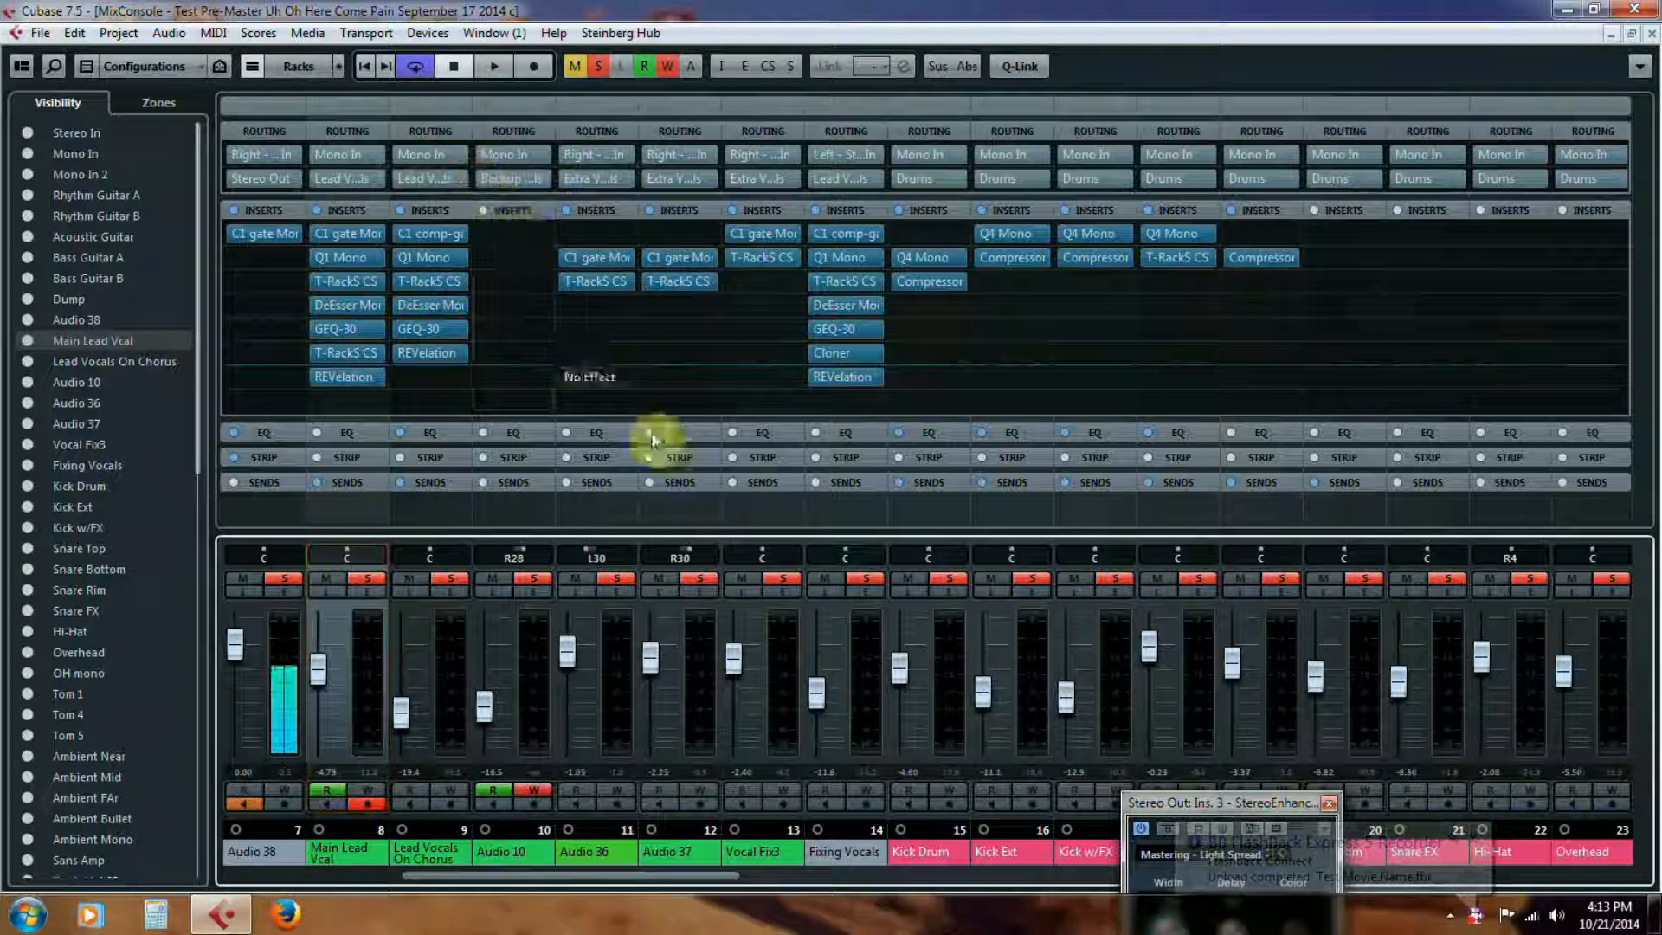
click(289, 591)
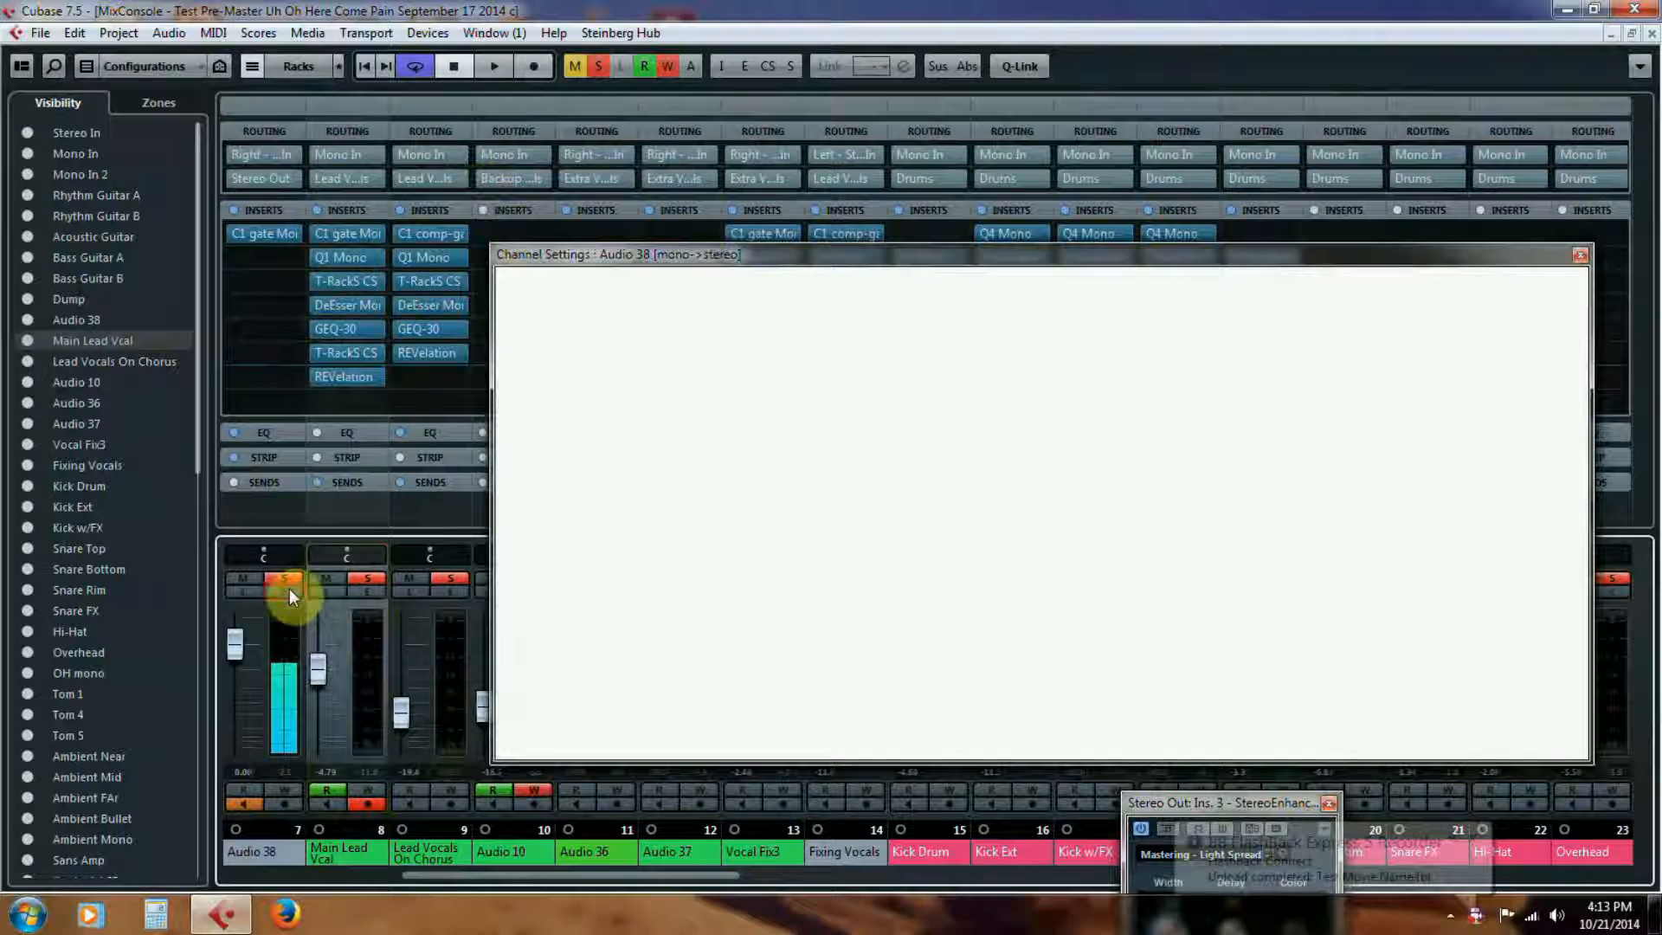
- Examine the C1 gate Mono insert on Audio 38, comparing the sound with the gate switched off and on
click(615, 366)
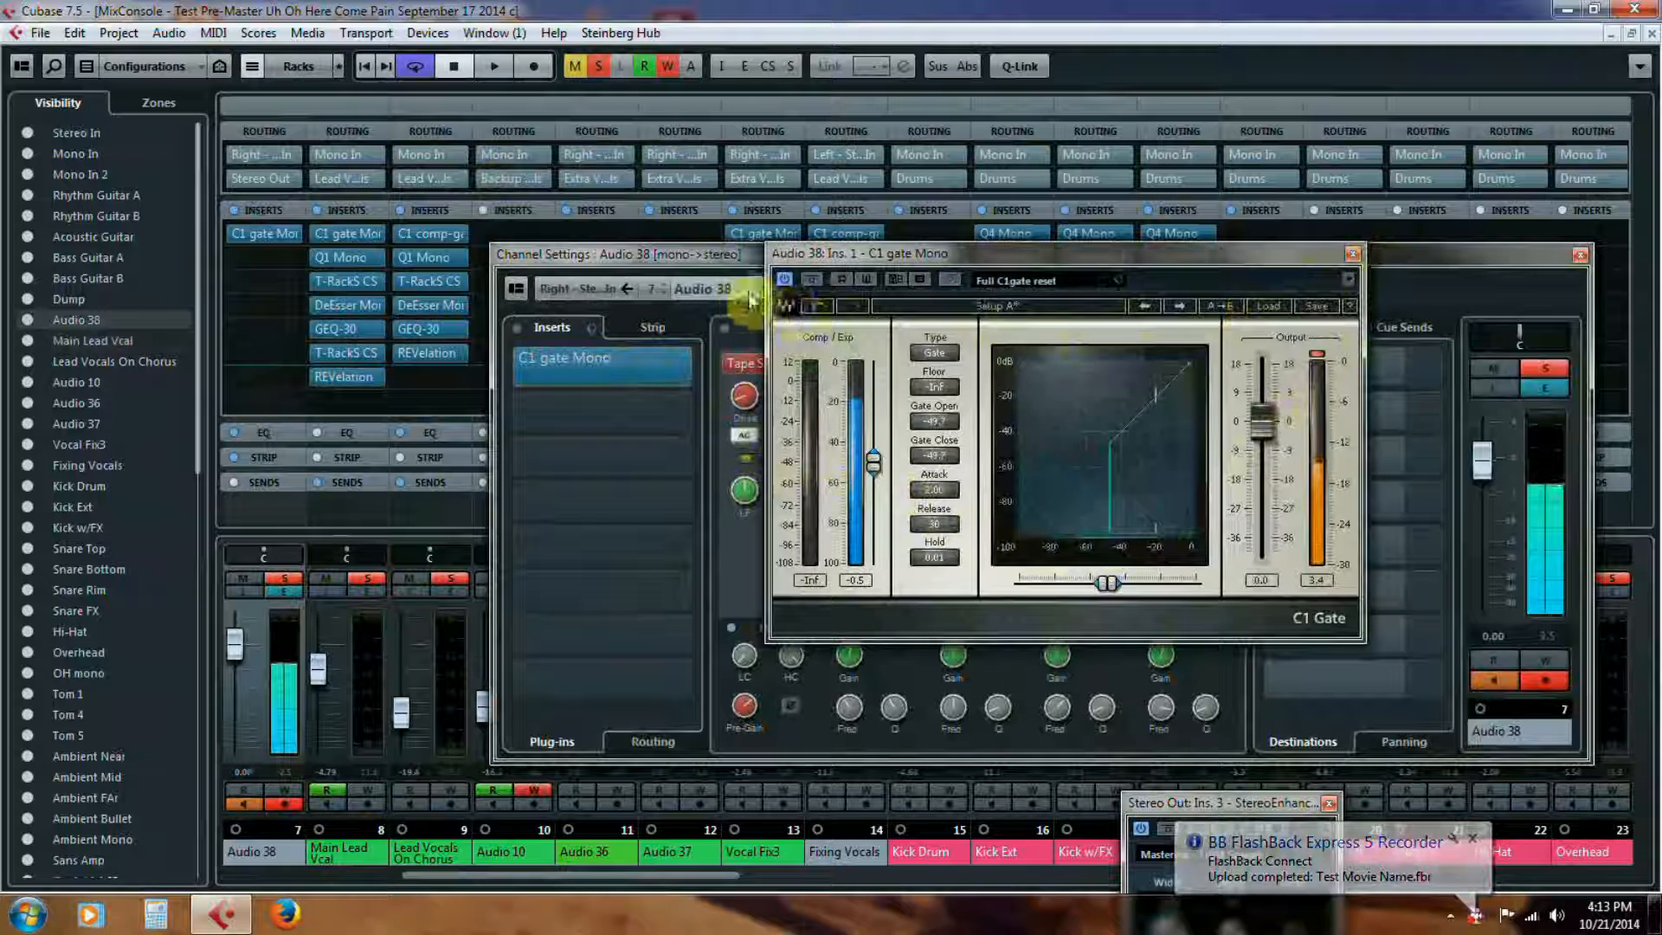
click(783, 279)
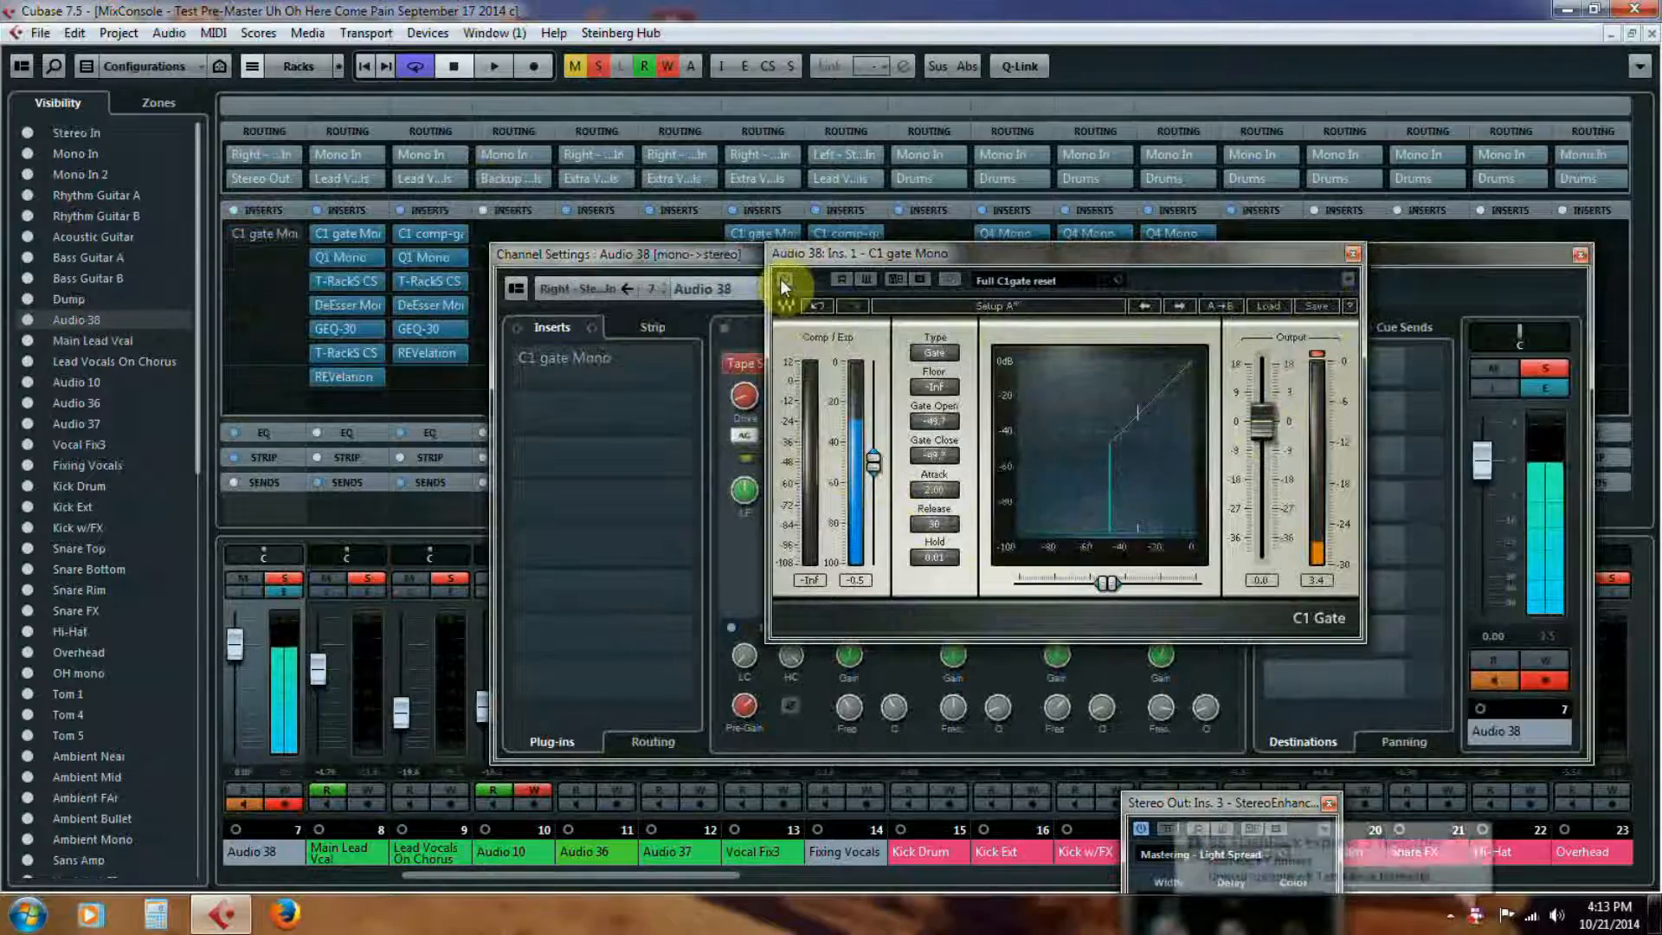
click(782, 280)
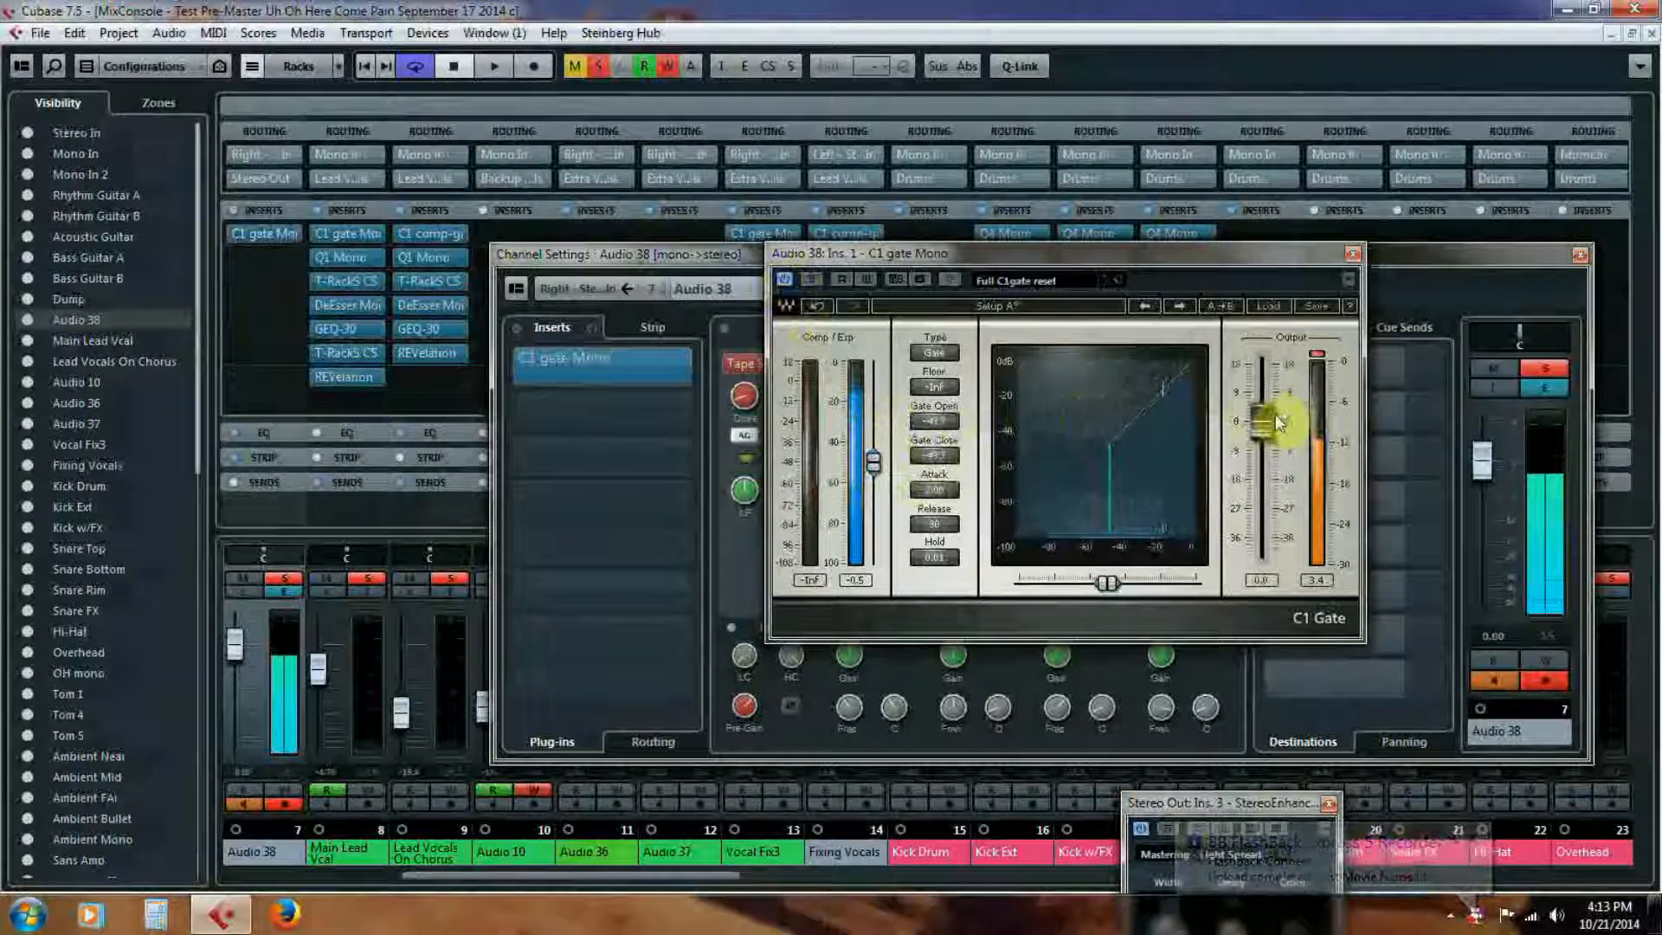
click(1353, 257)
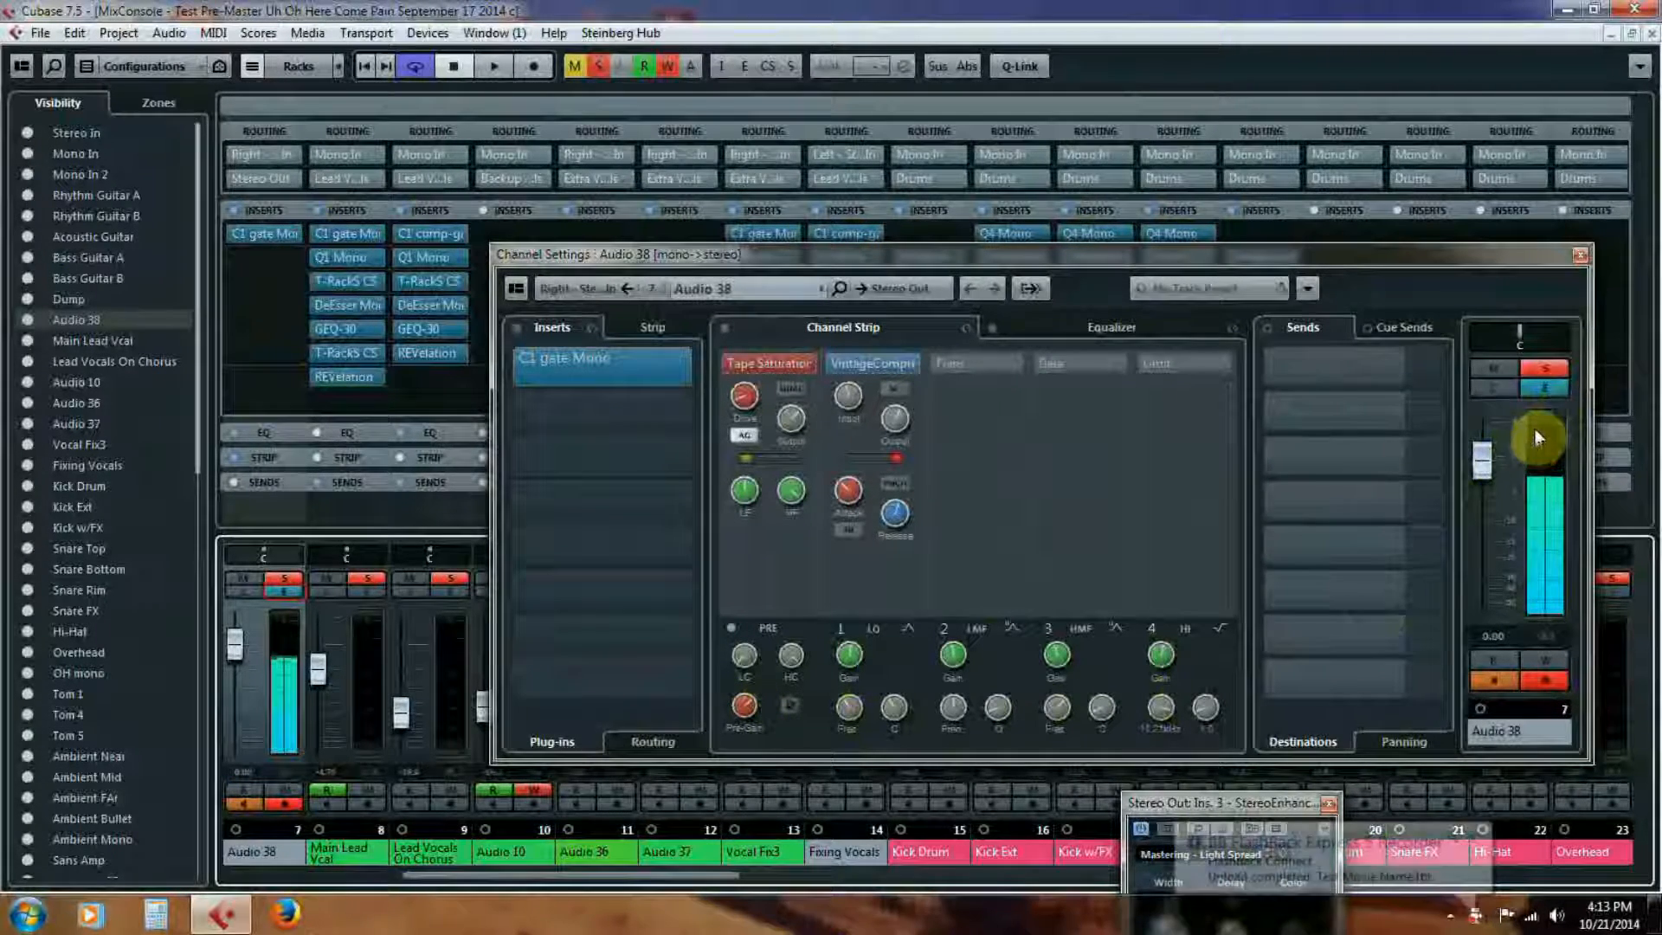
- Enable the low-cut filter in Audio 38's pre section, and close the channel settings and the MixConsole
click(744, 659)
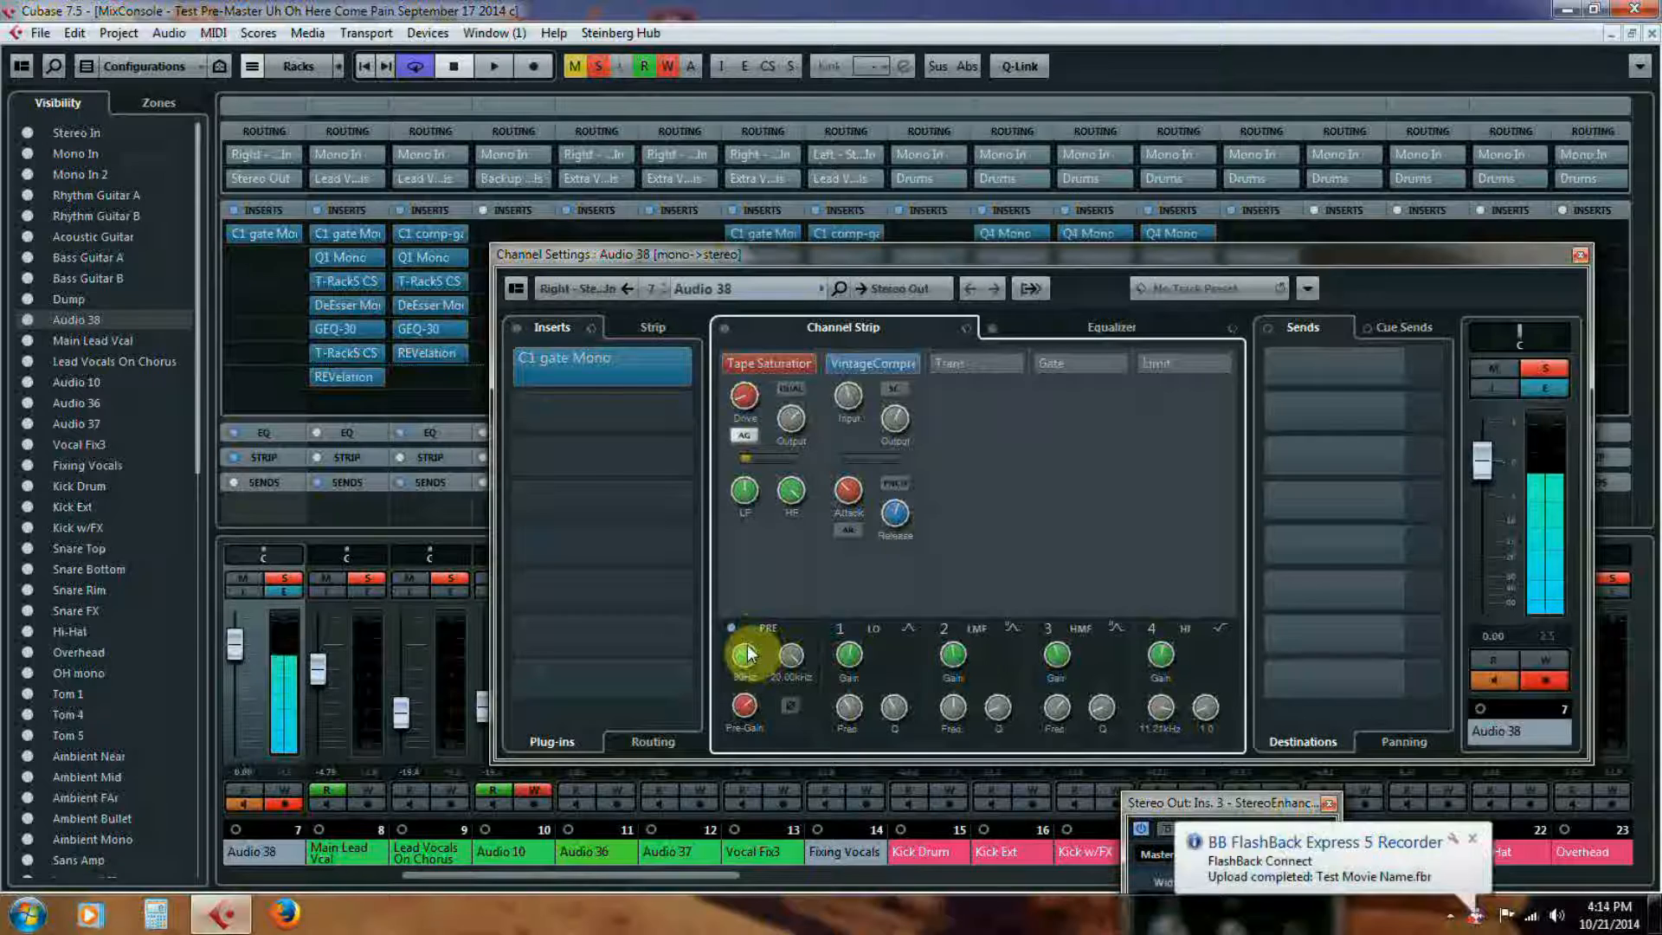
click(1577, 257)
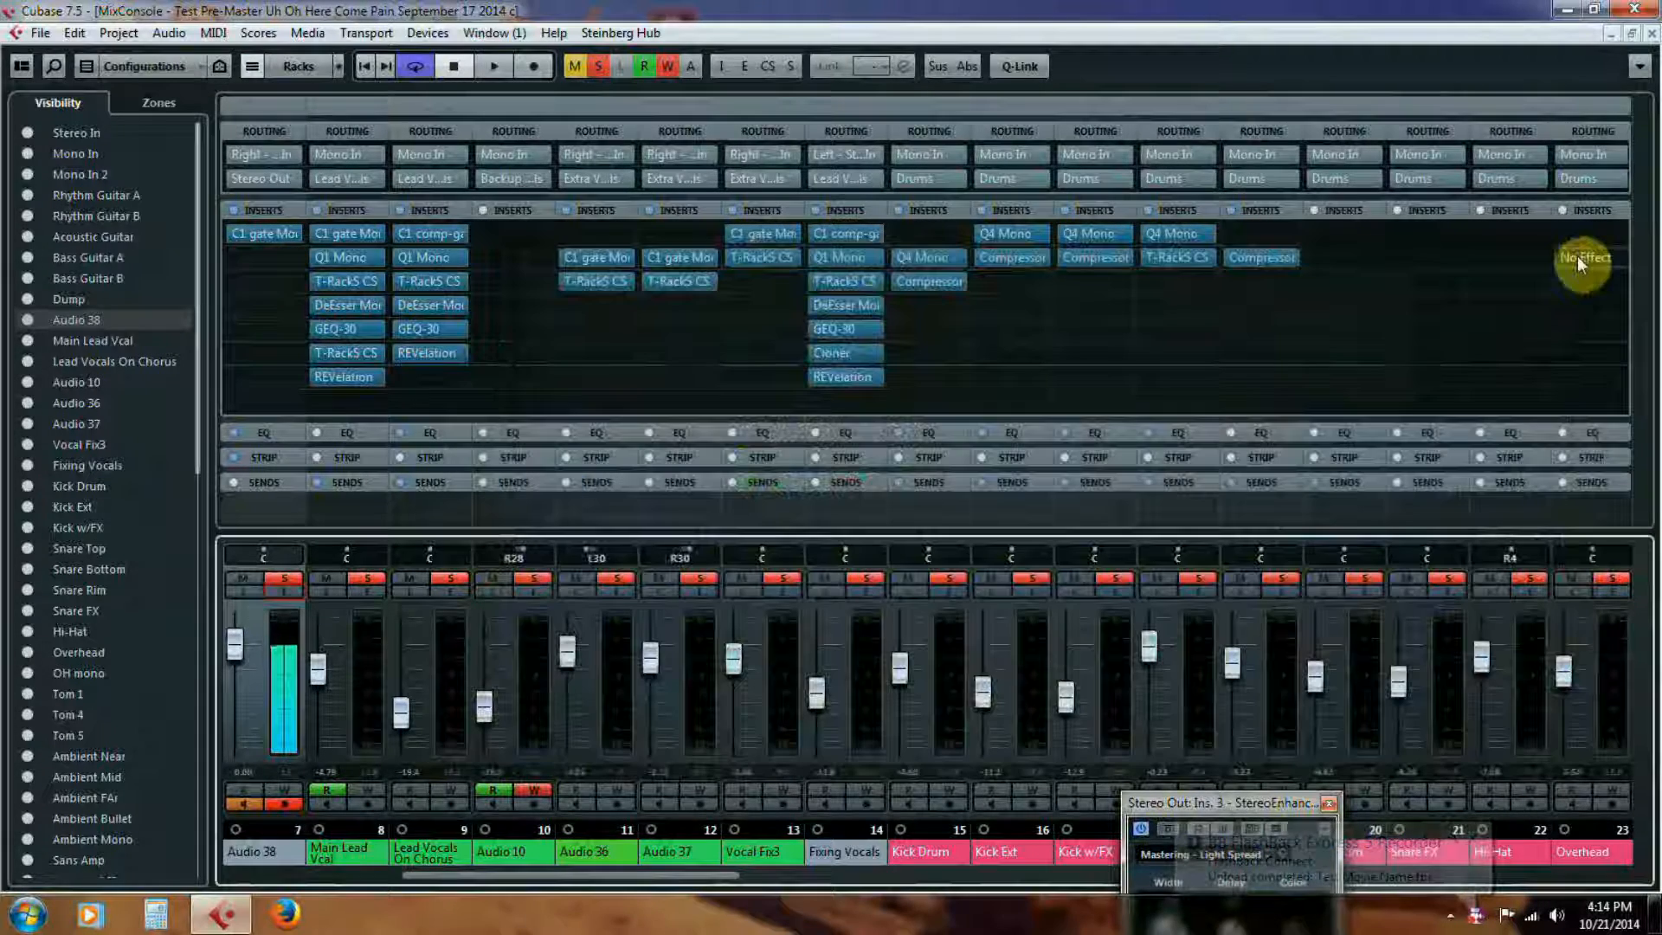
click(1650, 35)
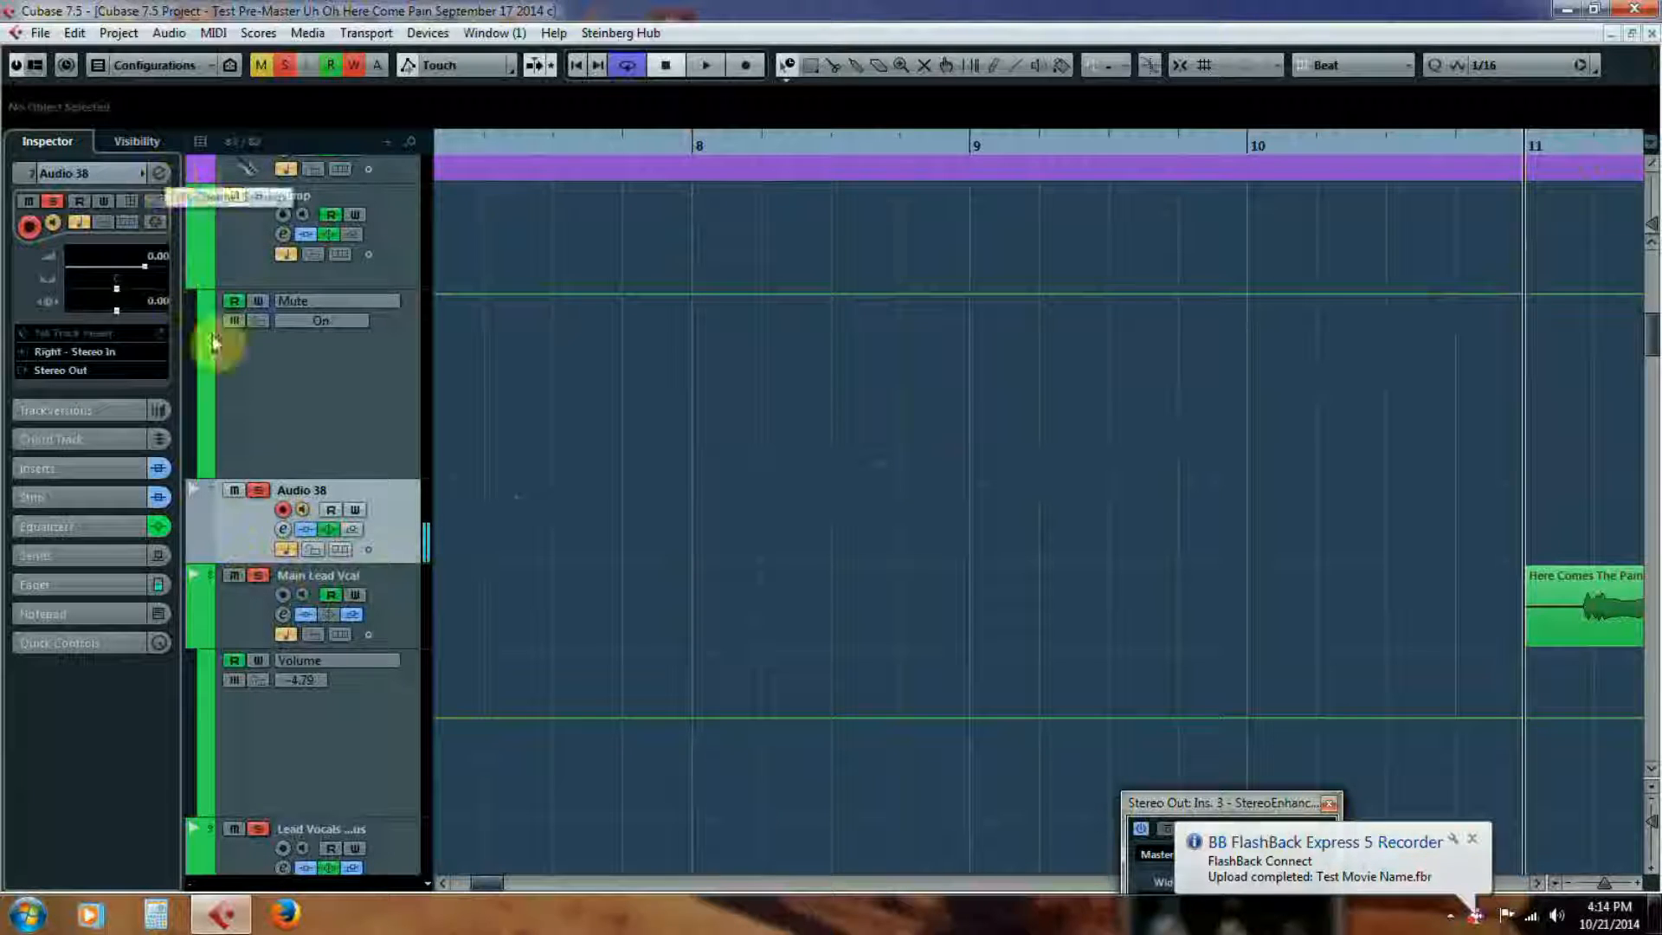
- Open the channel settings of the Main Lead Vcal track and switch off both StereoDelay sends
click(249, 633)
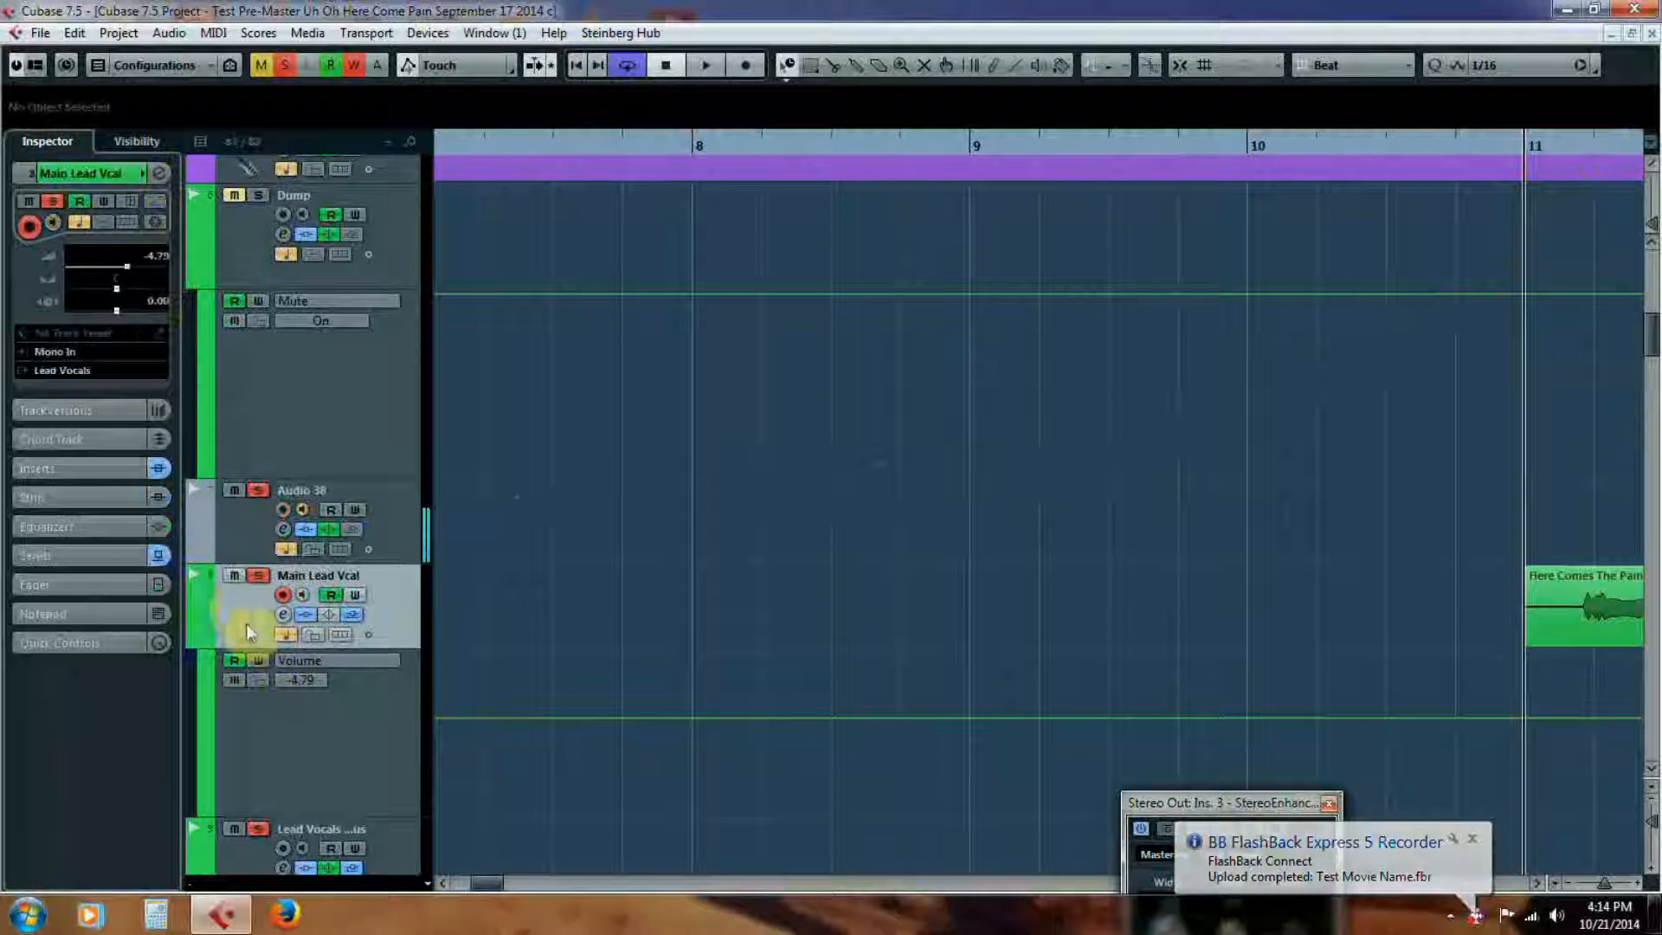
click(159, 172)
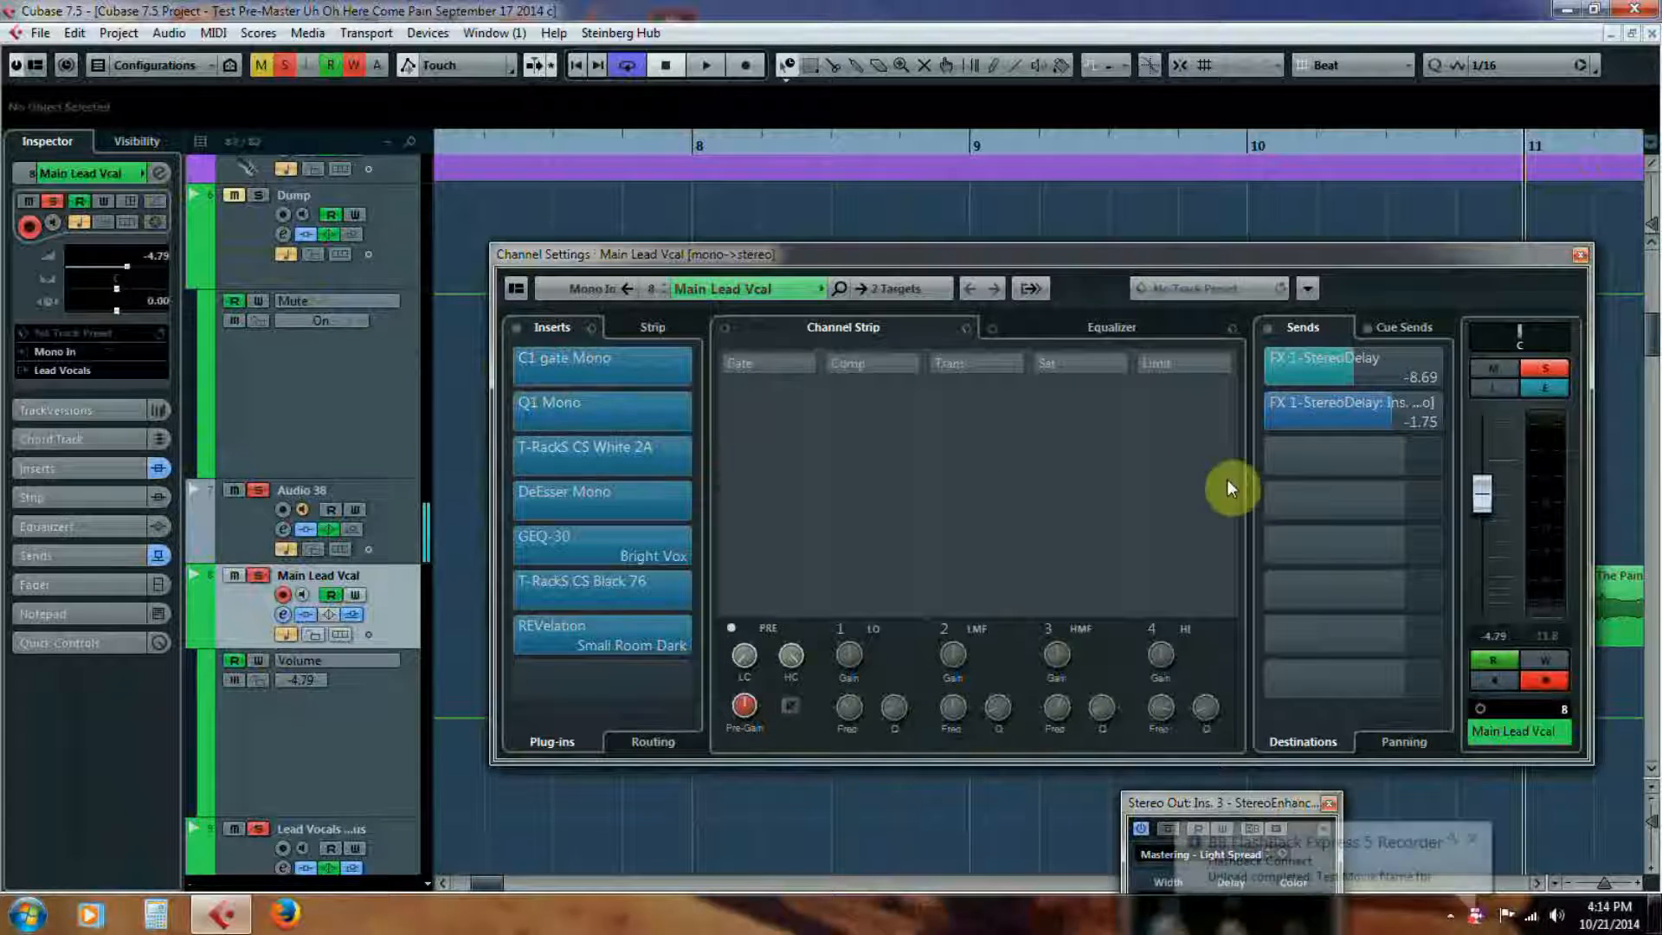
click(1262, 363)
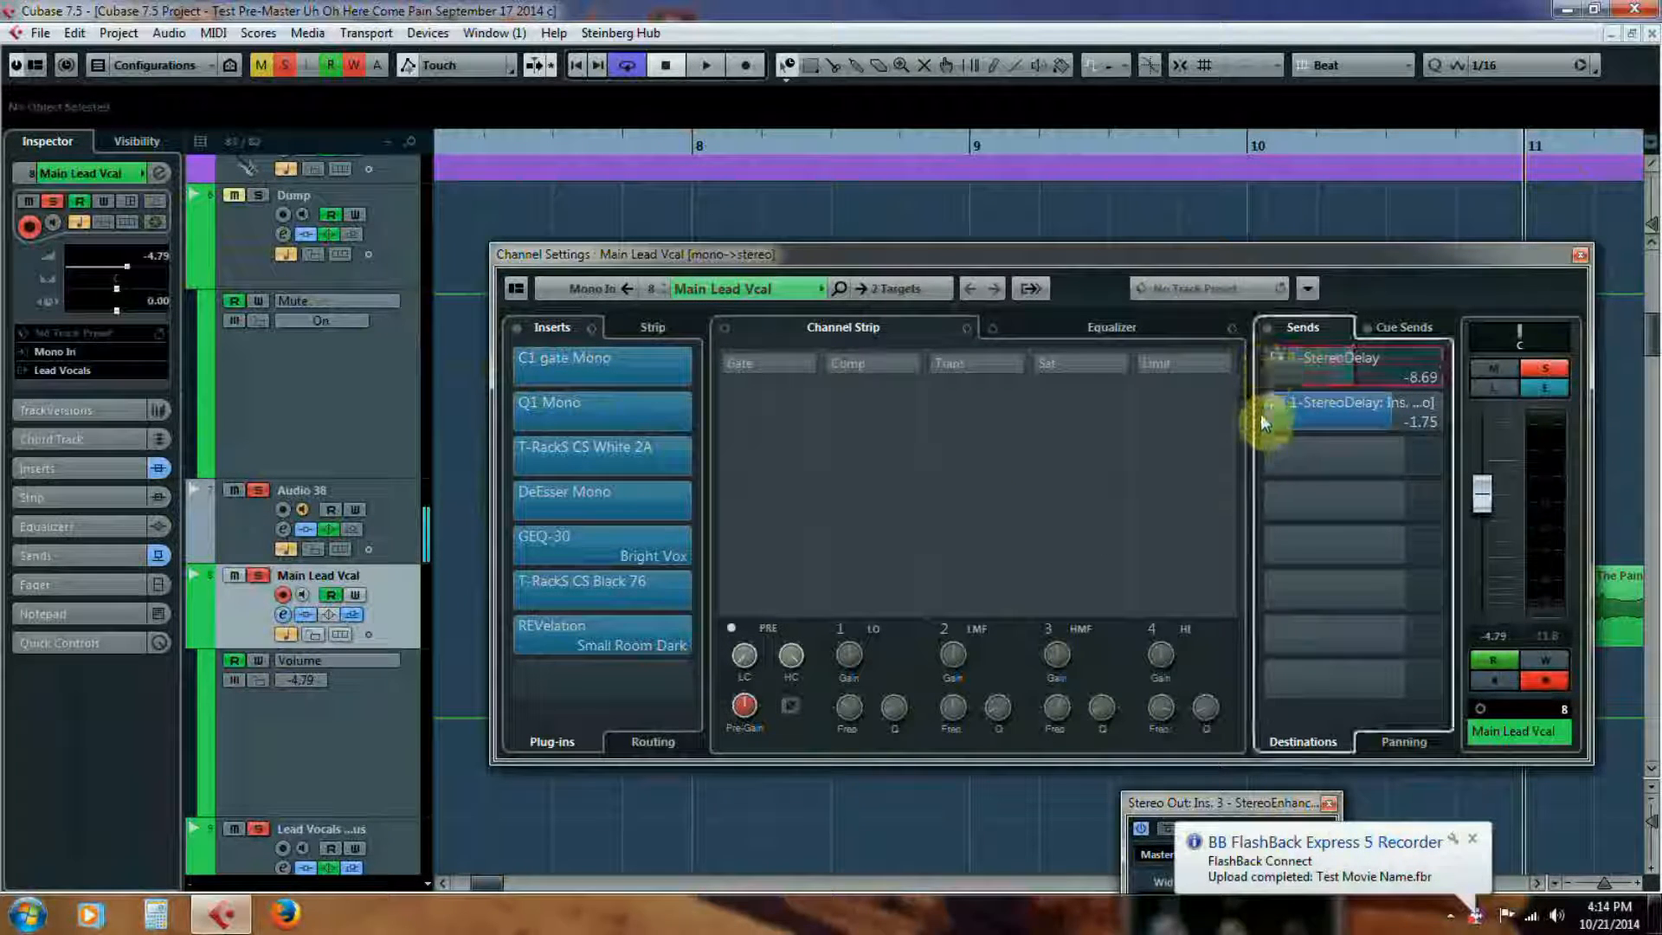
click(1262, 410)
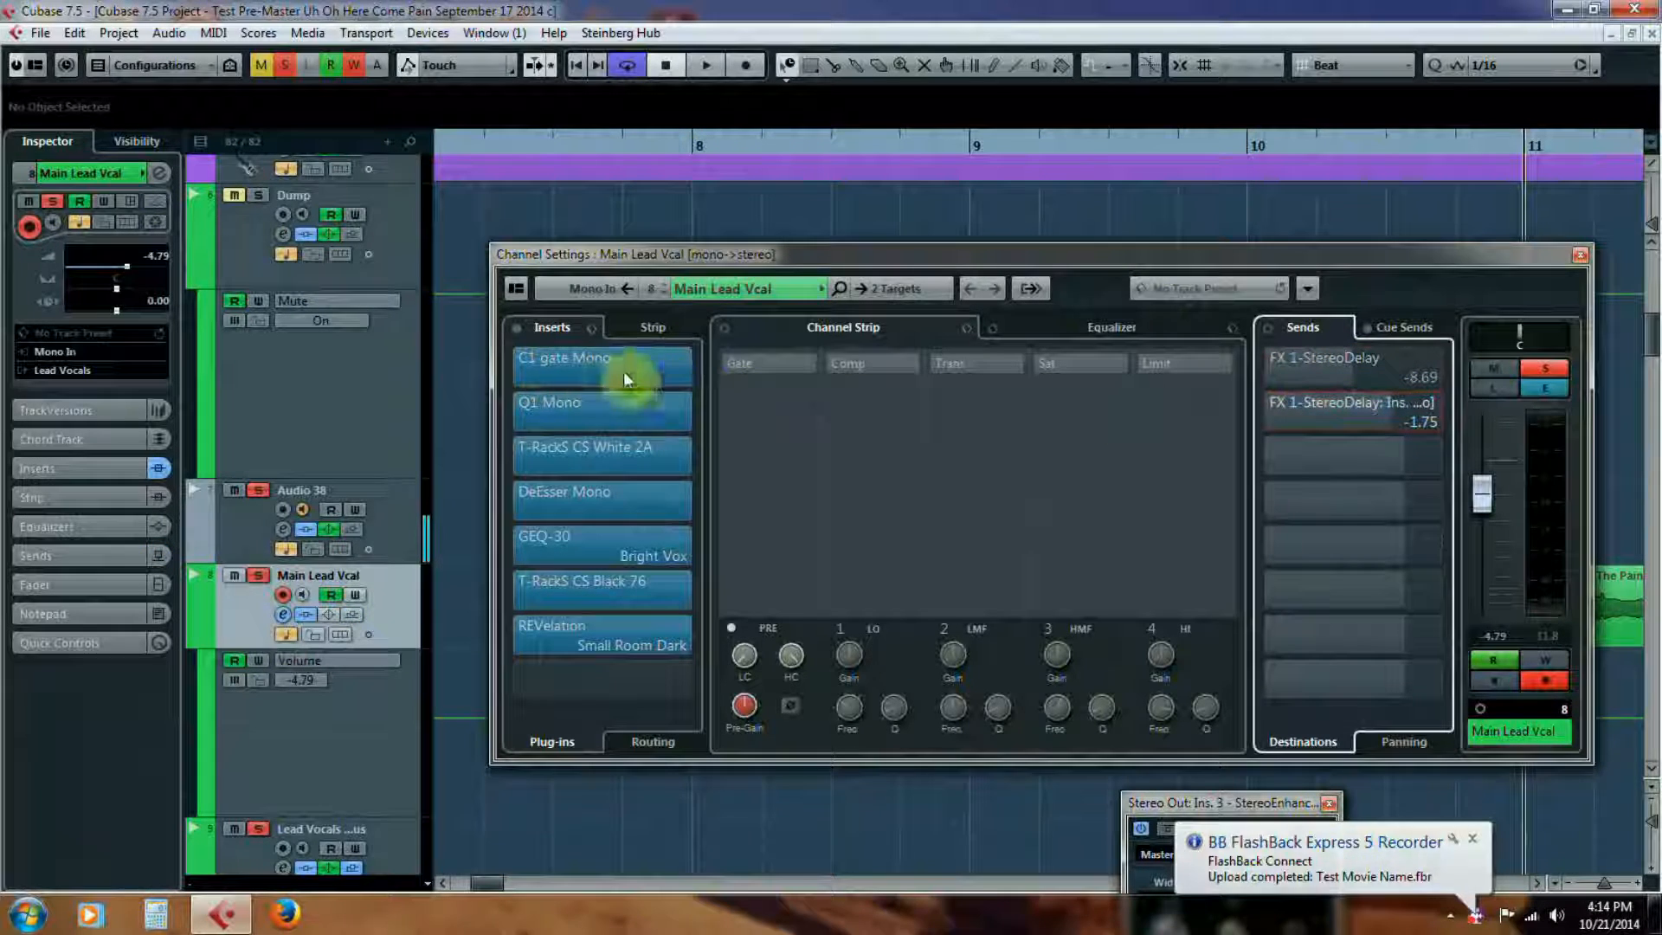
- Bypass the Q1 Mono, T-RackS CS White 2A, DeEsser Mono, GEQ-30, T-RackS CS Black 76 and REVelation inserts on the lead vocal
click(508, 408)
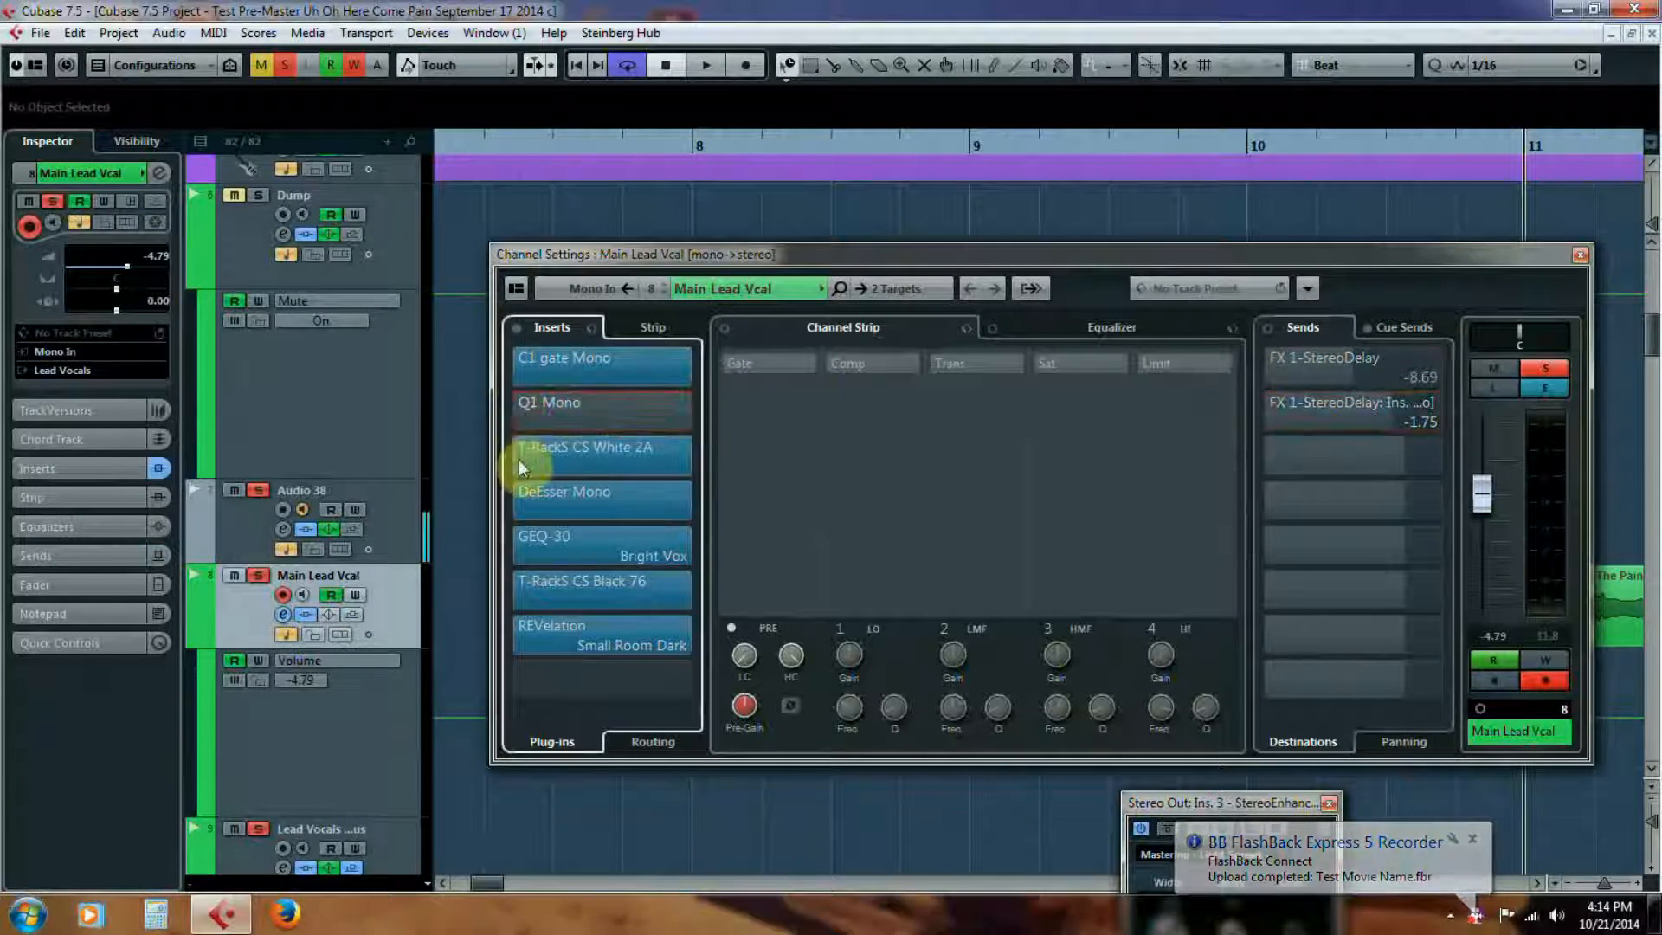
click(512, 455)
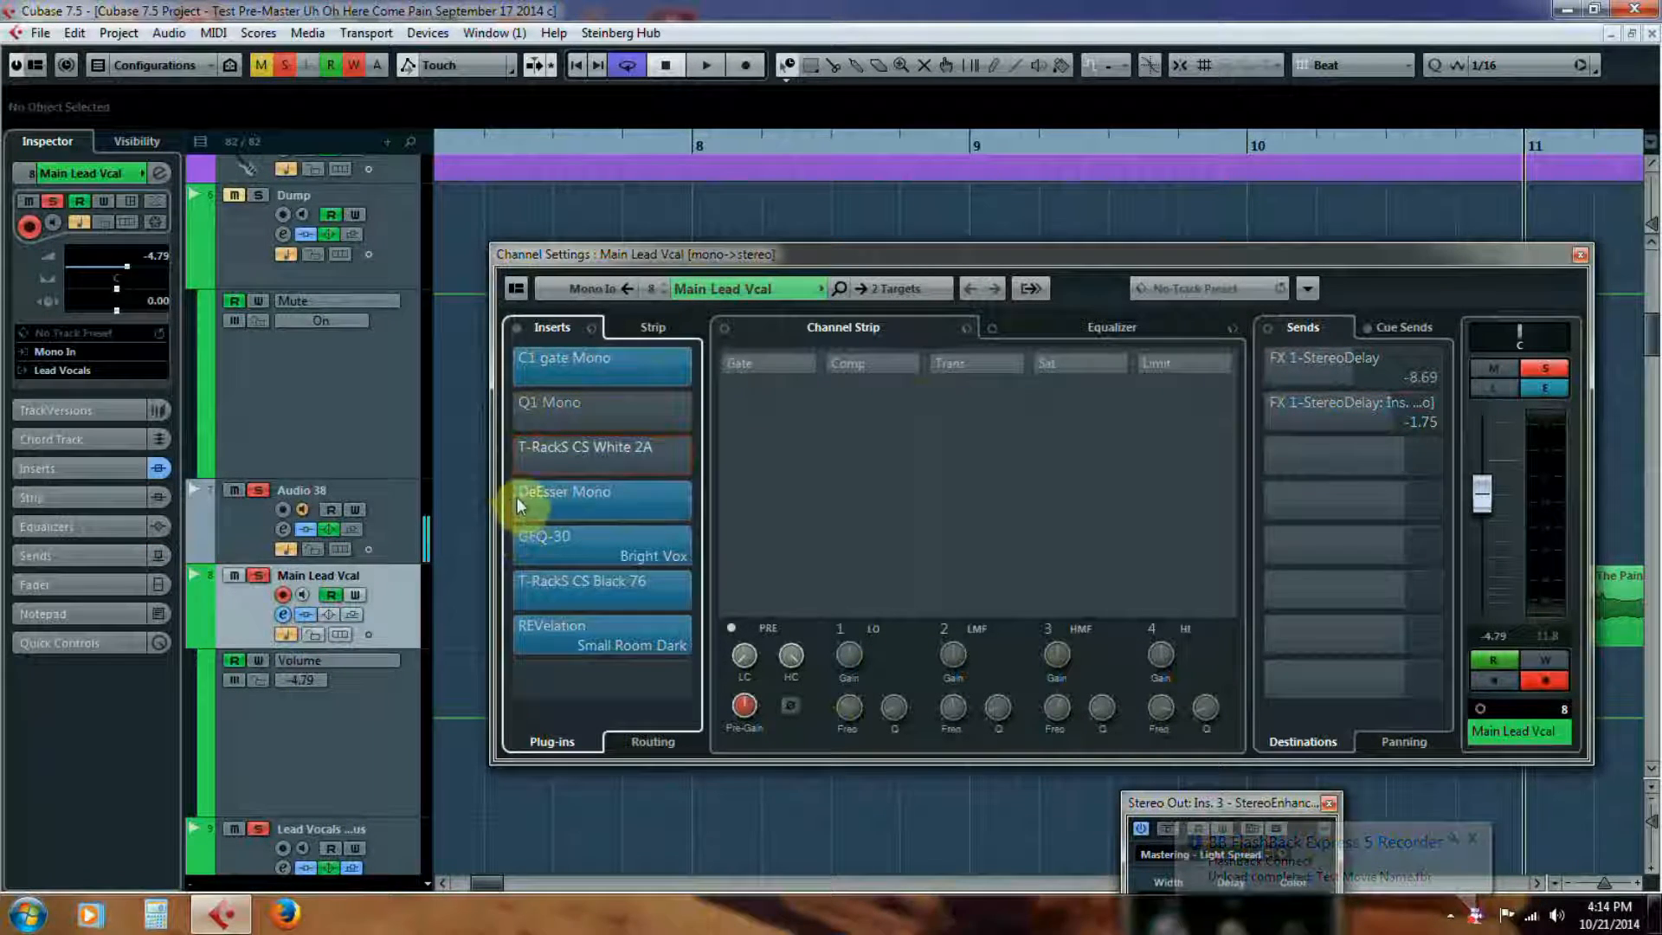
click(513, 500)
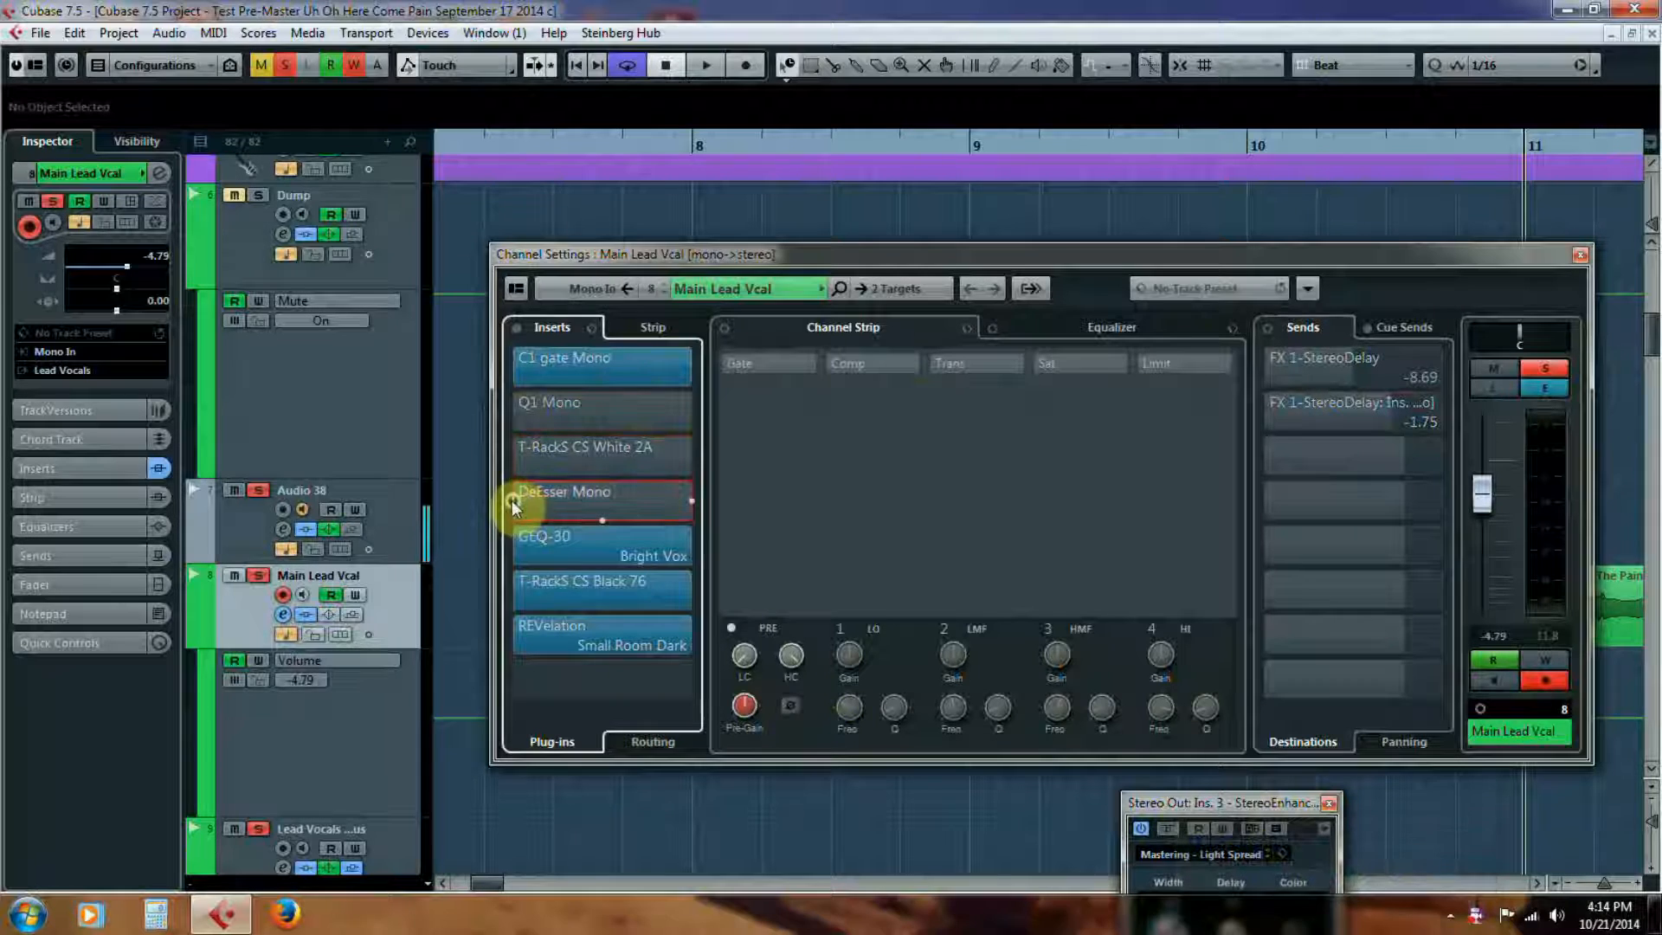
click(511, 546)
click(512, 589)
click(514, 634)
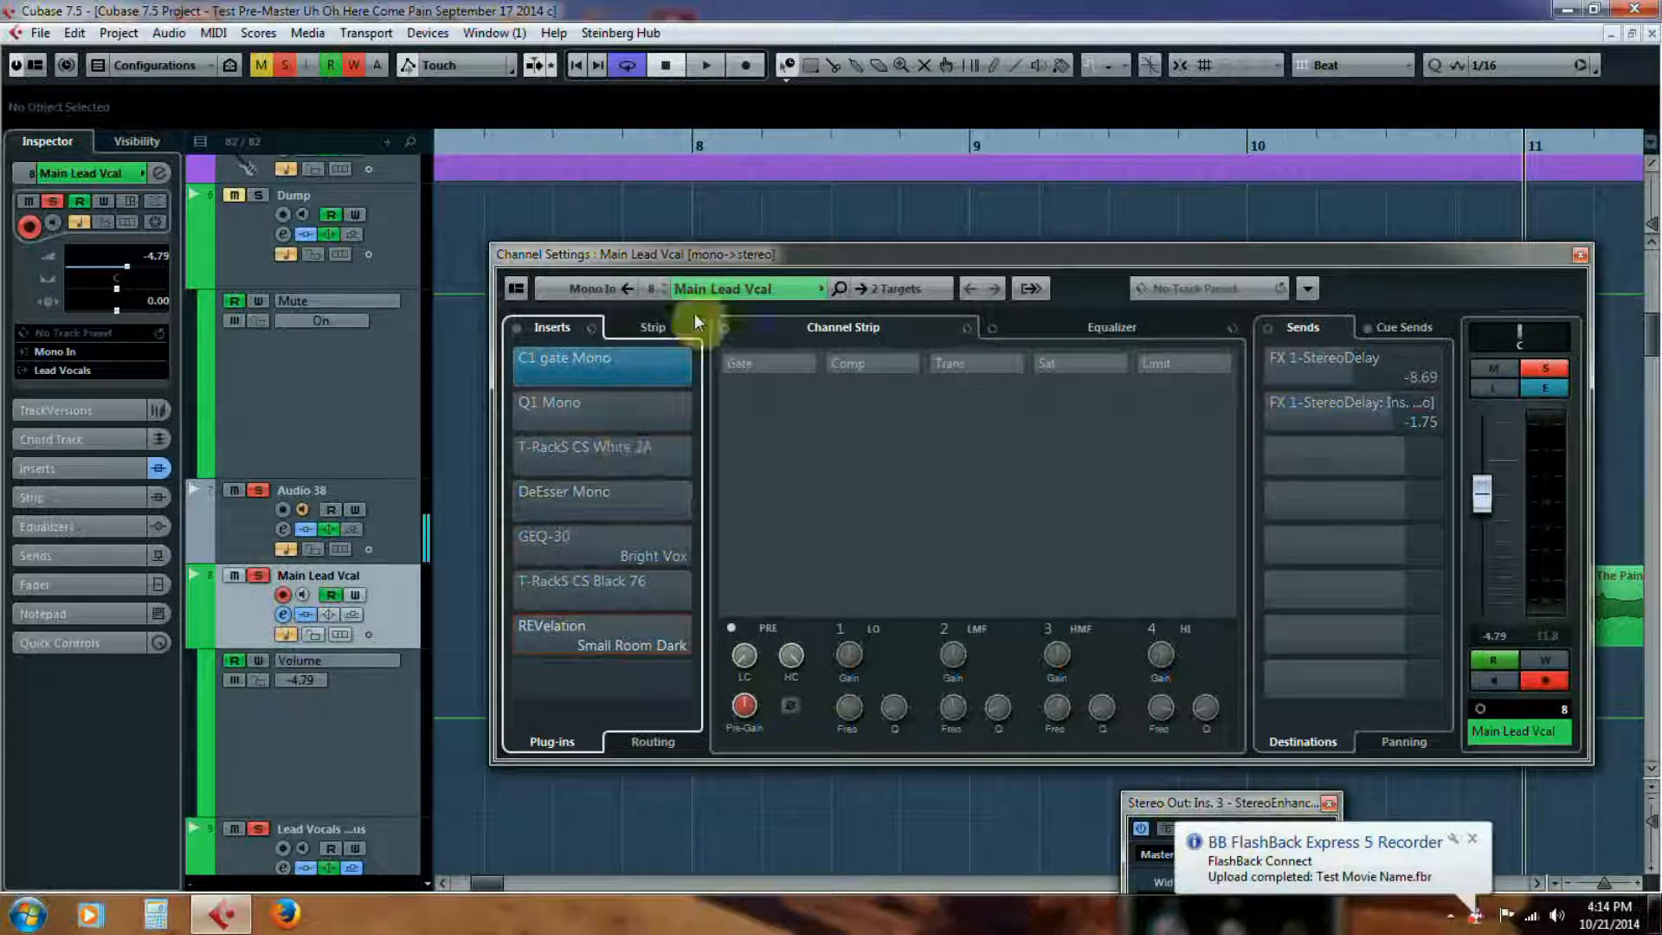
- Listen to the lead vocal with only the gate active, and examine the settings of its C1 gate Mono insert
click(697, 62)
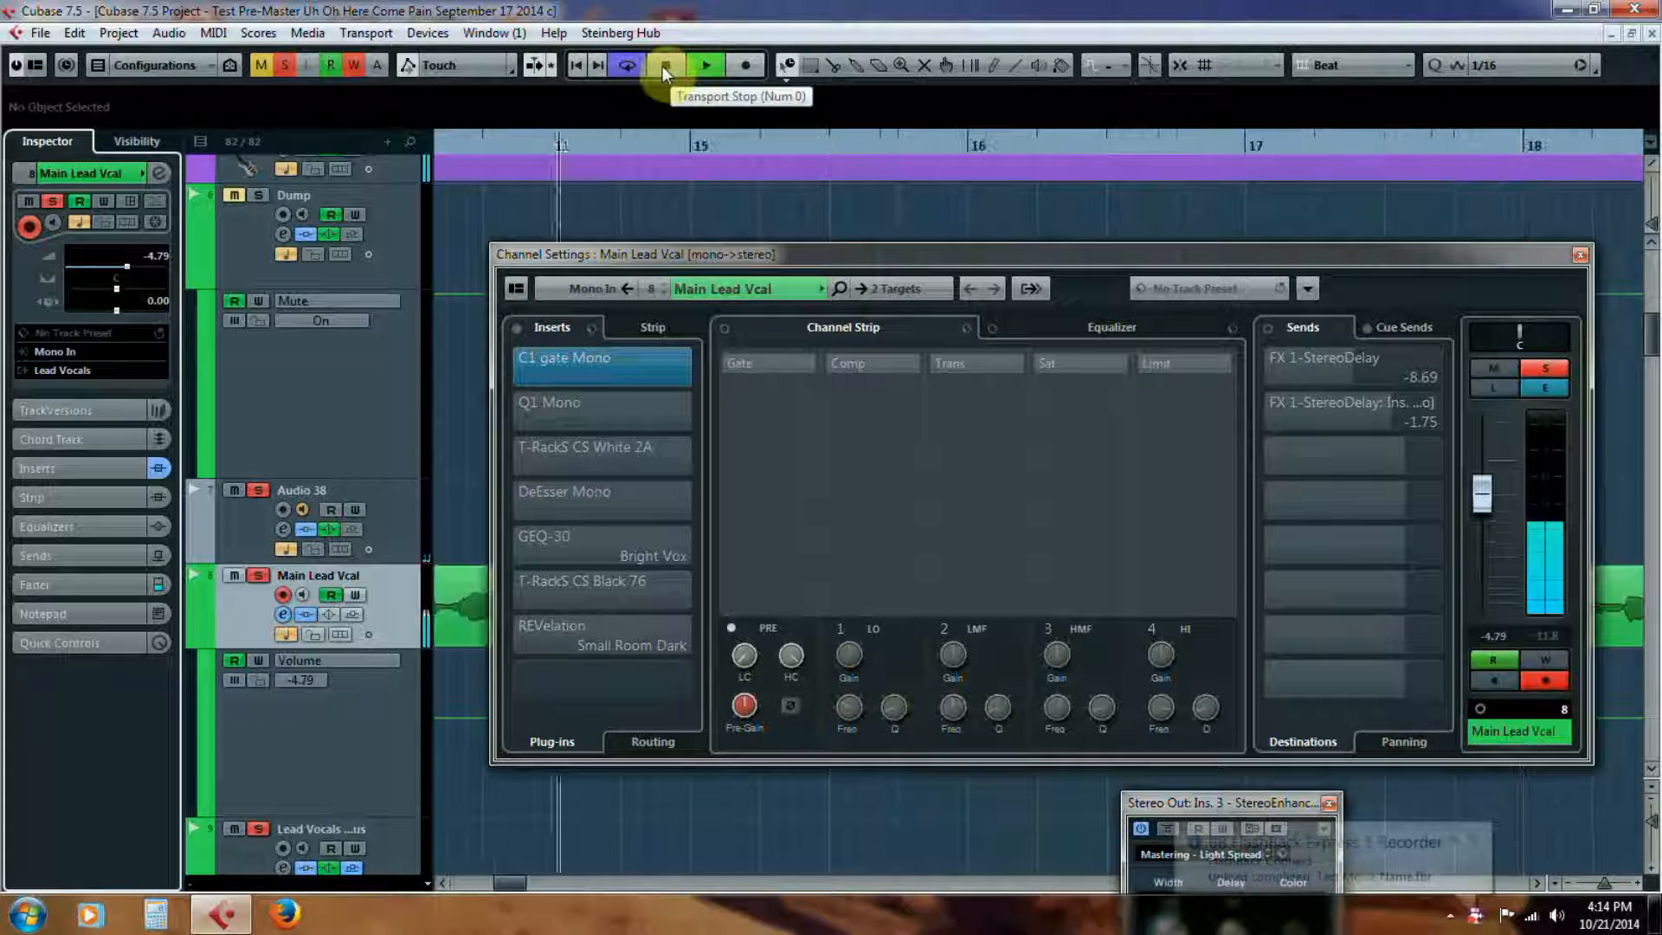
click(662, 66)
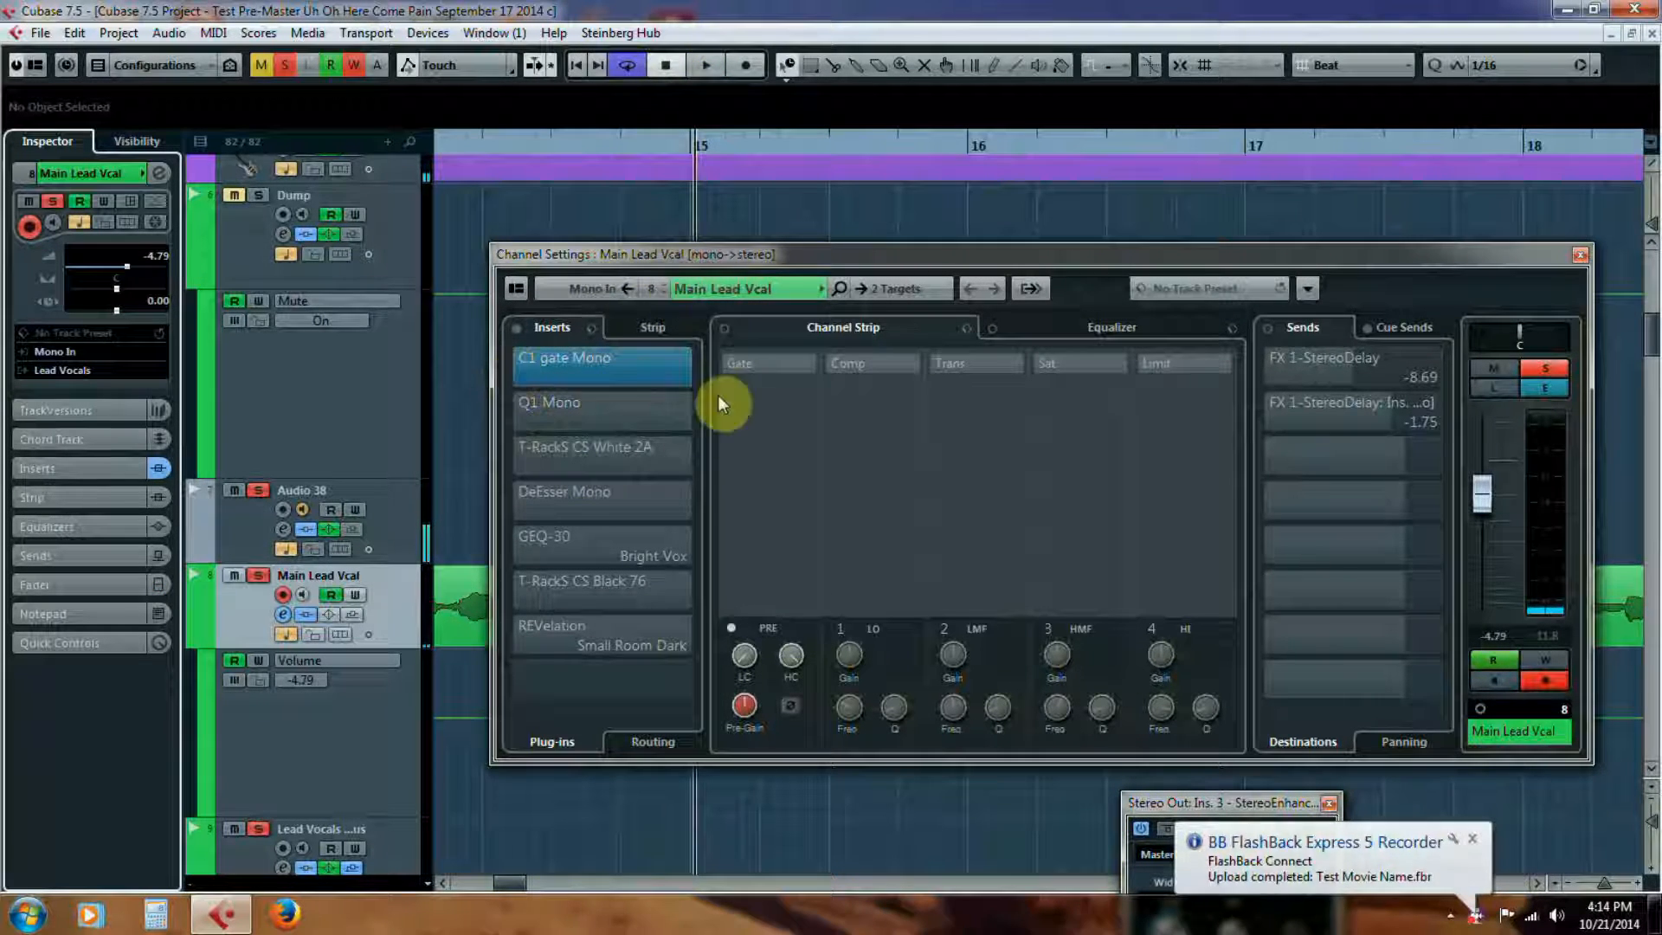
click(613, 360)
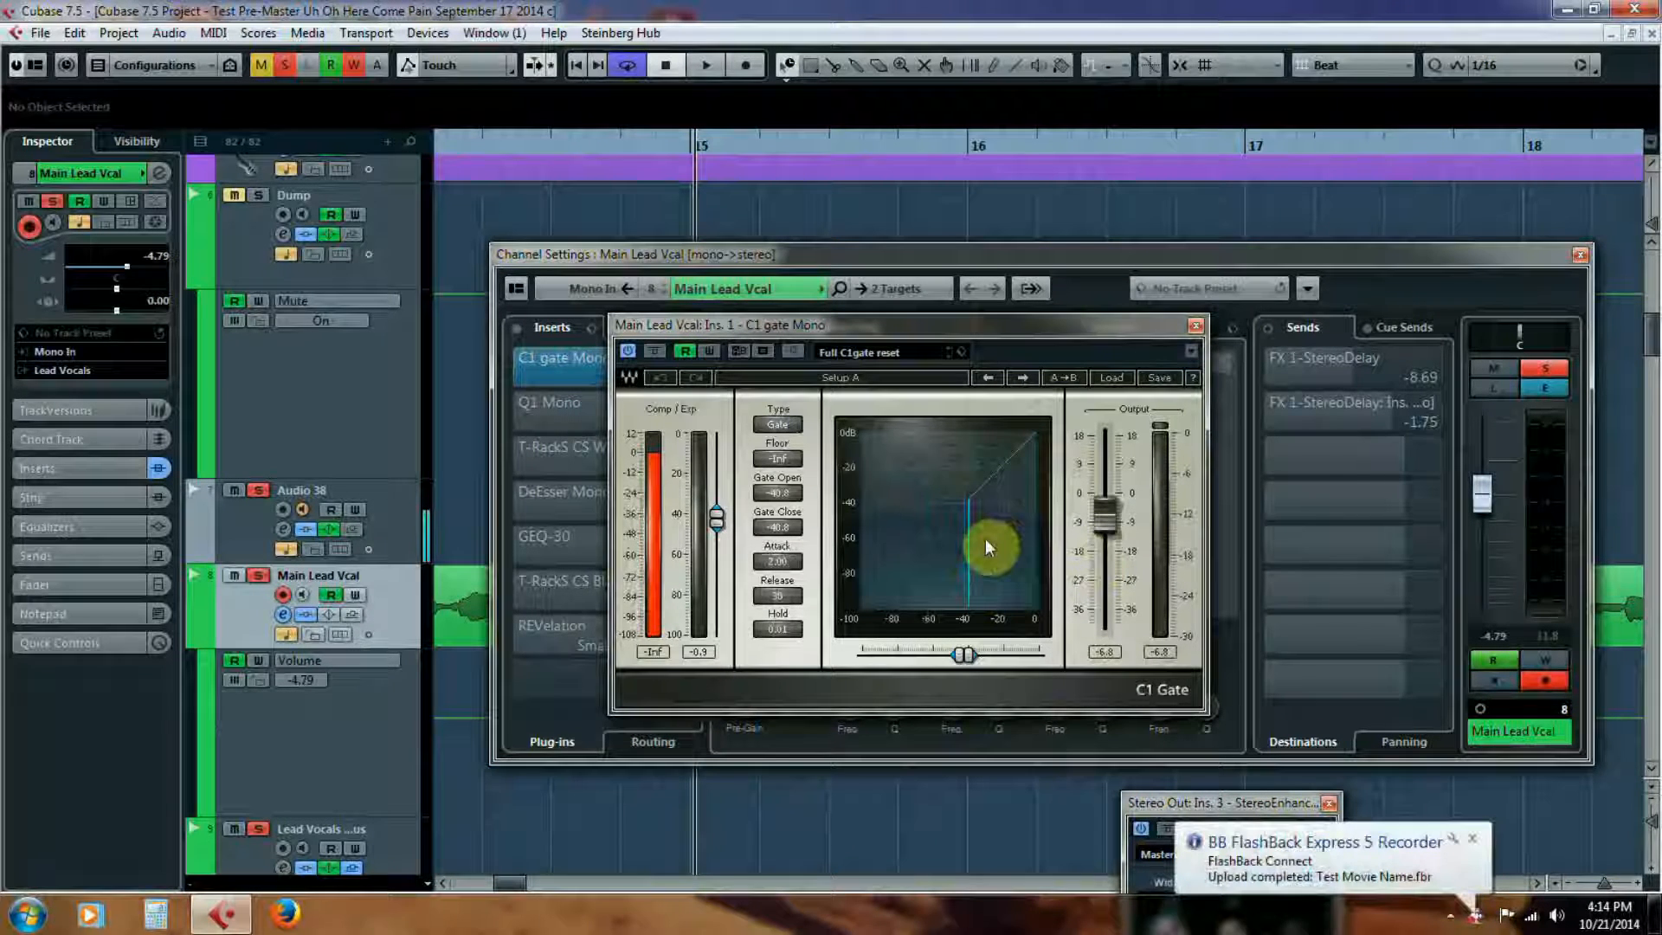
click(1196, 325)
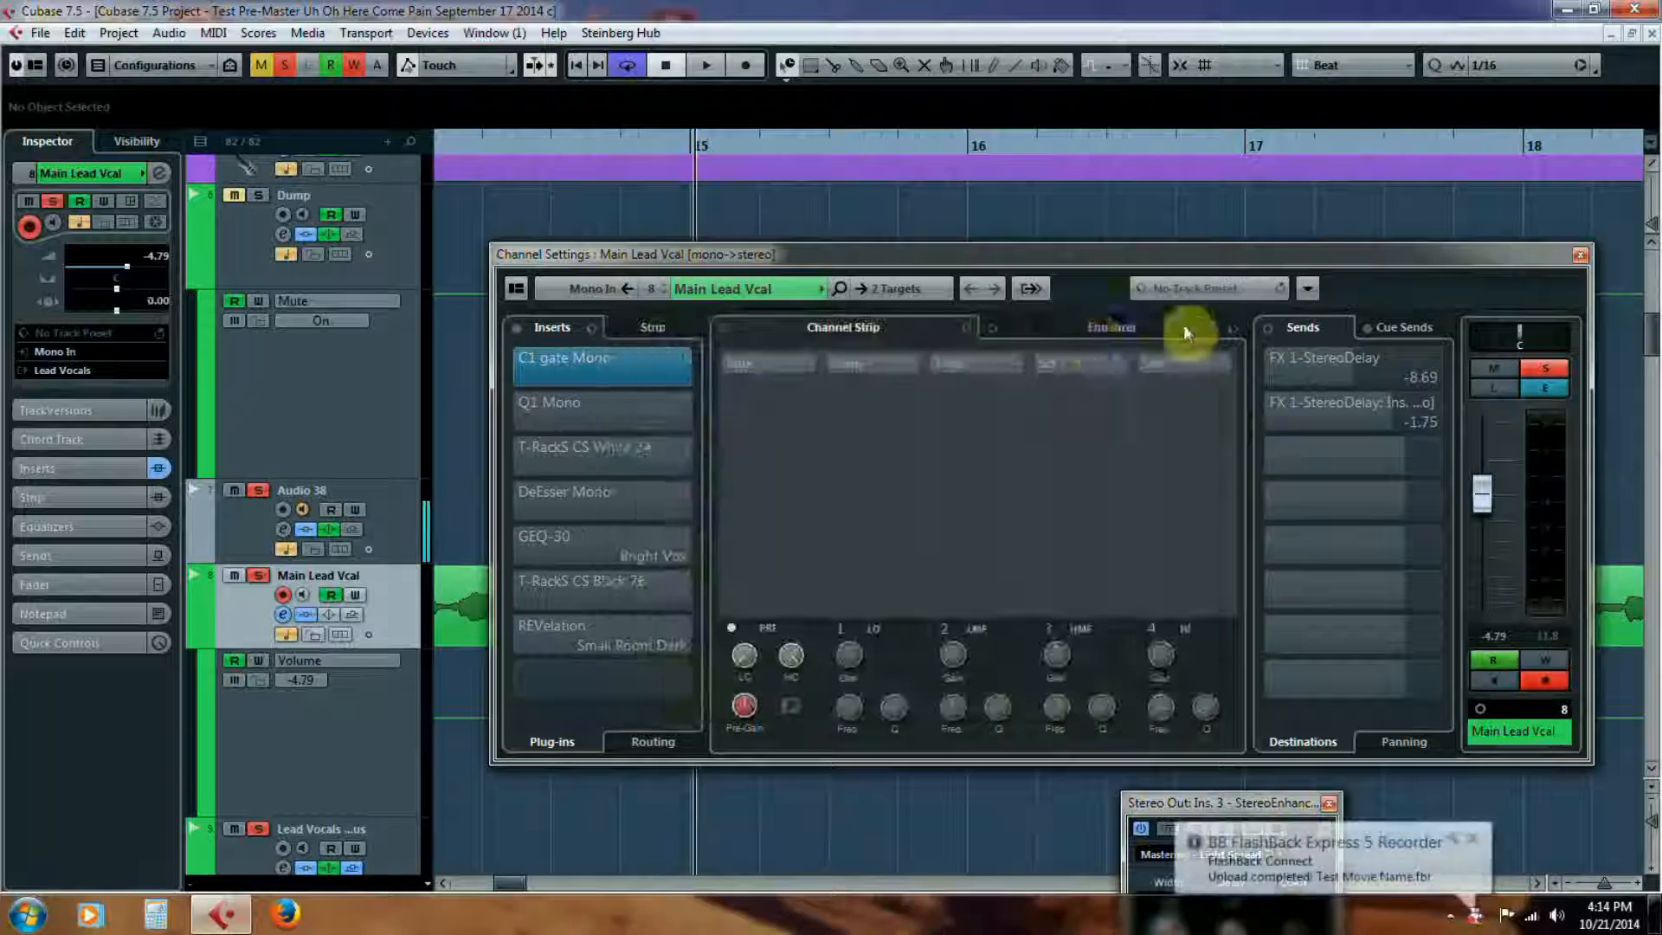
- Reactivate the Q1 Mono insert on the lead vocal and review its low-end roll-off band
click(523, 415)
click(594, 412)
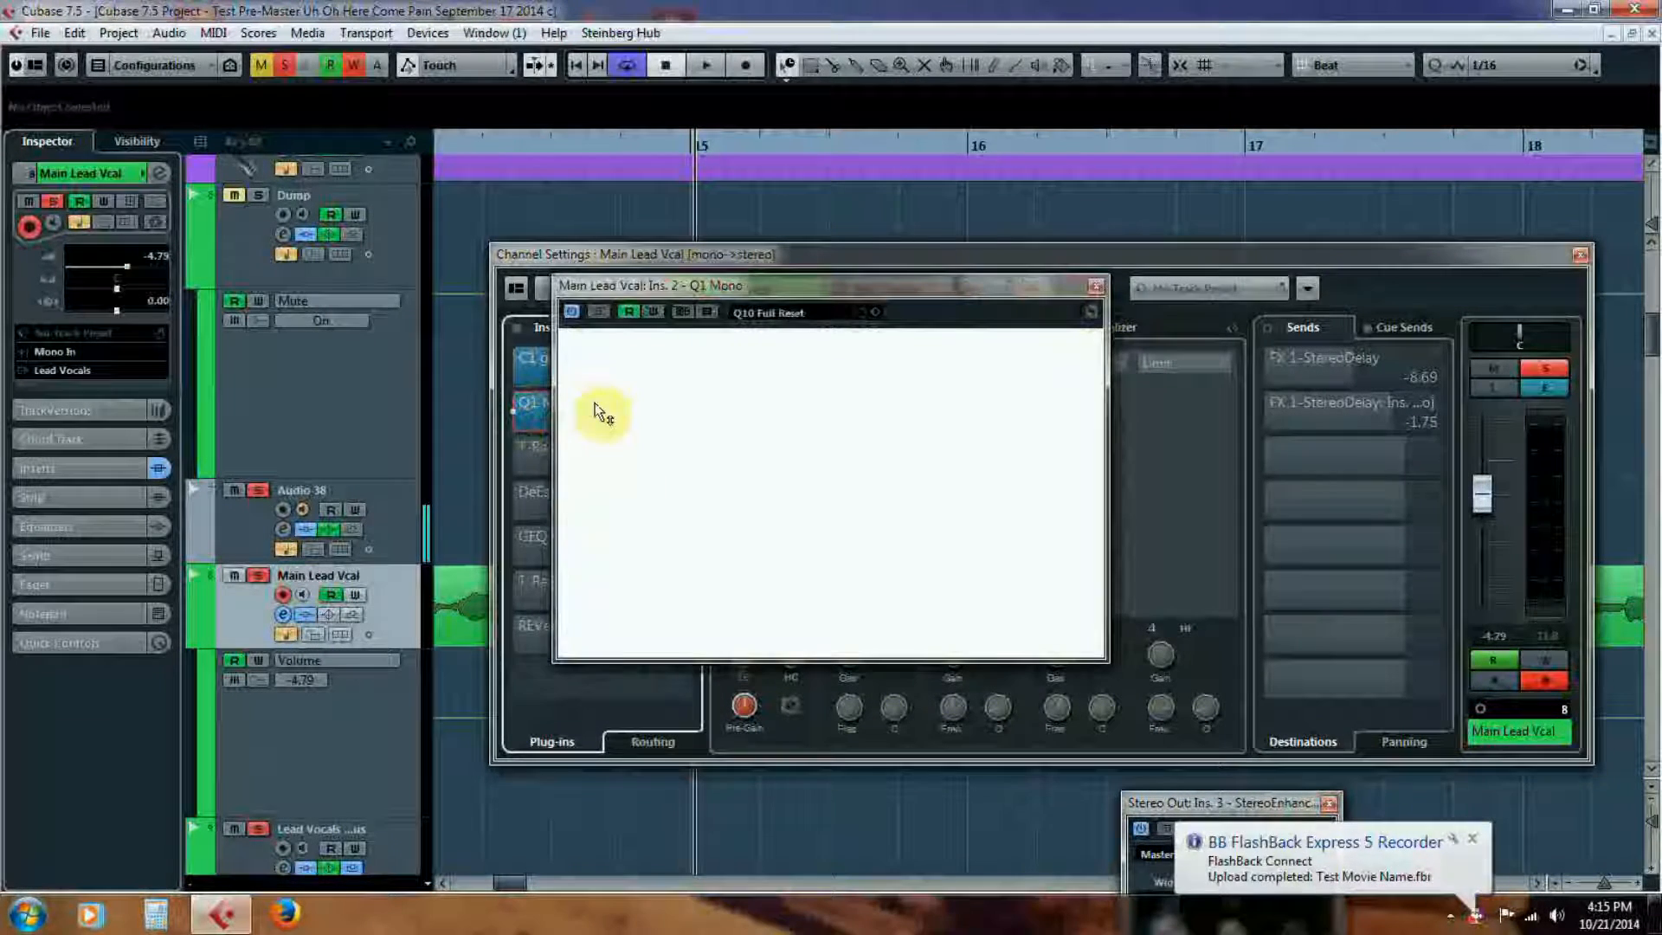
mouse_move(765, 472)
mouse_down()
mouse_move(761, 510)
mouse_move(738, 479)
mouse_up()
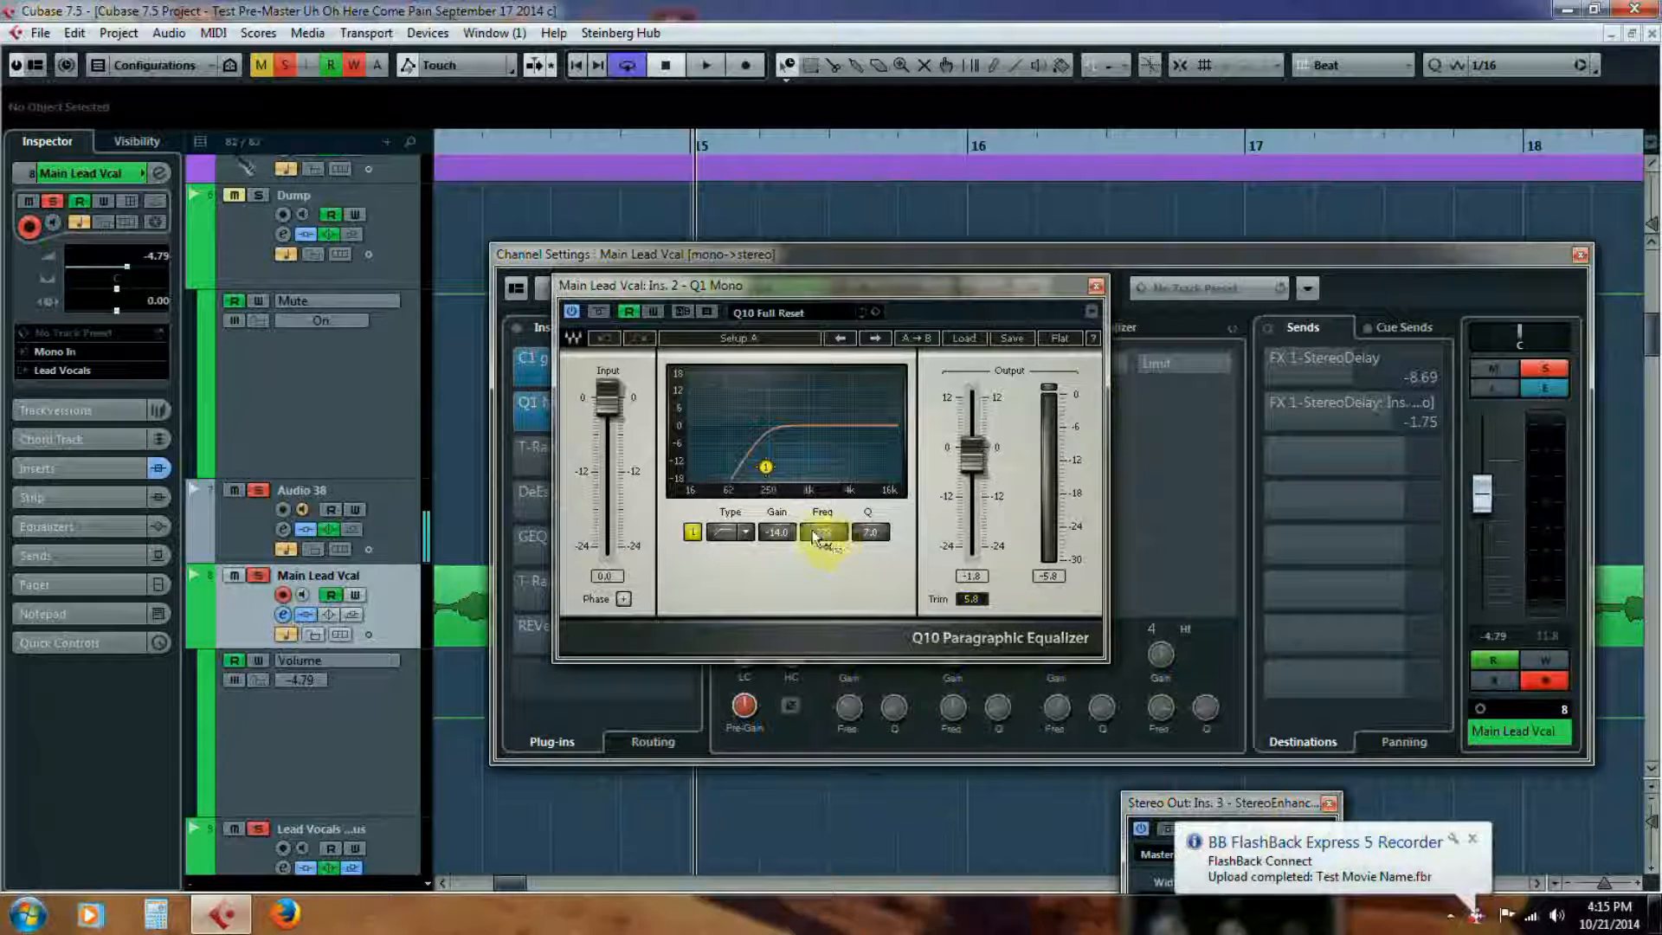
click(1096, 286)
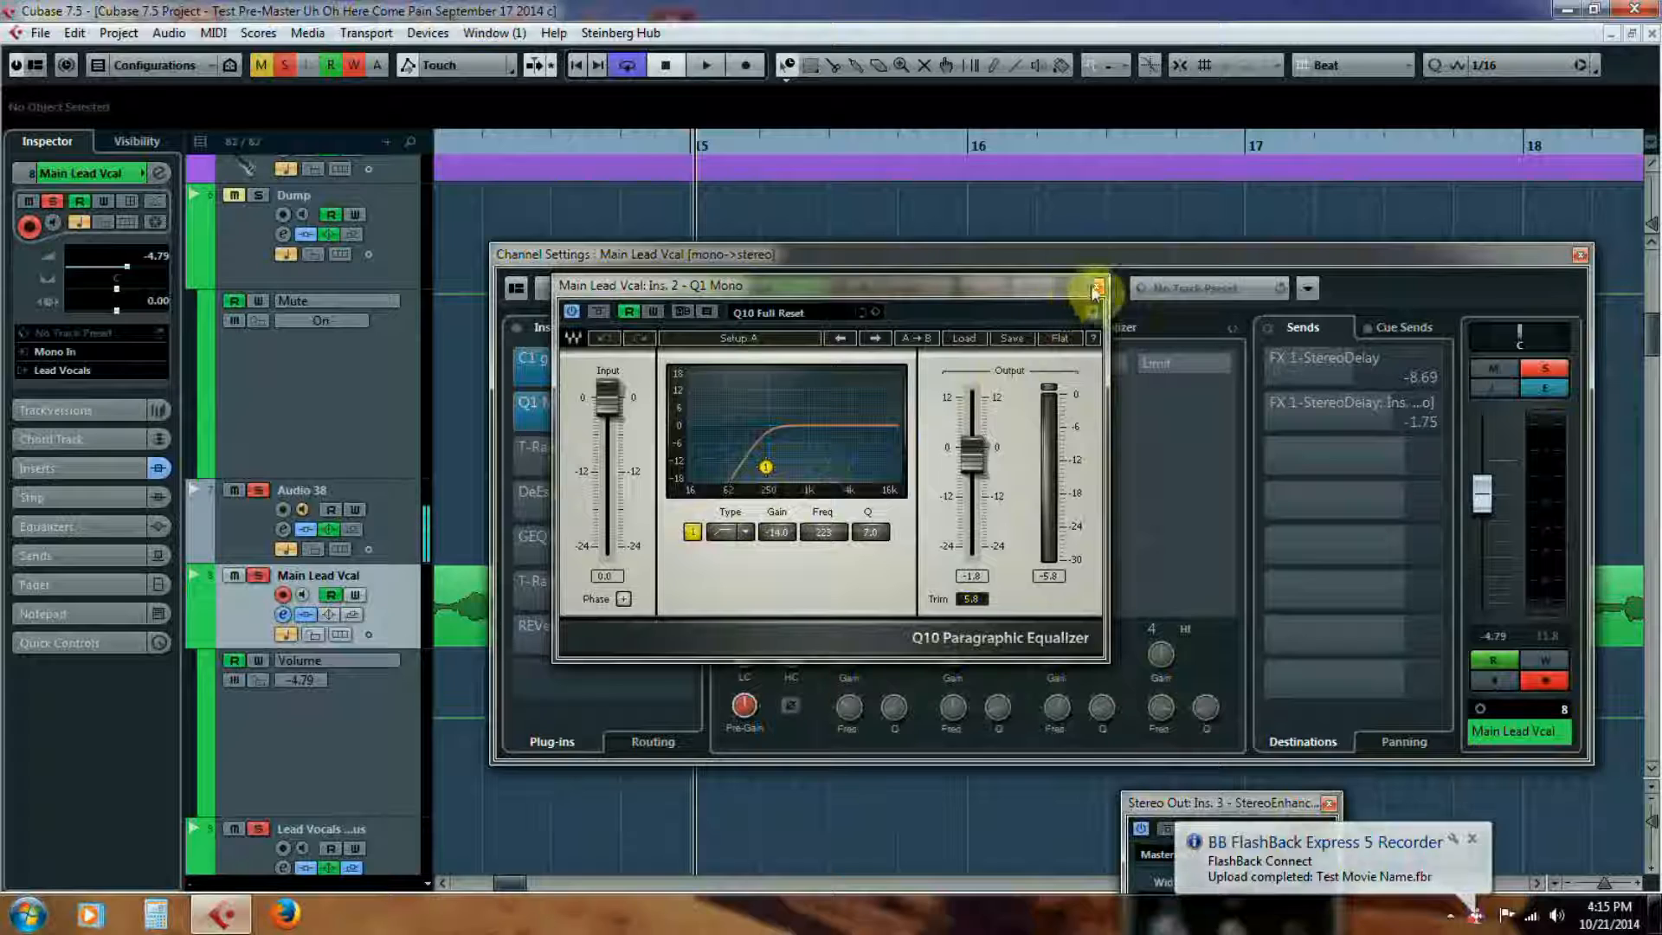
click(1095, 286)
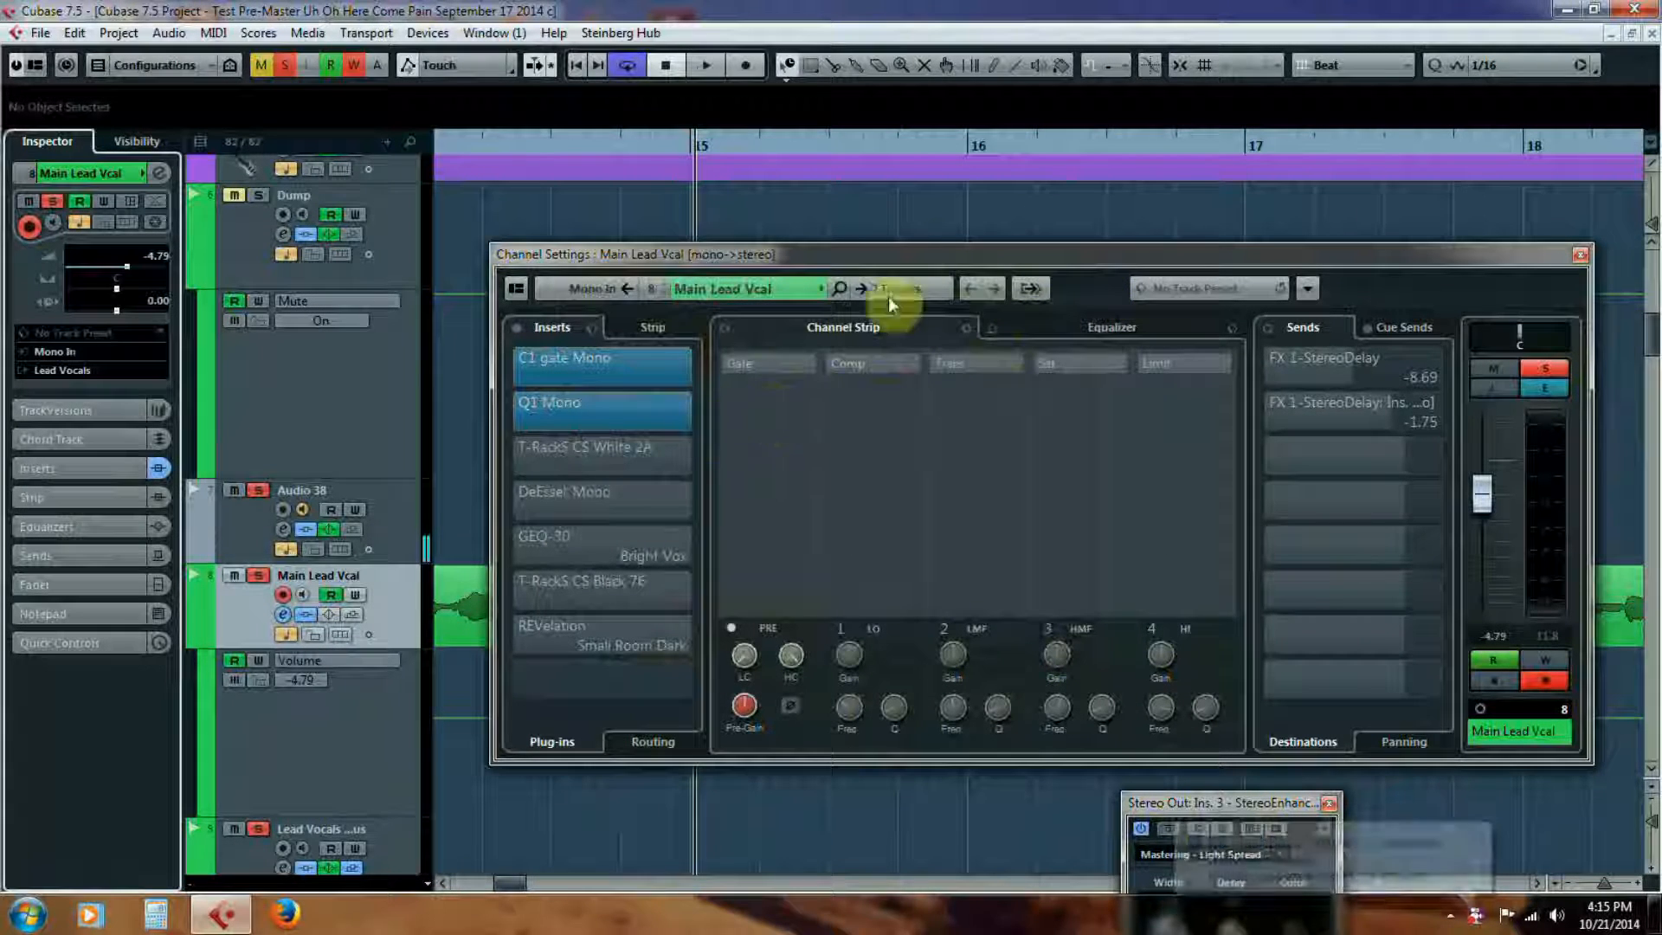
- Return to the vocal's start near bar 11 and listen to it with the gate and Q1 Mono active
click(576, 62)
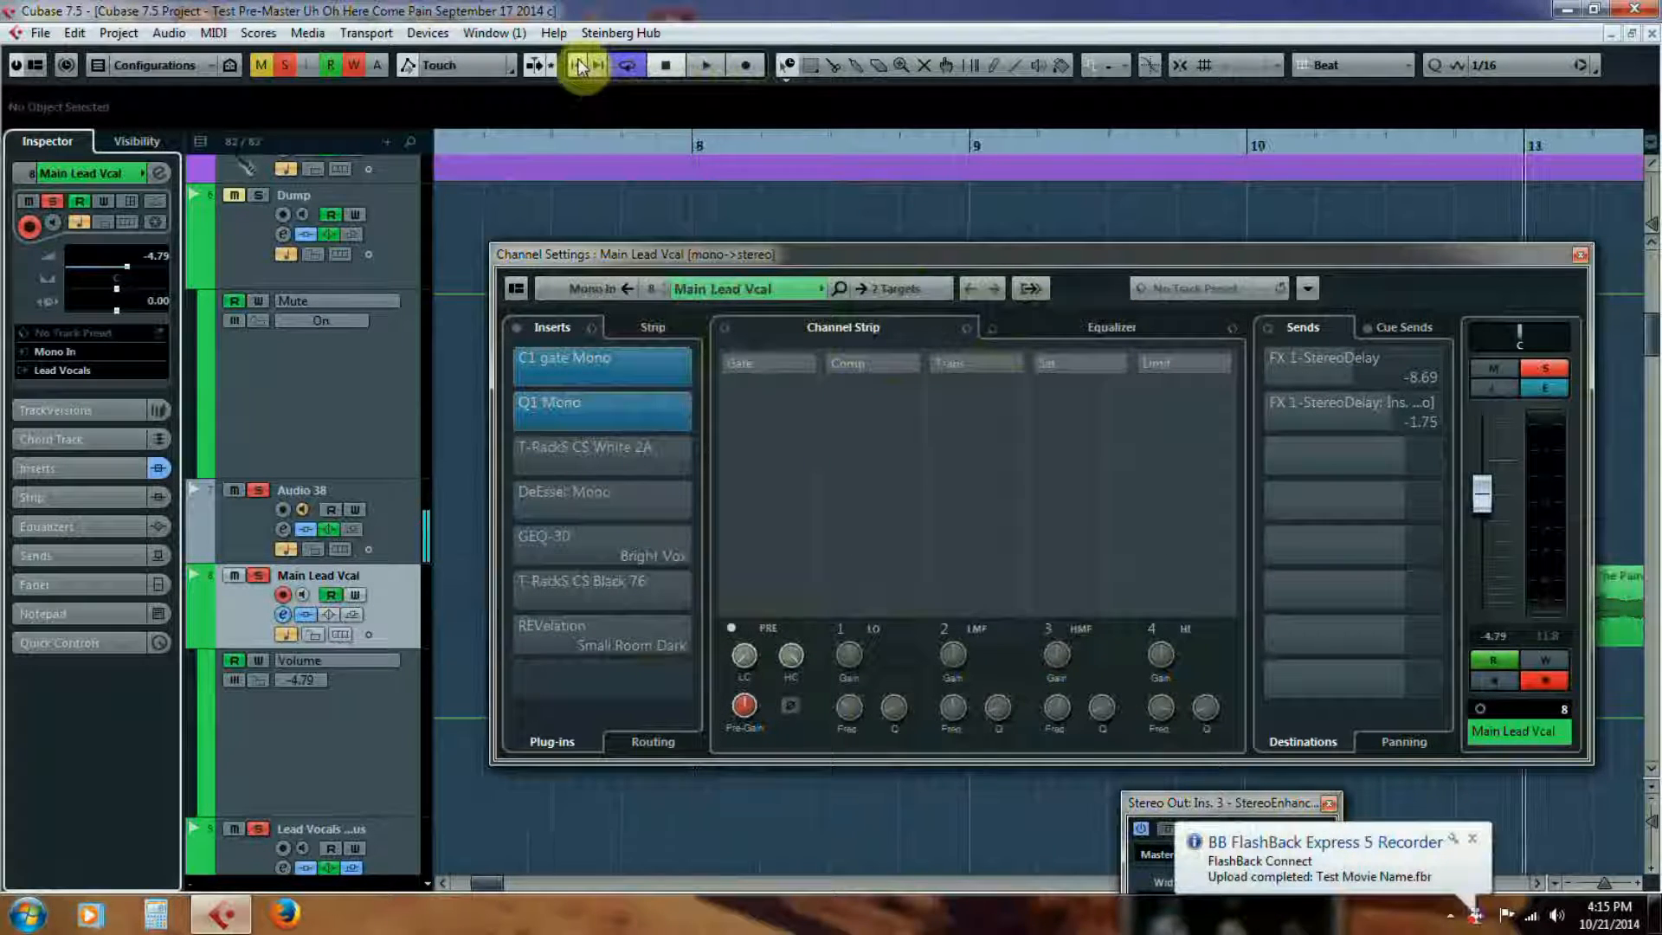
click(704, 66)
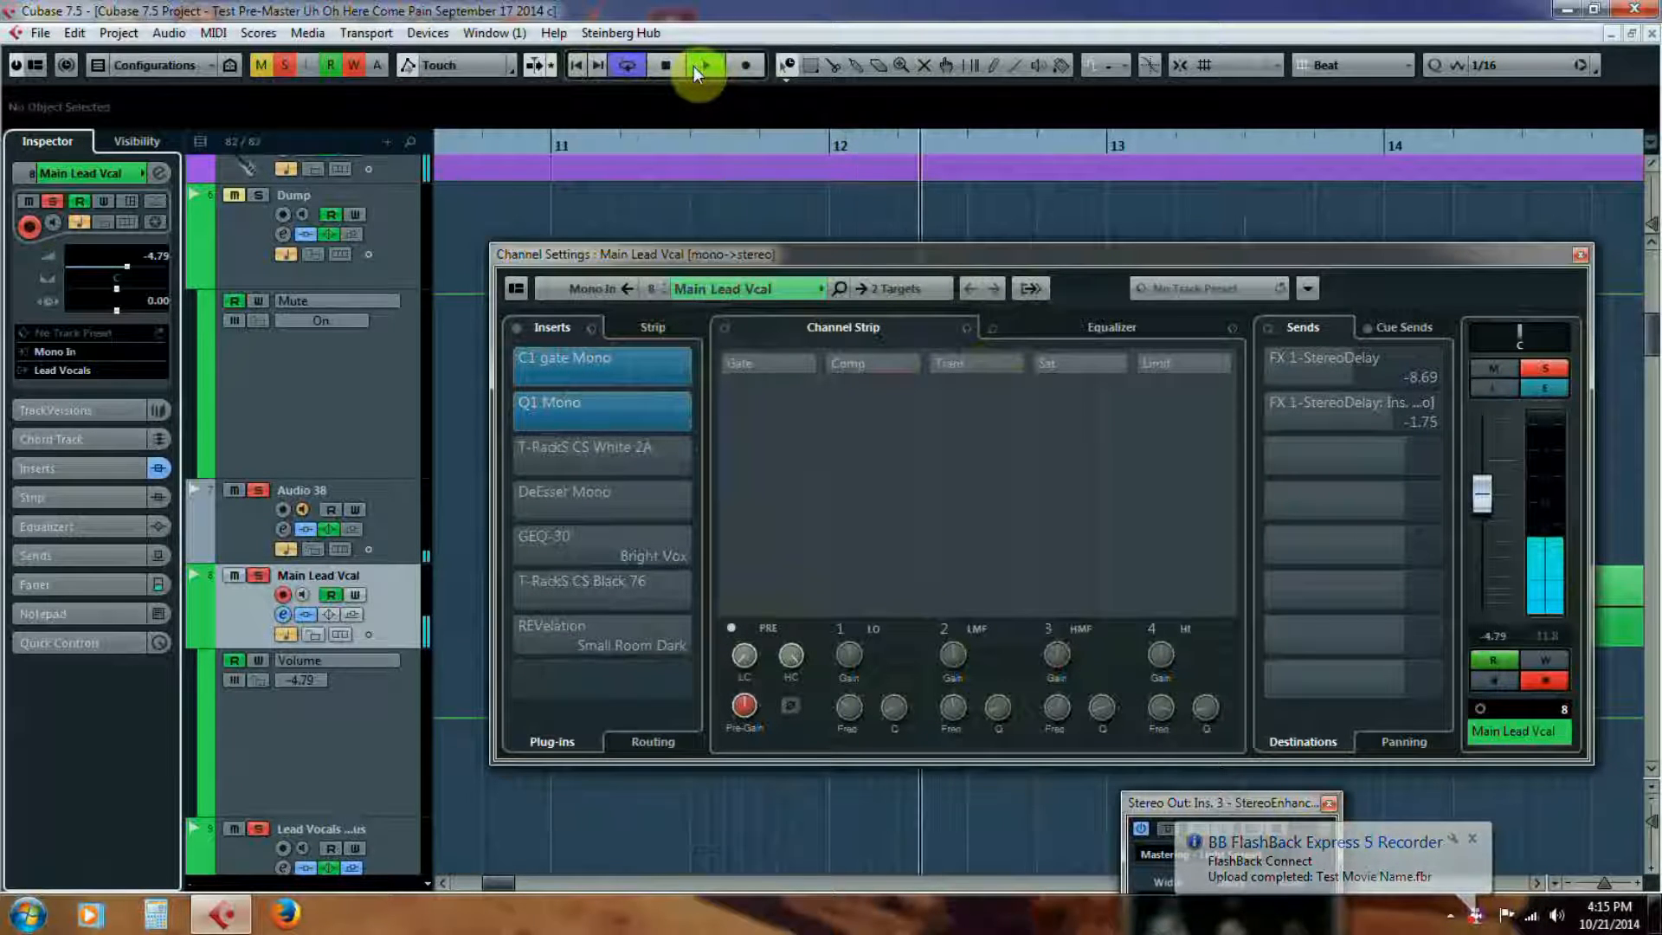
click(674, 65)
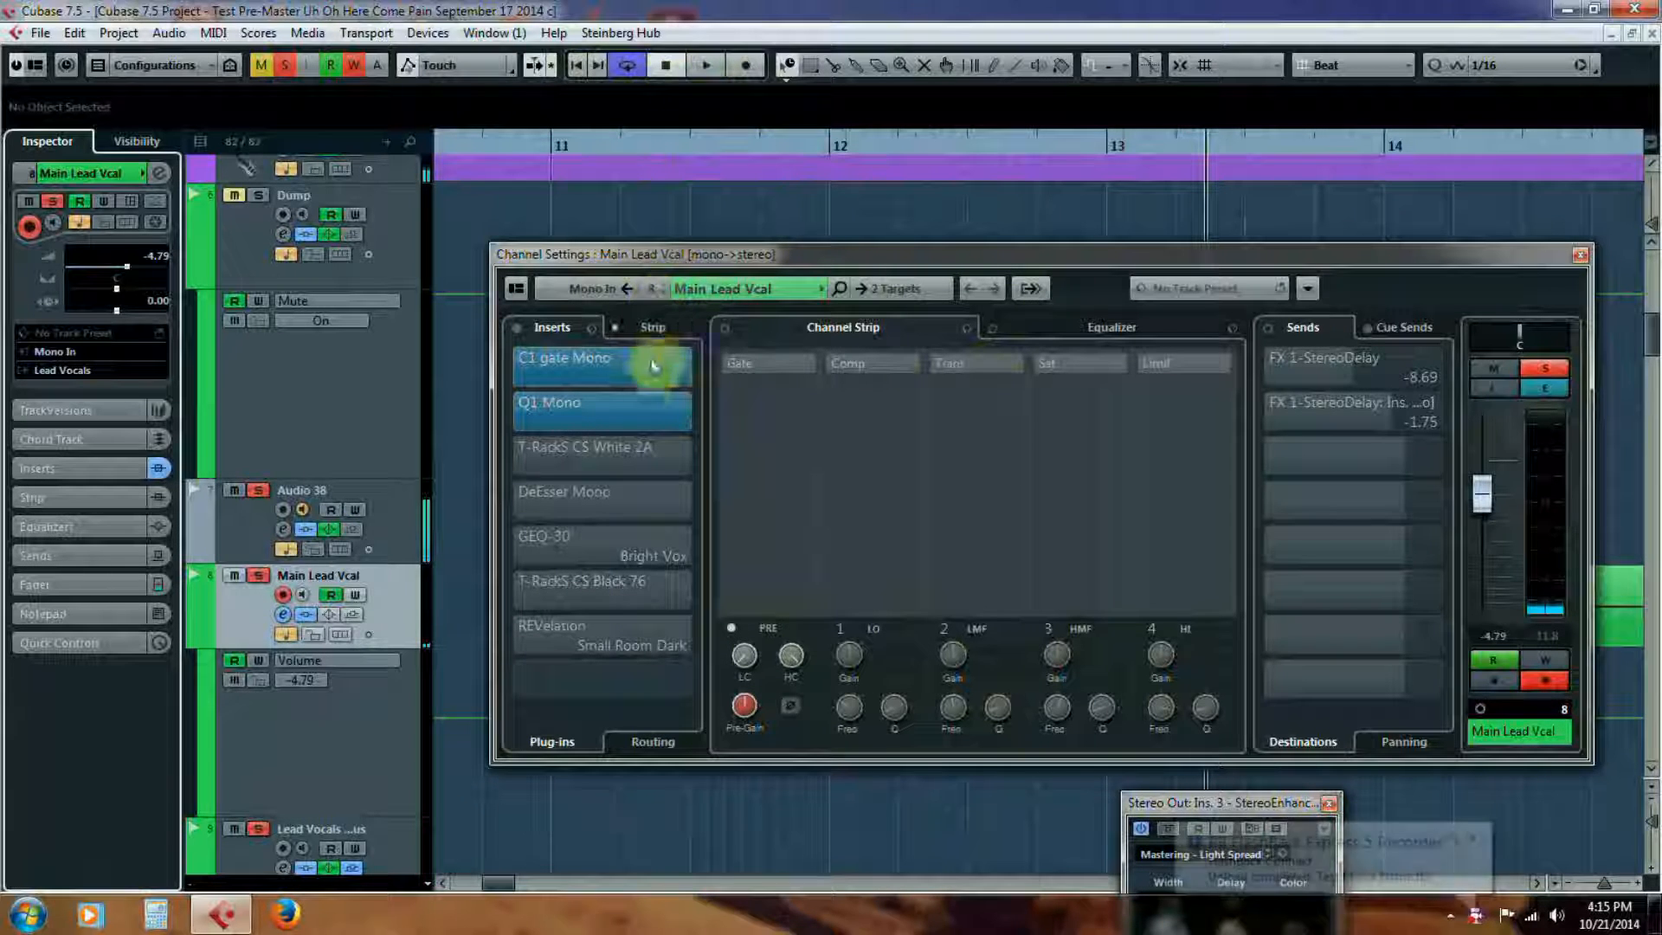
- Reactivate the T-RackS CS White 2A insert on the lead vocal, toggle the plug-in's own bypass switch, and start playback
click(514, 455)
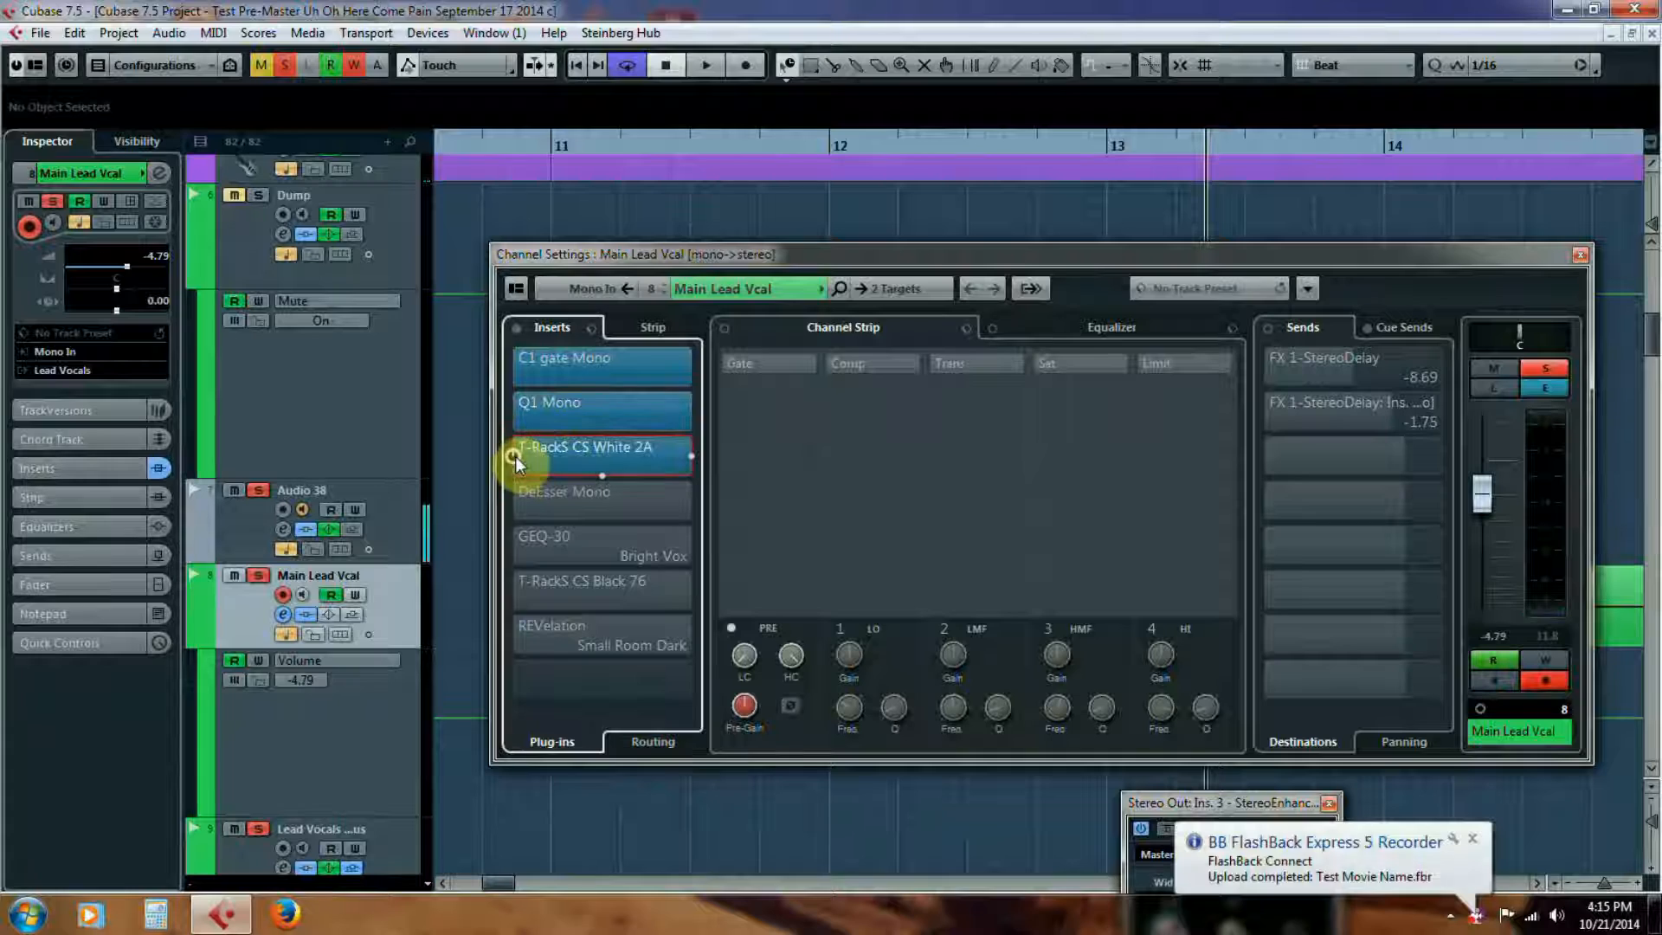
click(622, 452)
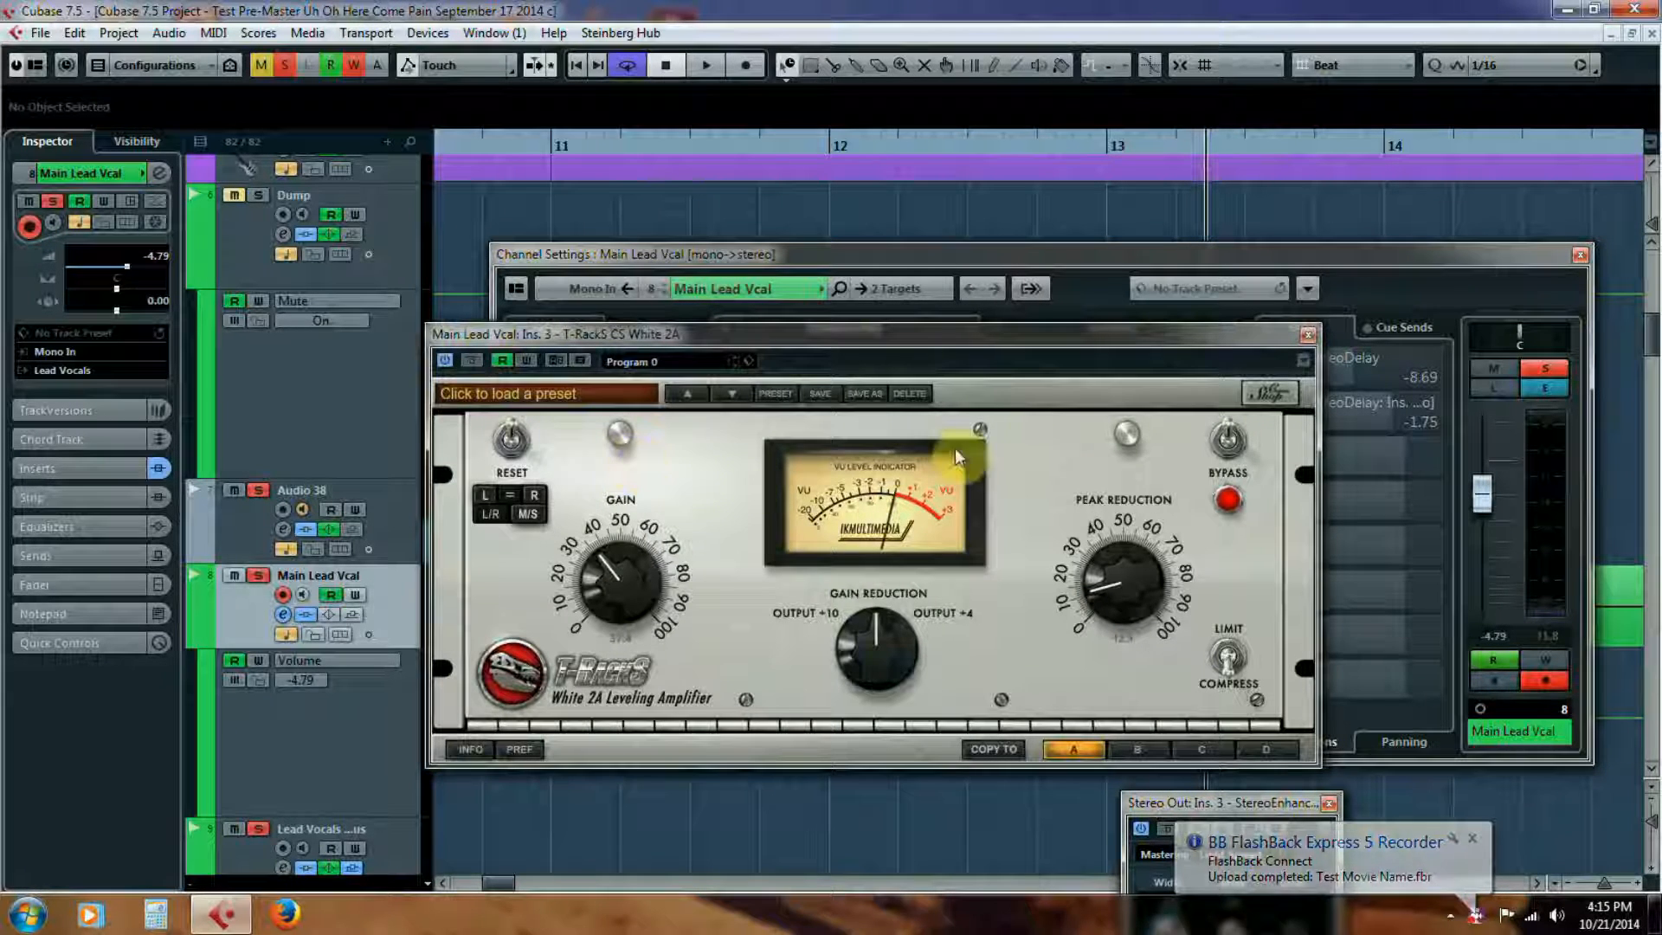
click(1236, 446)
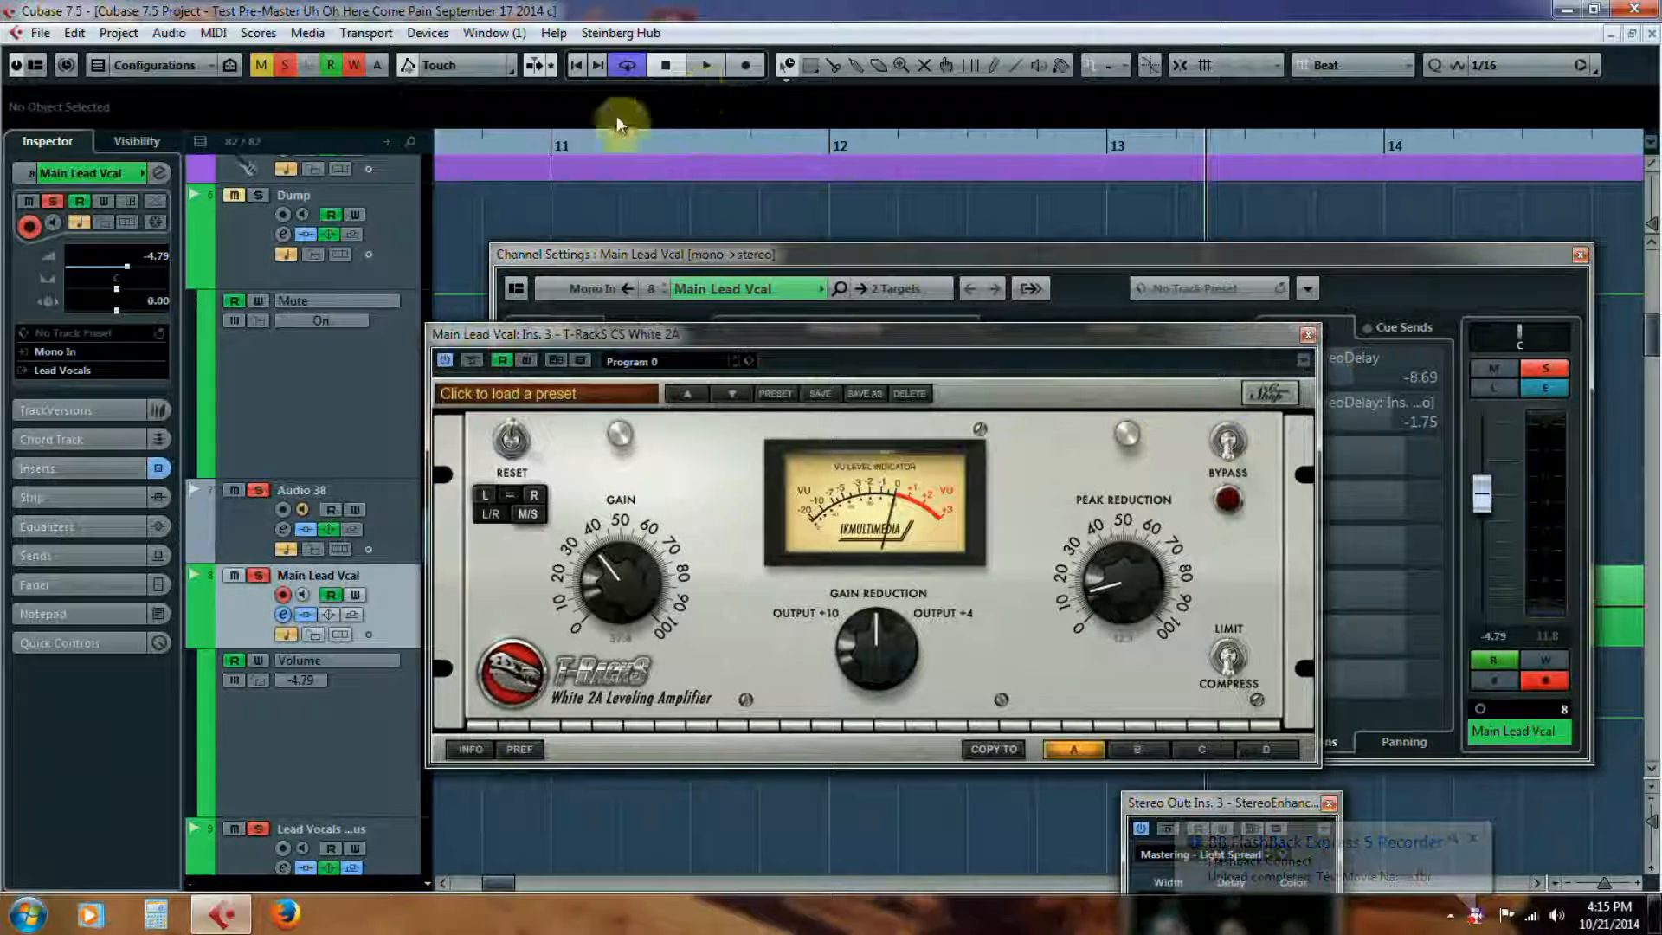
click(707, 65)
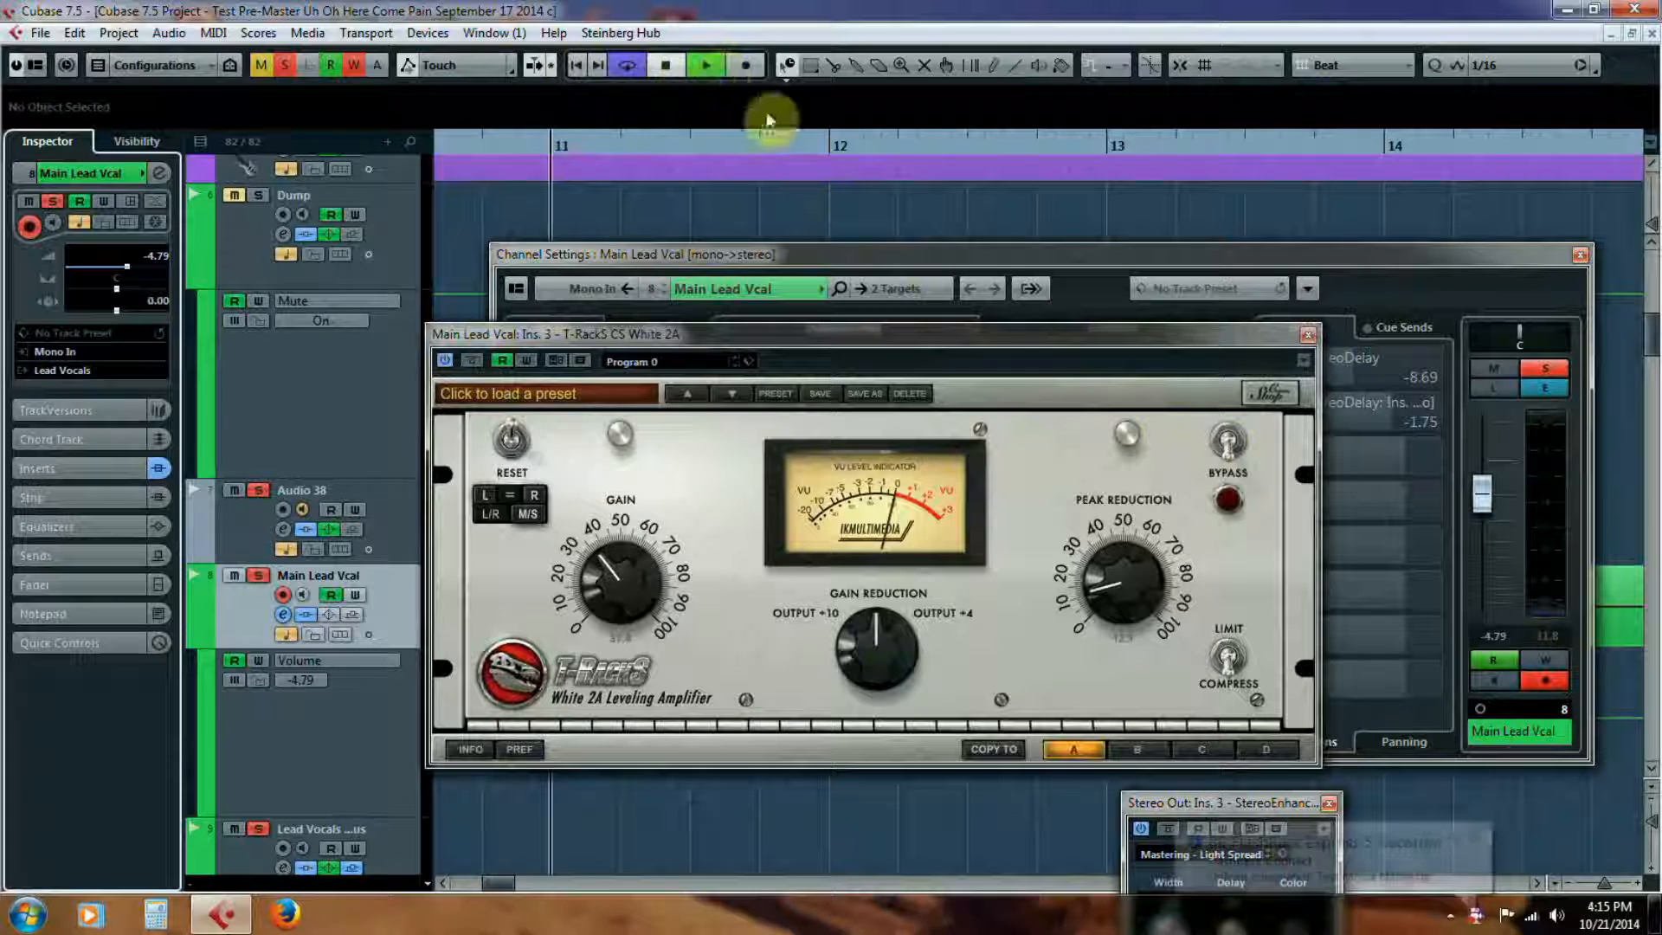
- Compare the lead vocal with the T-RackS CS White 2A's bypass switch on and off during playback, leaving the compressor engaged, and close the plug-in
click(1234, 442)
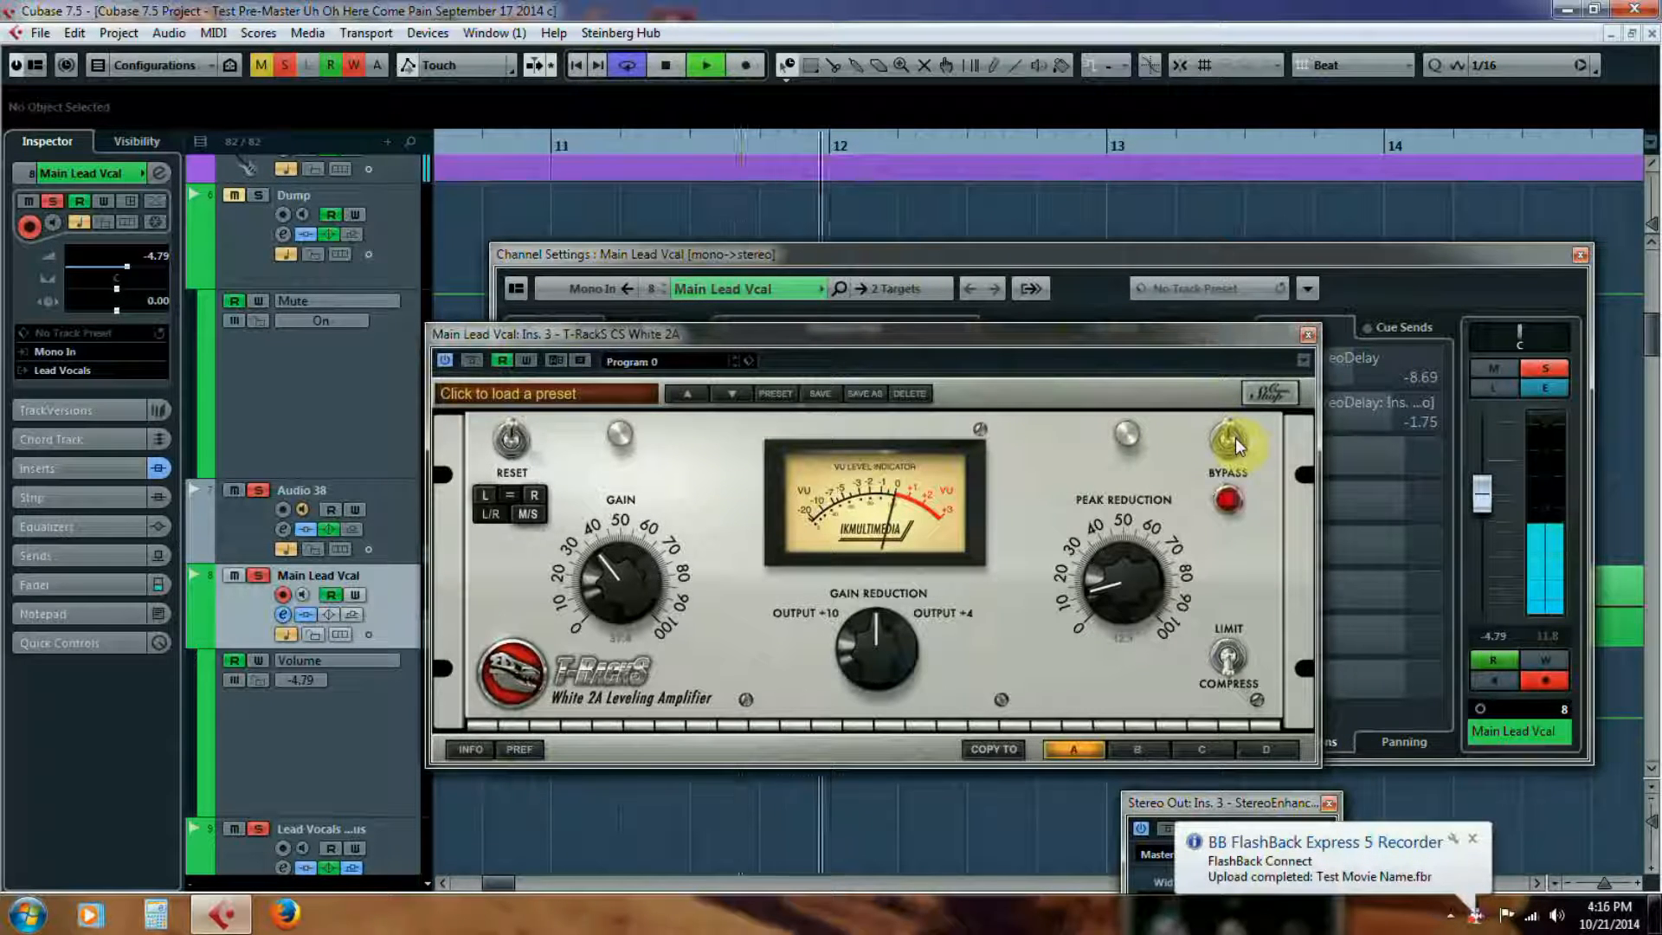
click(1236, 443)
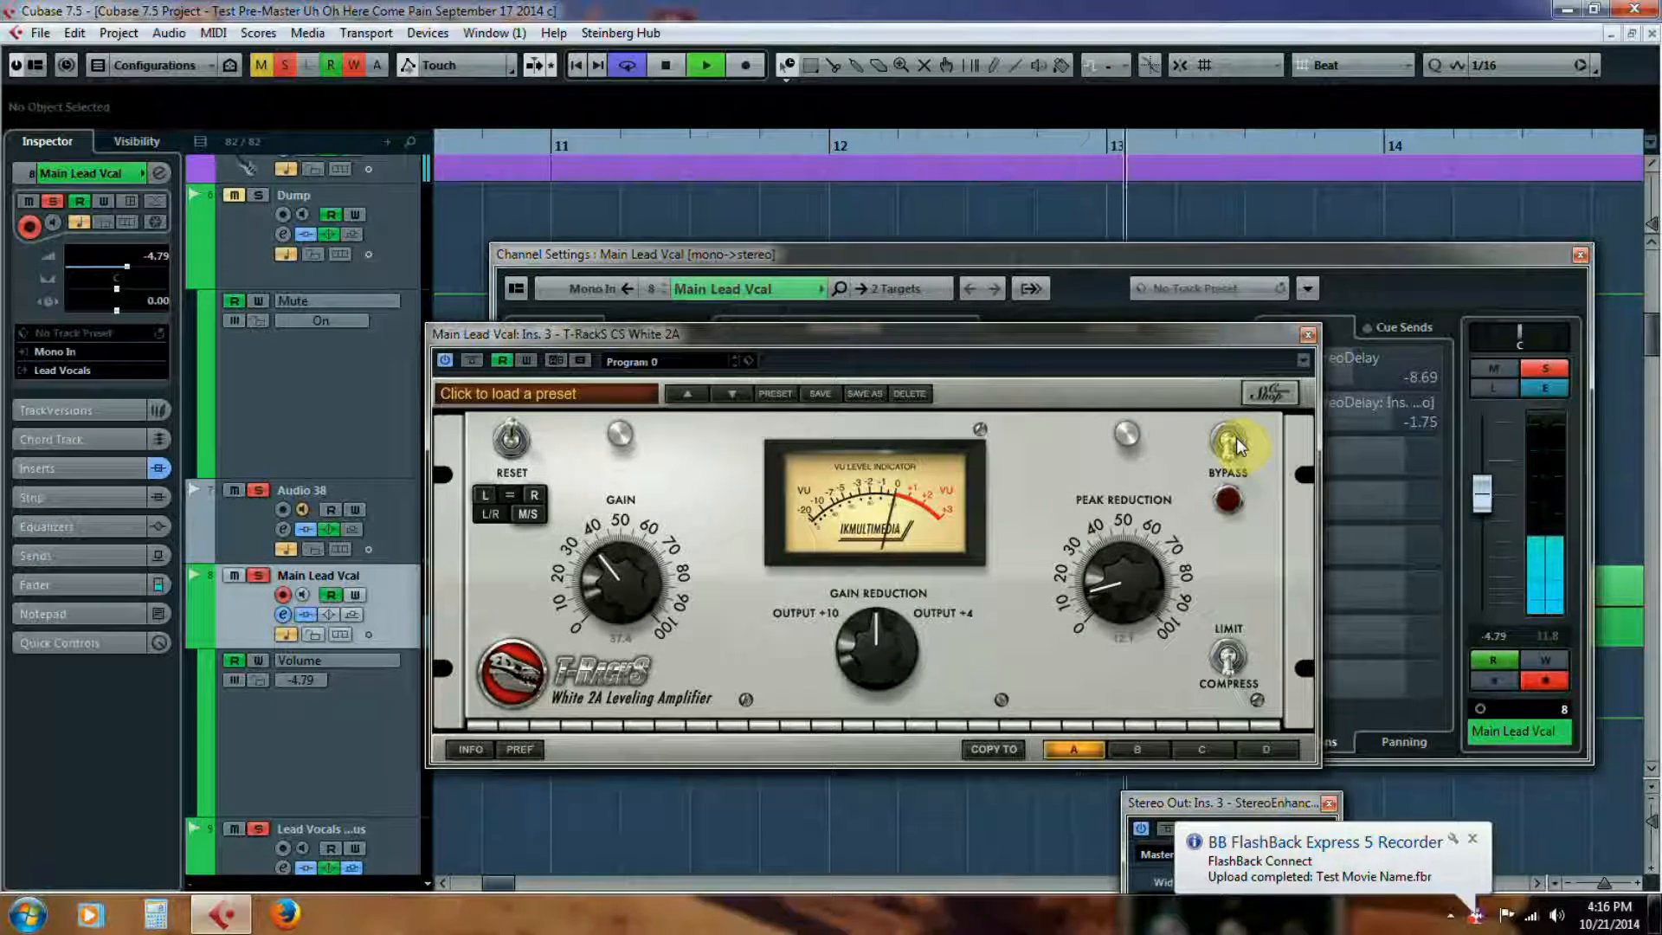
click(1236, 440)
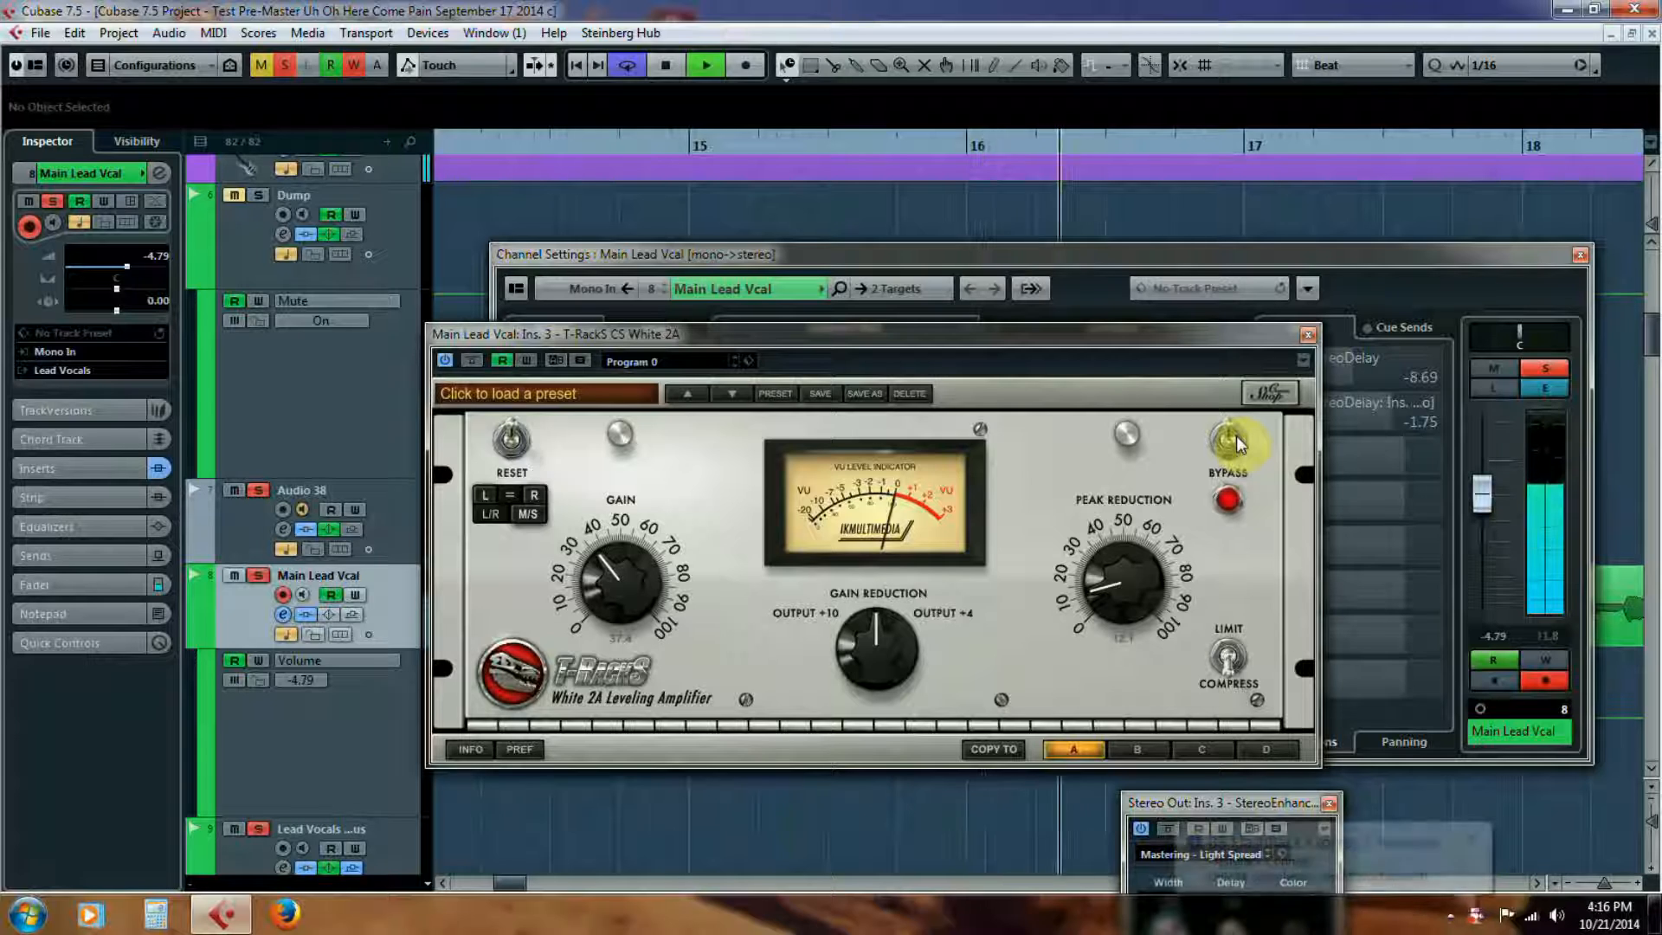
click(665, 65)
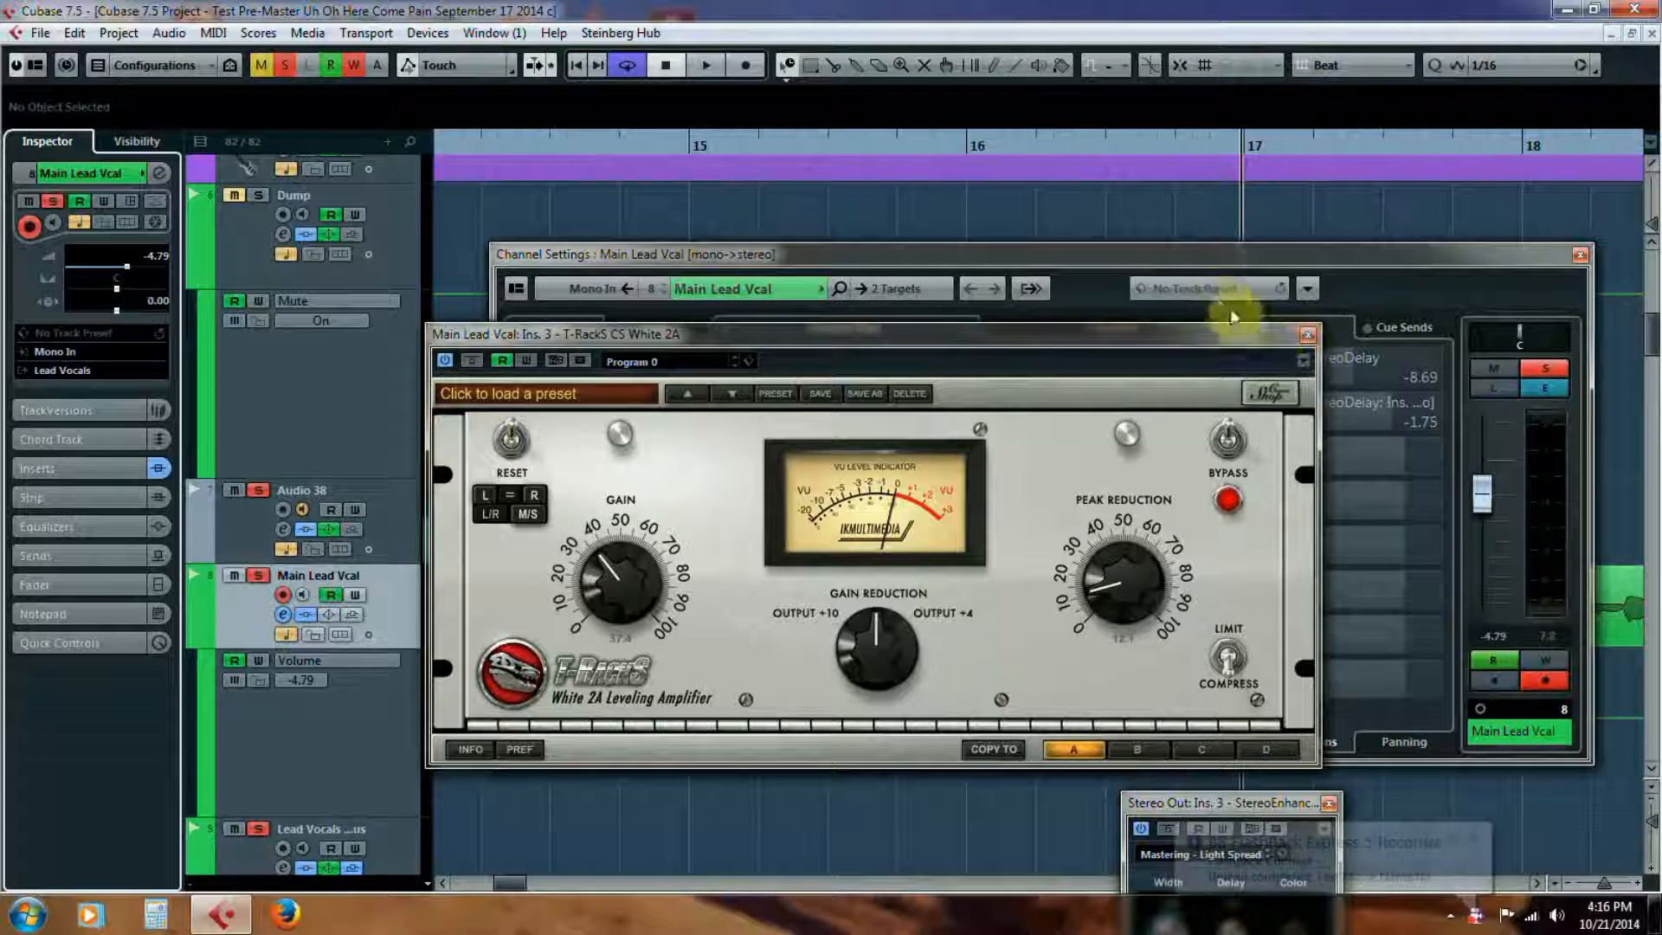
click(1308, 335)
- Return to the vocal's start near bar 11, reactivate the DeEsser Mono insert, and listen to a short passage
mouse_move(597, 425)
mouse_down()
mouse_move(600, 351)
mouse_move(615, 431)
mouse_move(677, 502)
mouse_up()
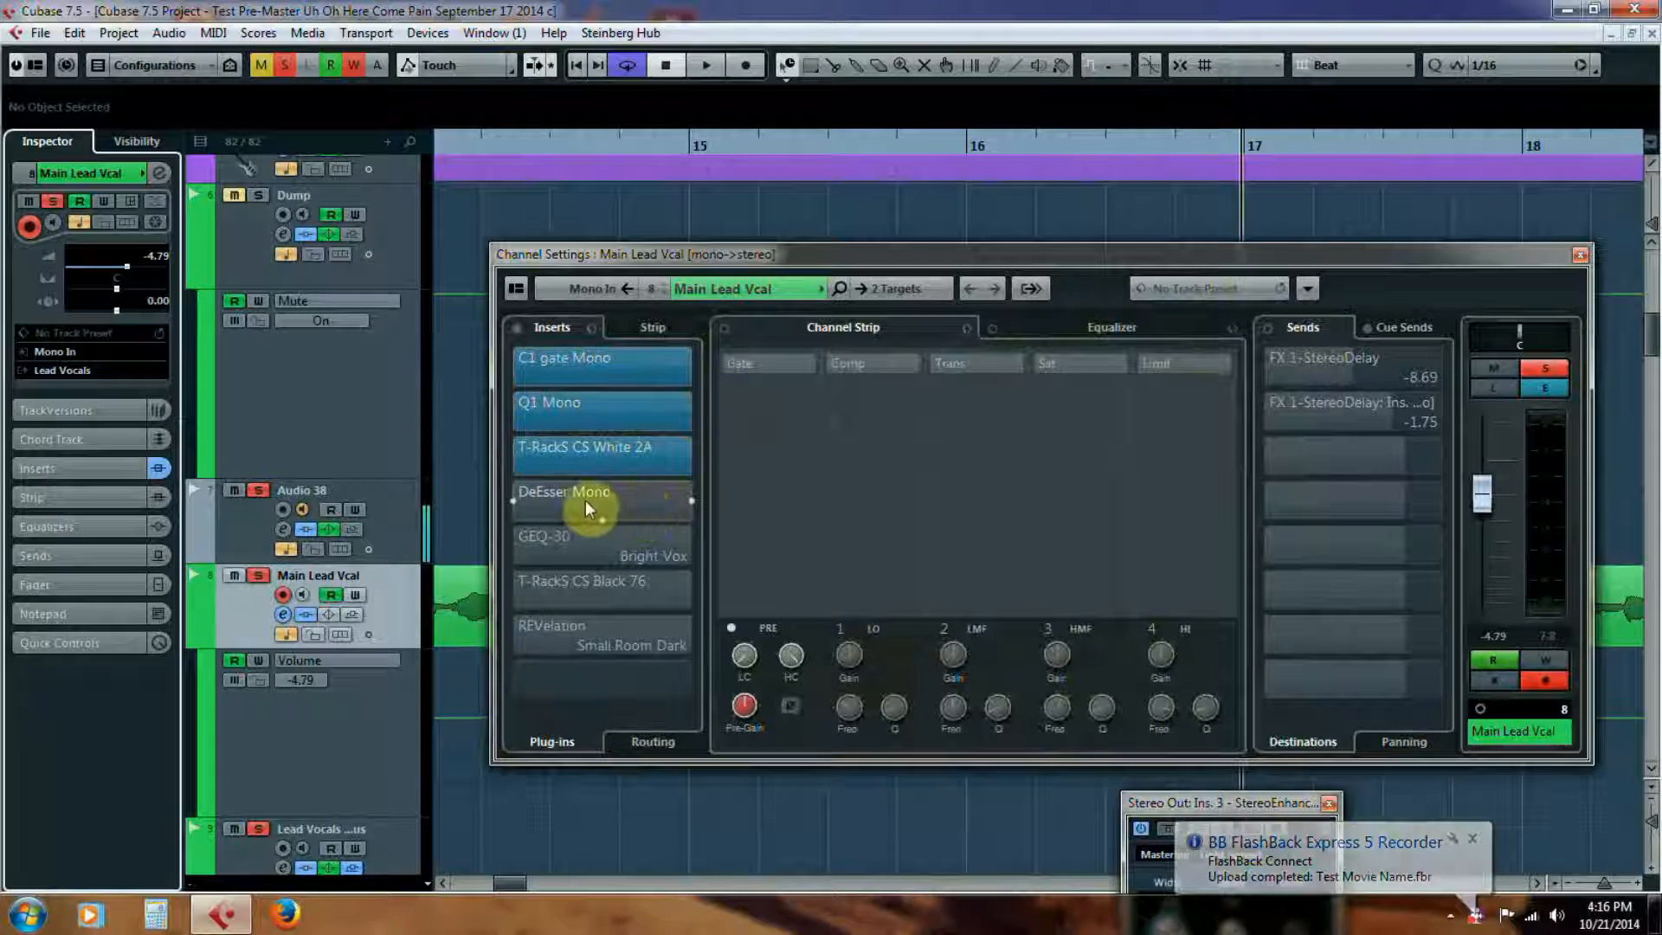
drag(544, 494, 559, 493)
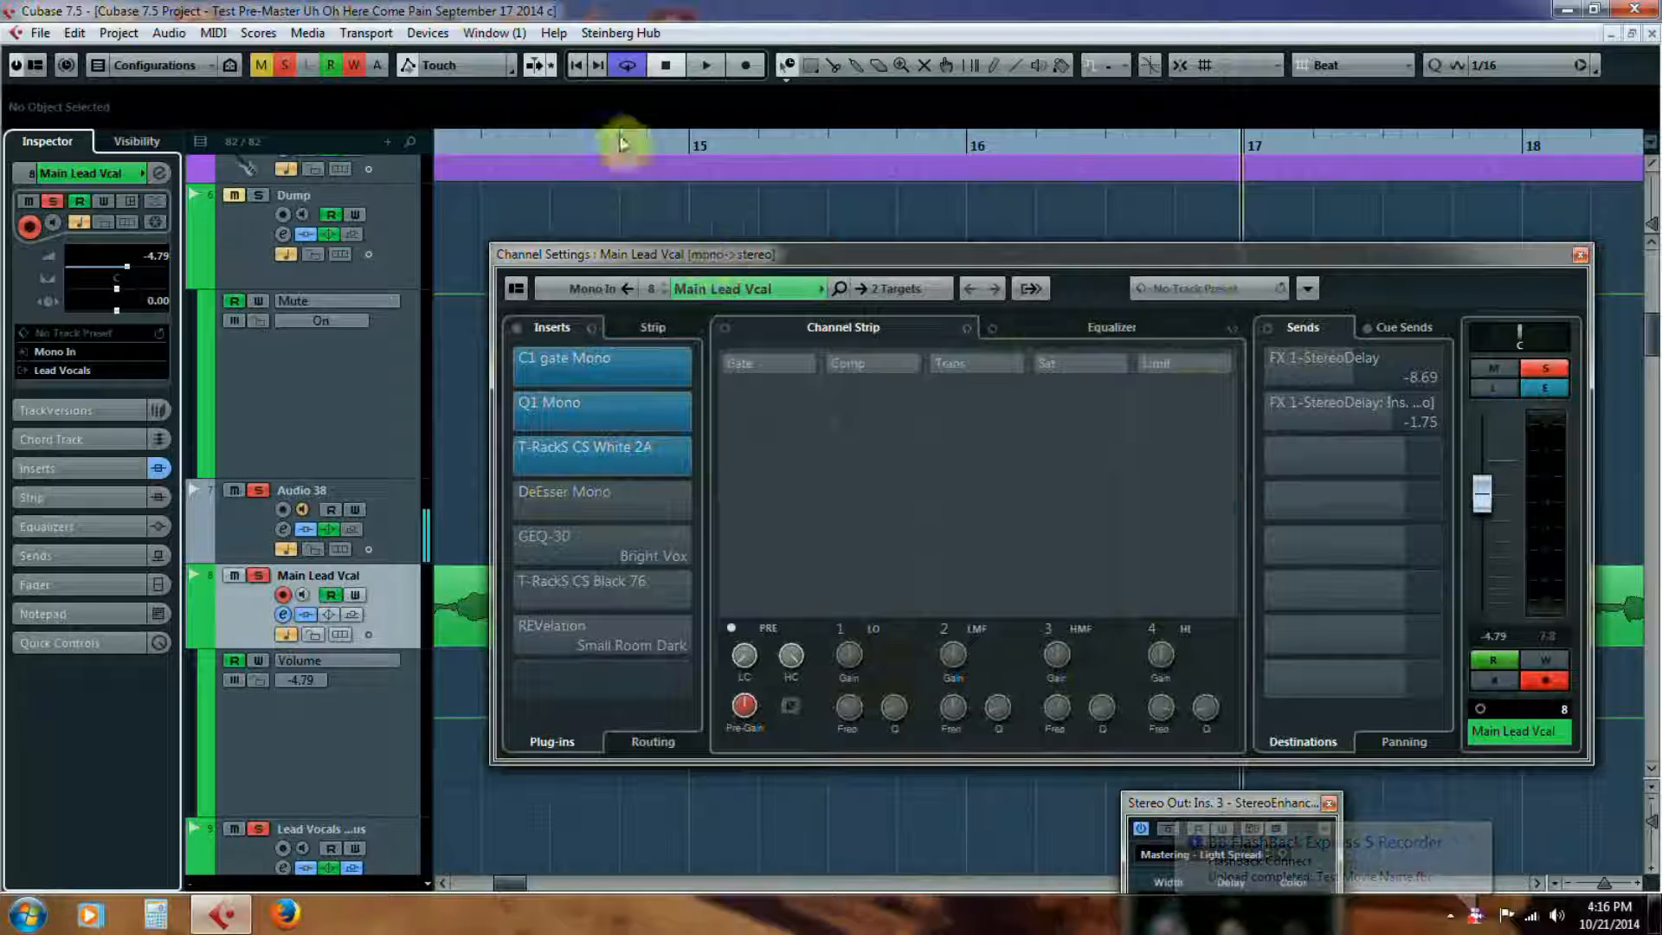
click(576, 69)
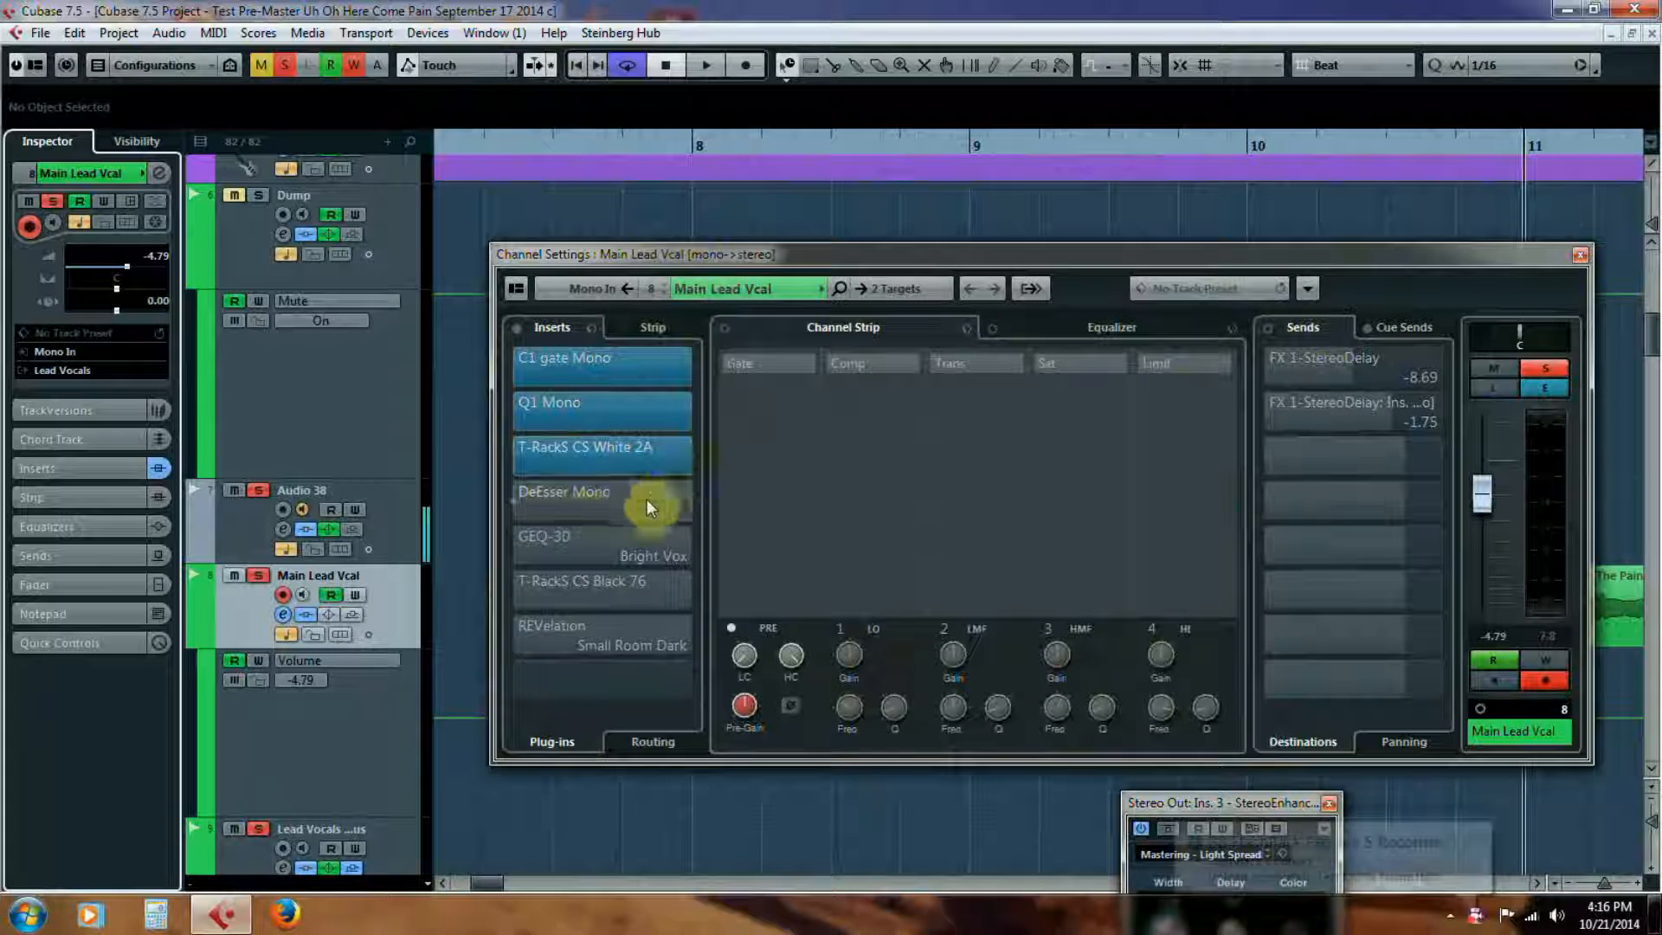
click(512, 501)
click(715, 71)
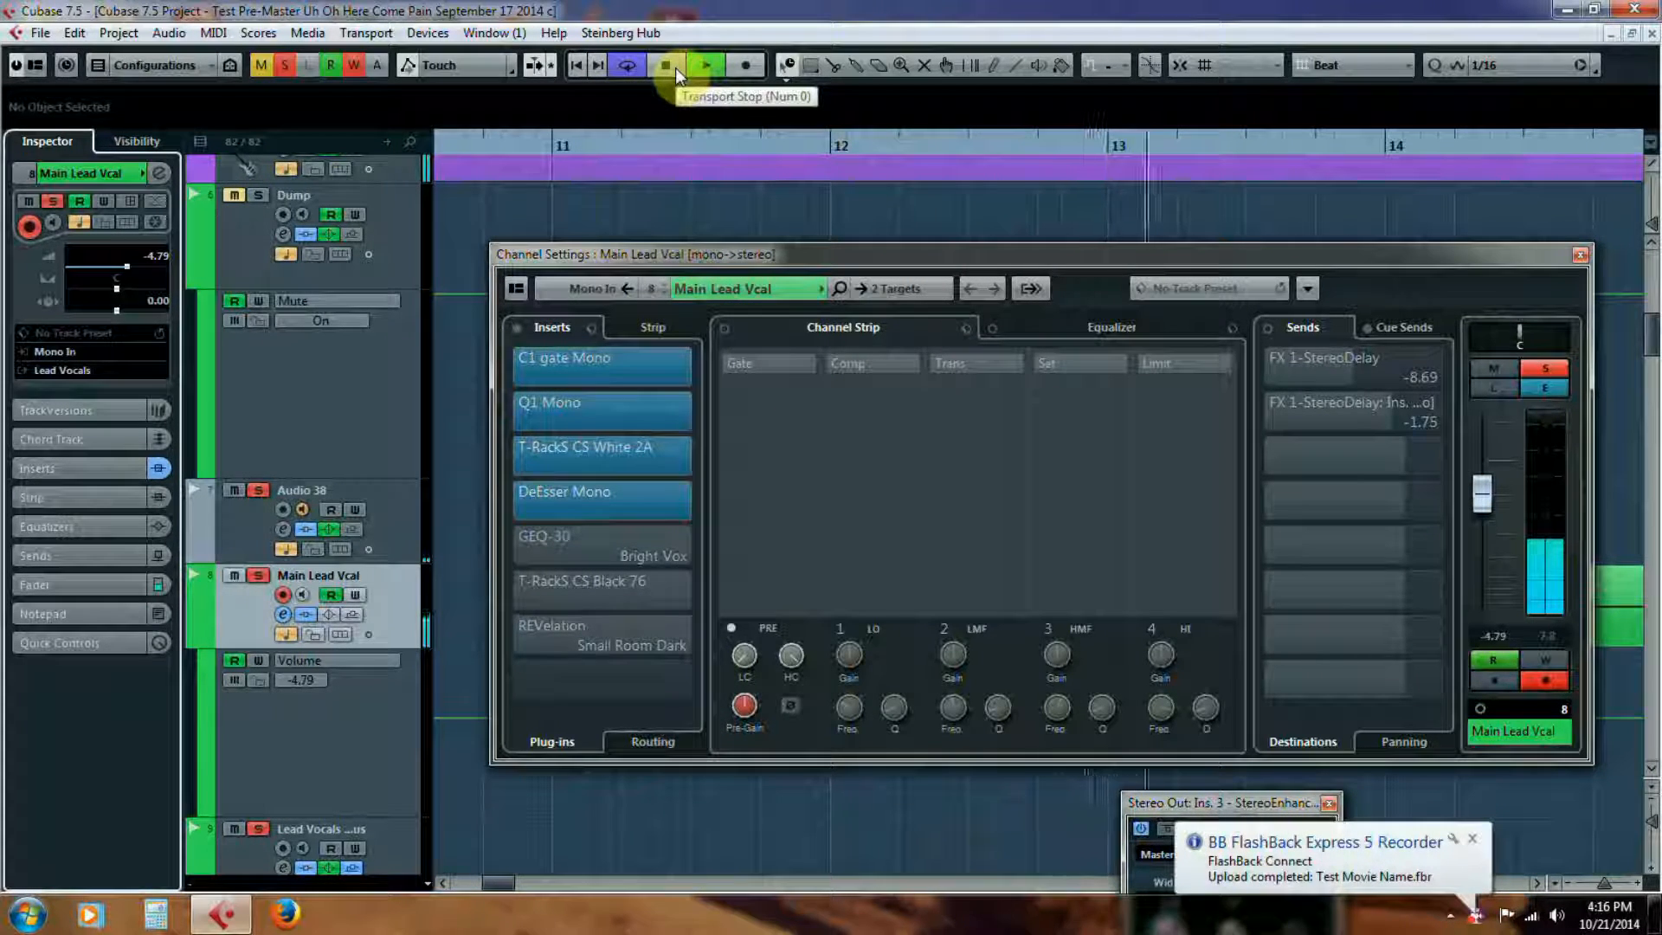
click(675, 67)
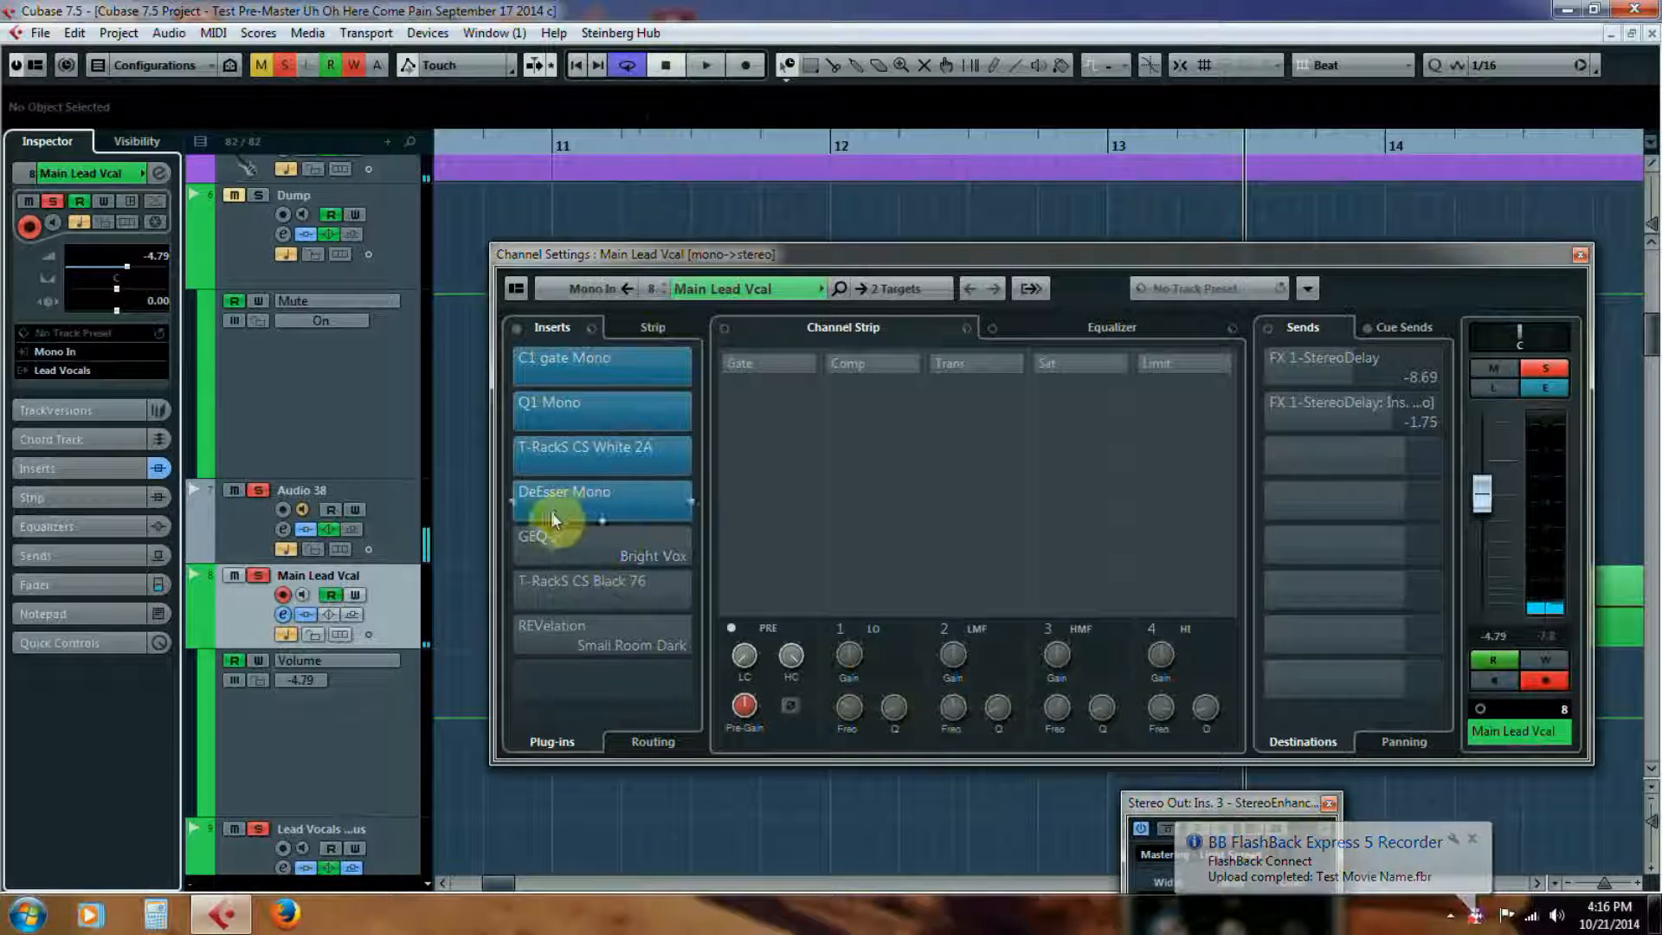
- Reactivate the GEQ-30 insert with its Bright Vox preset, open it, and listen to the lead vocal from bar 11
click(514, 546)
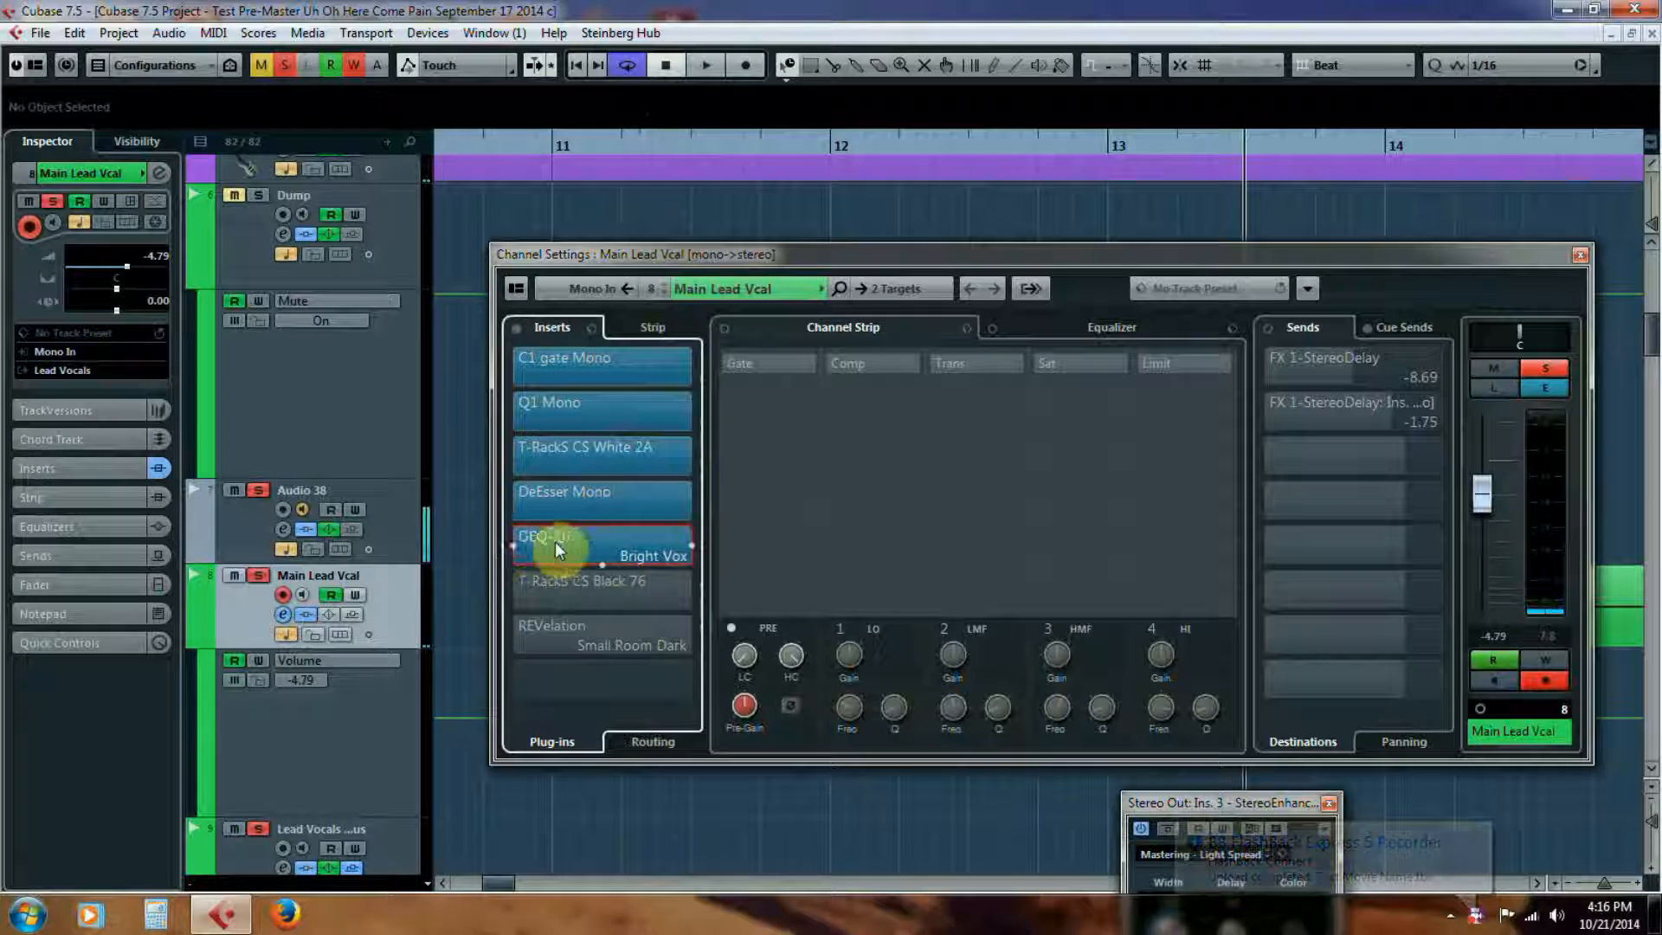
click(611, 533)
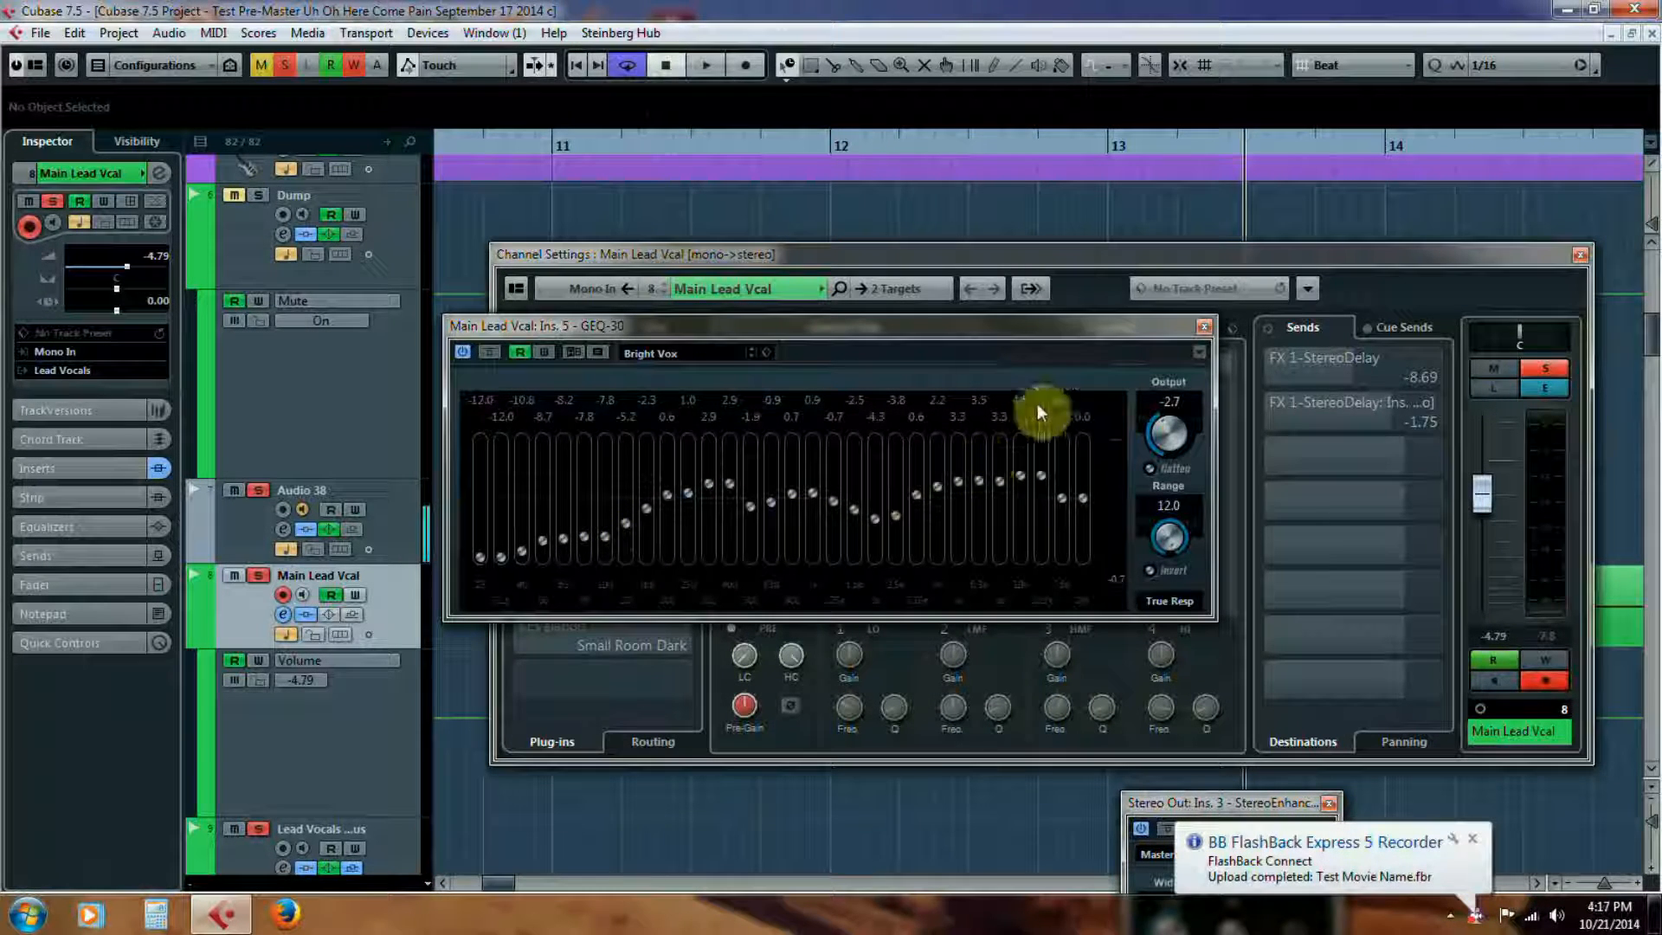
drag(1083, 325, 979, 330)
click(552, 146)
click(703, 69)
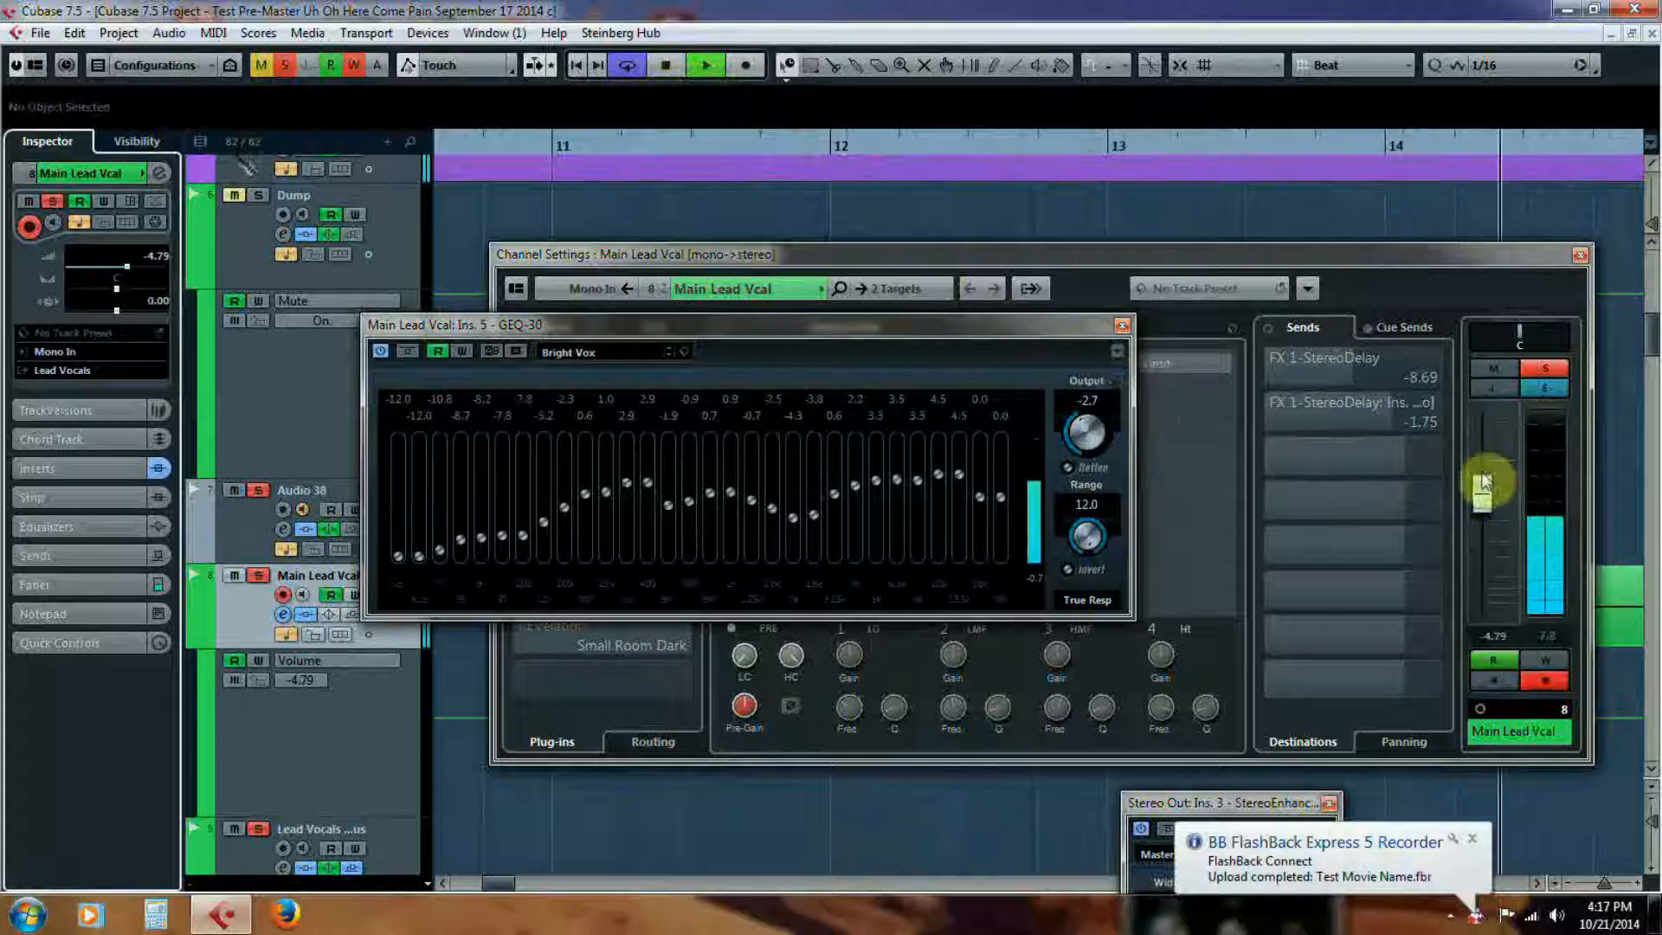
click(661, 67)
- Examine the GEQ-30's output level and band curve on the lead vocal, and close the equalizer
click(1086, 433)
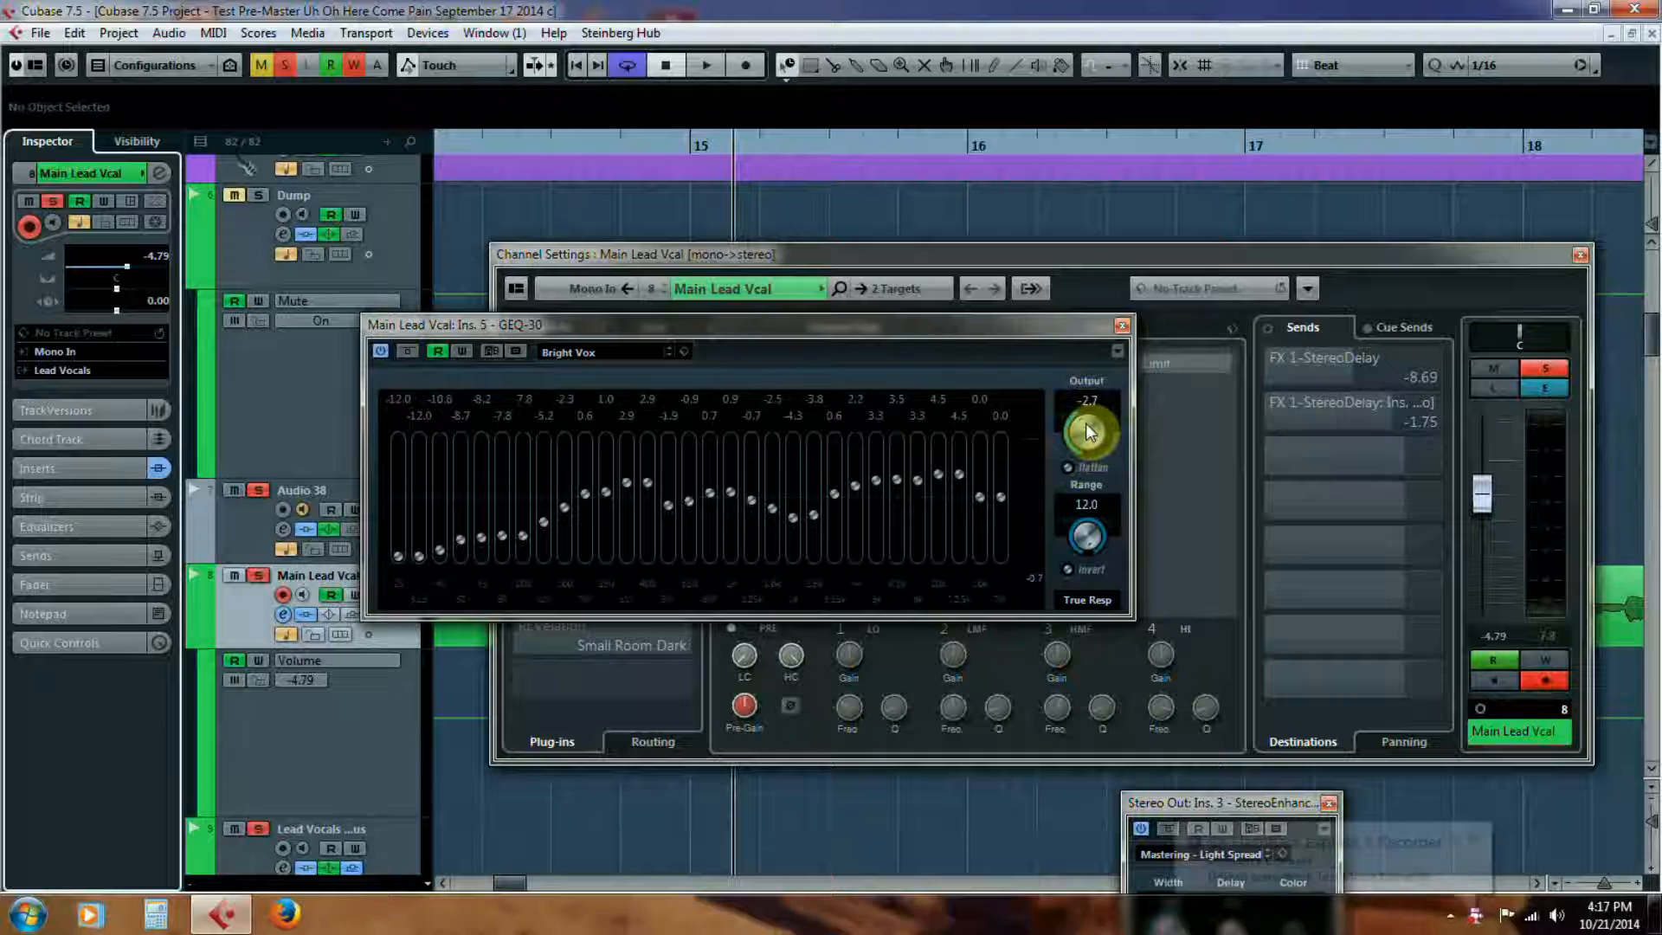
click(1123, 327)
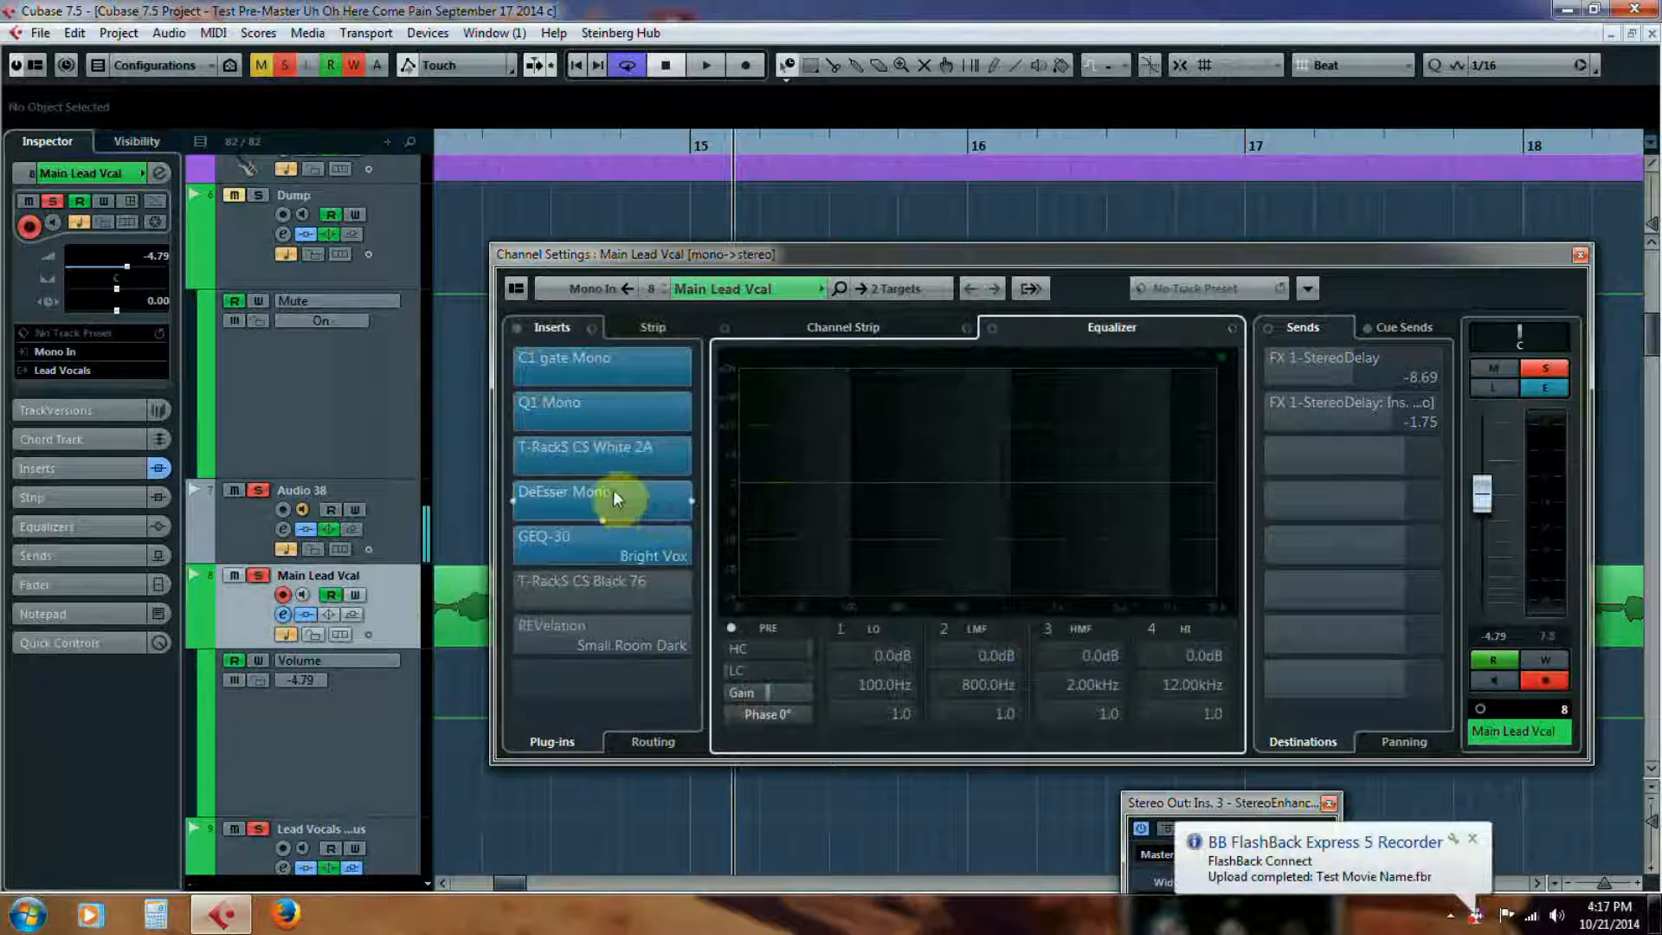
click(595, 537)
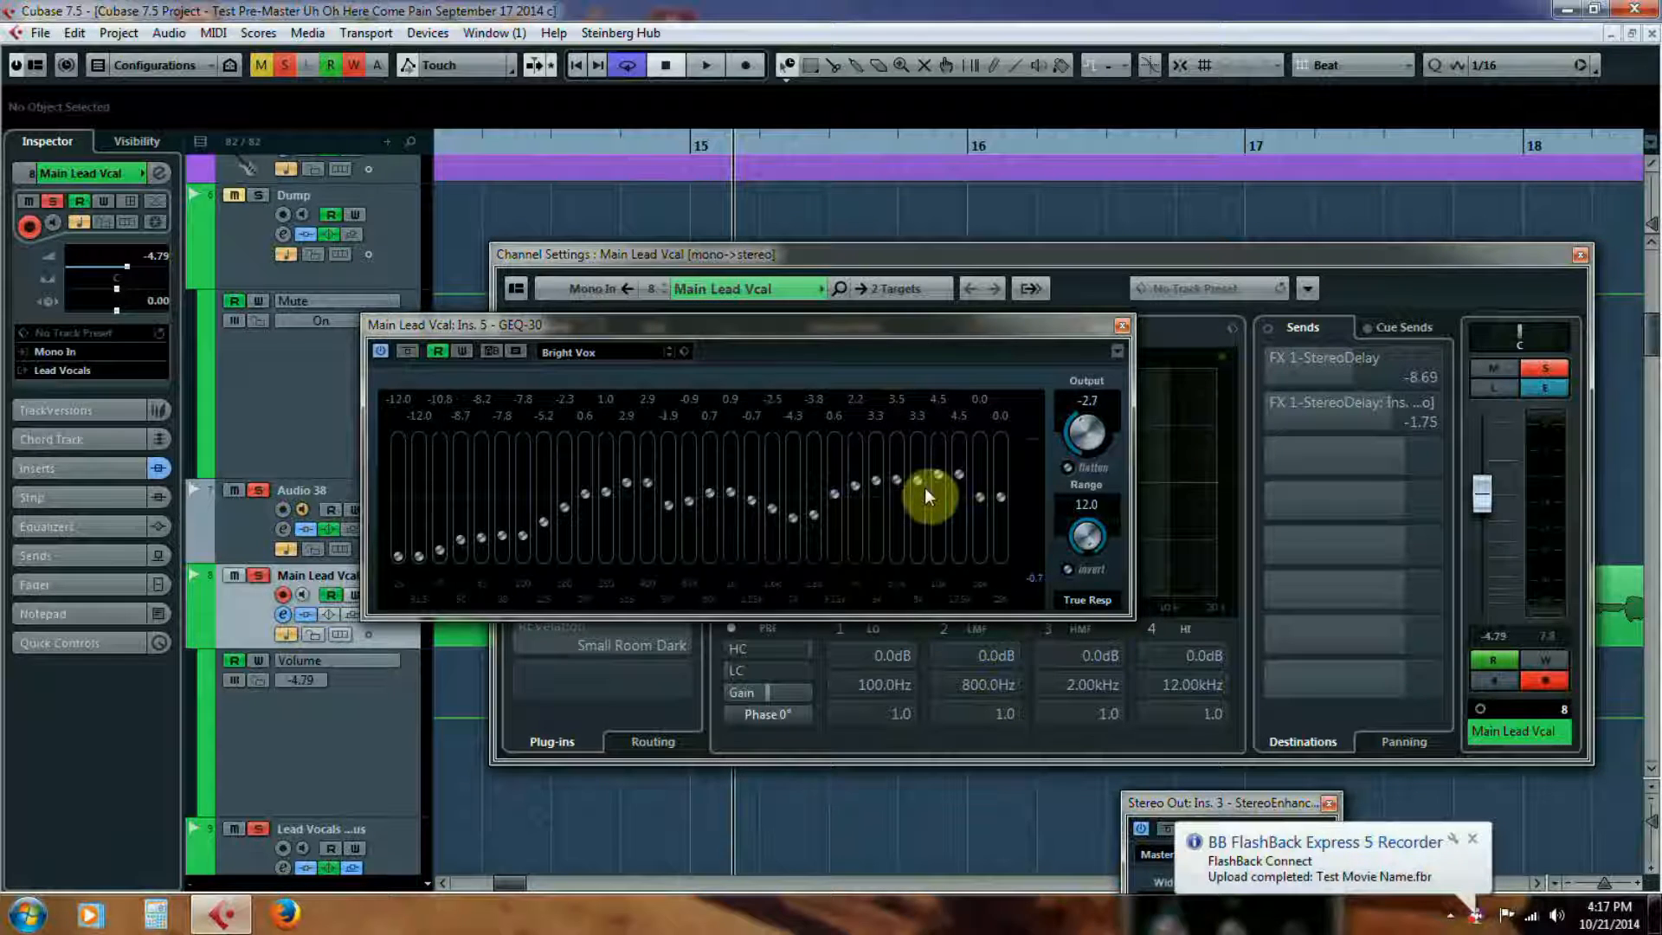
click(1122, 326)
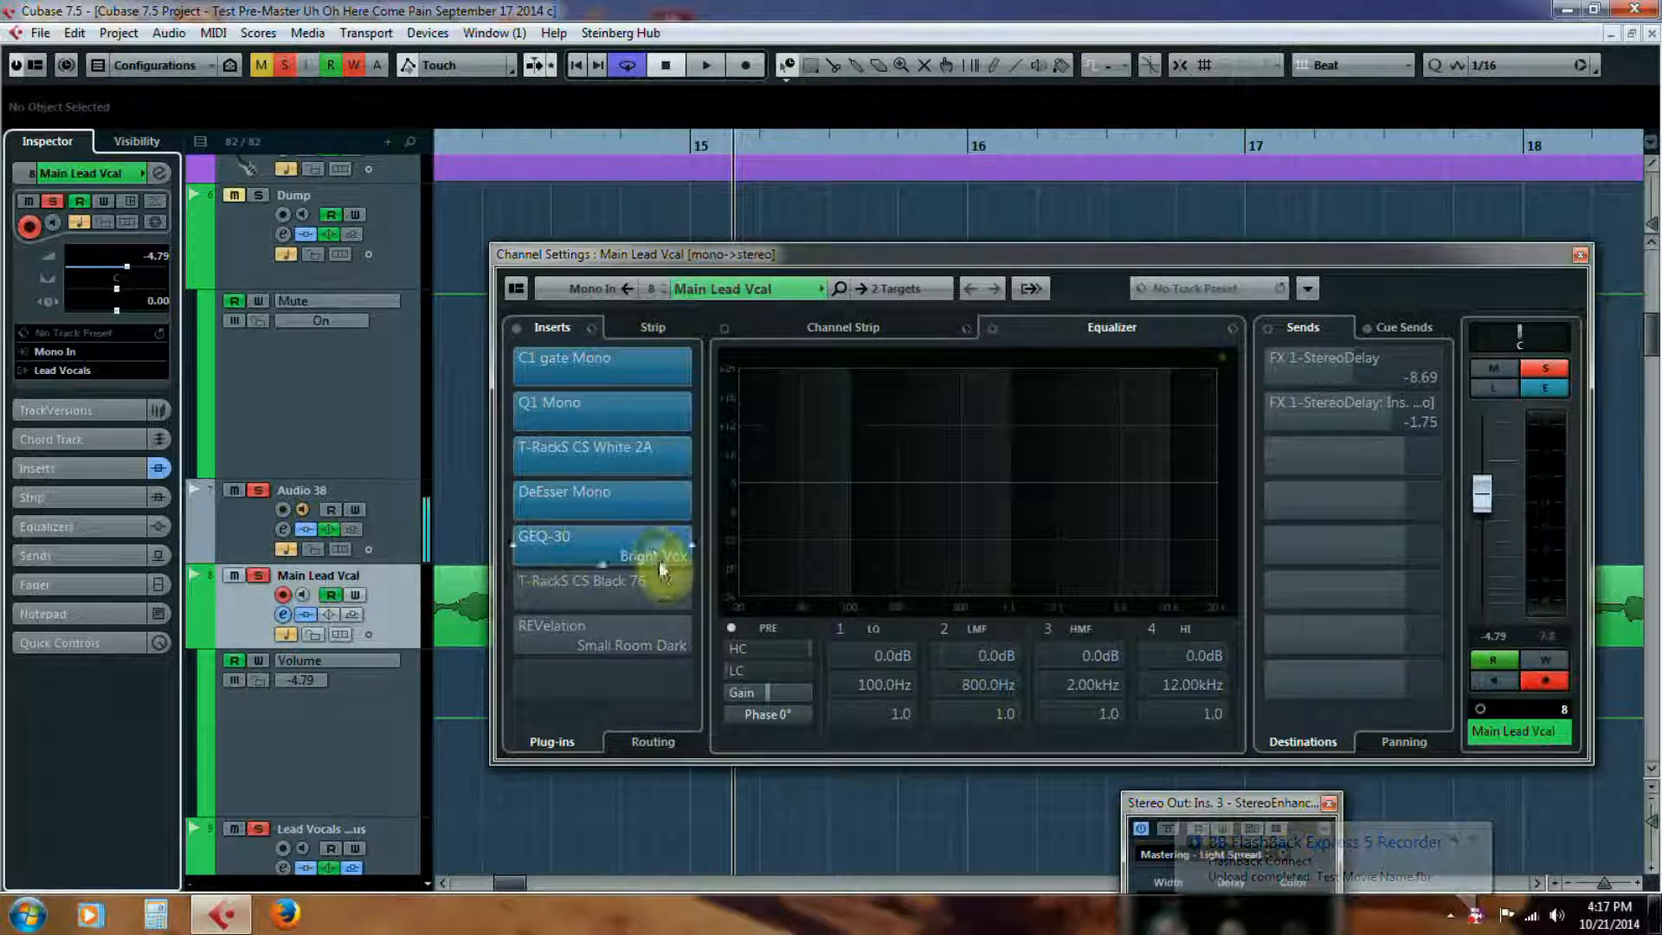
- Reactivate the T-RackS CS Black 76 insert and audition the vocal while toggling the limiter's own bypass switch
click(512, 590)
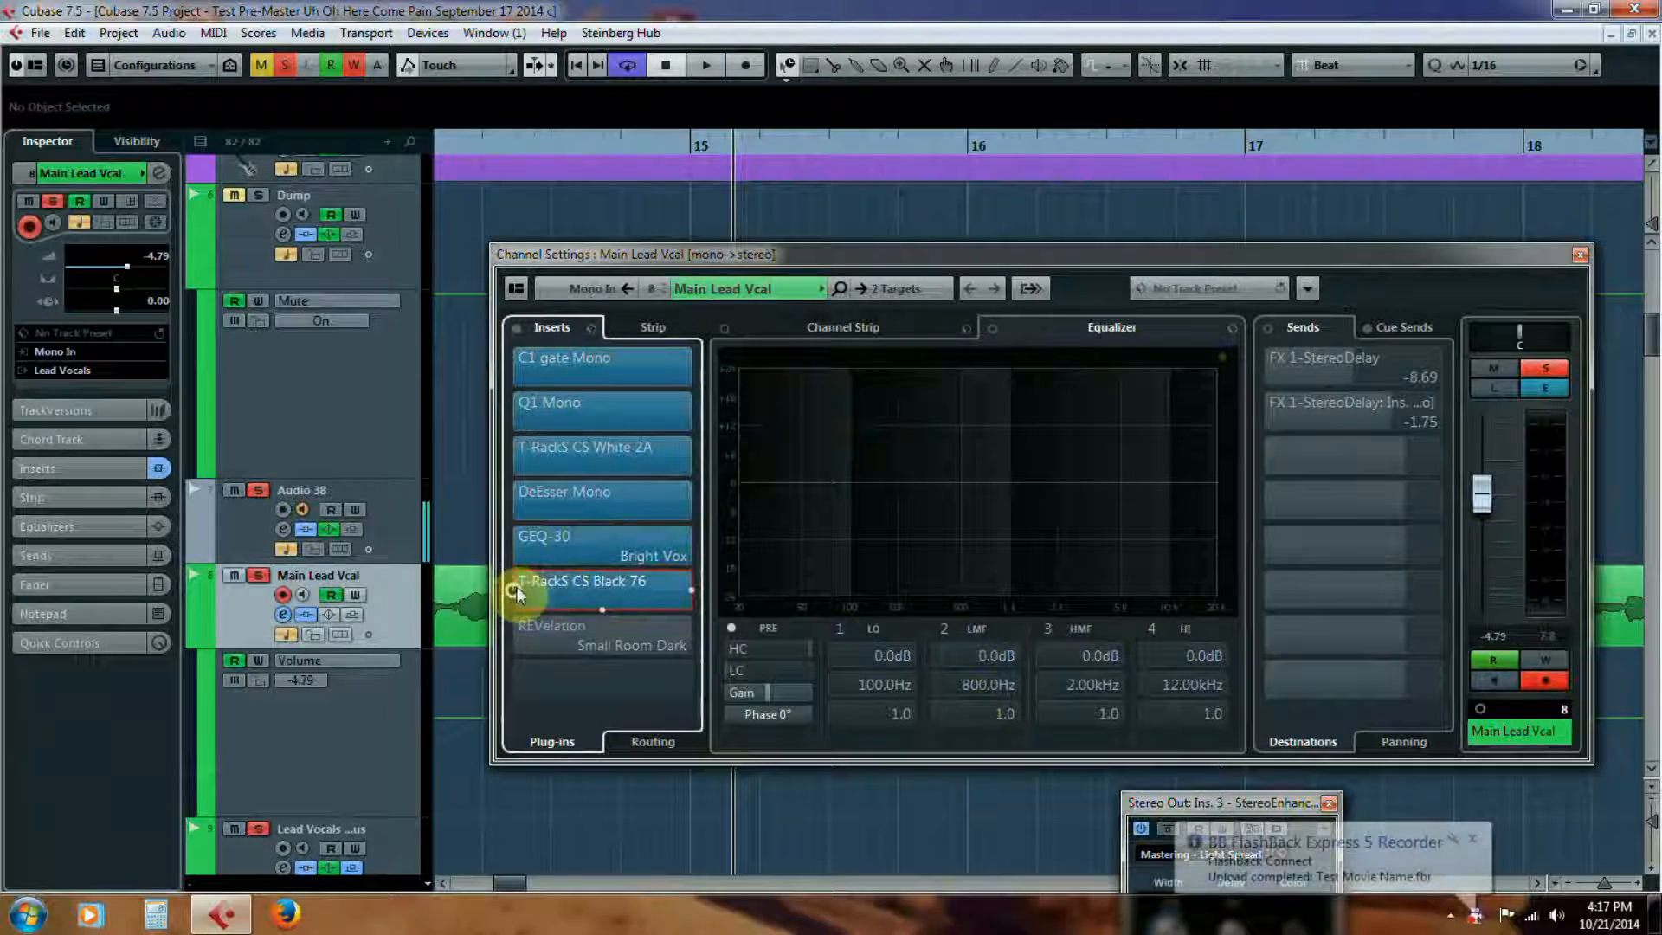
click(706, 65)
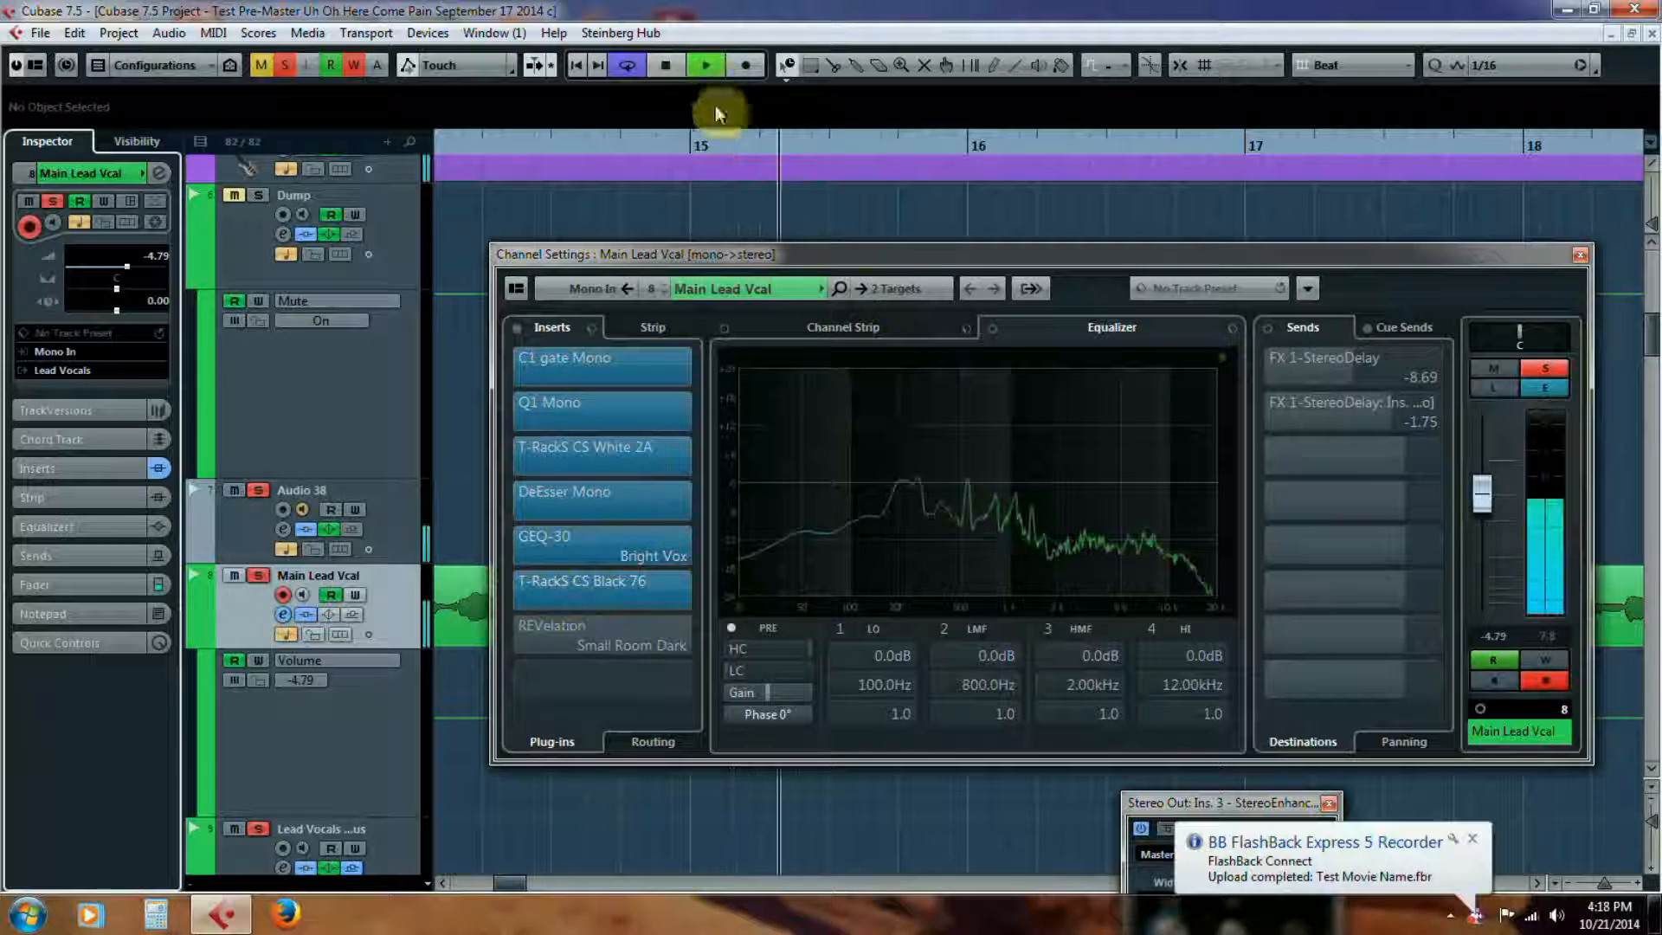
click(575, 584)
click(1309, 470)
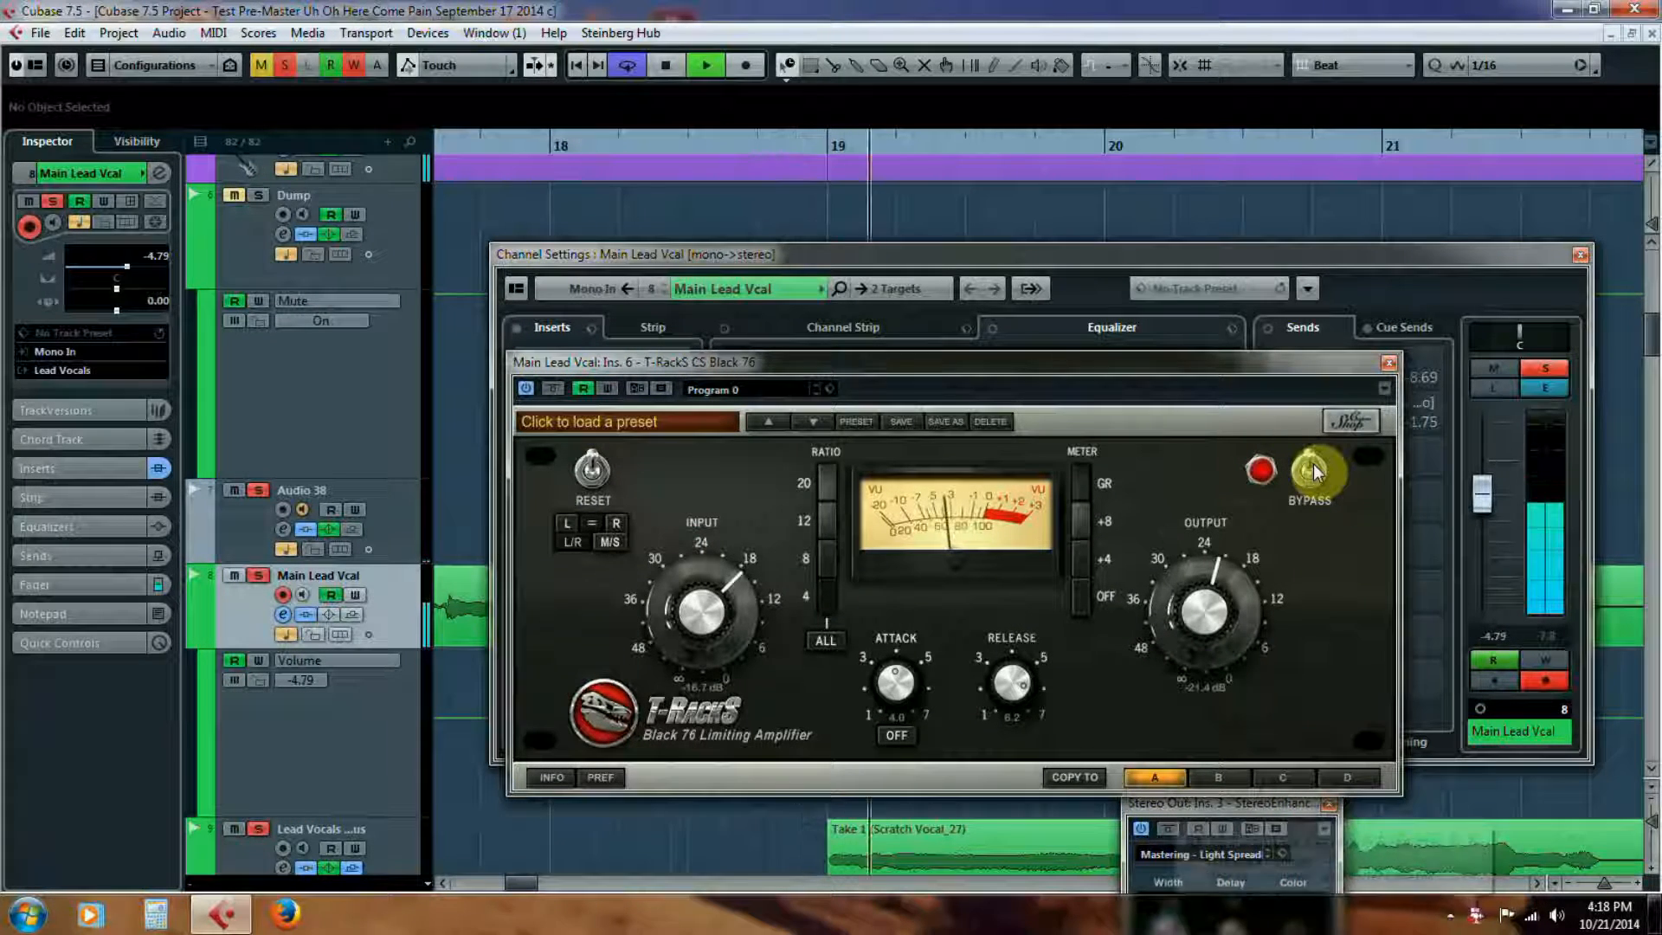
click(1312, 467)
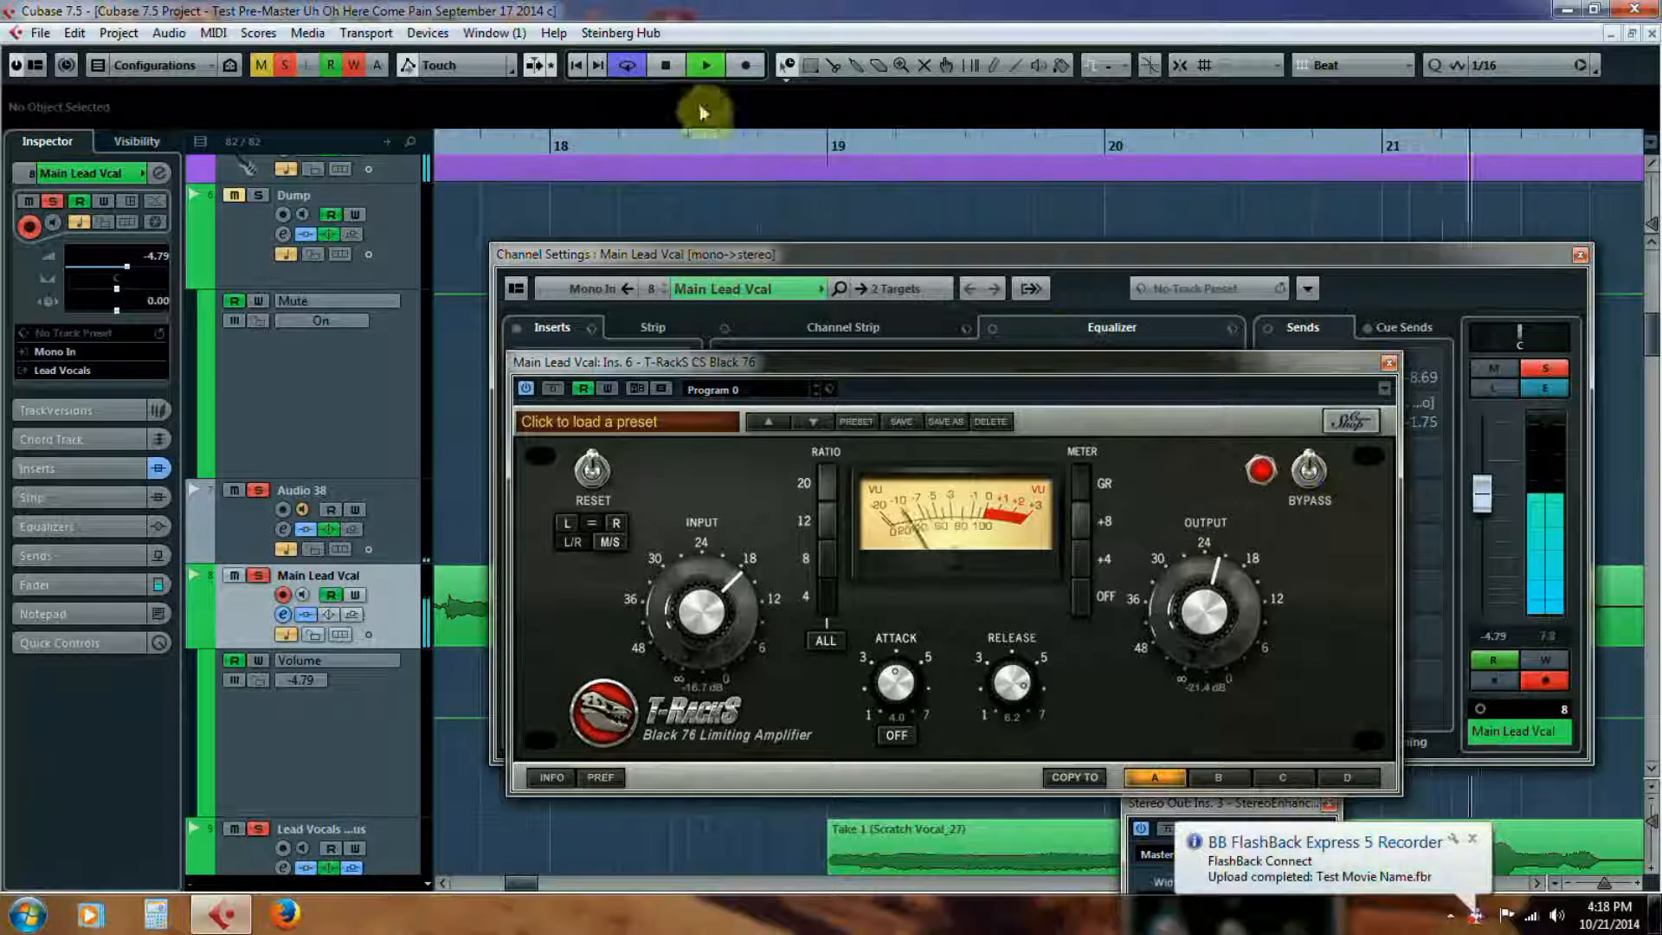
click(671, 65)
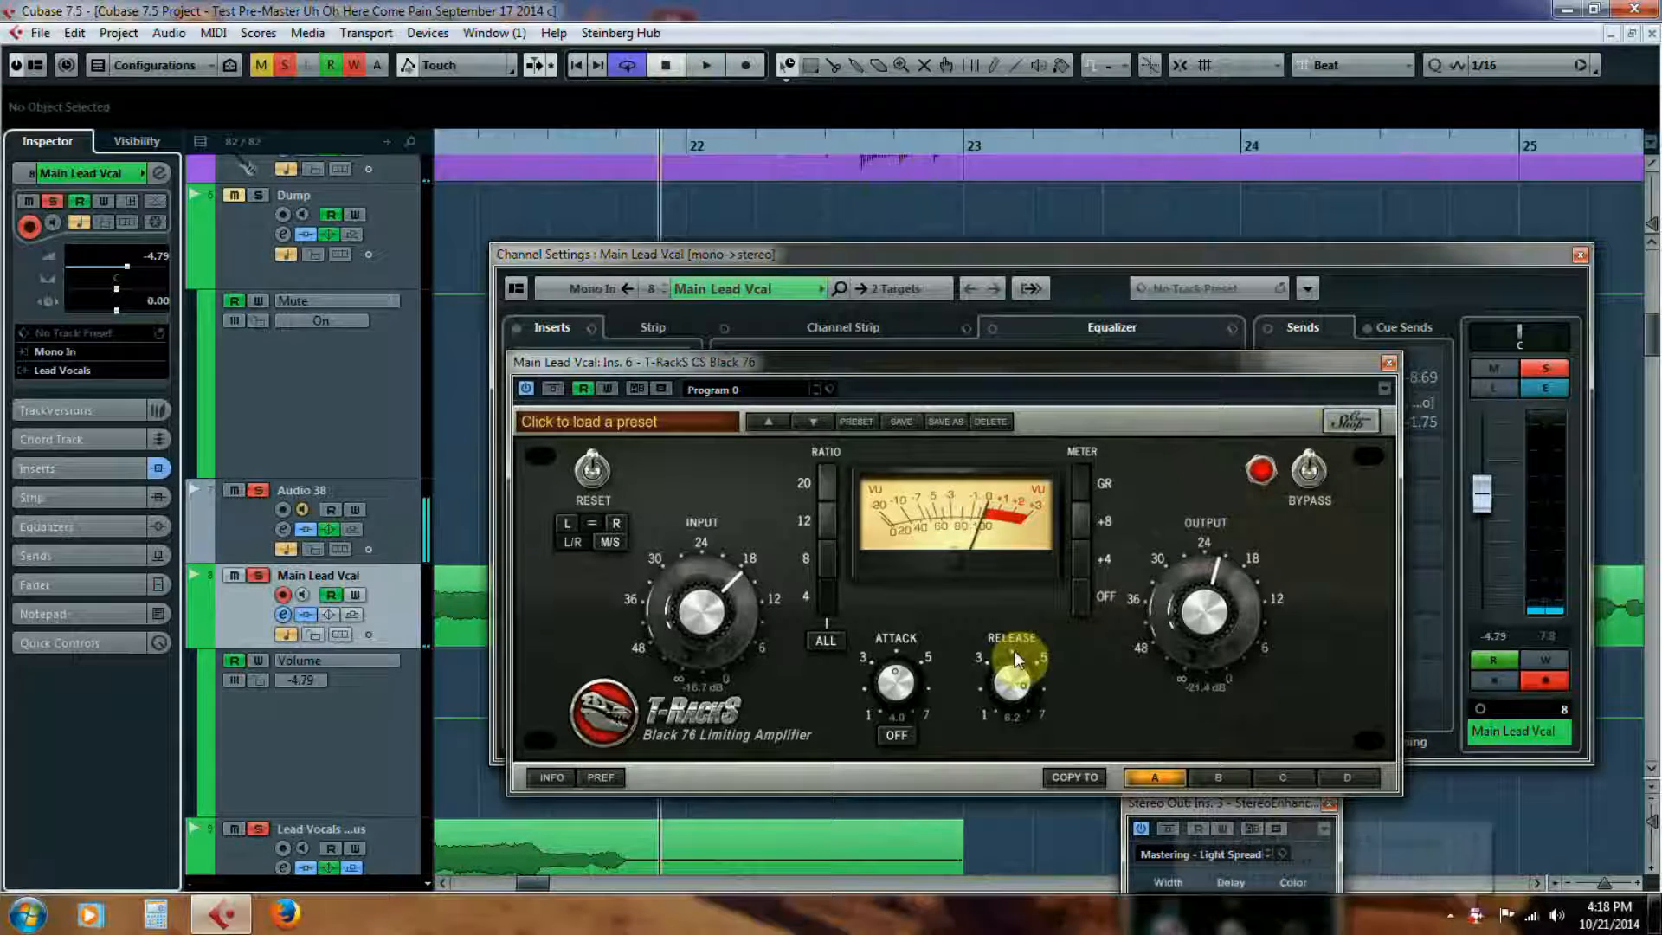
click(1390, 363)
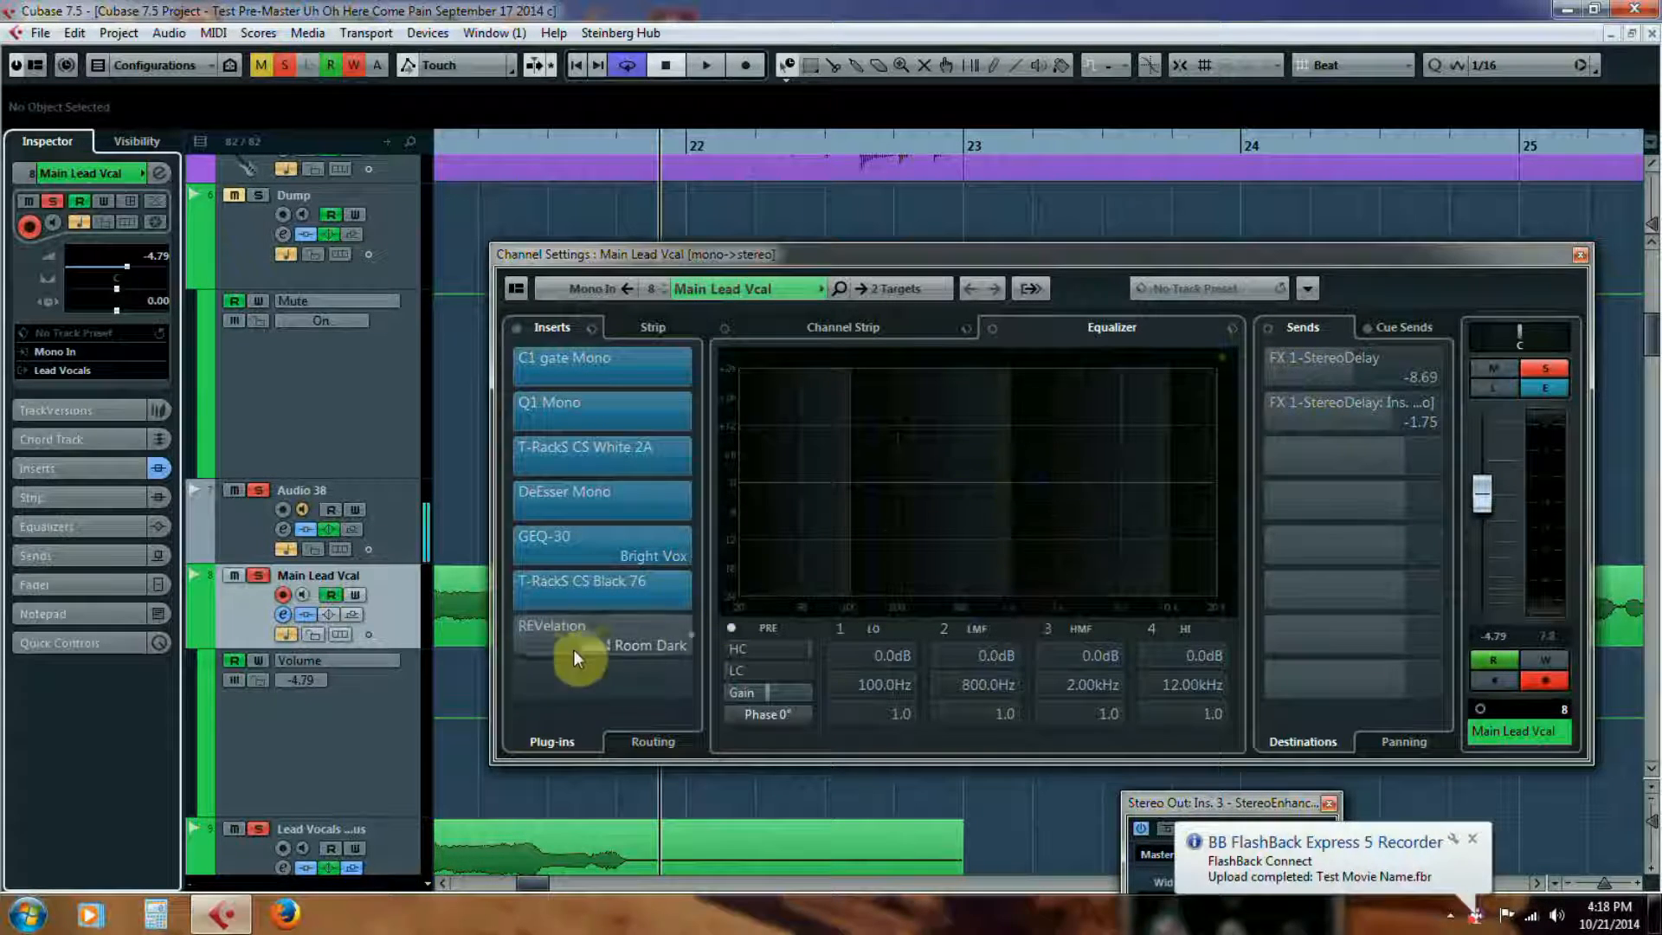
- Open the REVelation insert, return to the vocal's start near bar 11, and take the reverb out of bypass
click(648, 631)
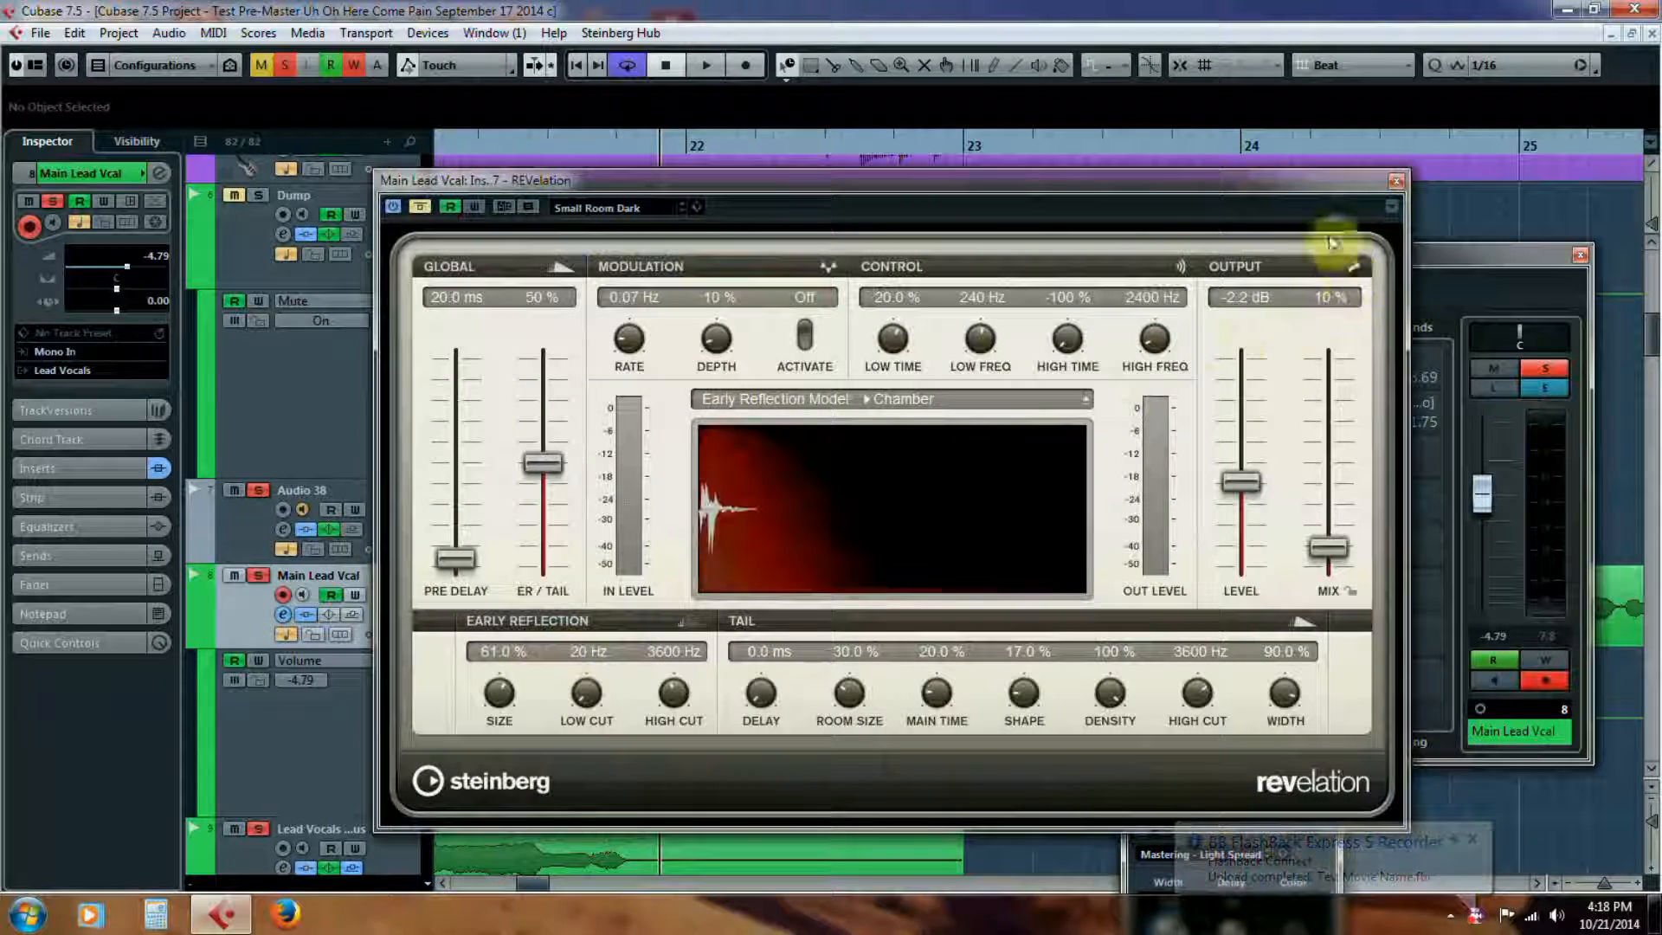
drag(1428, 310, 1420, 449)
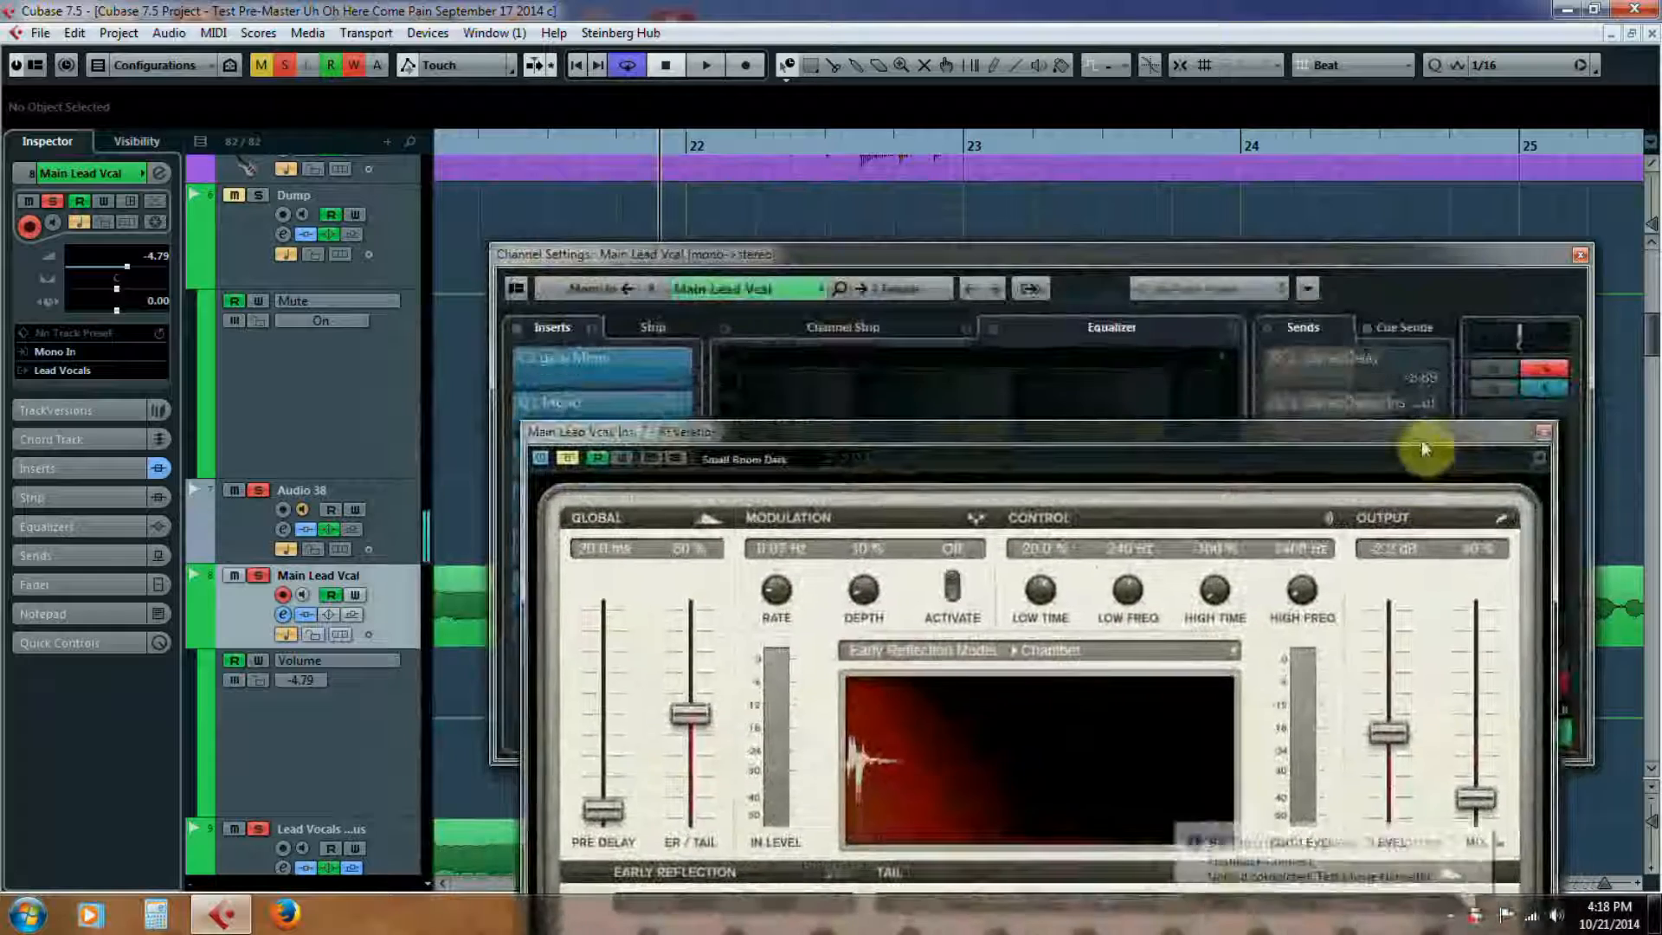
click(582, 67)
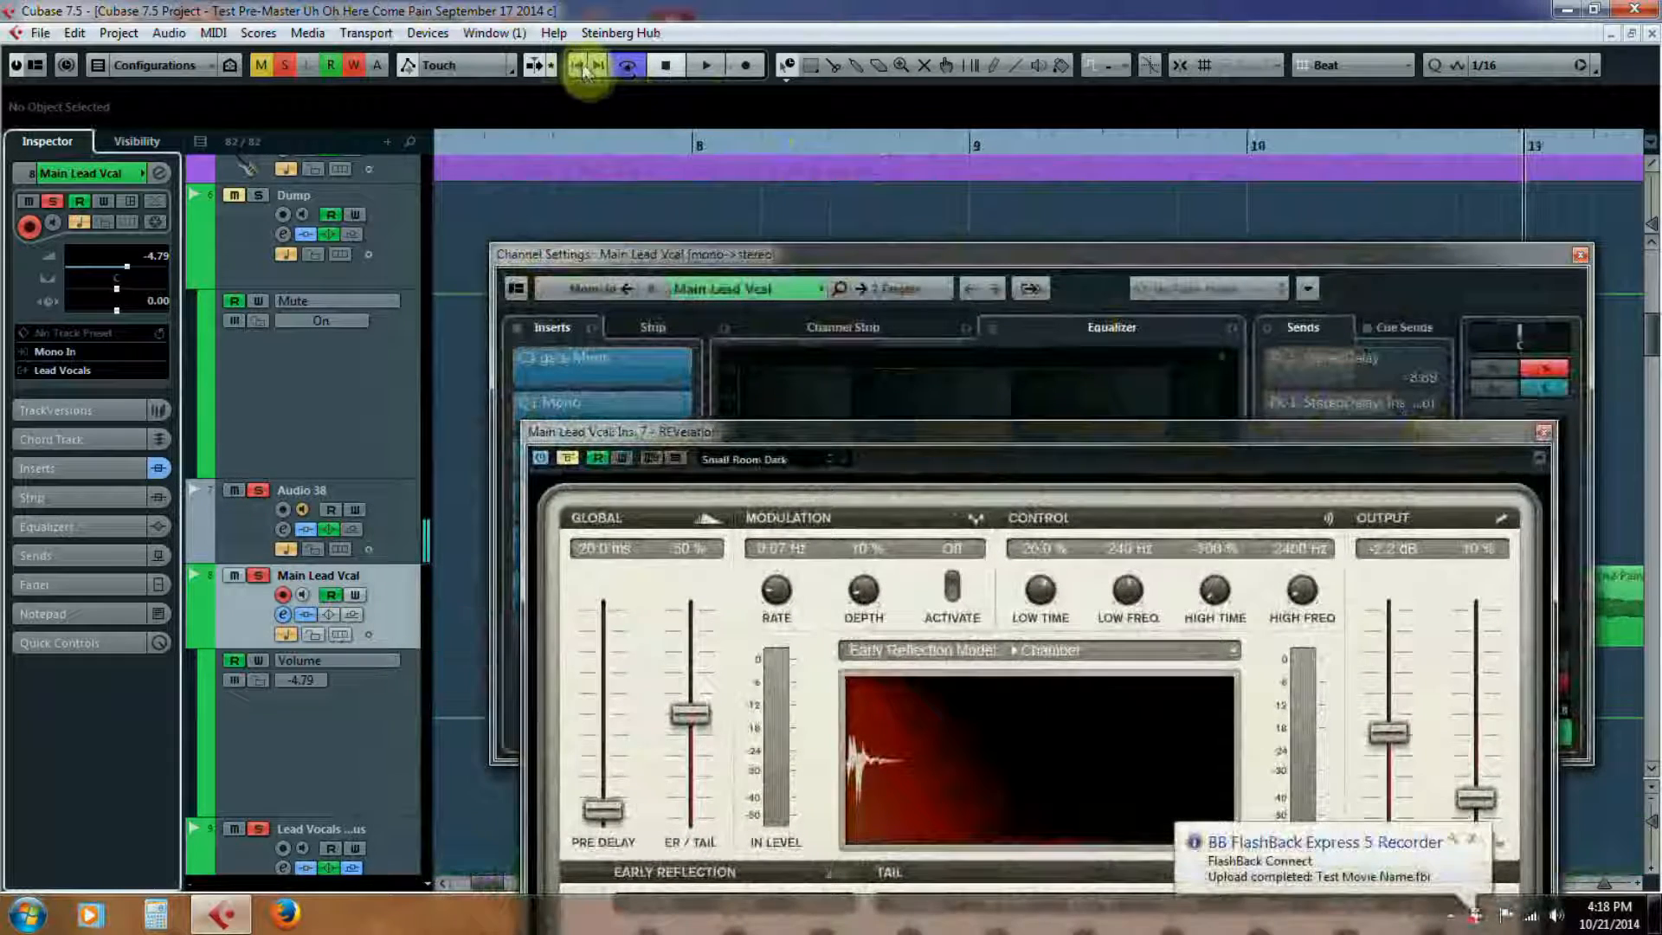
click(568, 459)
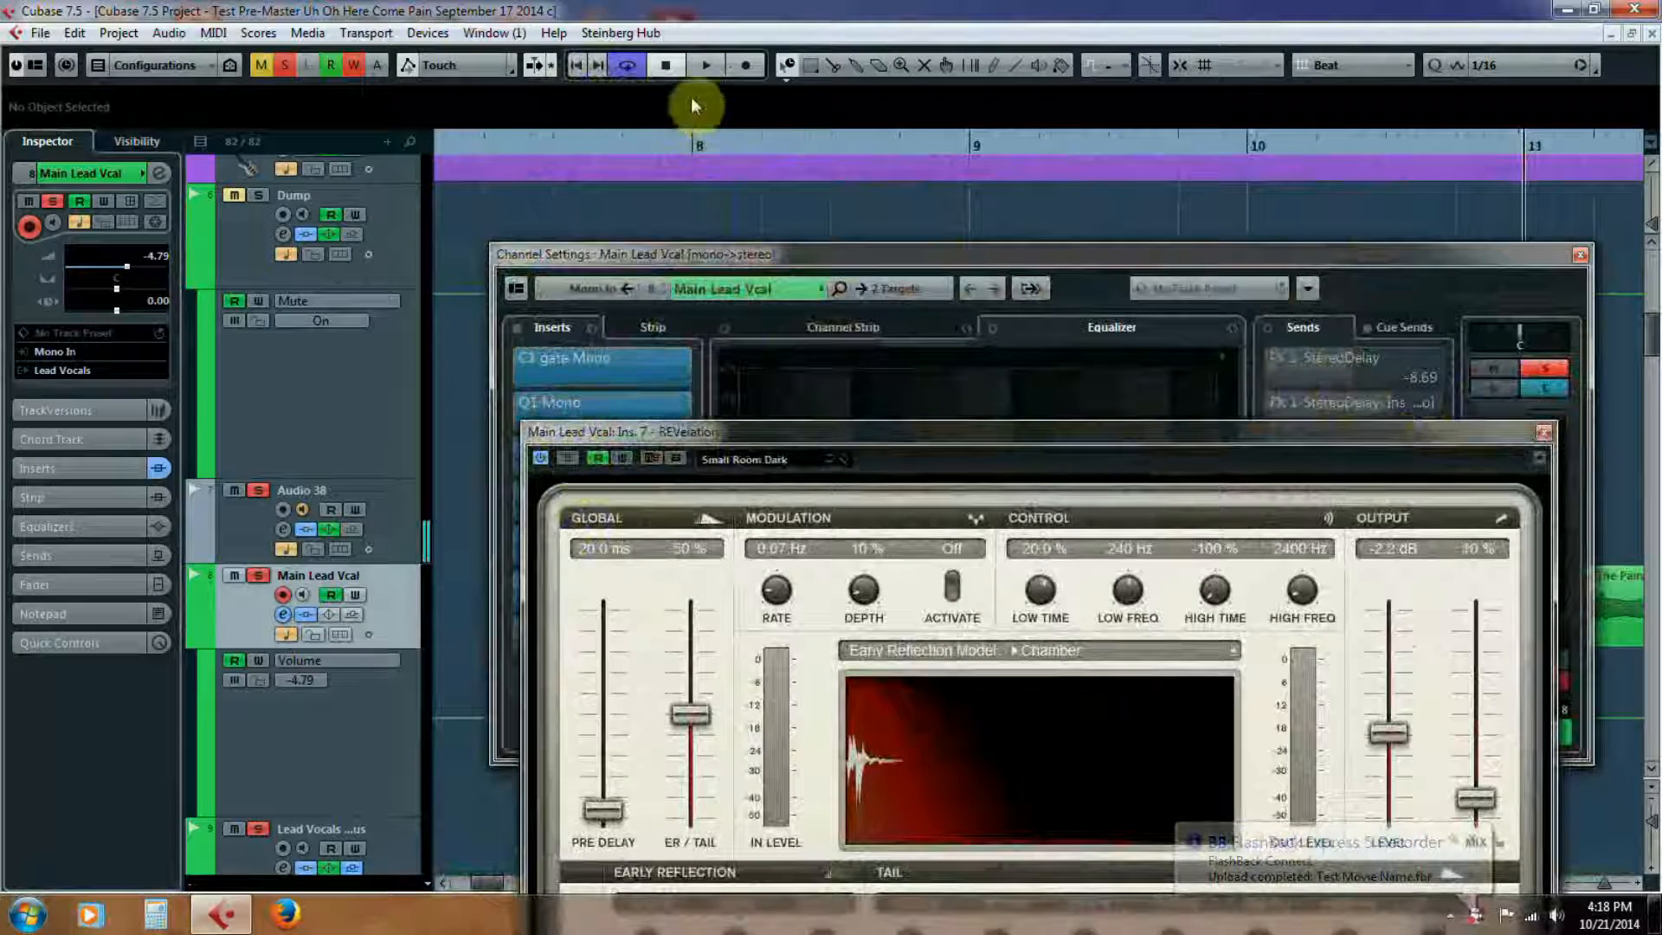
- Listen to the lead vocal with REVelation and all the other inserts active, and close the reverb
click(701, 68)
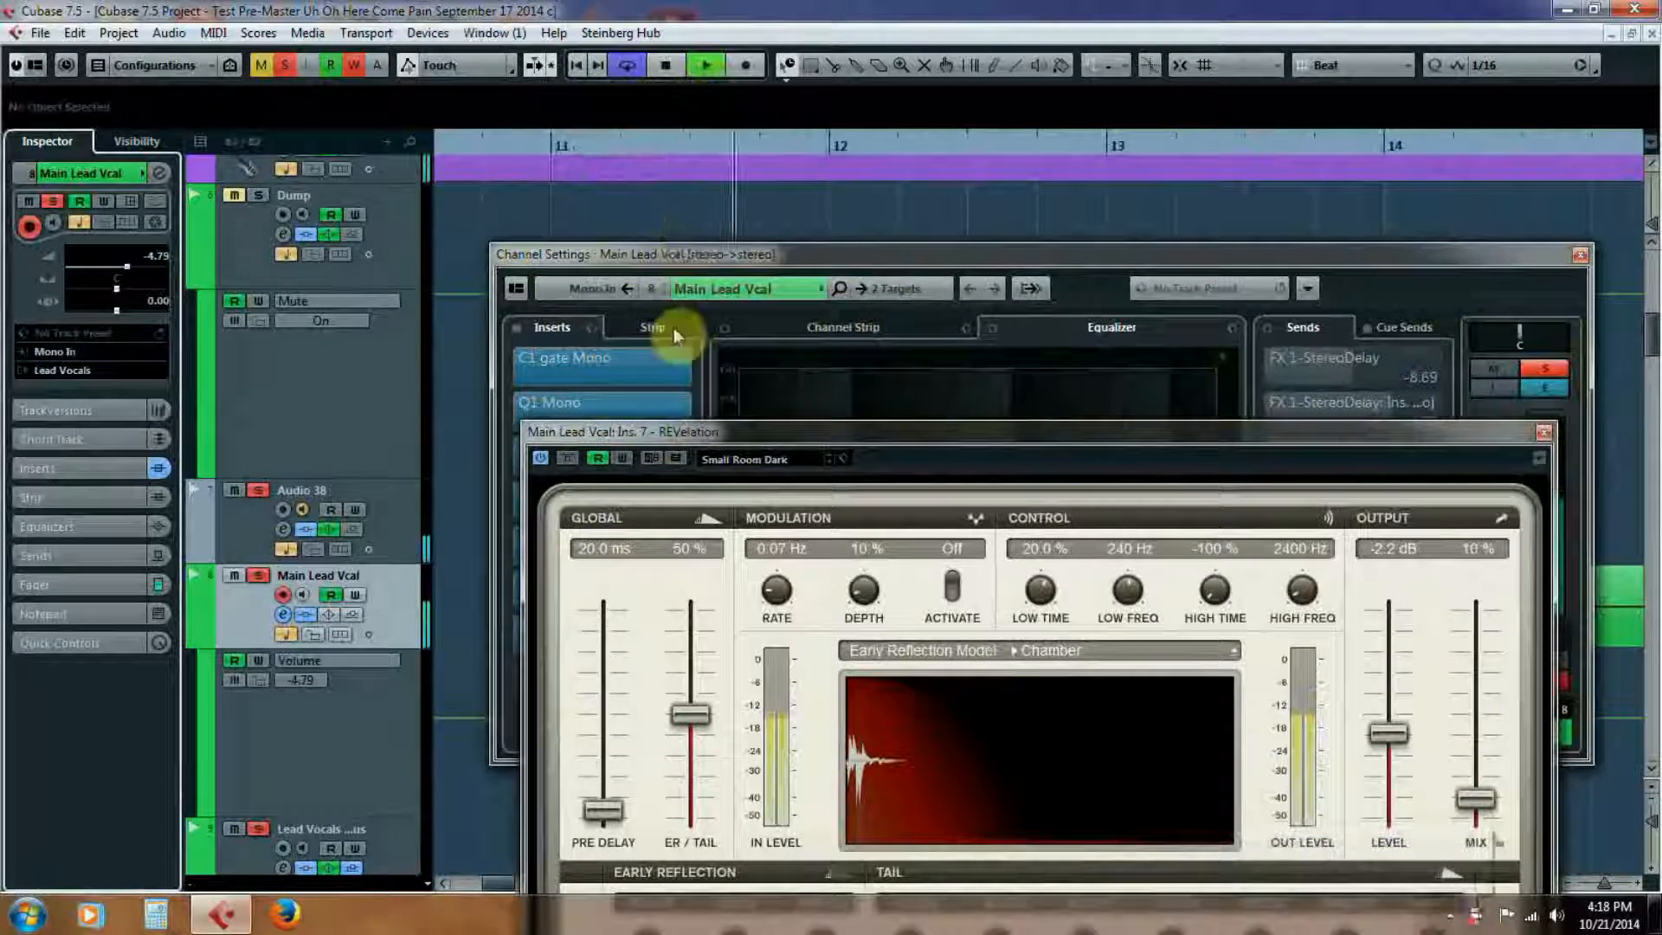
drag(667, 438, 708, 285)
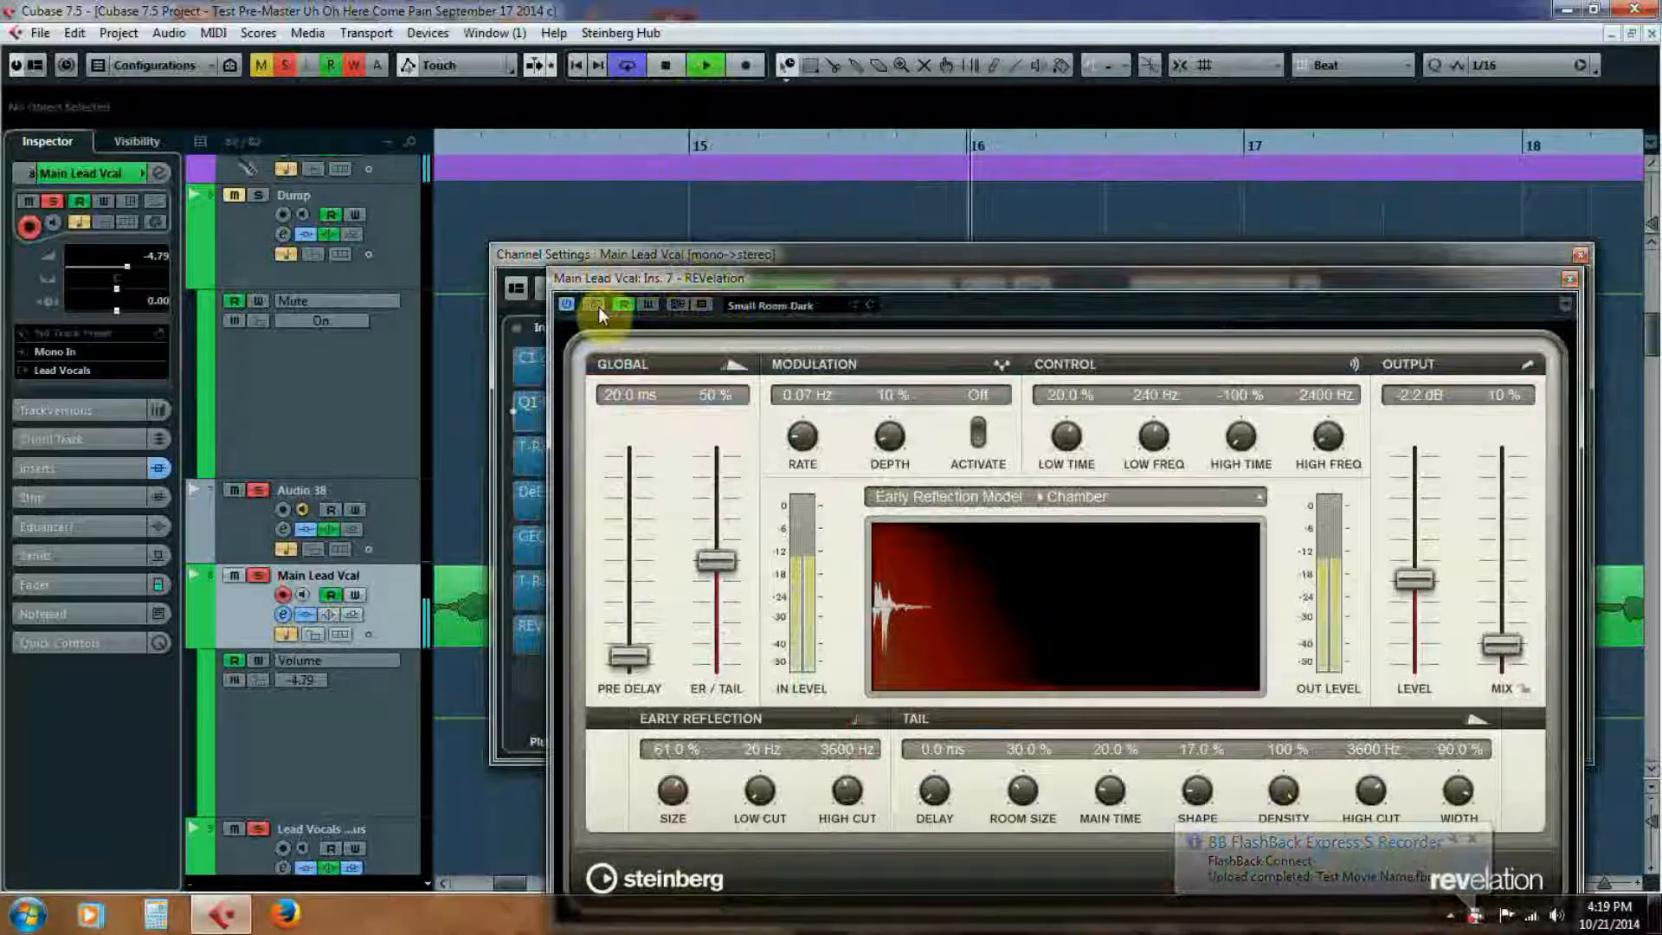
click(665, 66)
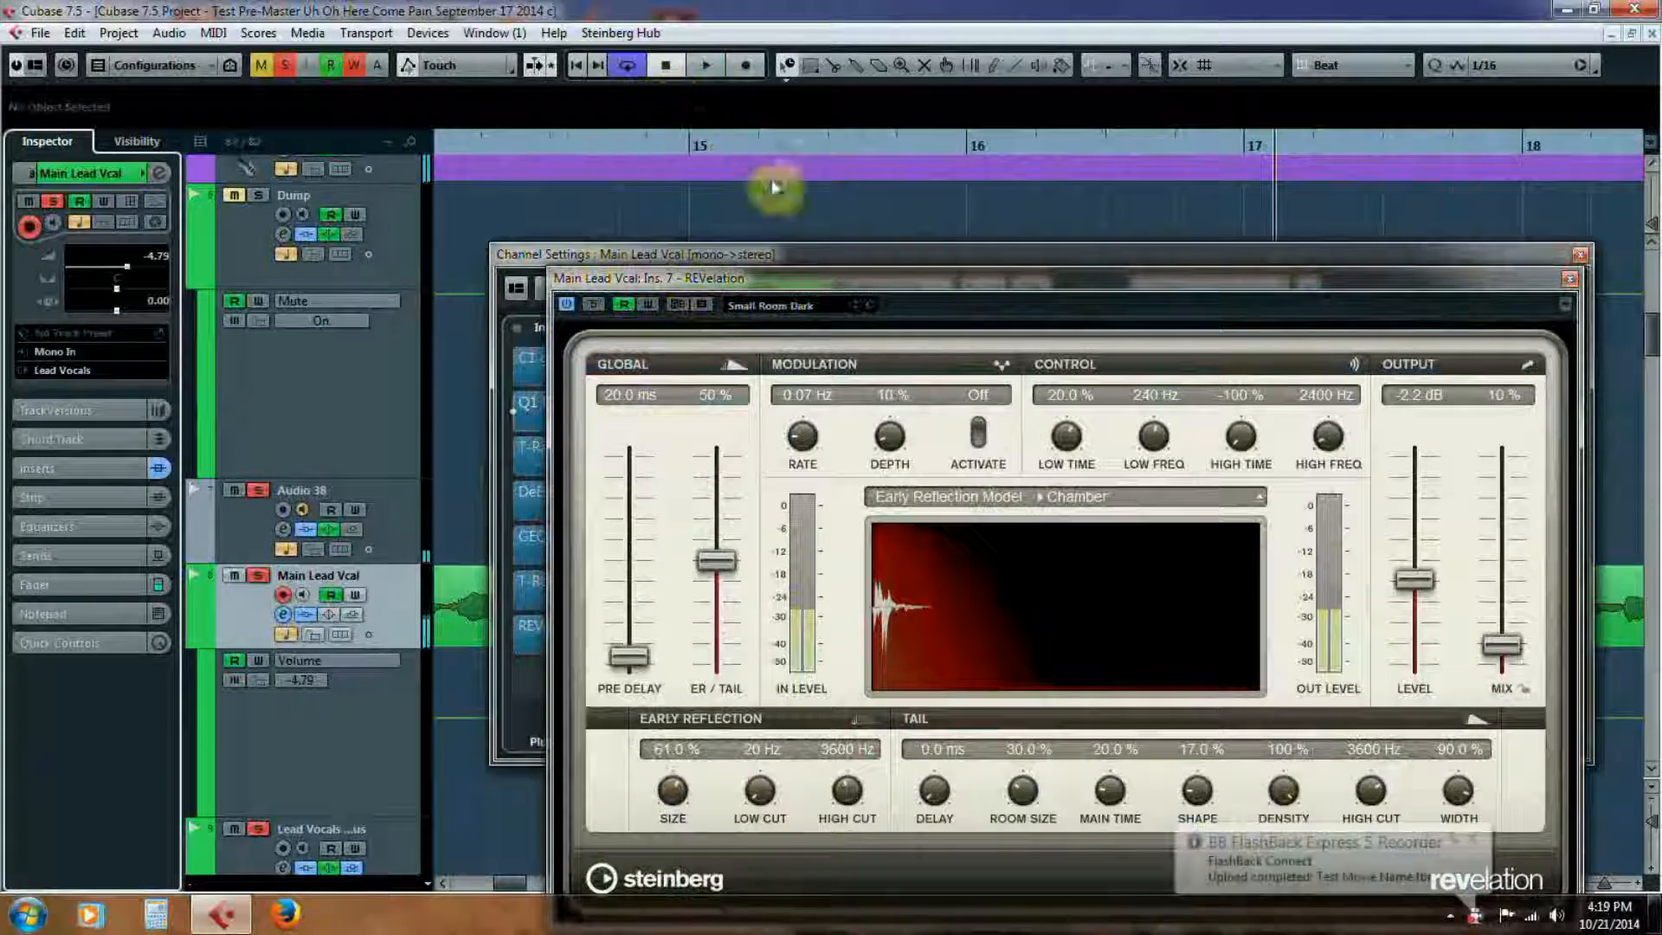
click(1571, 284)
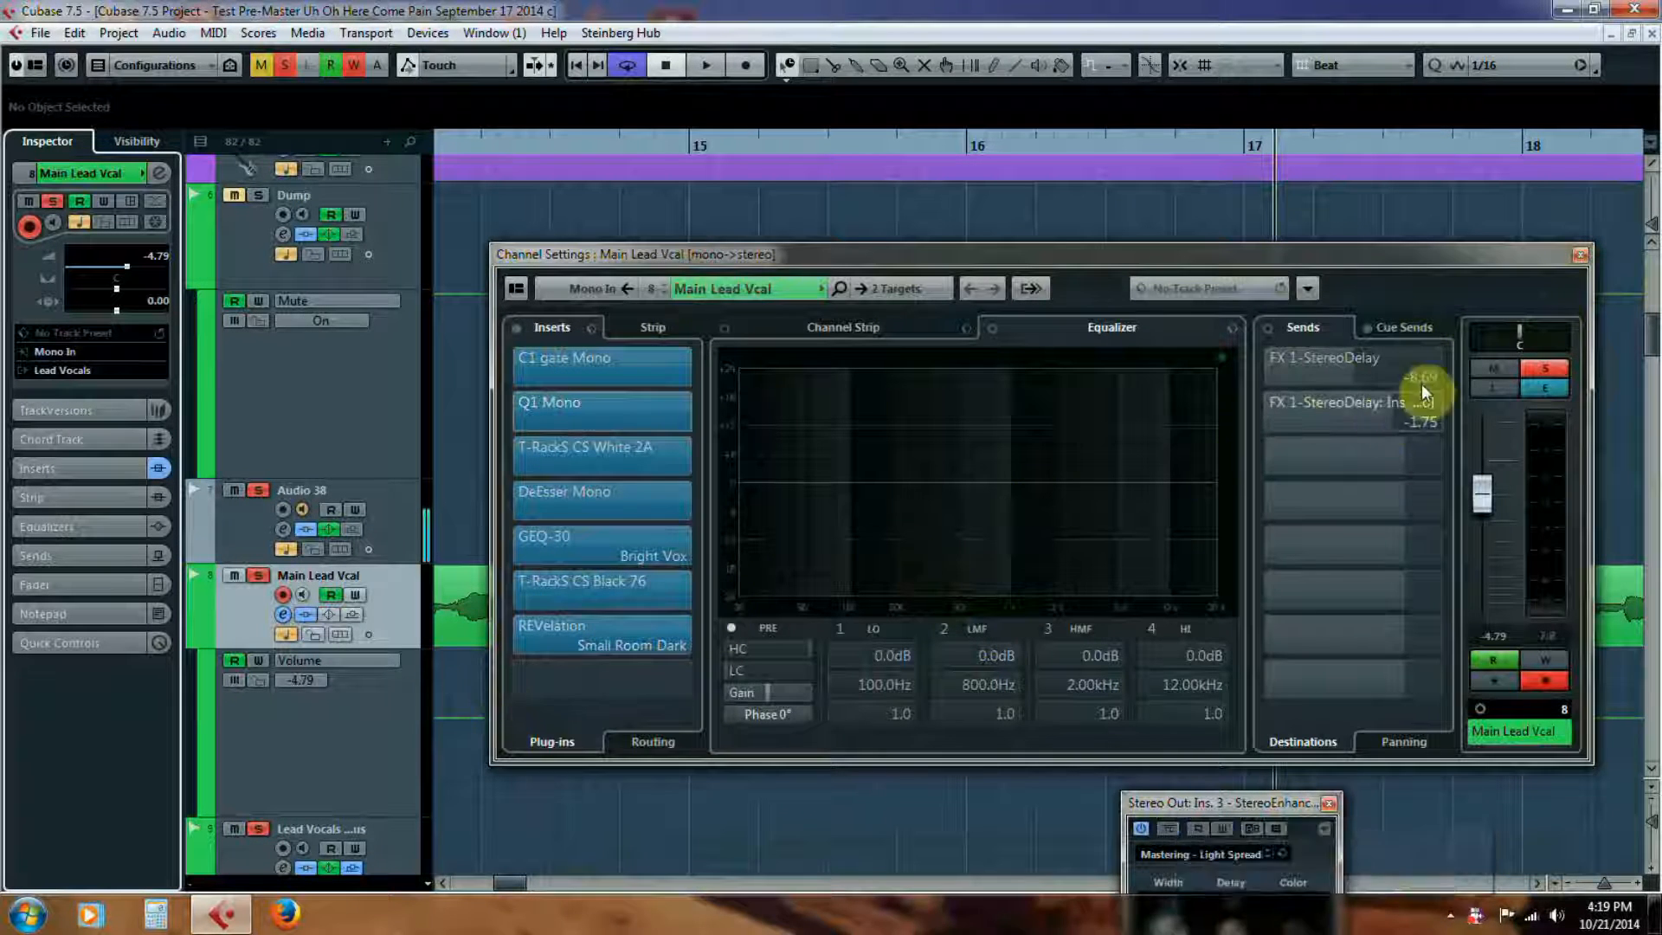
- Open the lead vocal's REVelation reverb and mute the Drums, Drum Ambiences, Bass Guitar and Rhythm Guitars group tracks
click(621, 637)
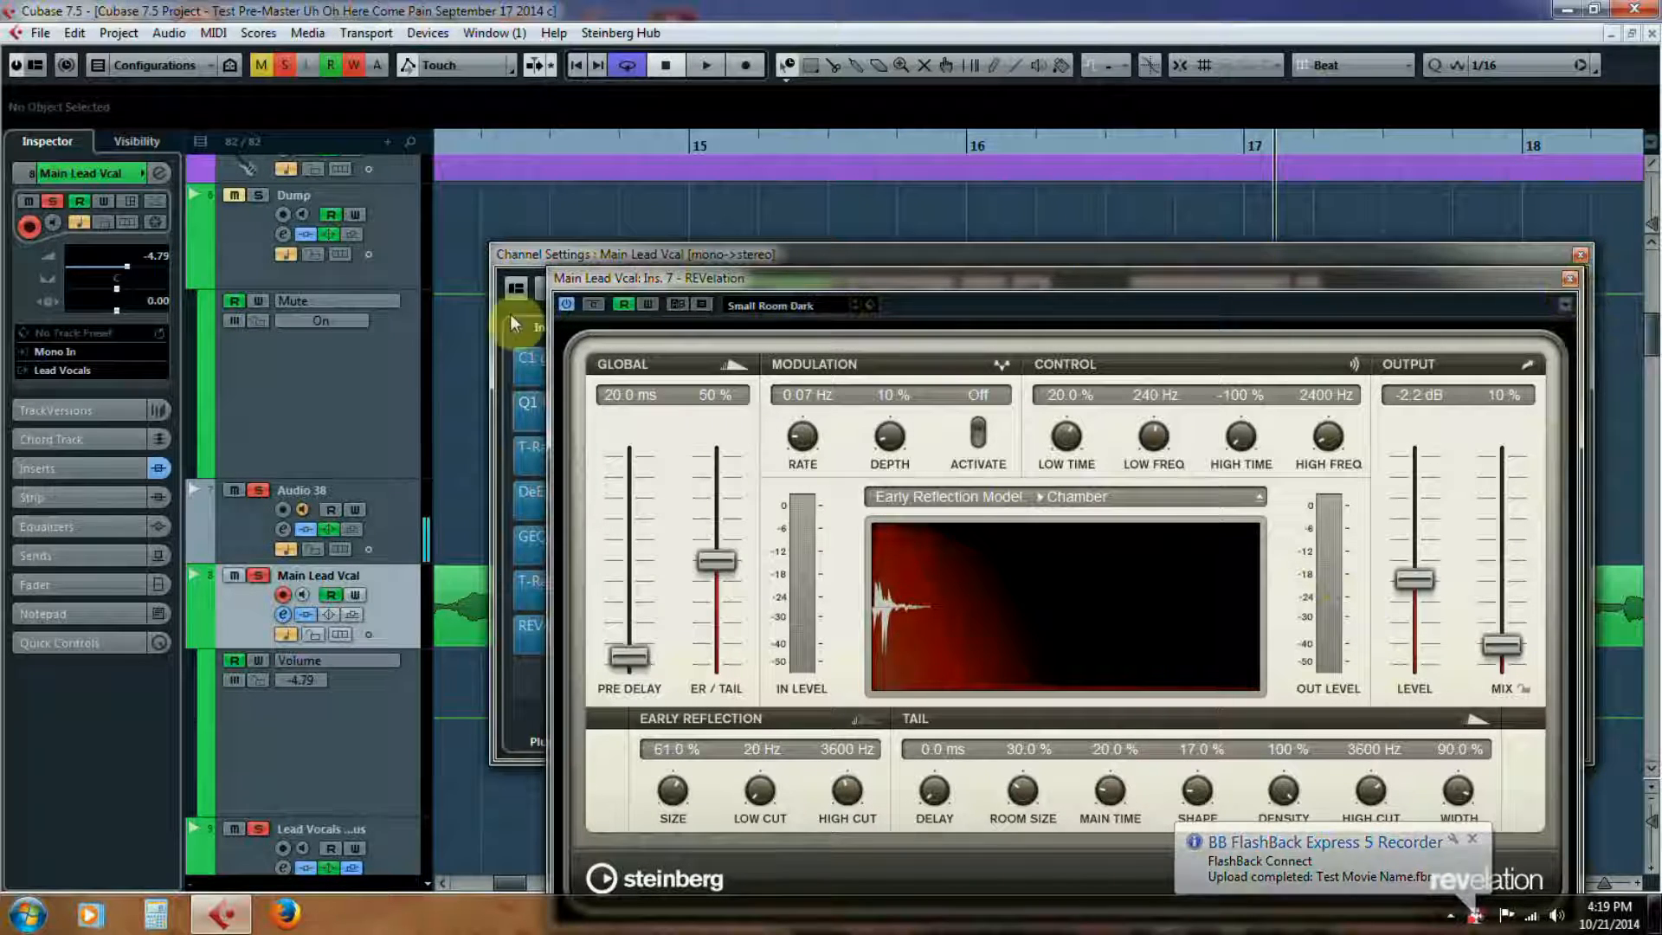
scroll(387, 449, down, 10)
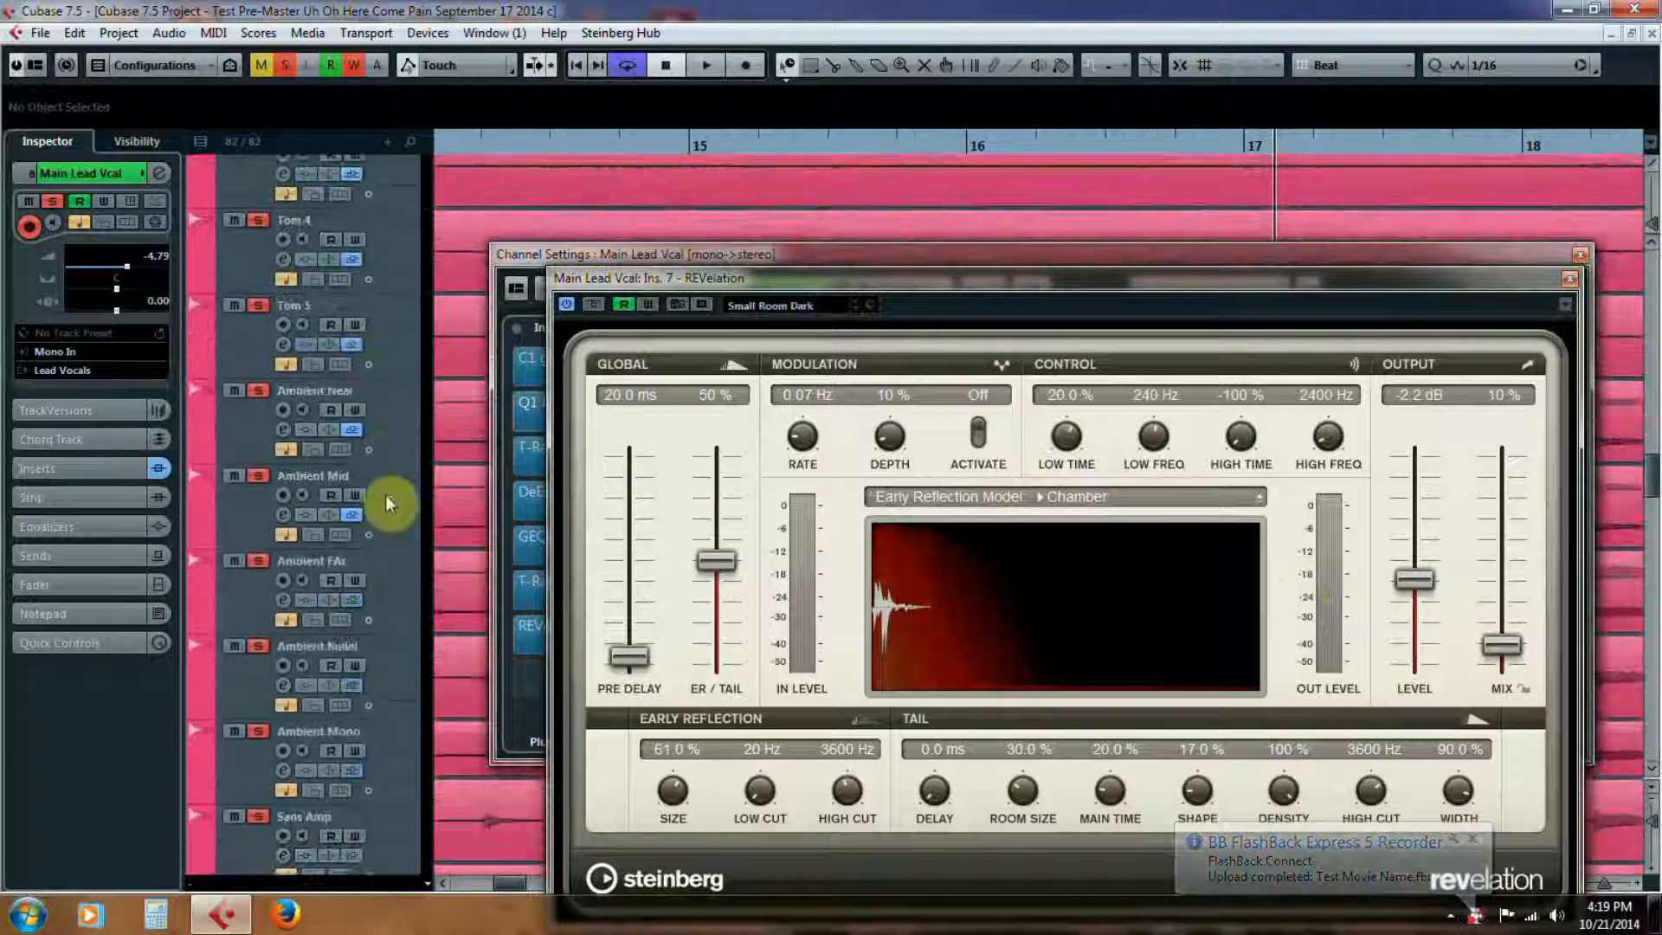
scroll(383, 517, down, 15)
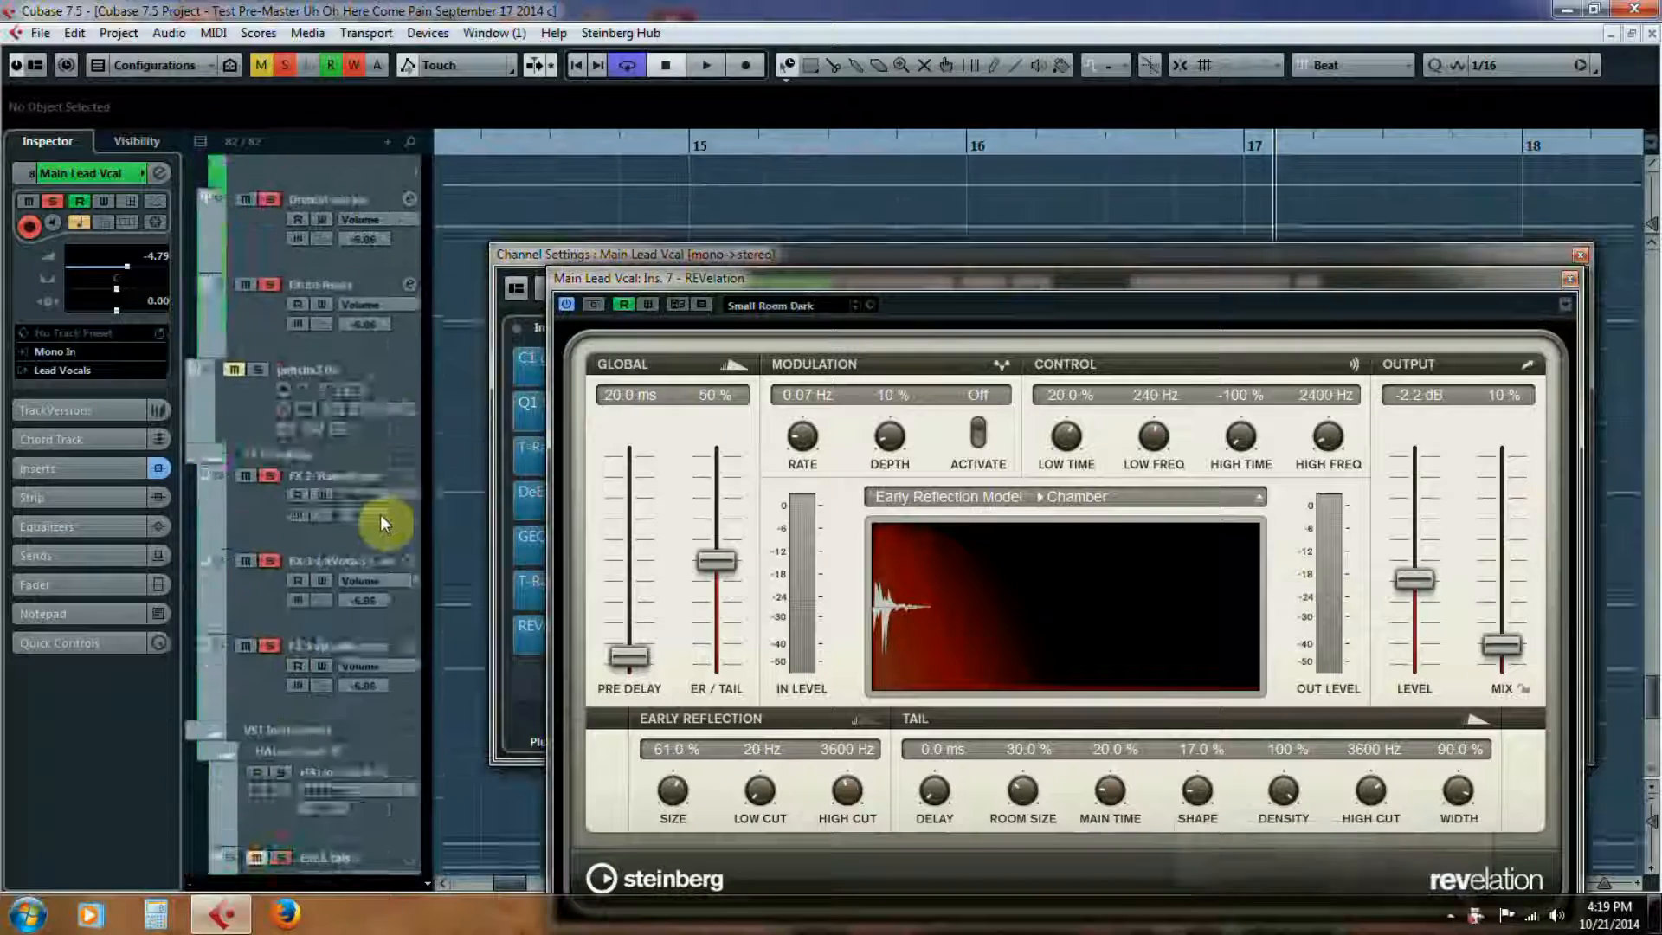
scroll(381, 517, up, 5)
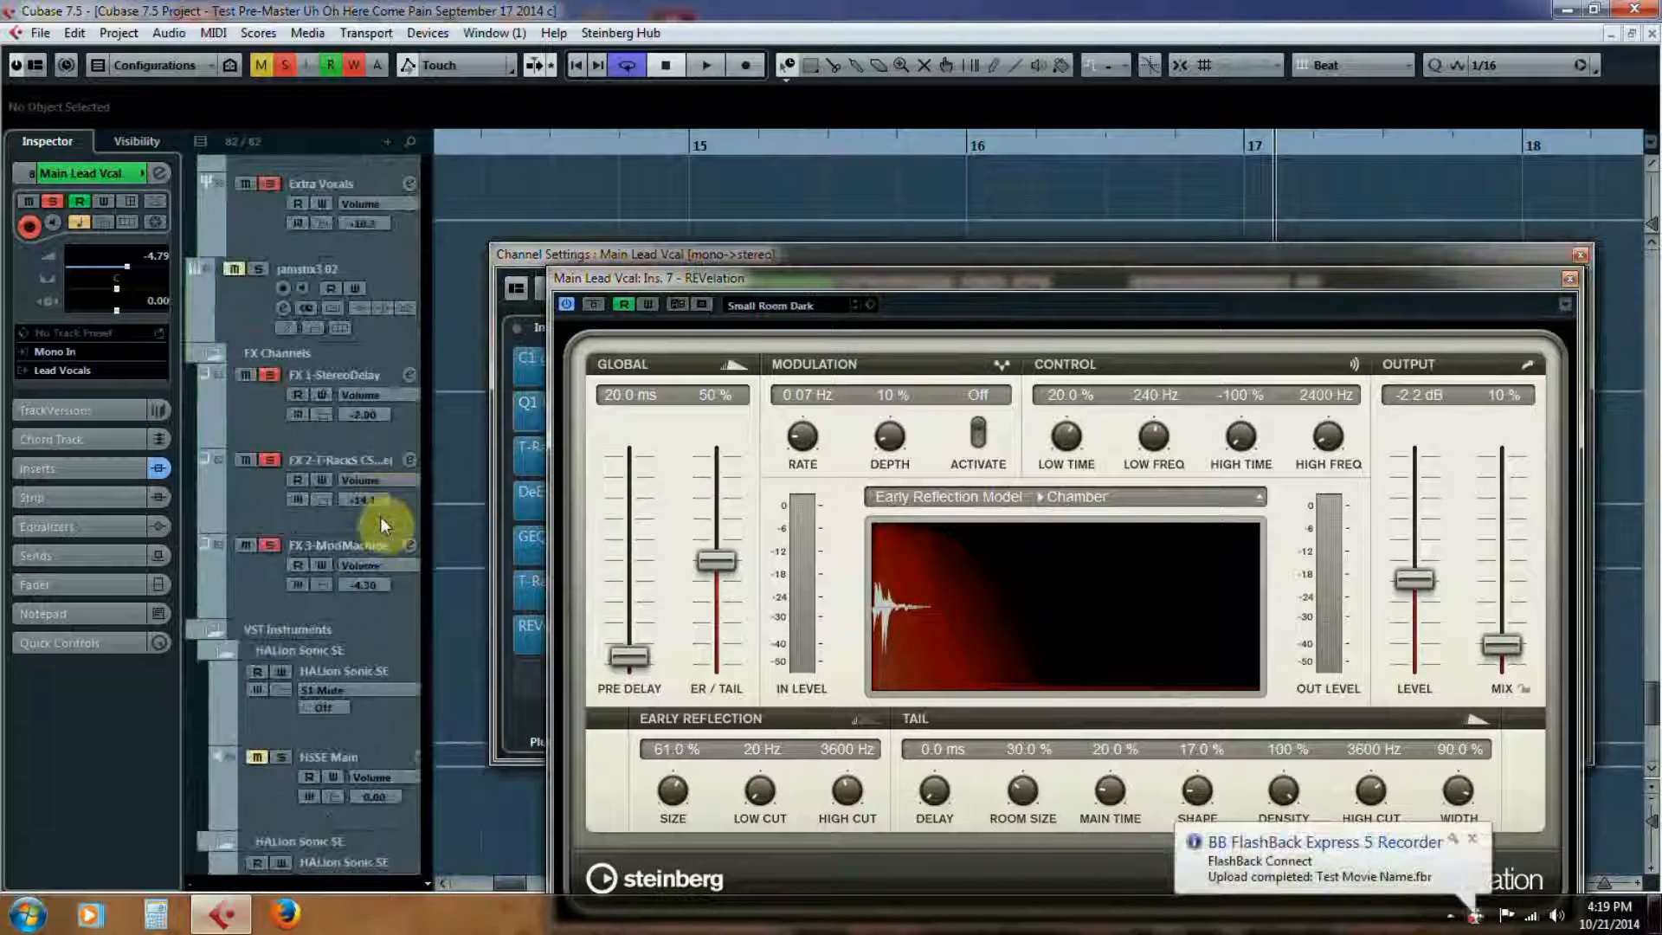
scroll(270, 556, up, 4)
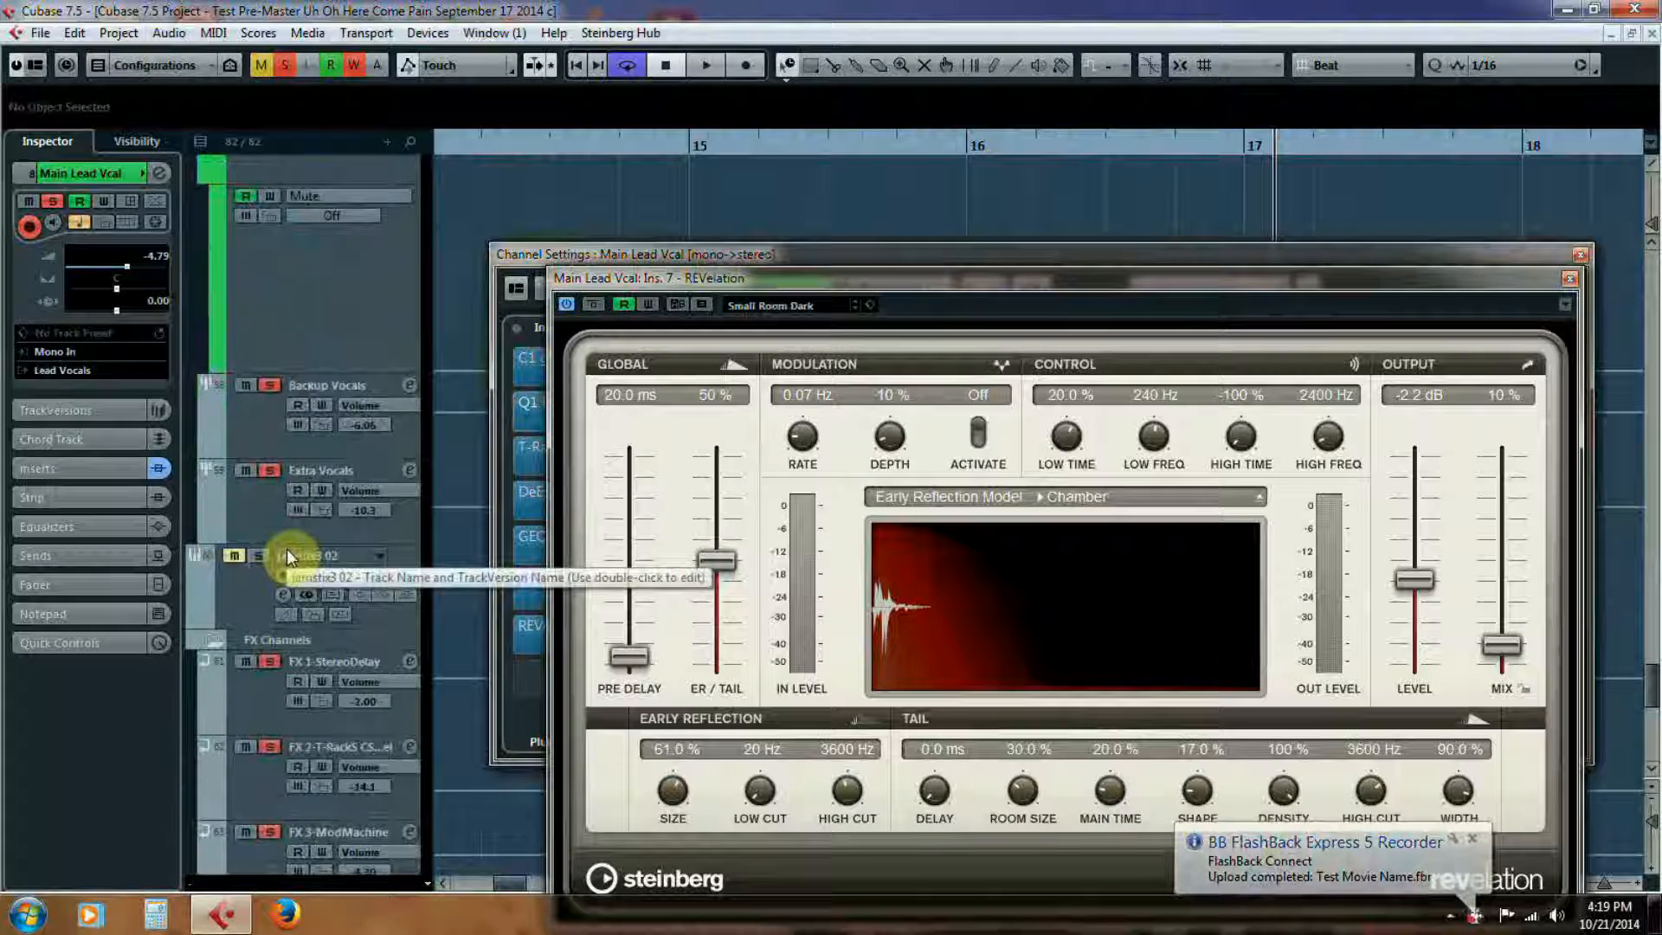
scroll(287, 549, up, 5)
scroll(288, 547, up, 3)
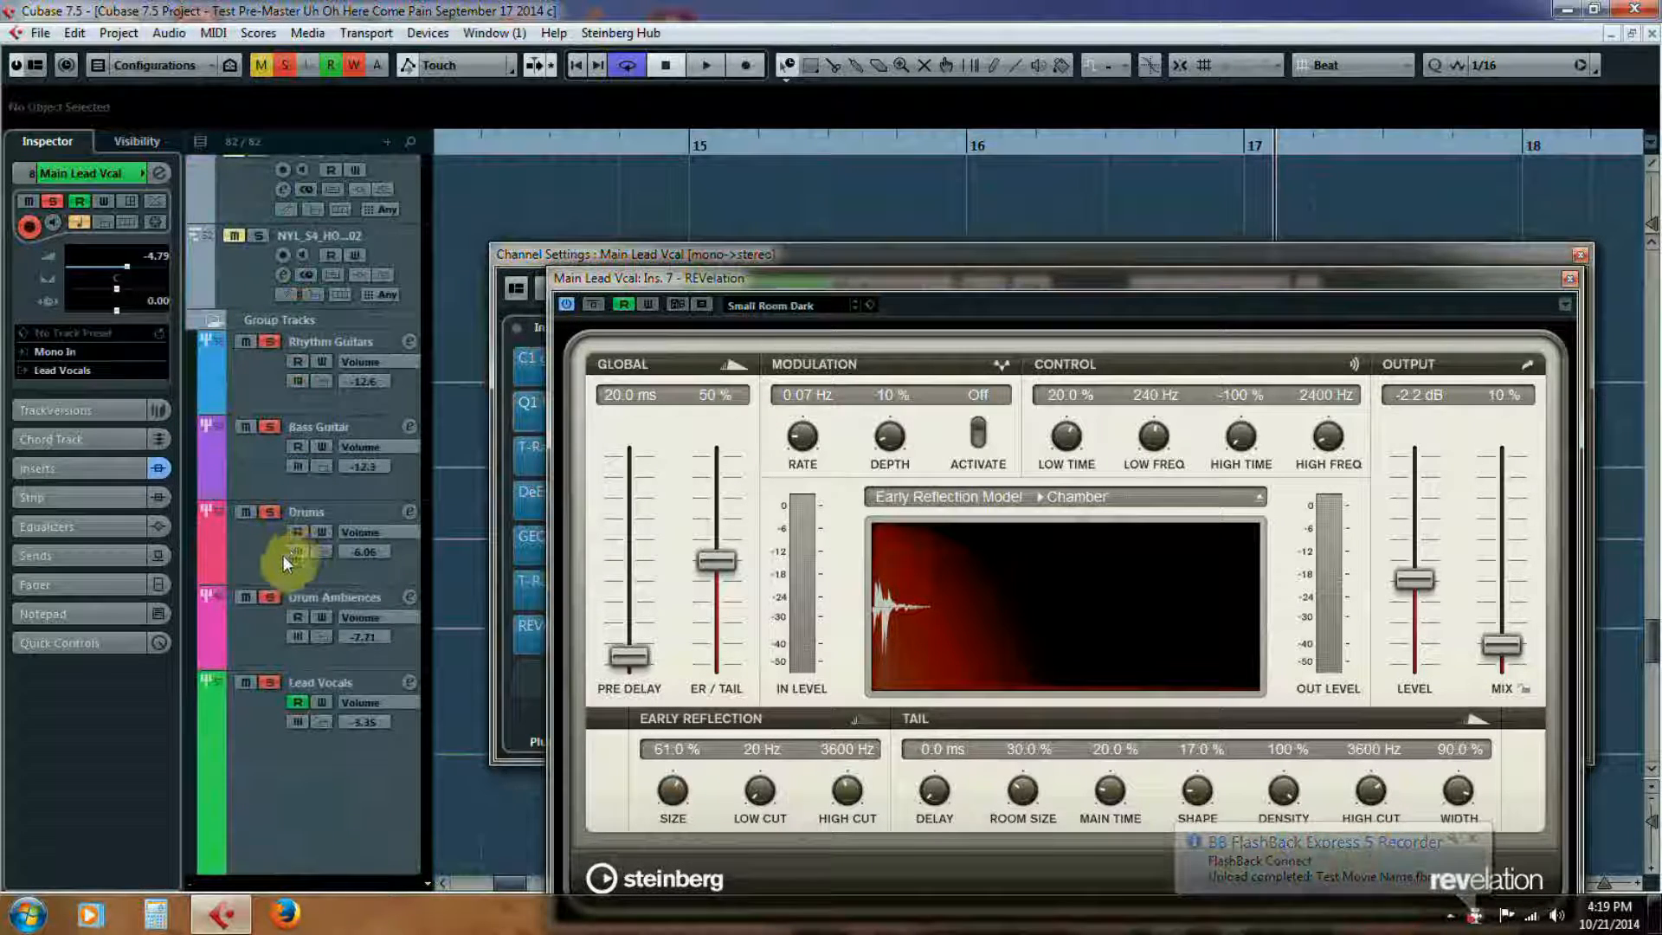
click(269, 512)
click(246, 512)
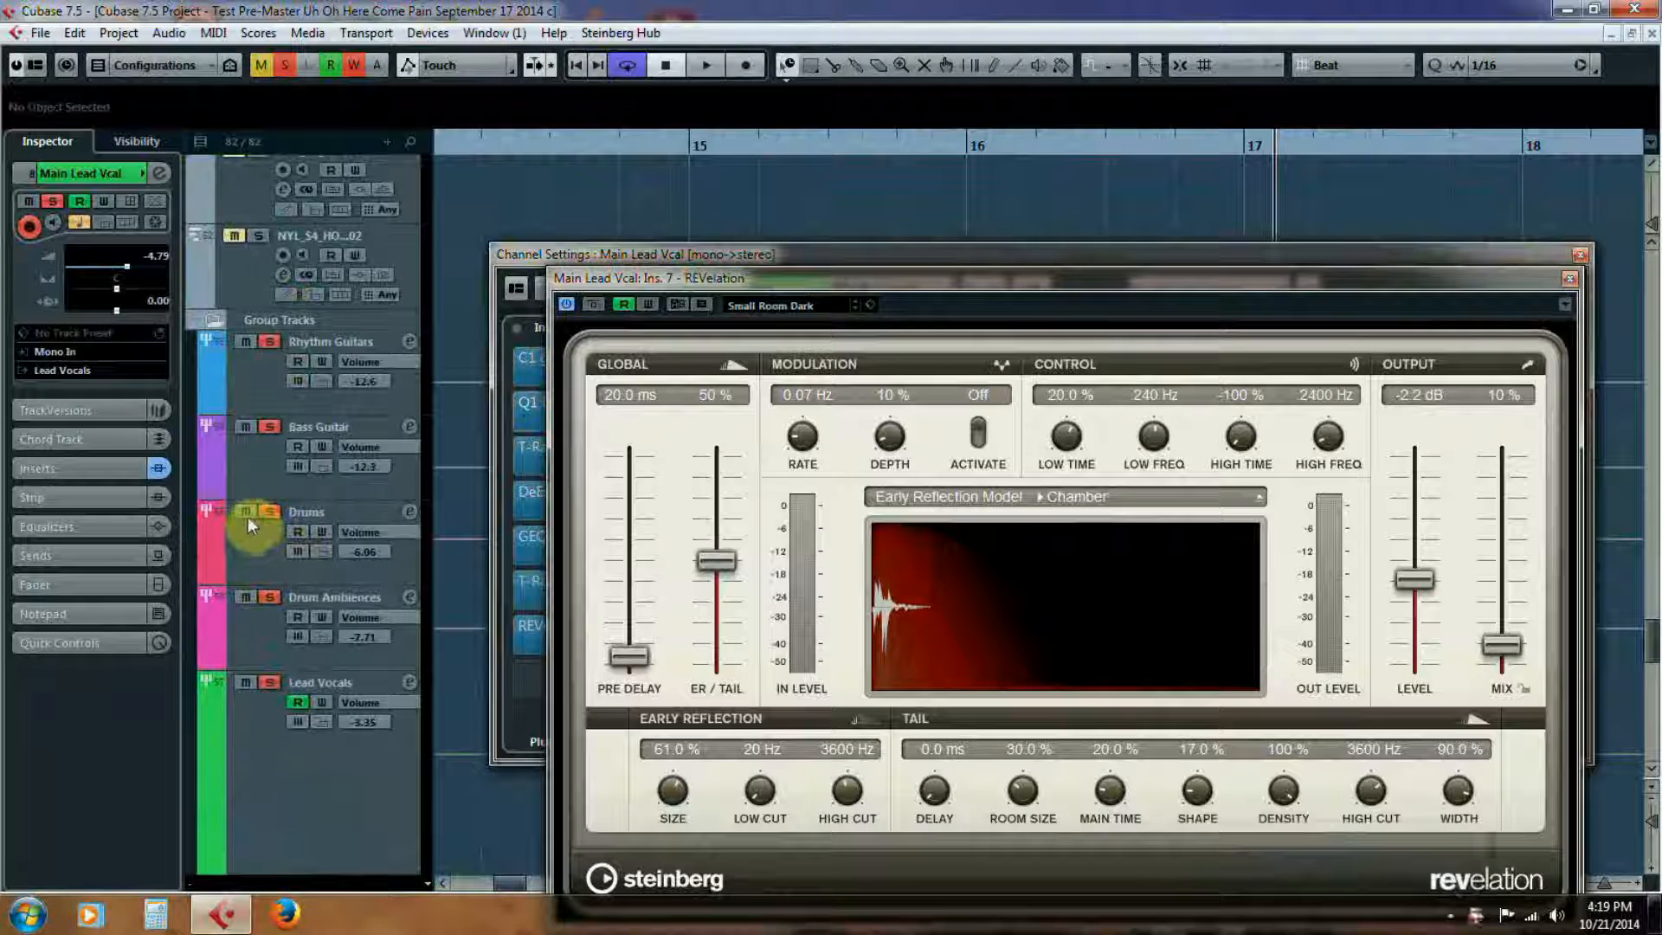
click(245, 599)
click(247, 430)
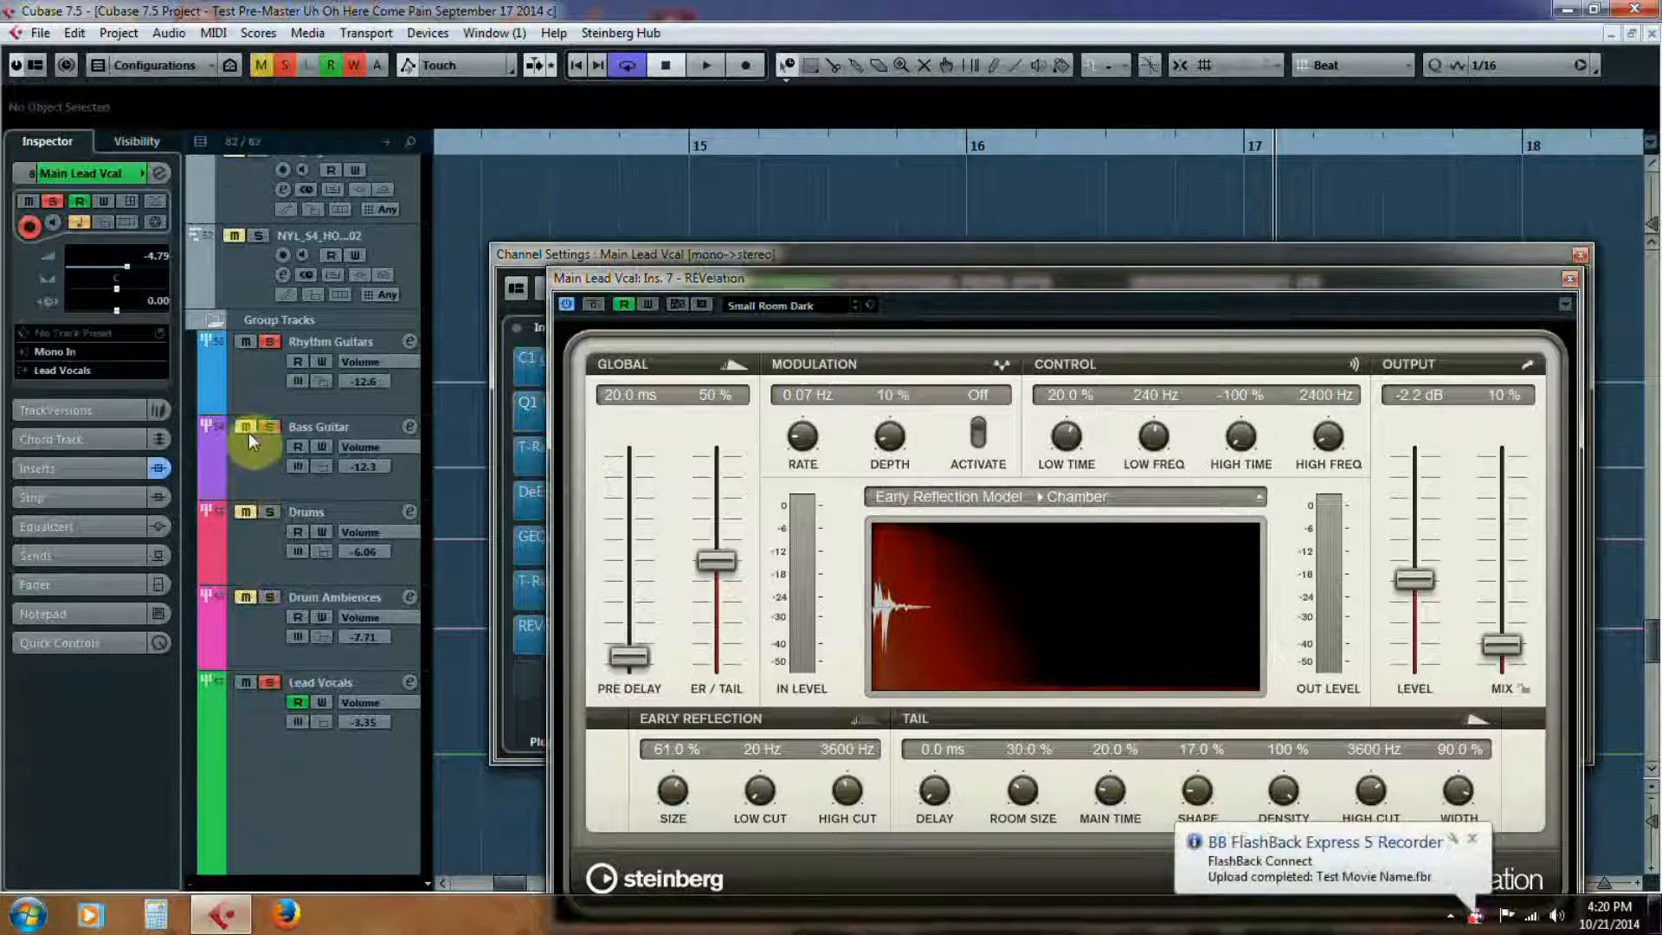
click(247, 345)
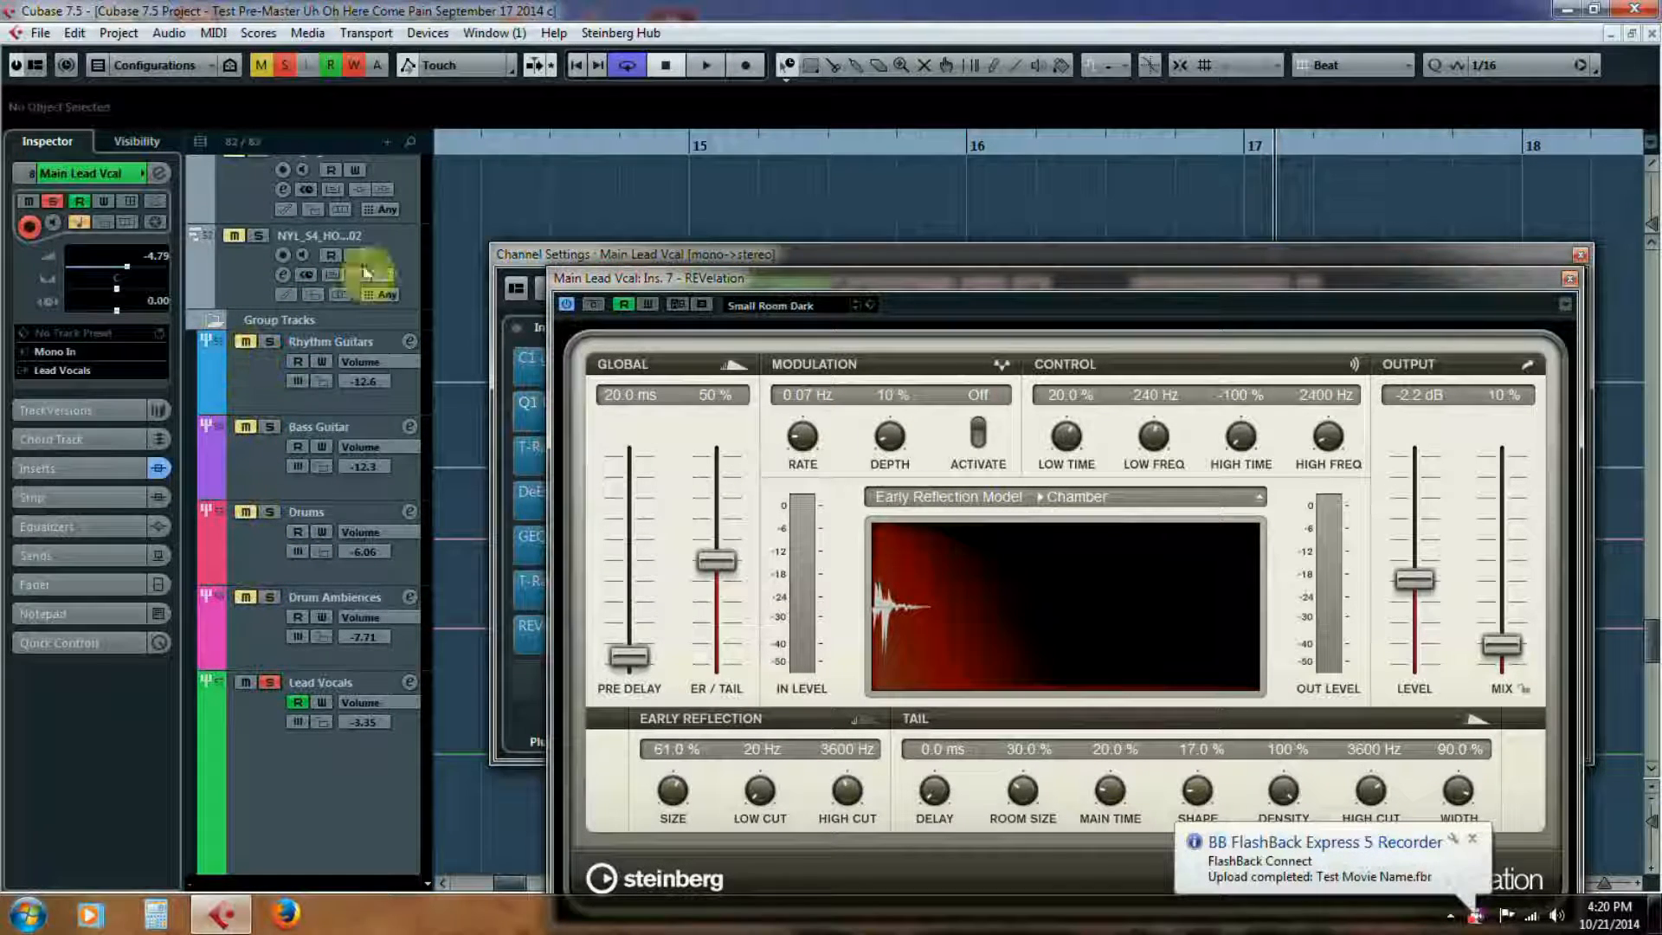
- Play the isolated lead vocal from near bar 11, bypassing REVelation partway through to compare it dry, and stop playback
click(579, 60)
click(704, 63)
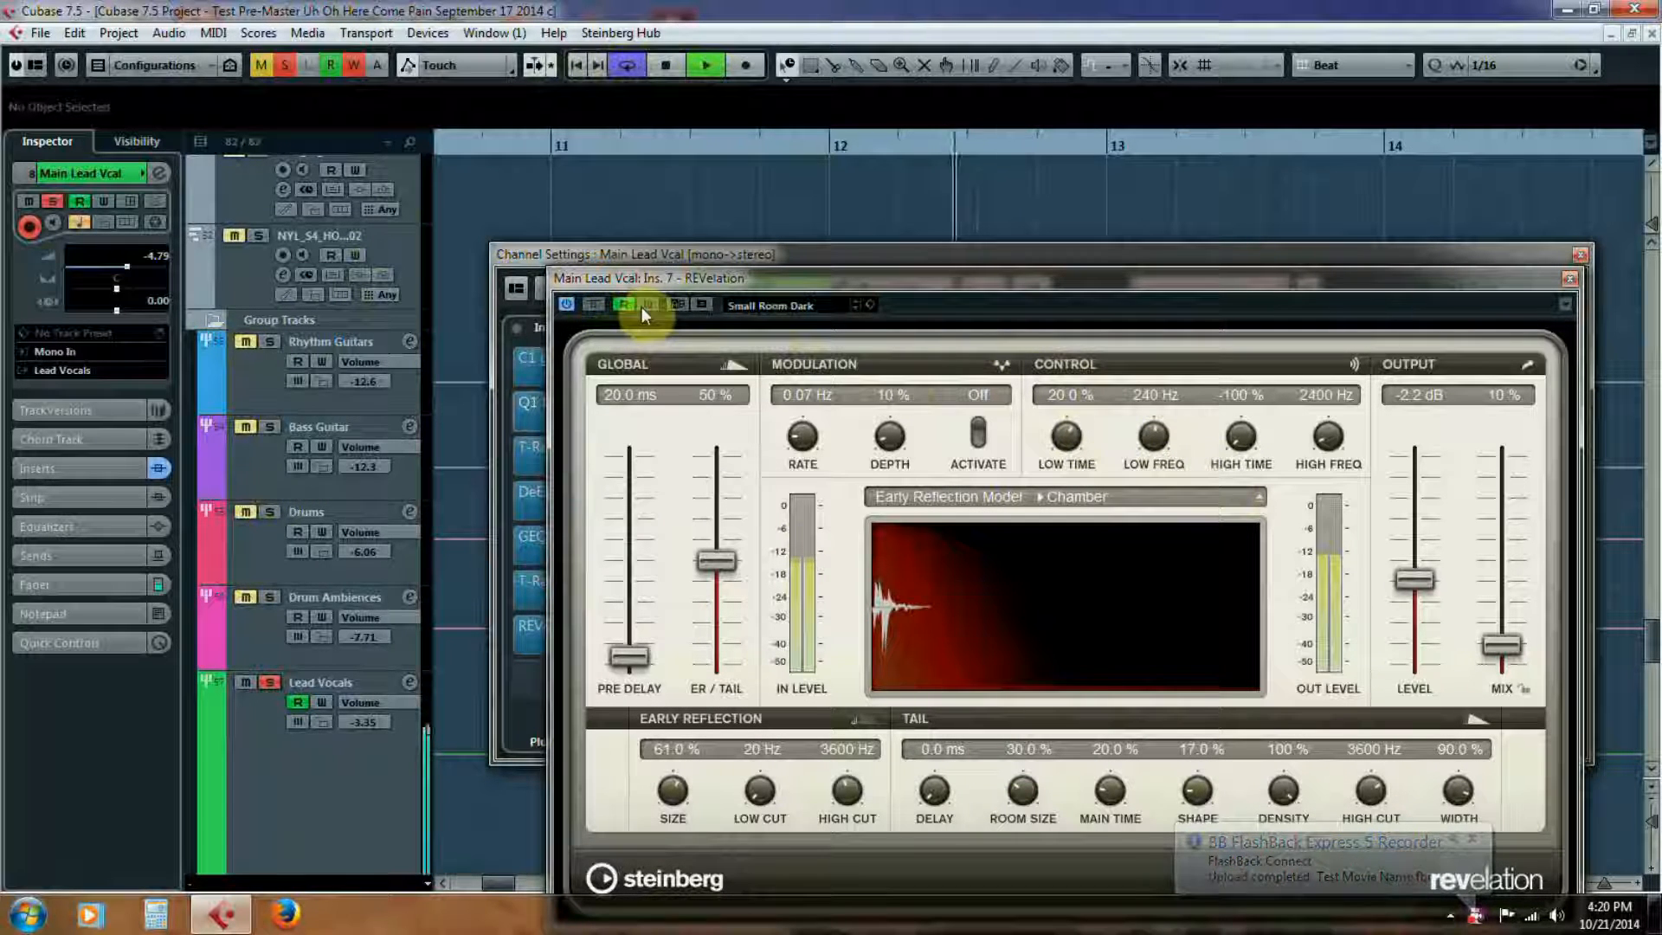
click(595, 303)
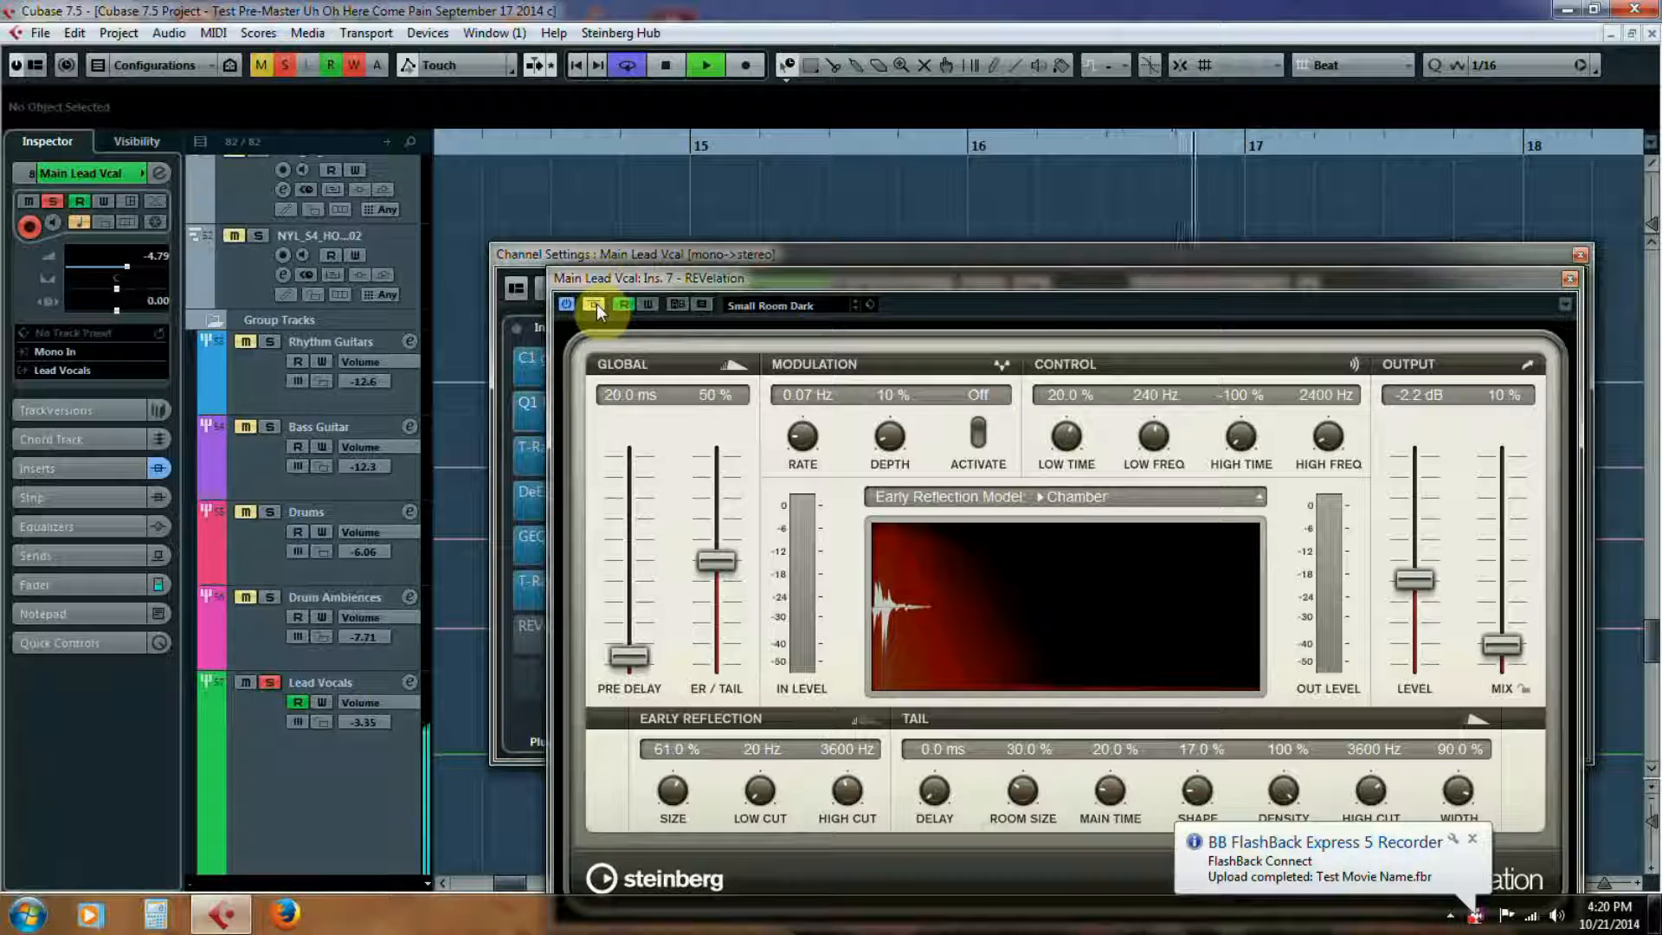
click(666, 65)
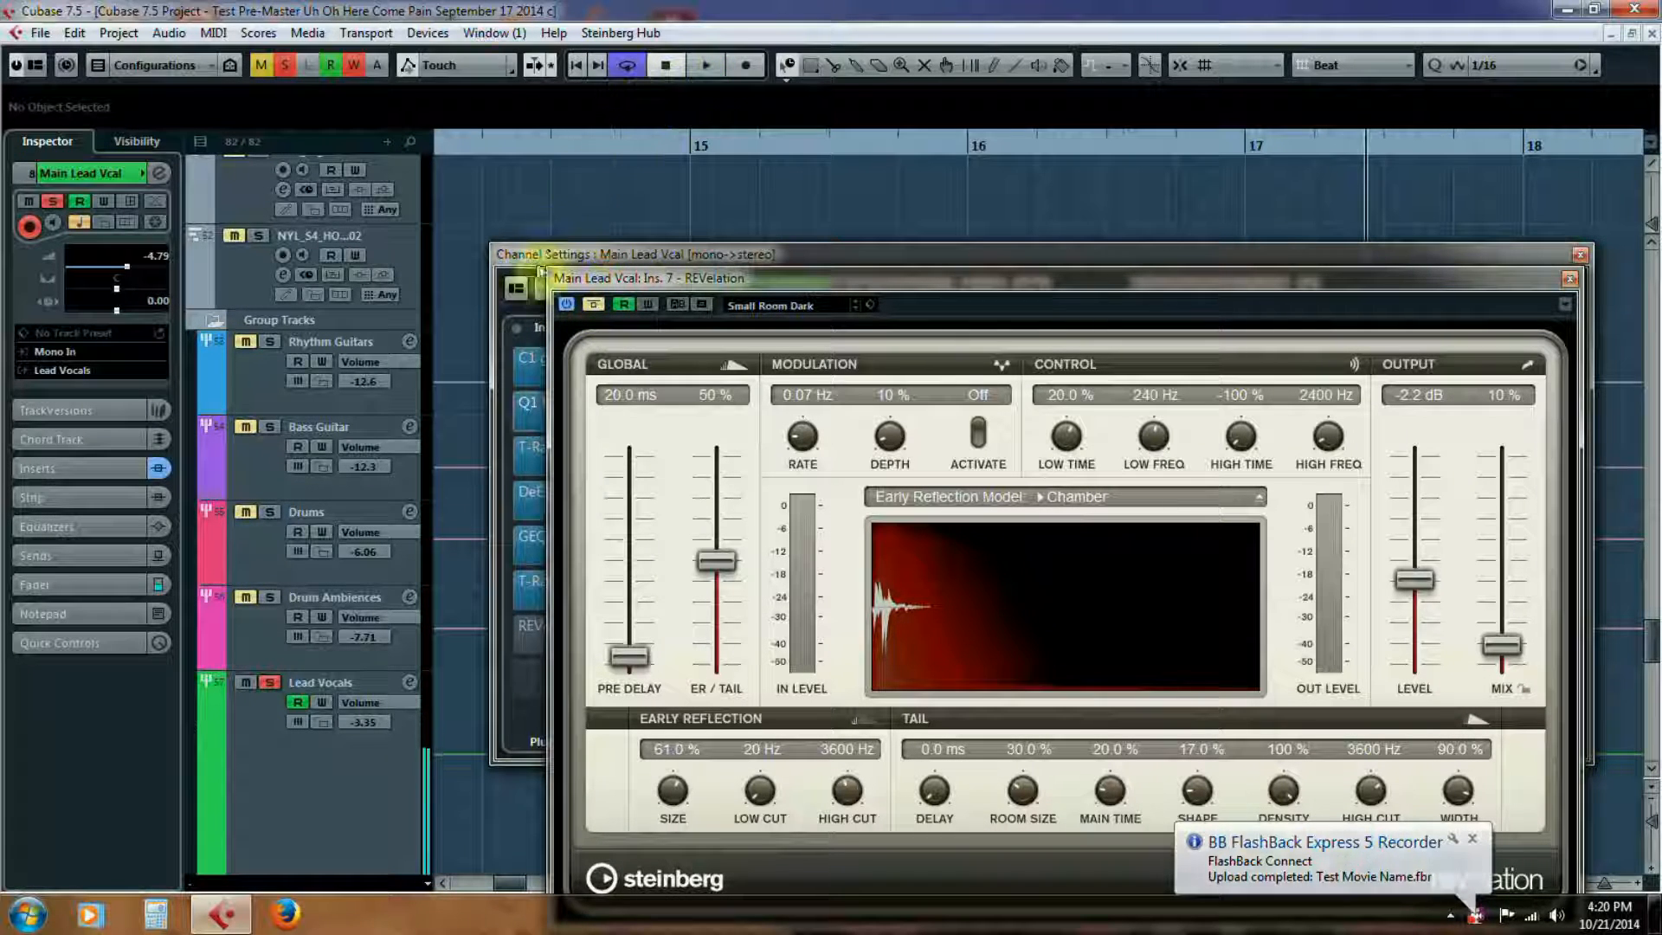
- Unmute the Drums, Drum Ambiences, Bass Guitar and Rhythm Guitars group tracks
click(244, 513)
click(247, 428)
click(248, 342)
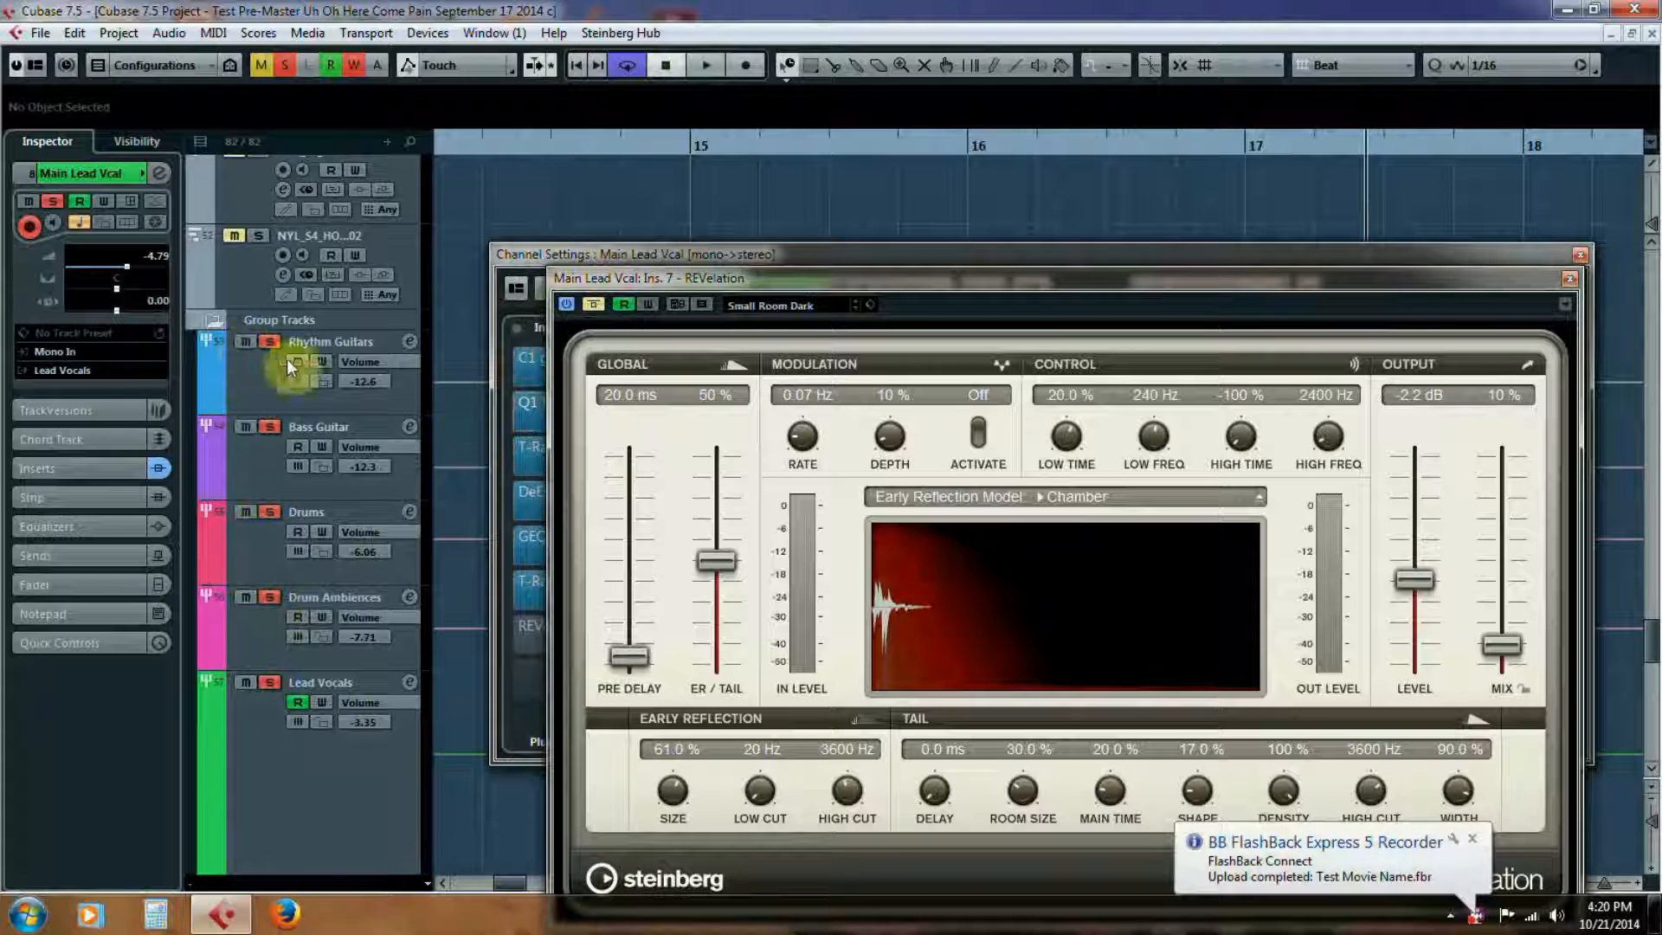
scroll(420, 344, up, 3)
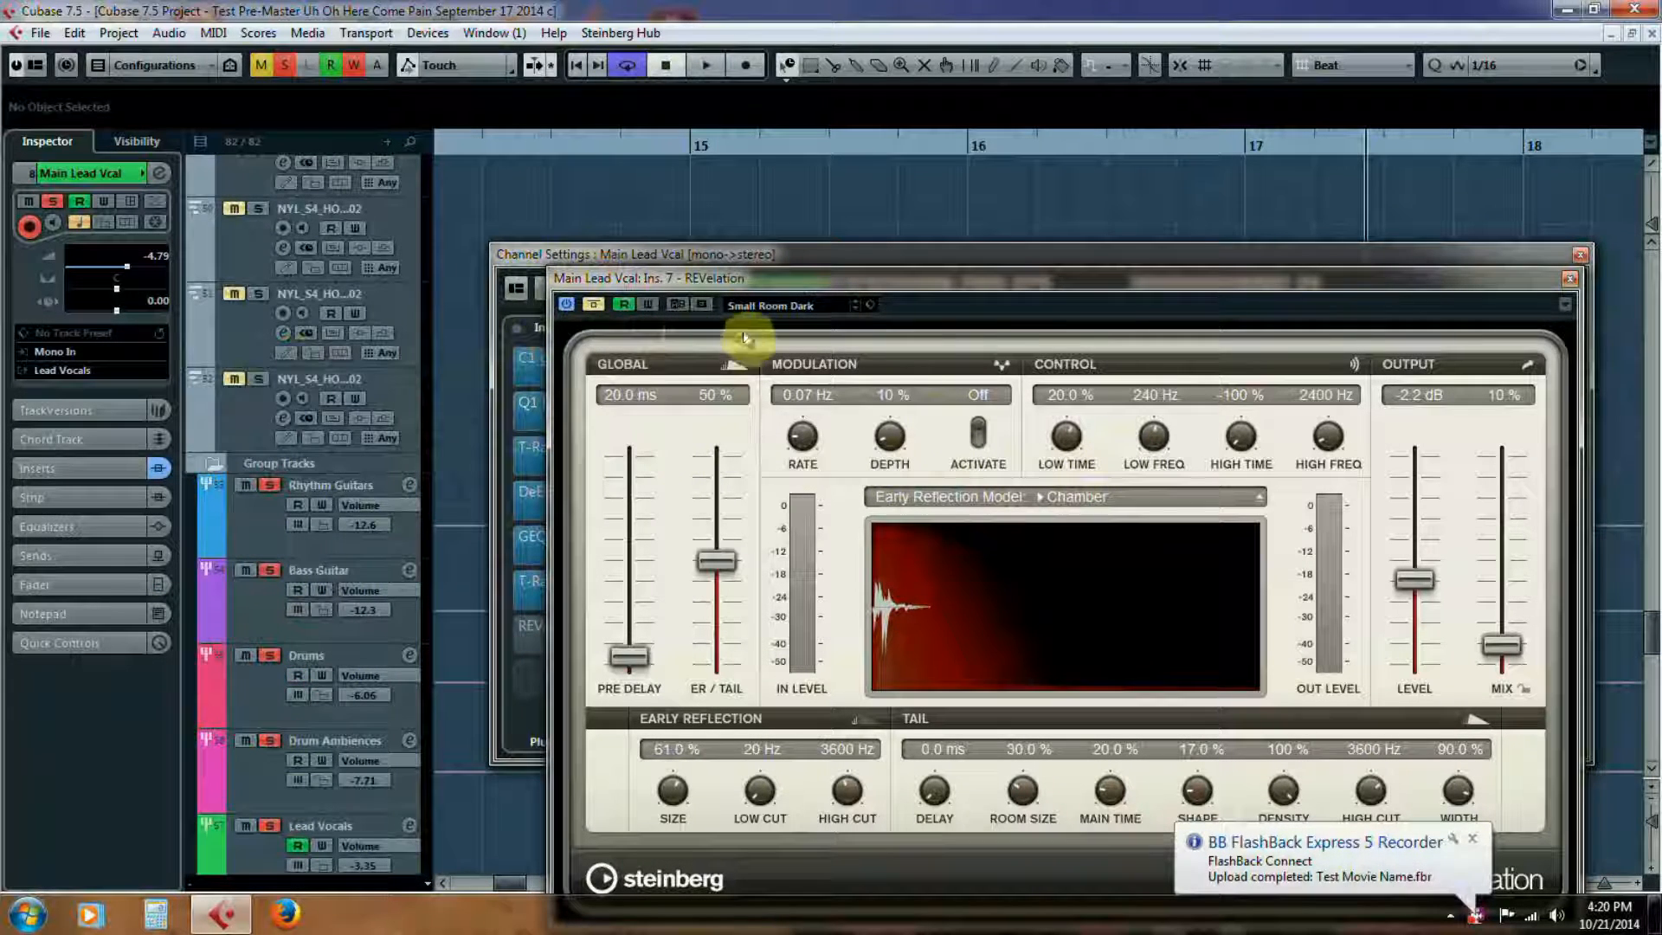
- Reactivate the lead vocal's REVelation insert and both its FX 1-StereoDelay sends, and audition the vocal in the mix
click(1568, 278)
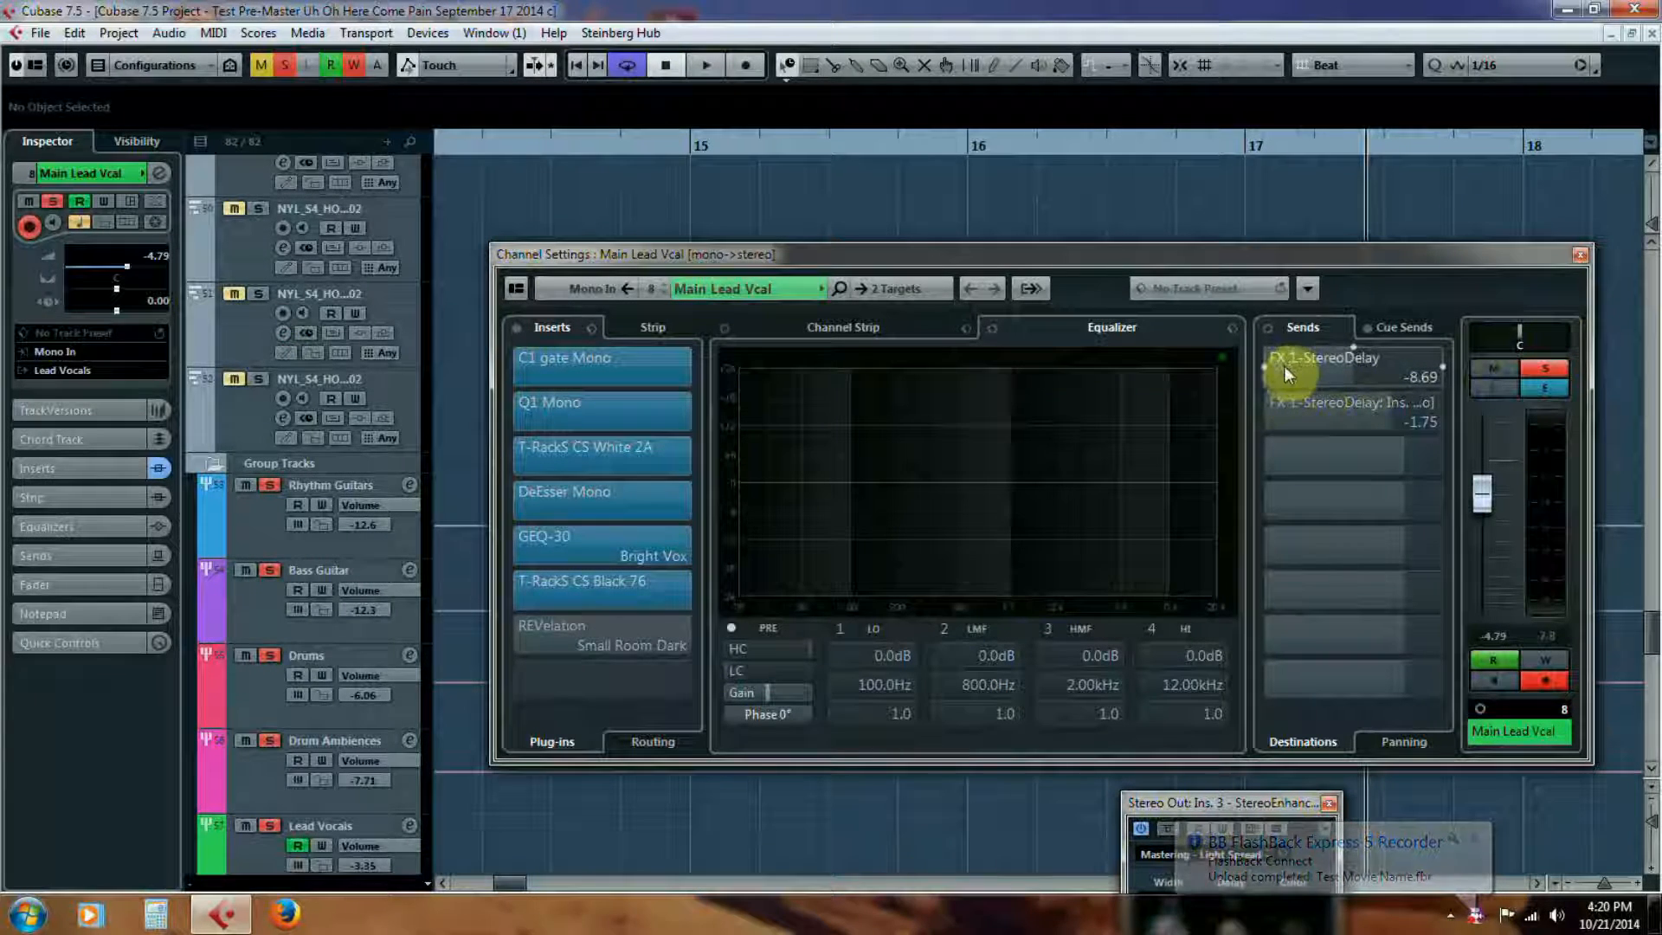
click(511, 636)
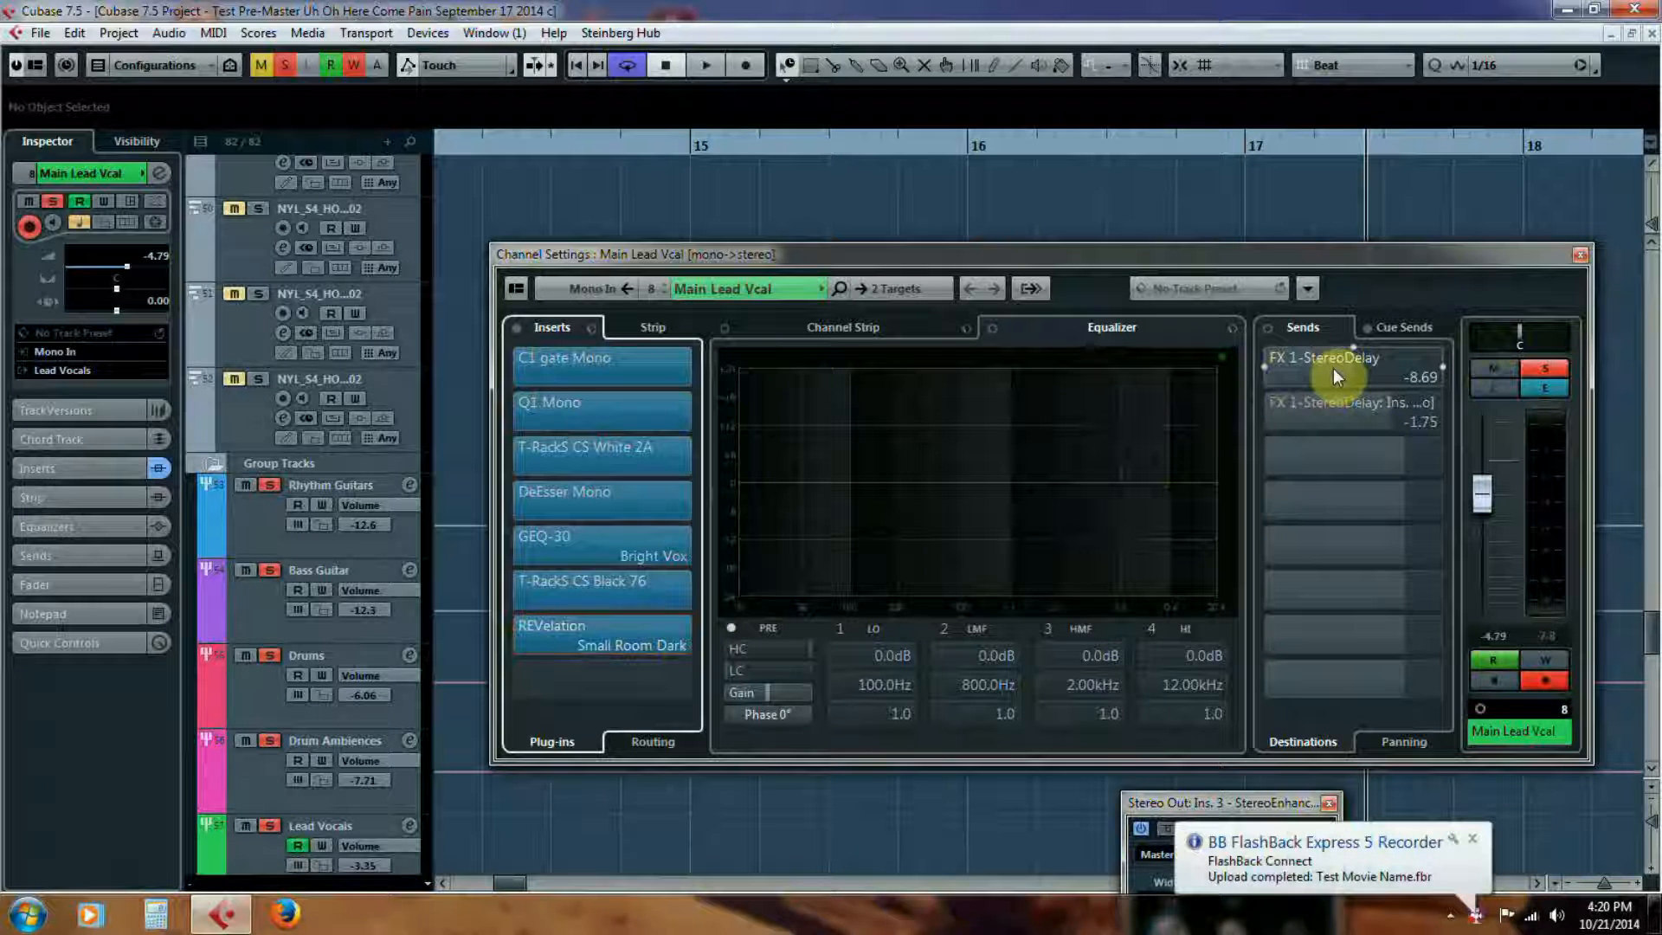
click(1265, 362)
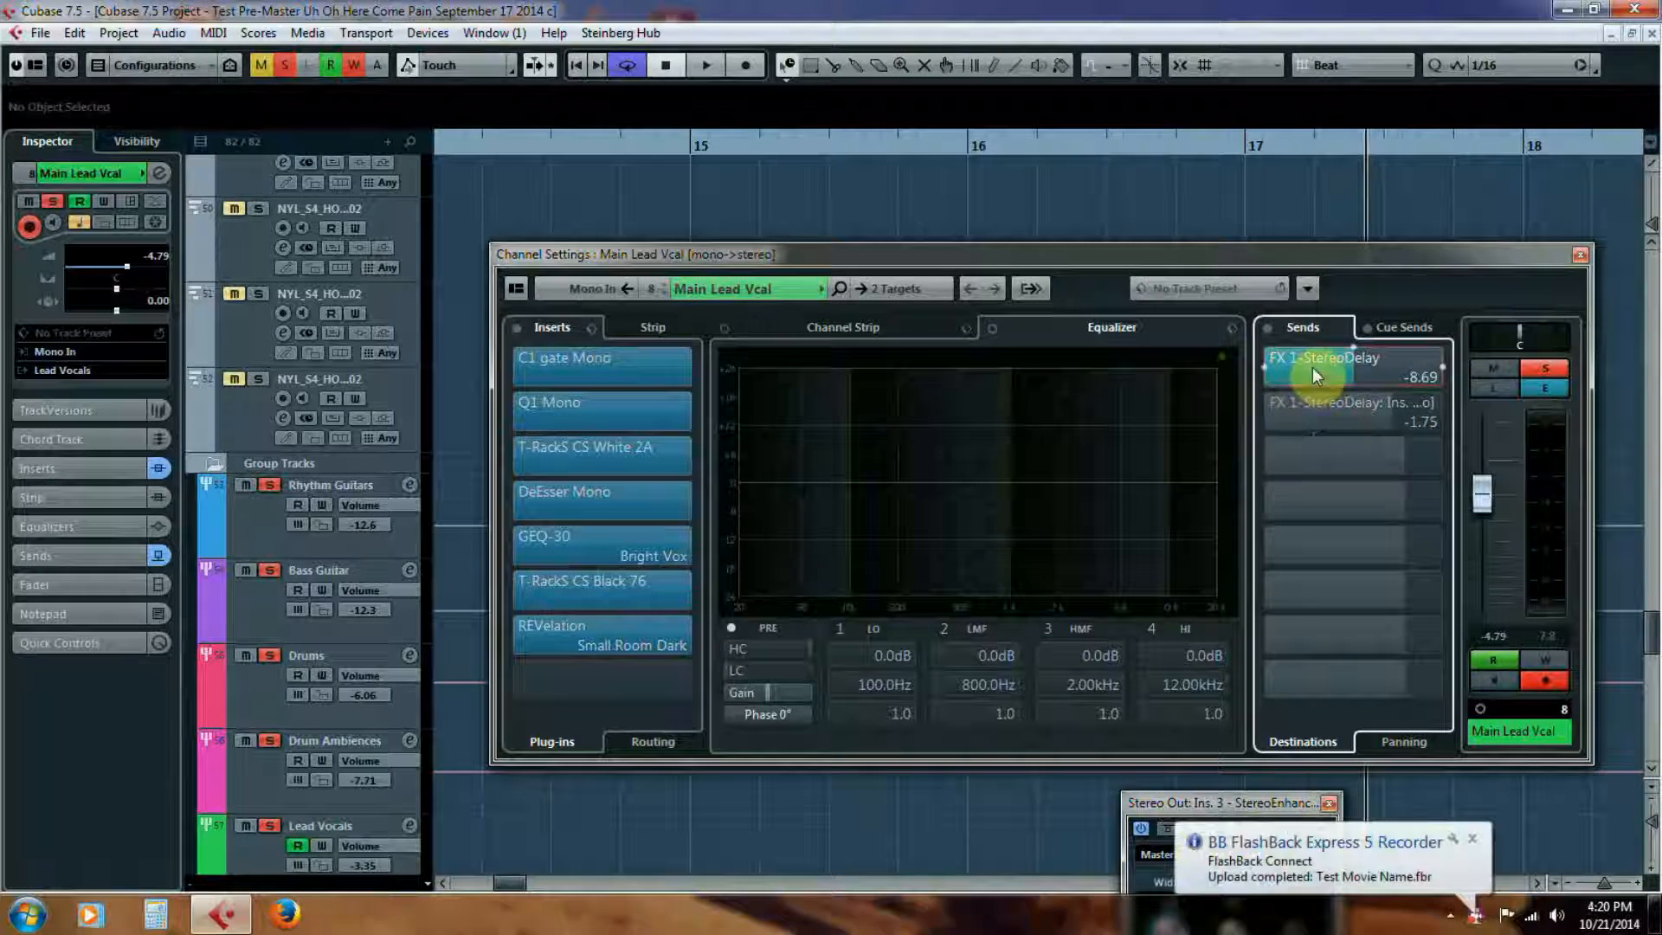
click(1263, 405)
click(573, 64)
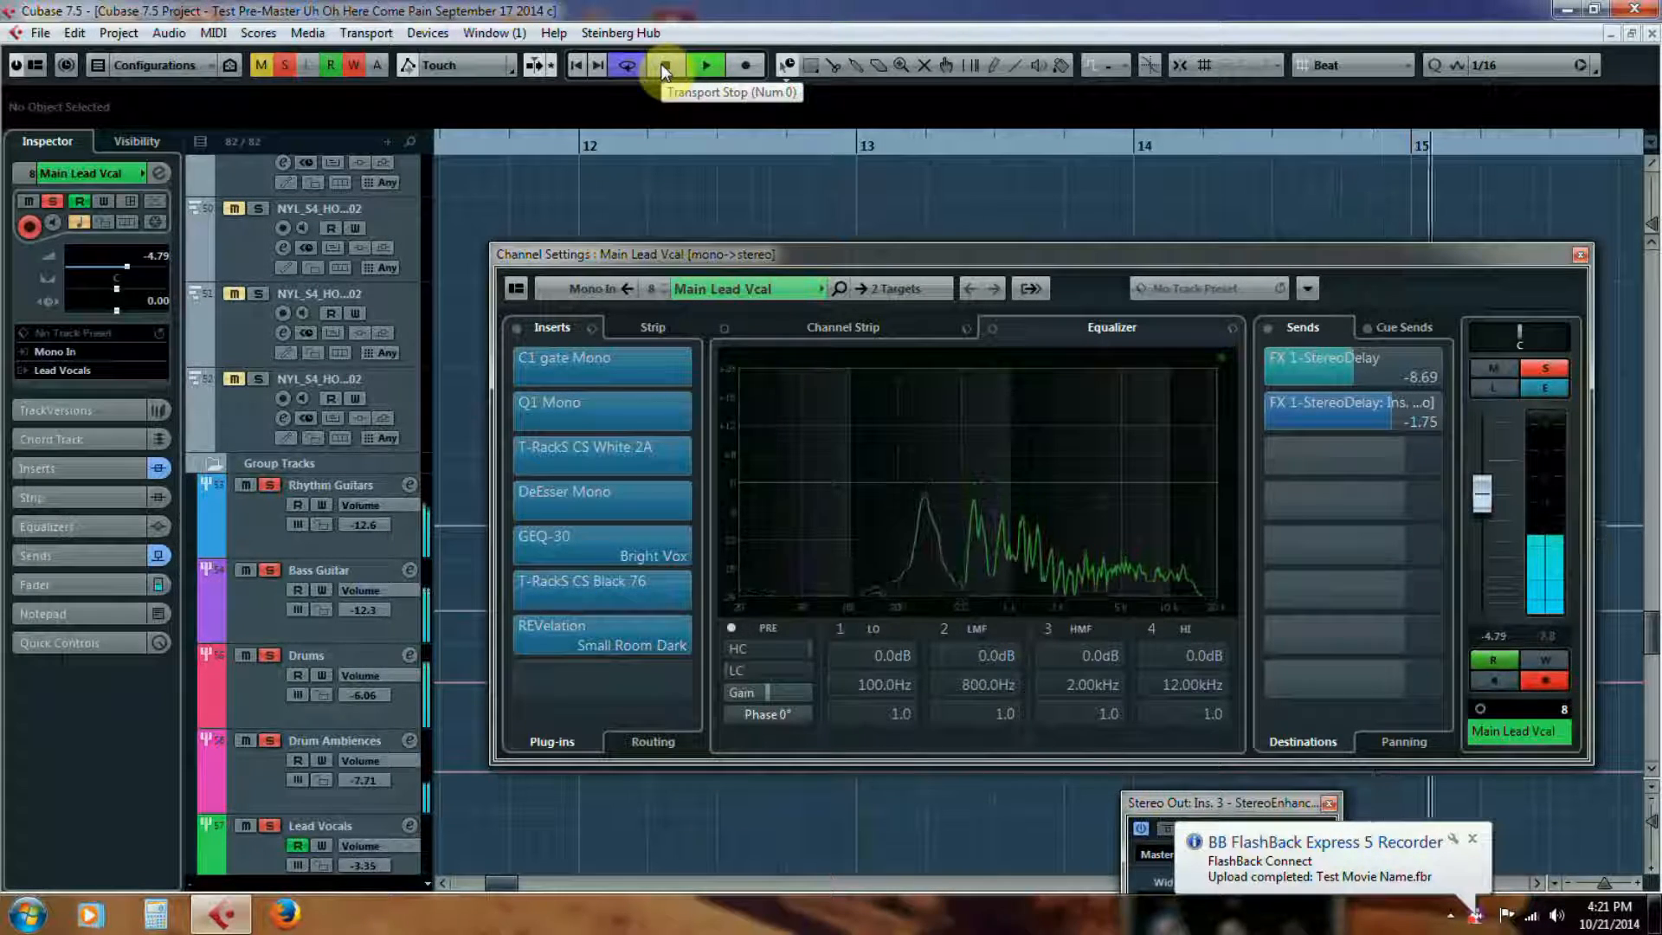
click(661, 64)
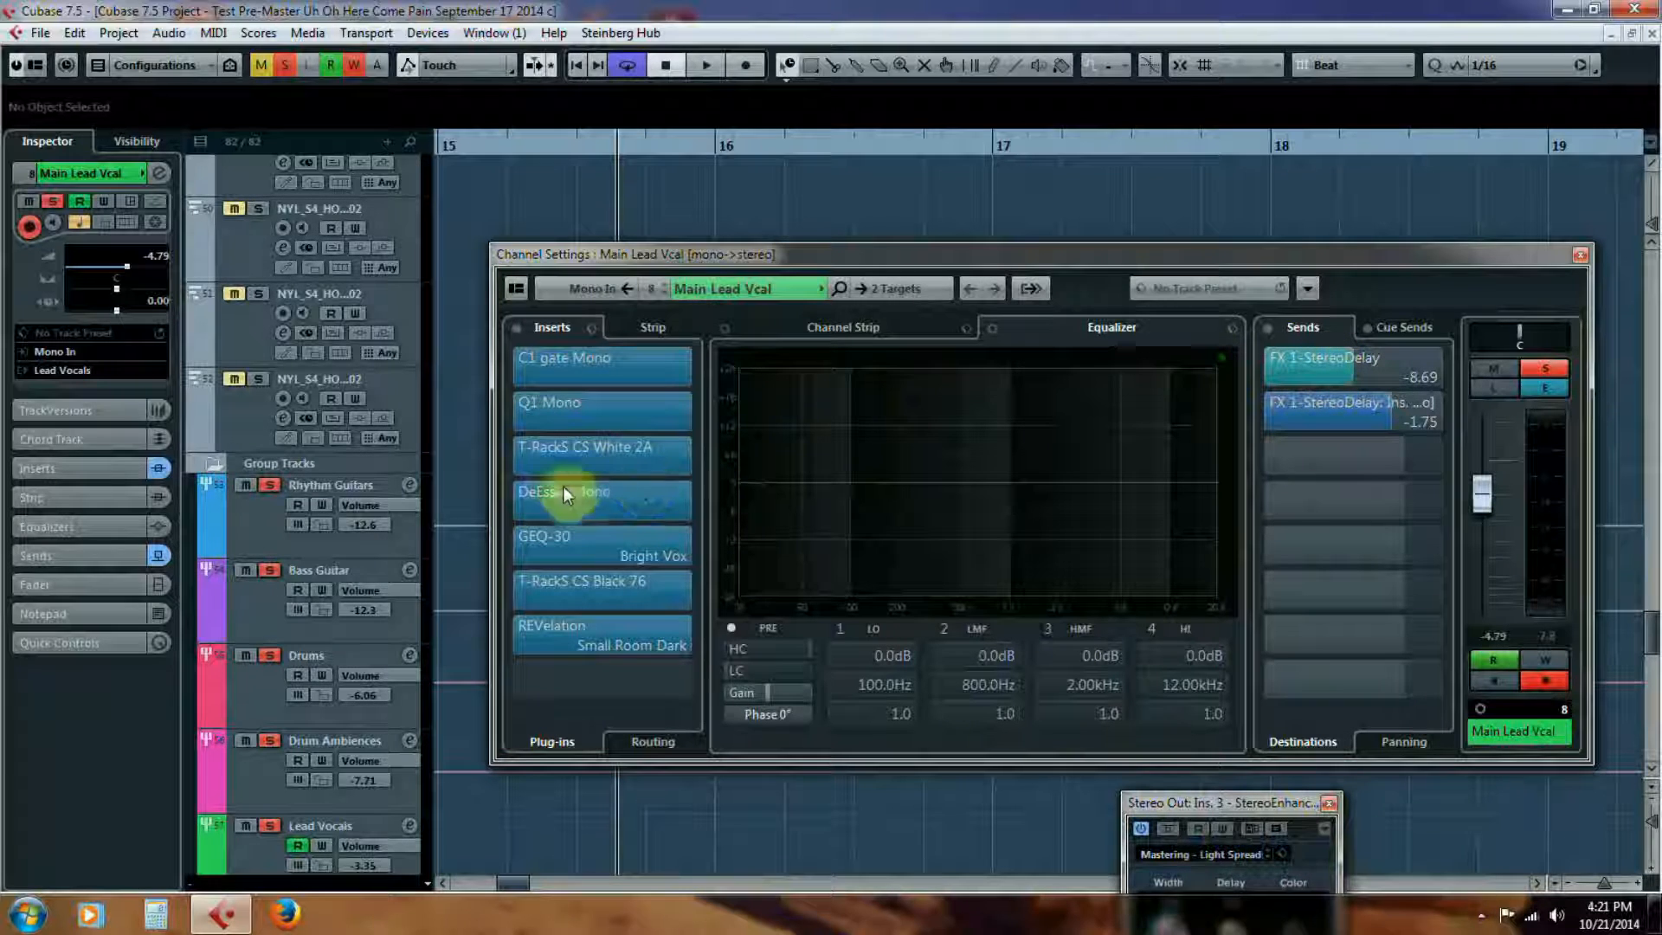
- Examine the destination list and the available options of the lead vocal's first StereoDelay send without changing them
scroll(433, 523, down, 2)
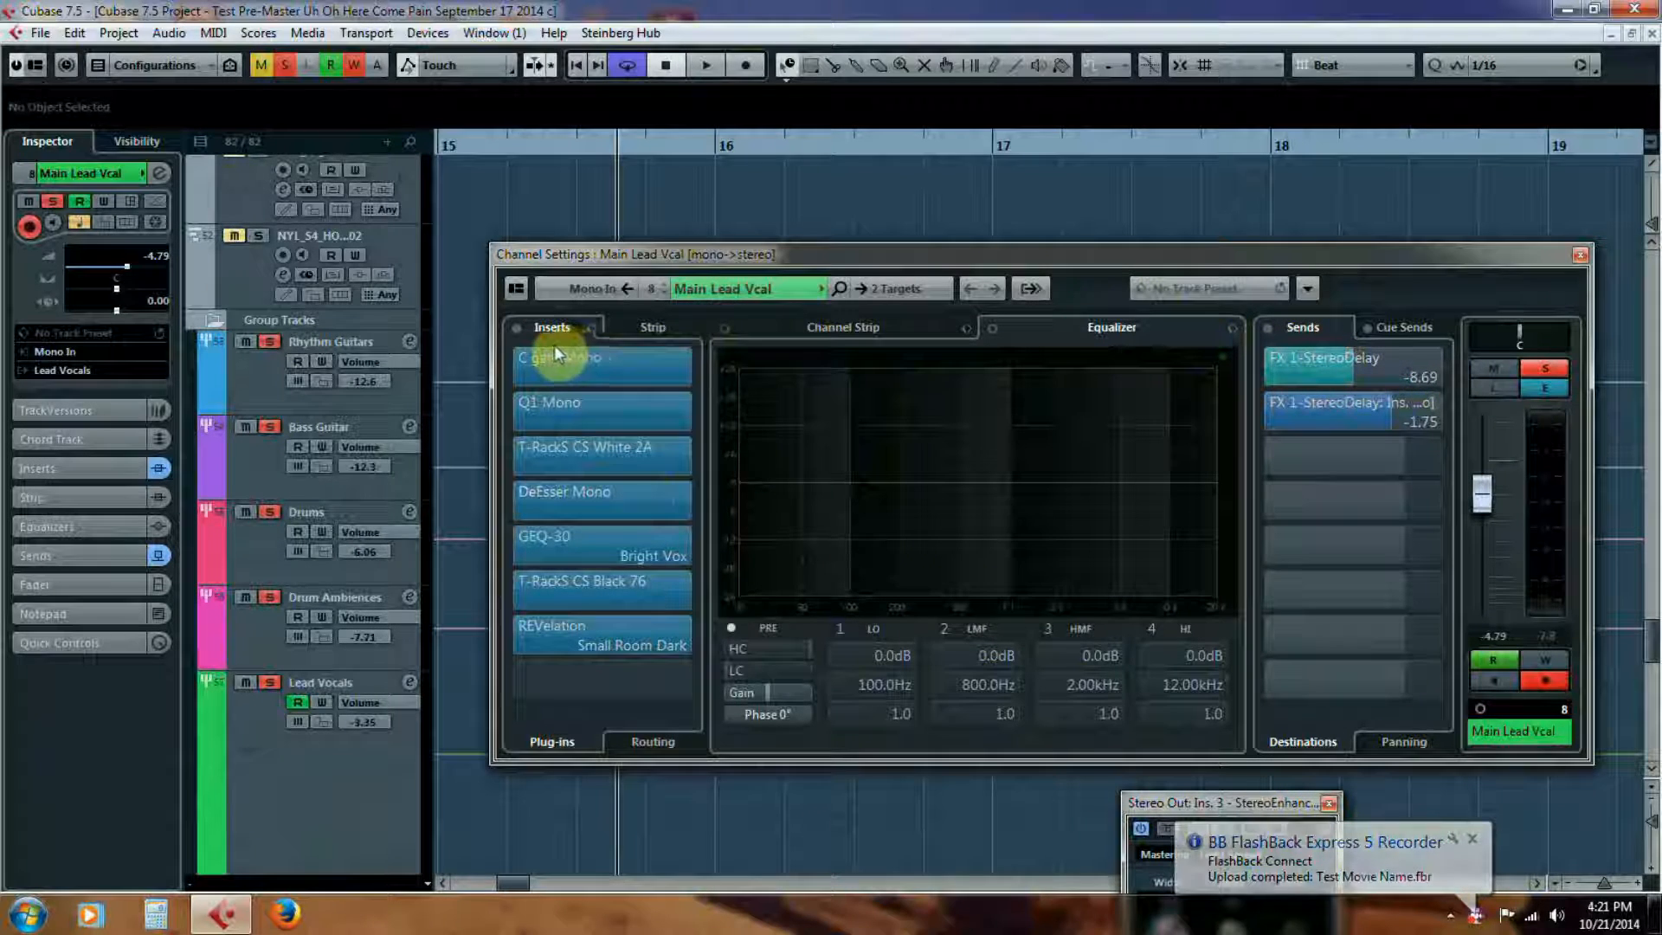
click(1442, 370)
click(1440, 371)
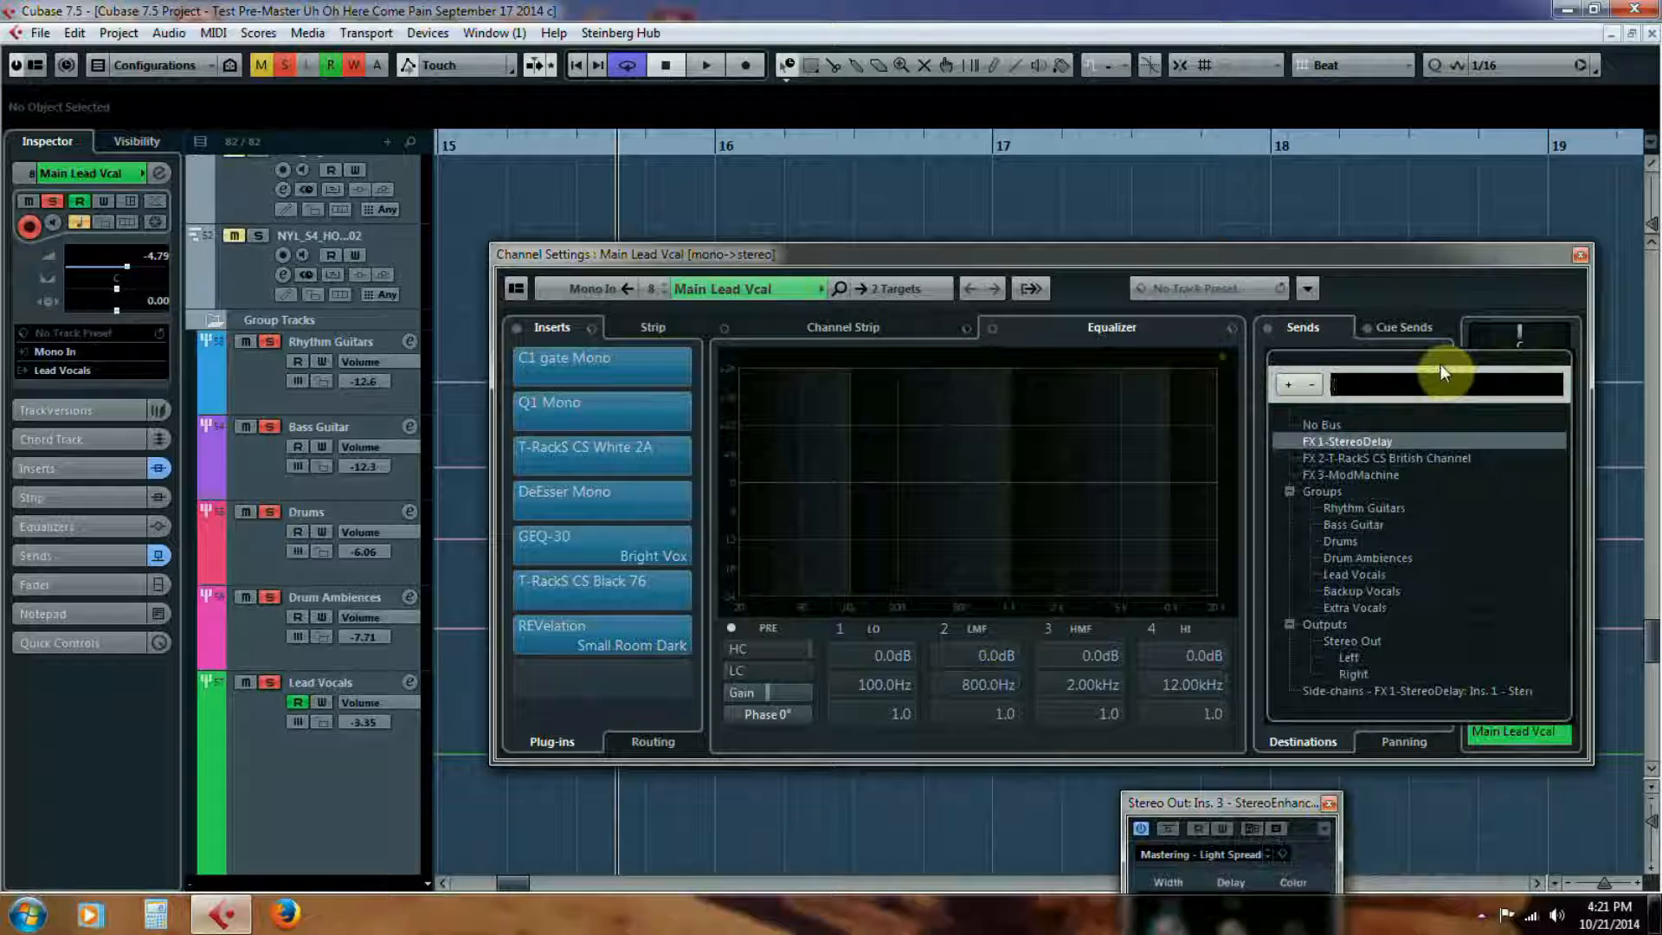
click(1283, 249)
right_click(1350, 376)
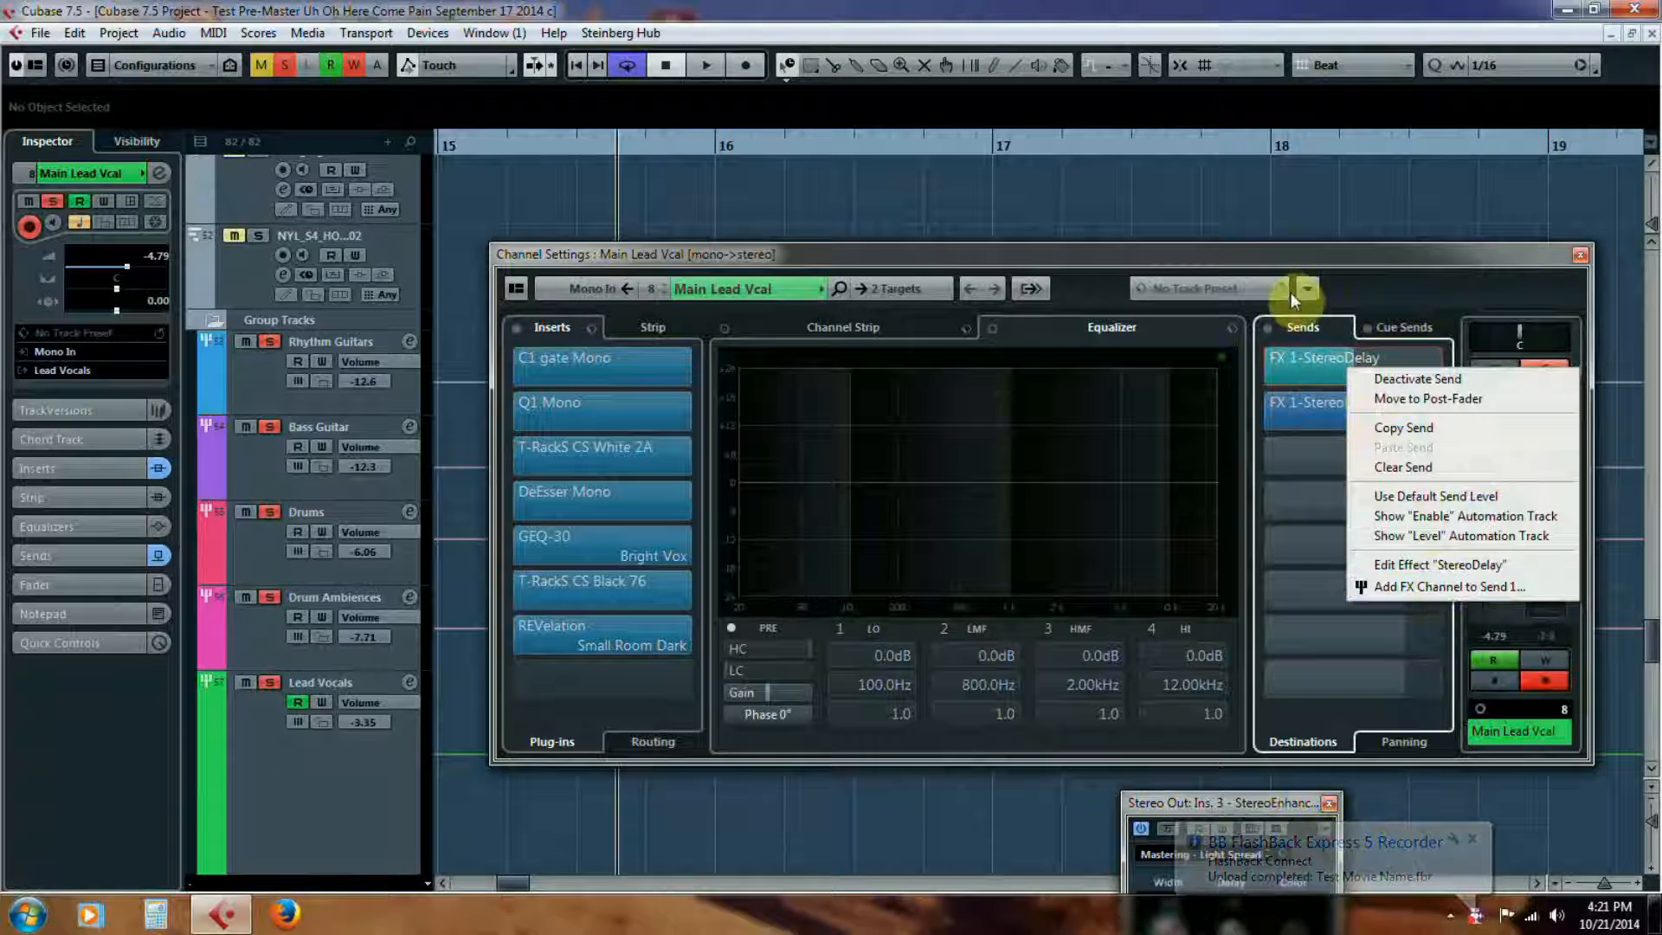
click(1312, 259)
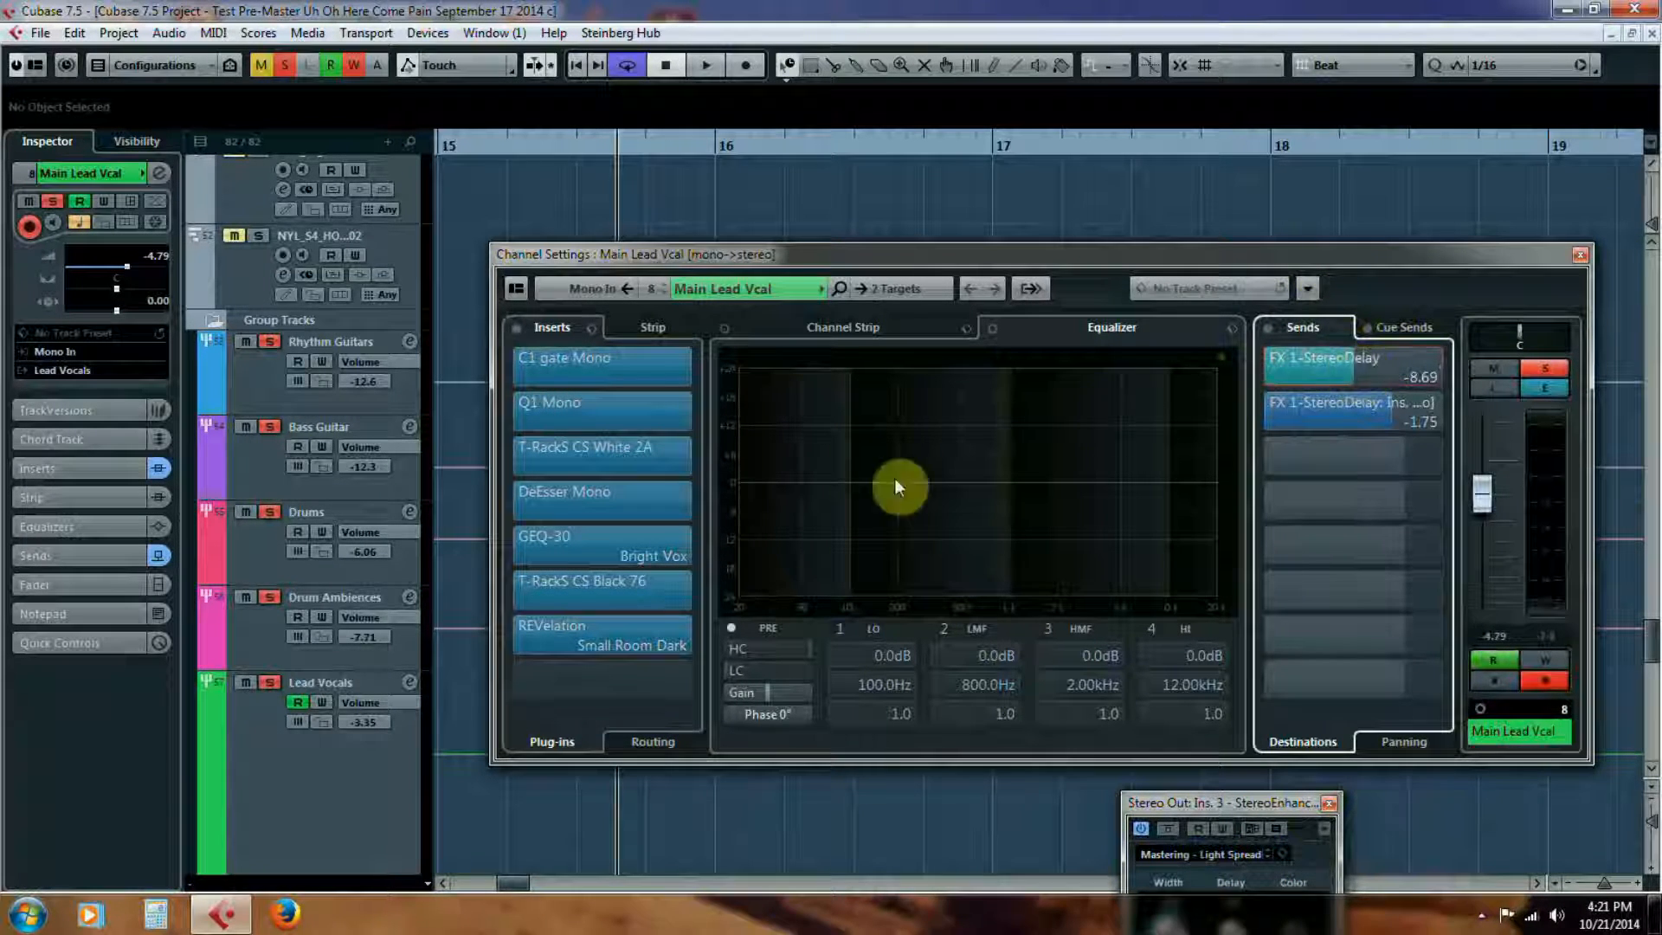
- Locate the FX 1-StereoDelay channel, show its channel settings, and open its StereoDelay insert
scroll(325, 682, down, 5)
scroll(326, 683, down, 5)
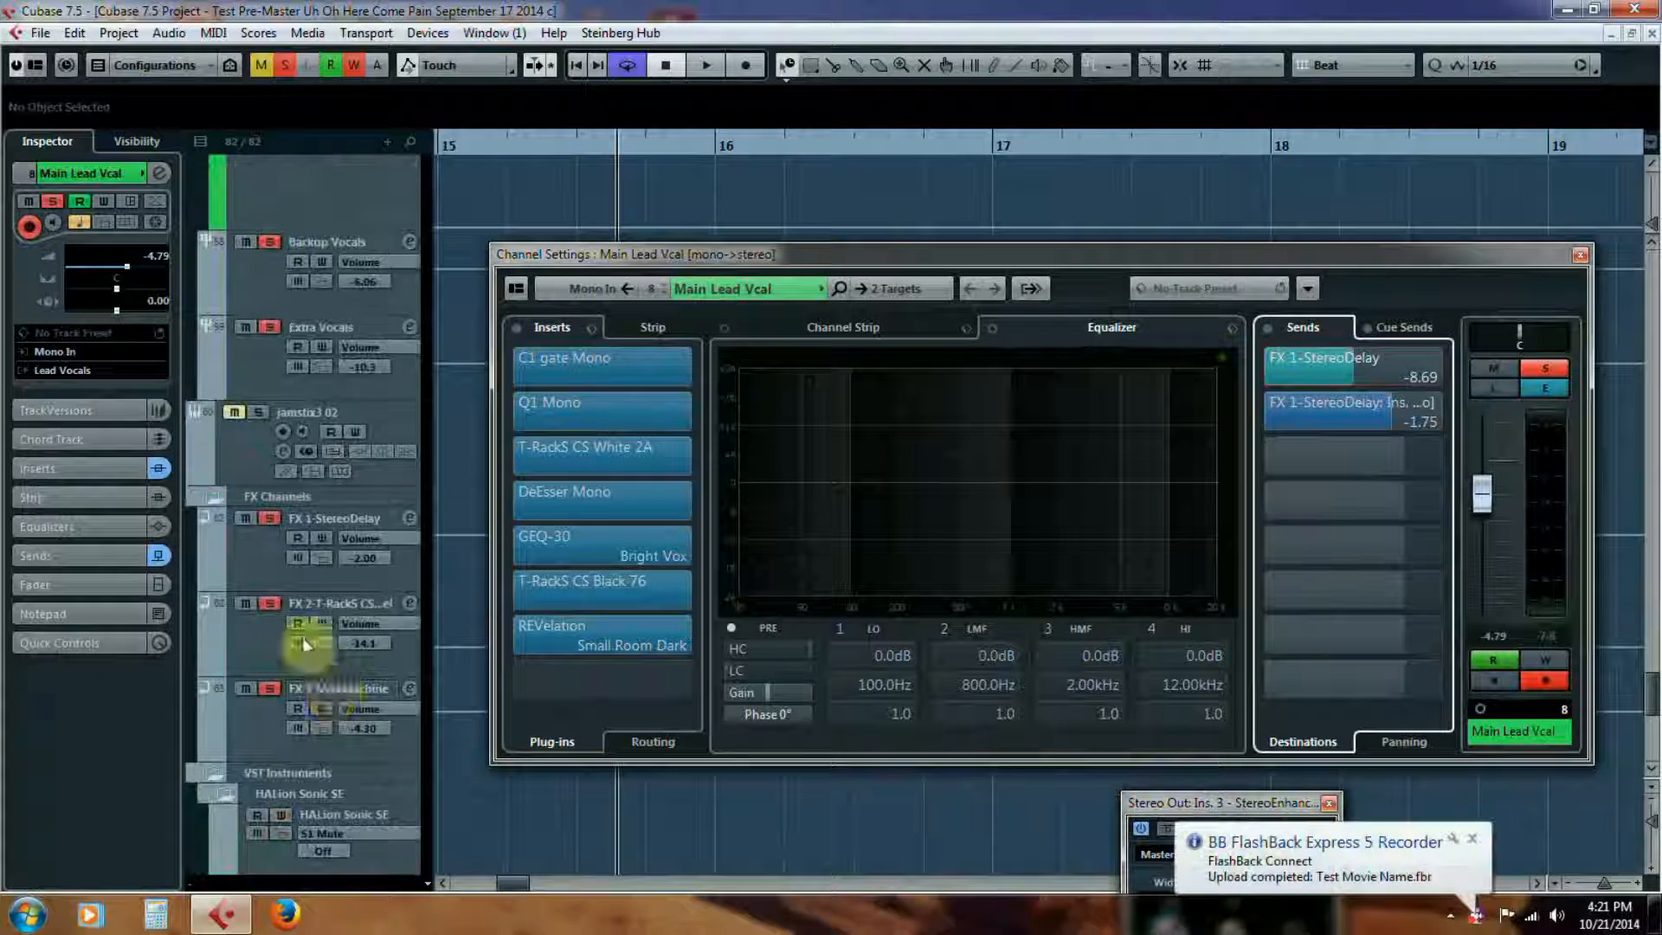
click(267, 557)
click(159, 173)
click(159, 173)
click(564, 356)
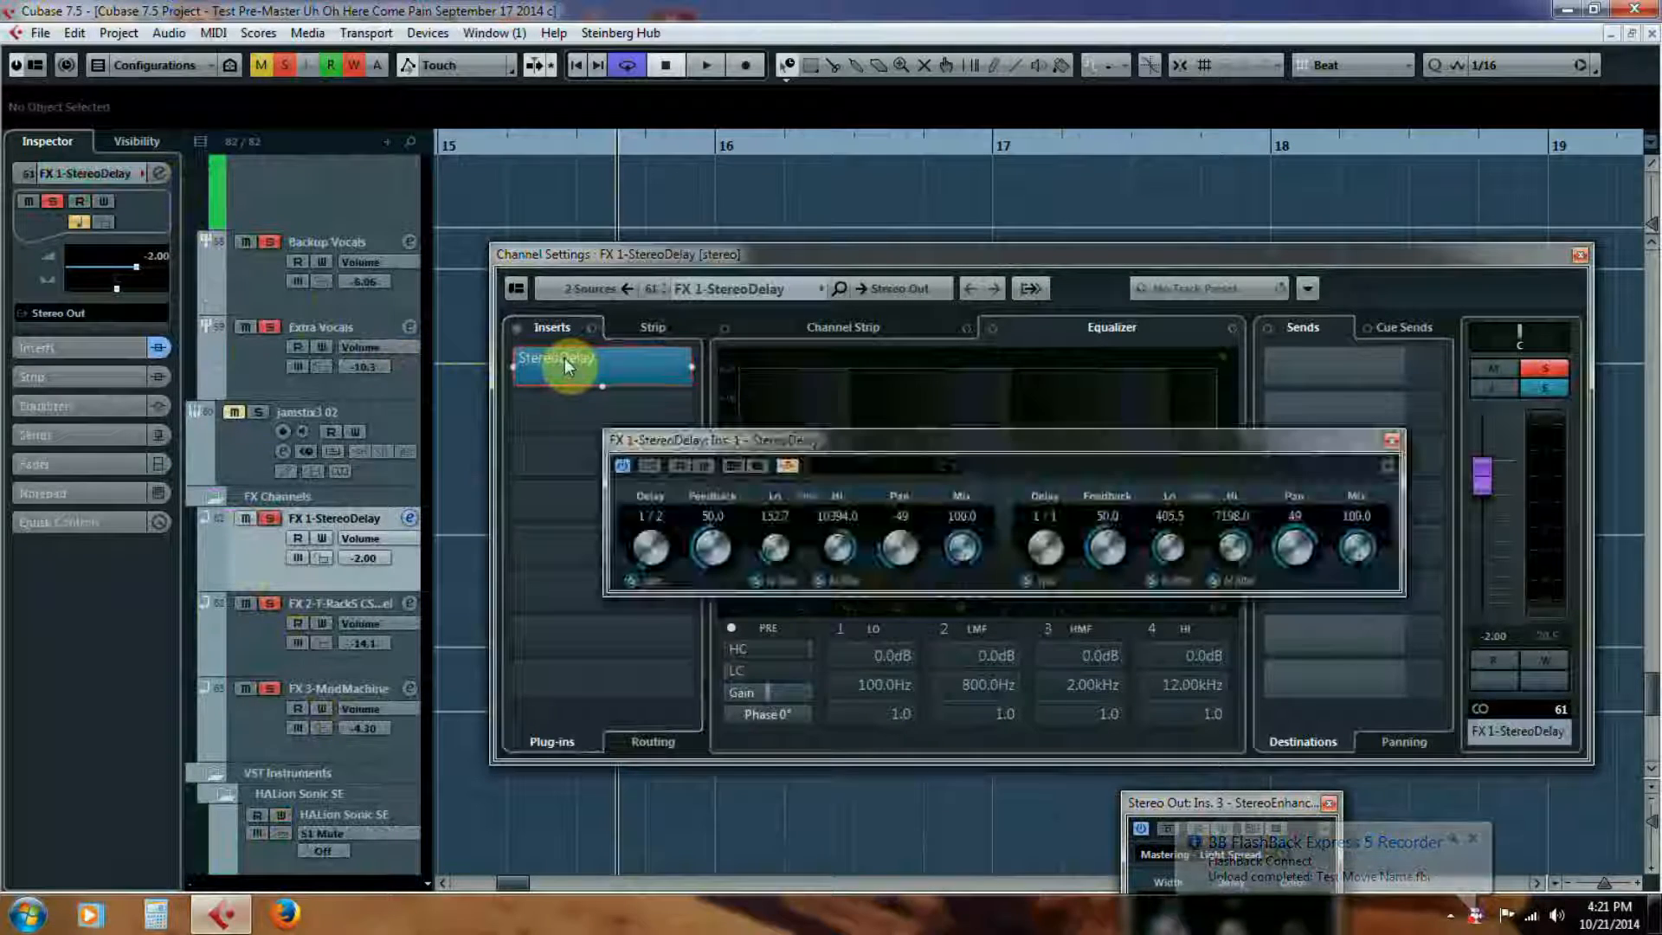
- Try a 1/2 delay time on the second StereoDelay line, return it to 1/1, and close the plug-in
click(885, 545)
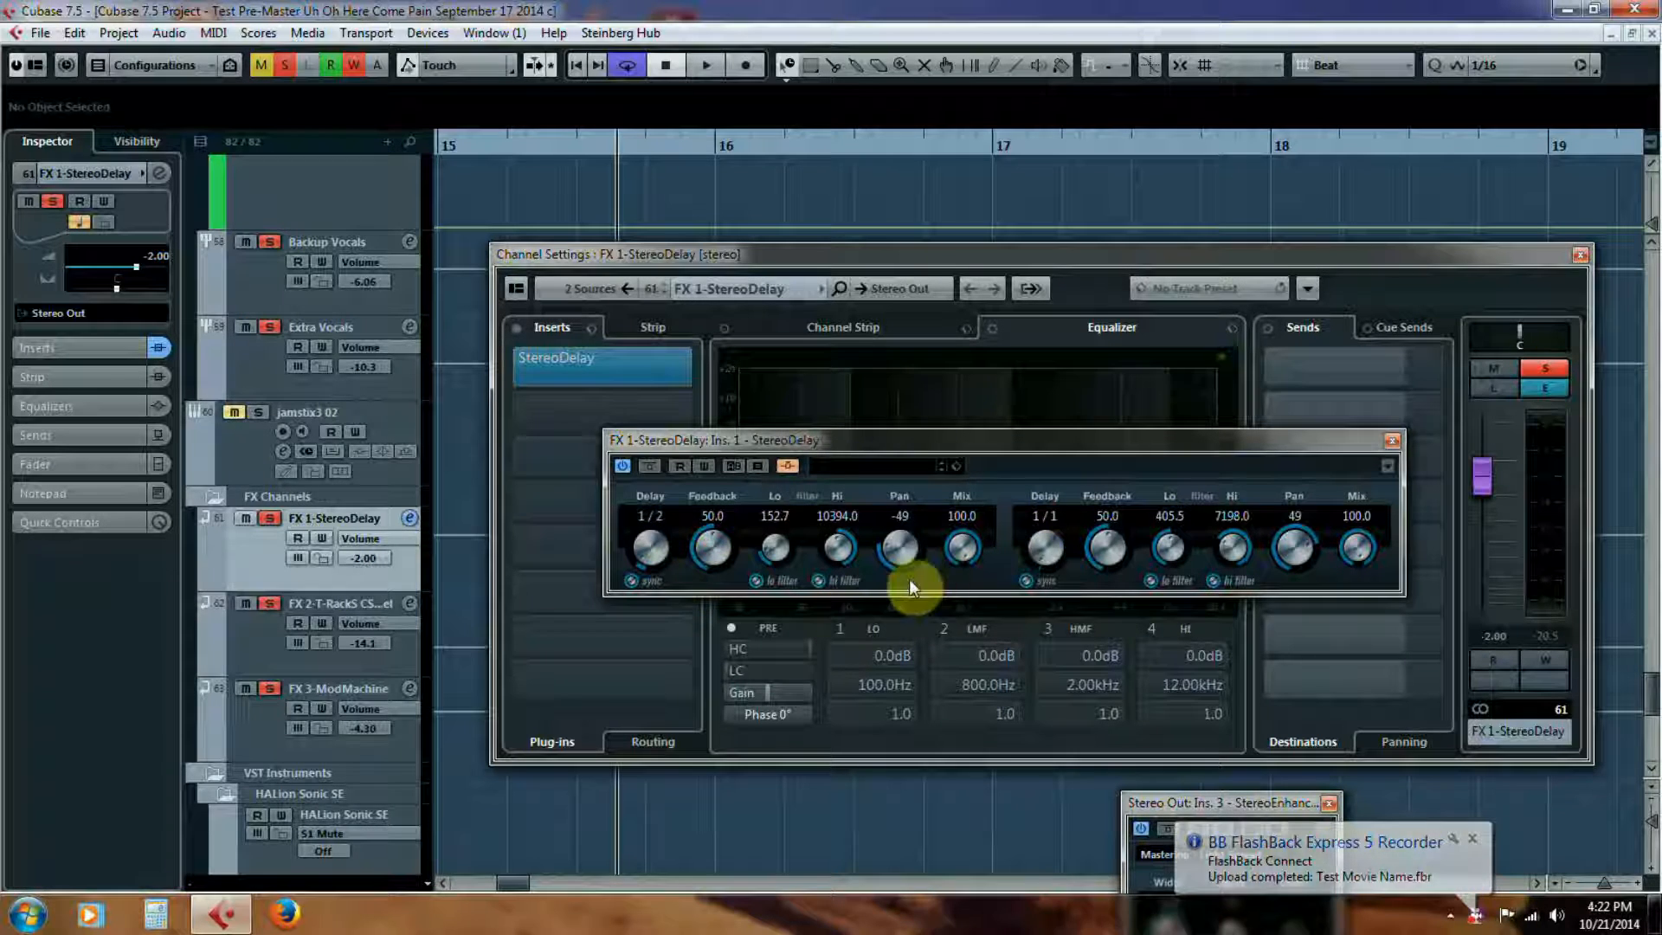
drag(1042, 517, 1036, 558)
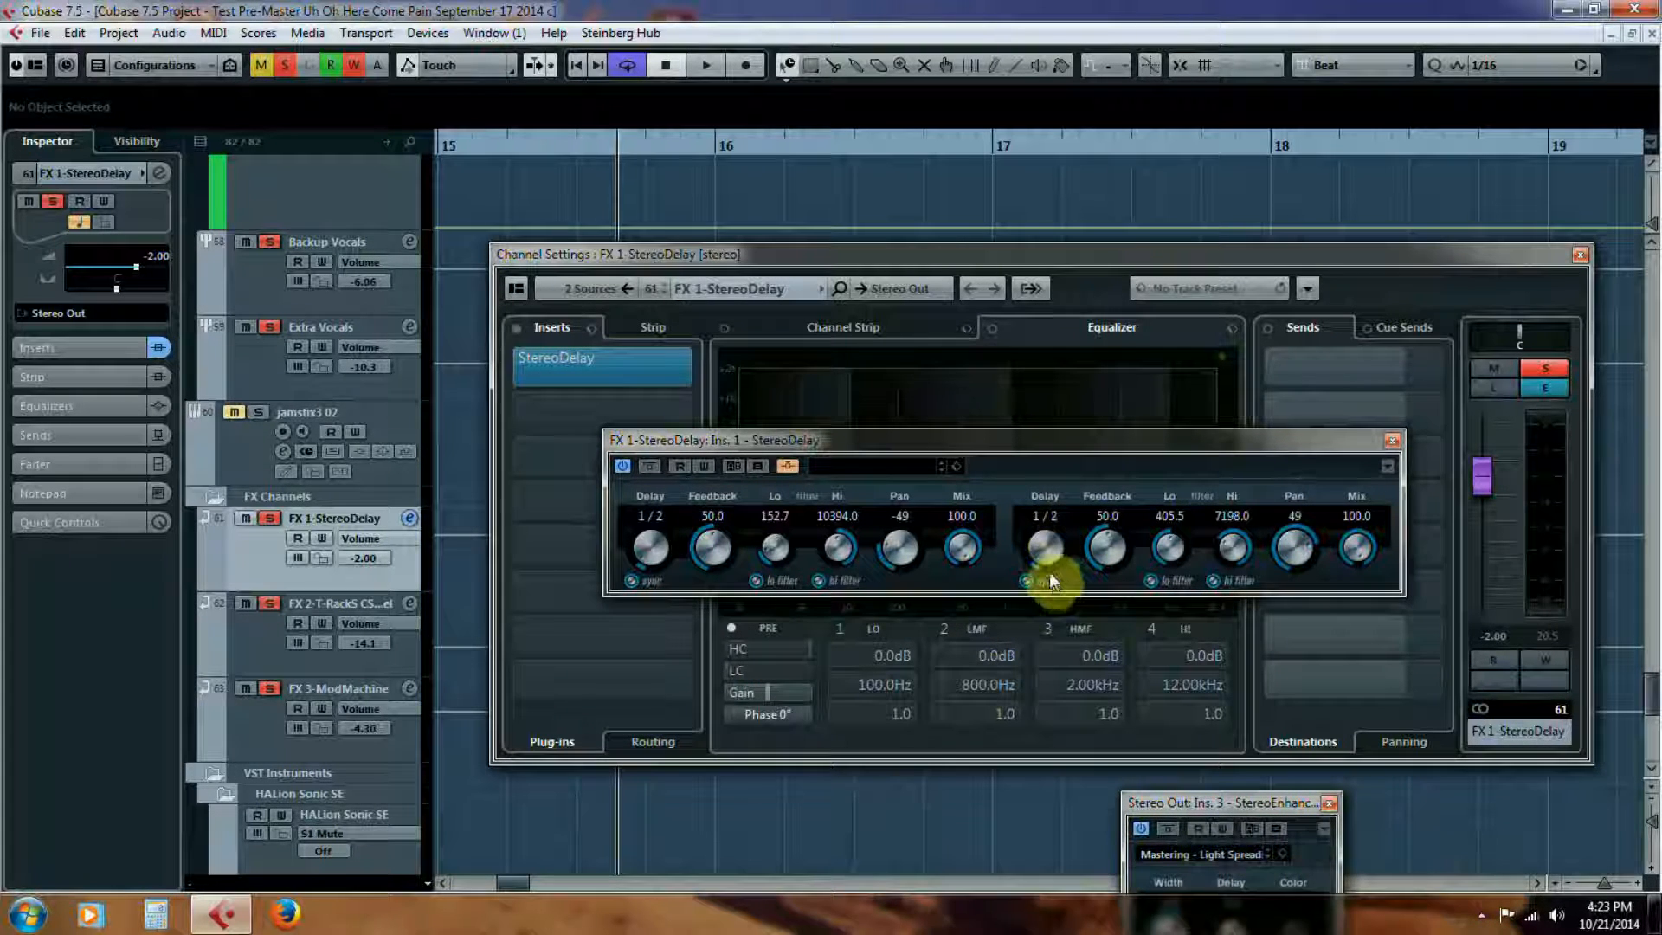
scroll(1042, 554, up, 1)
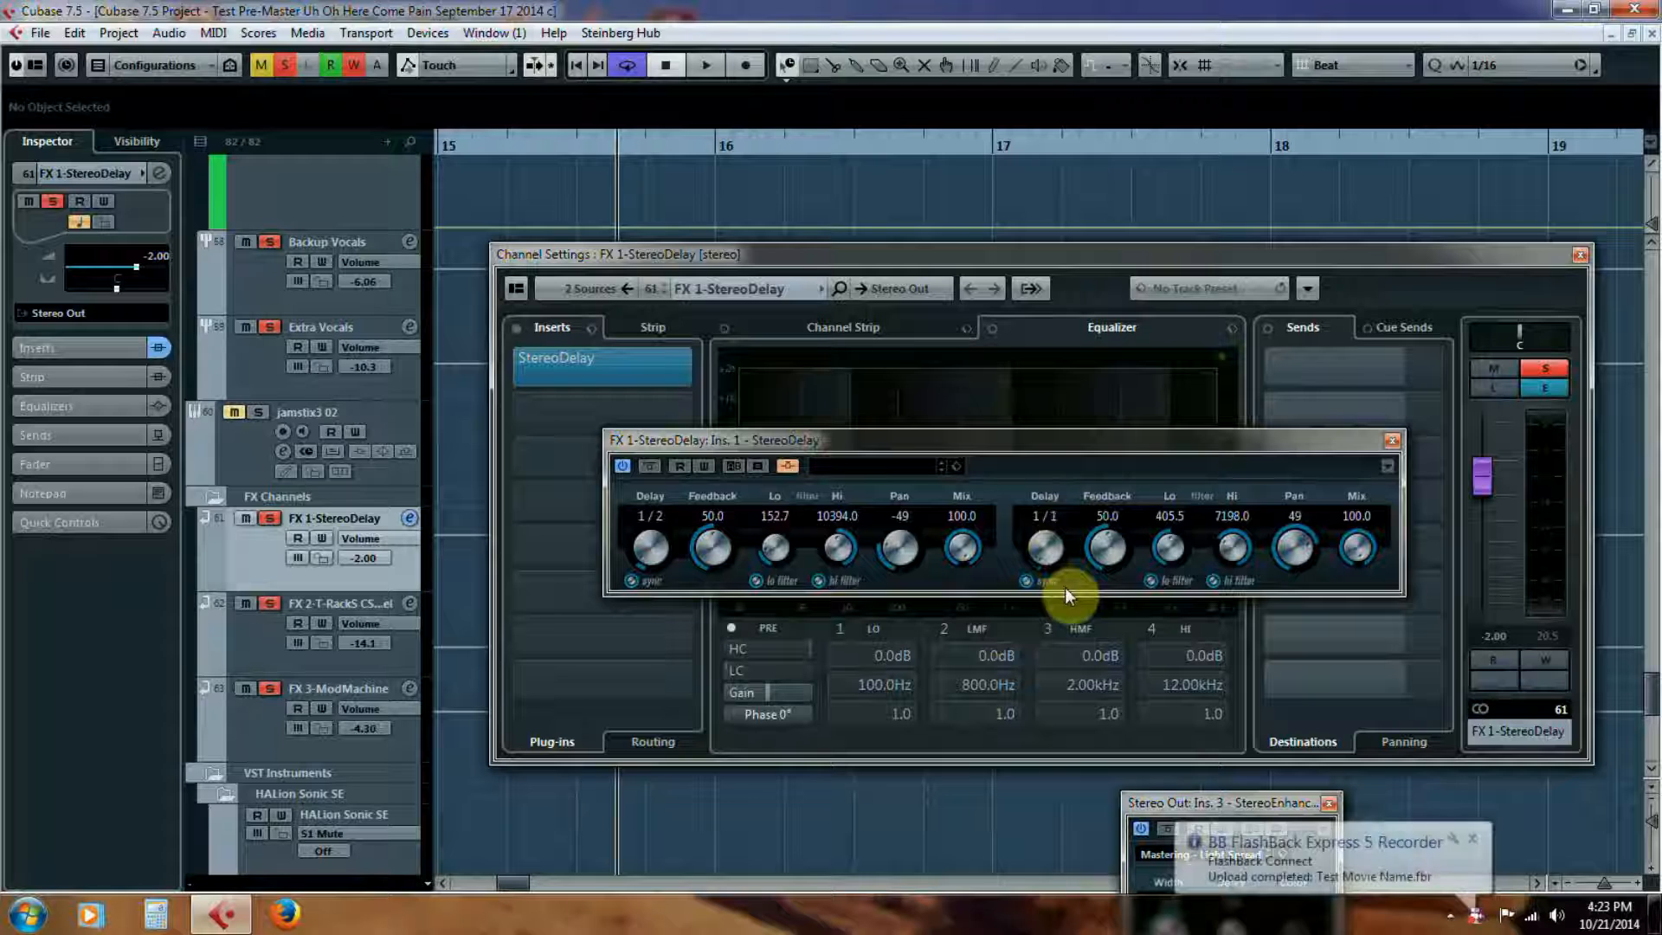
click(1393, 440)
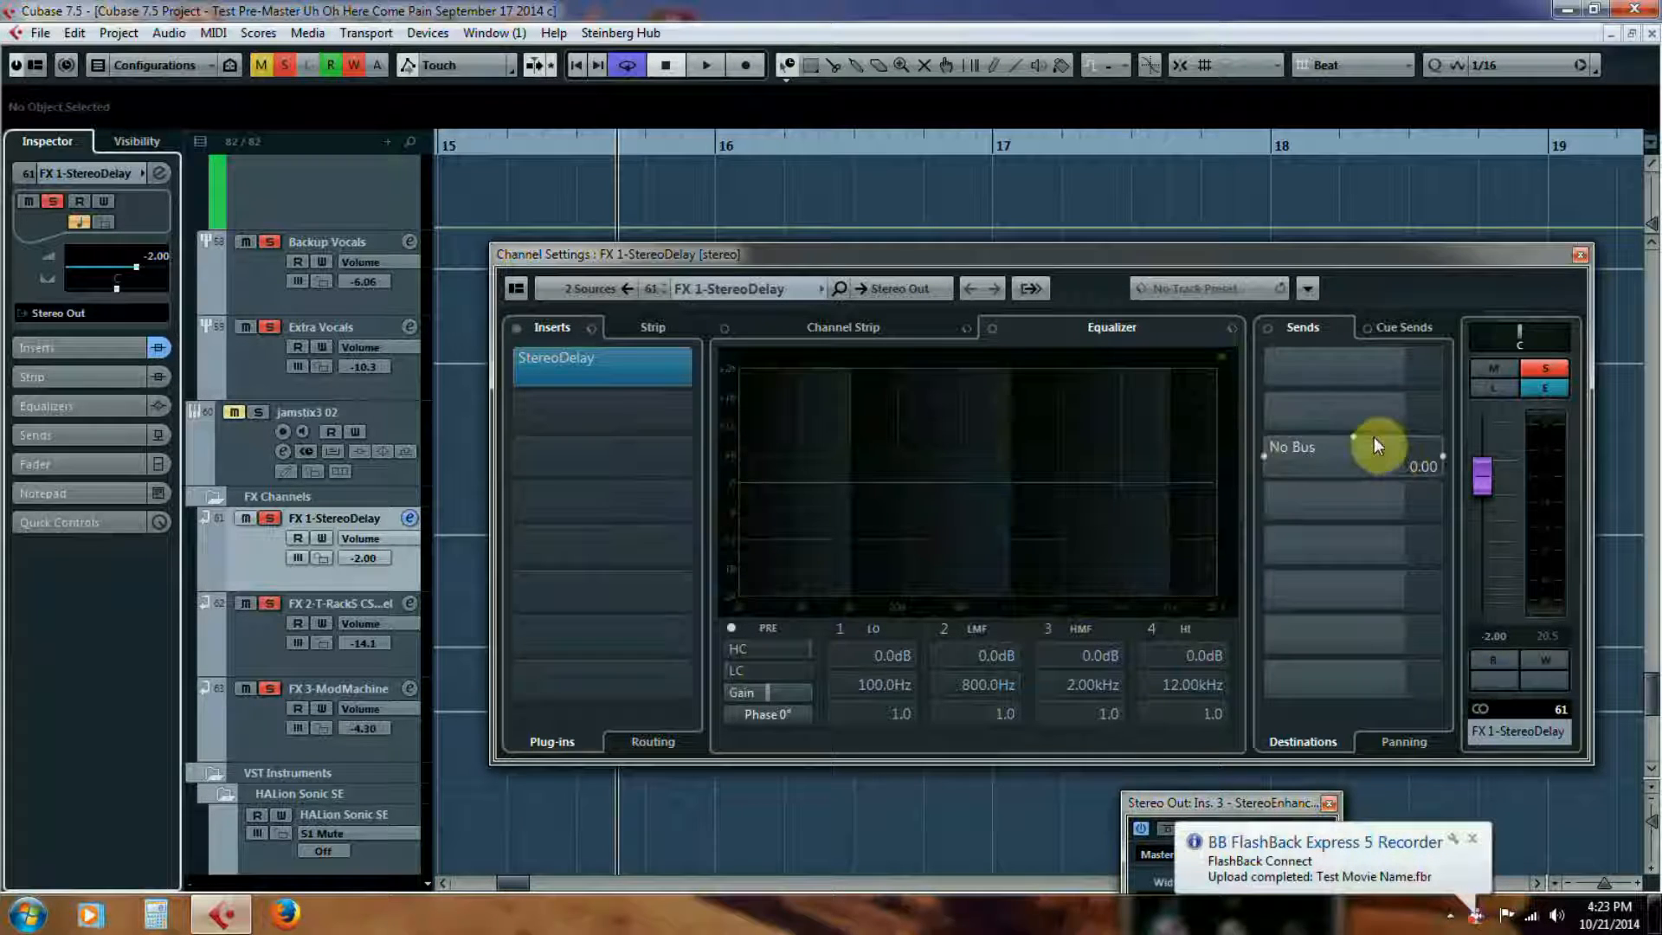
- Reopen the StereoDelay insert to check its side-chain activation, and close the plug-in and the FX channel's settings
click(604, 360)
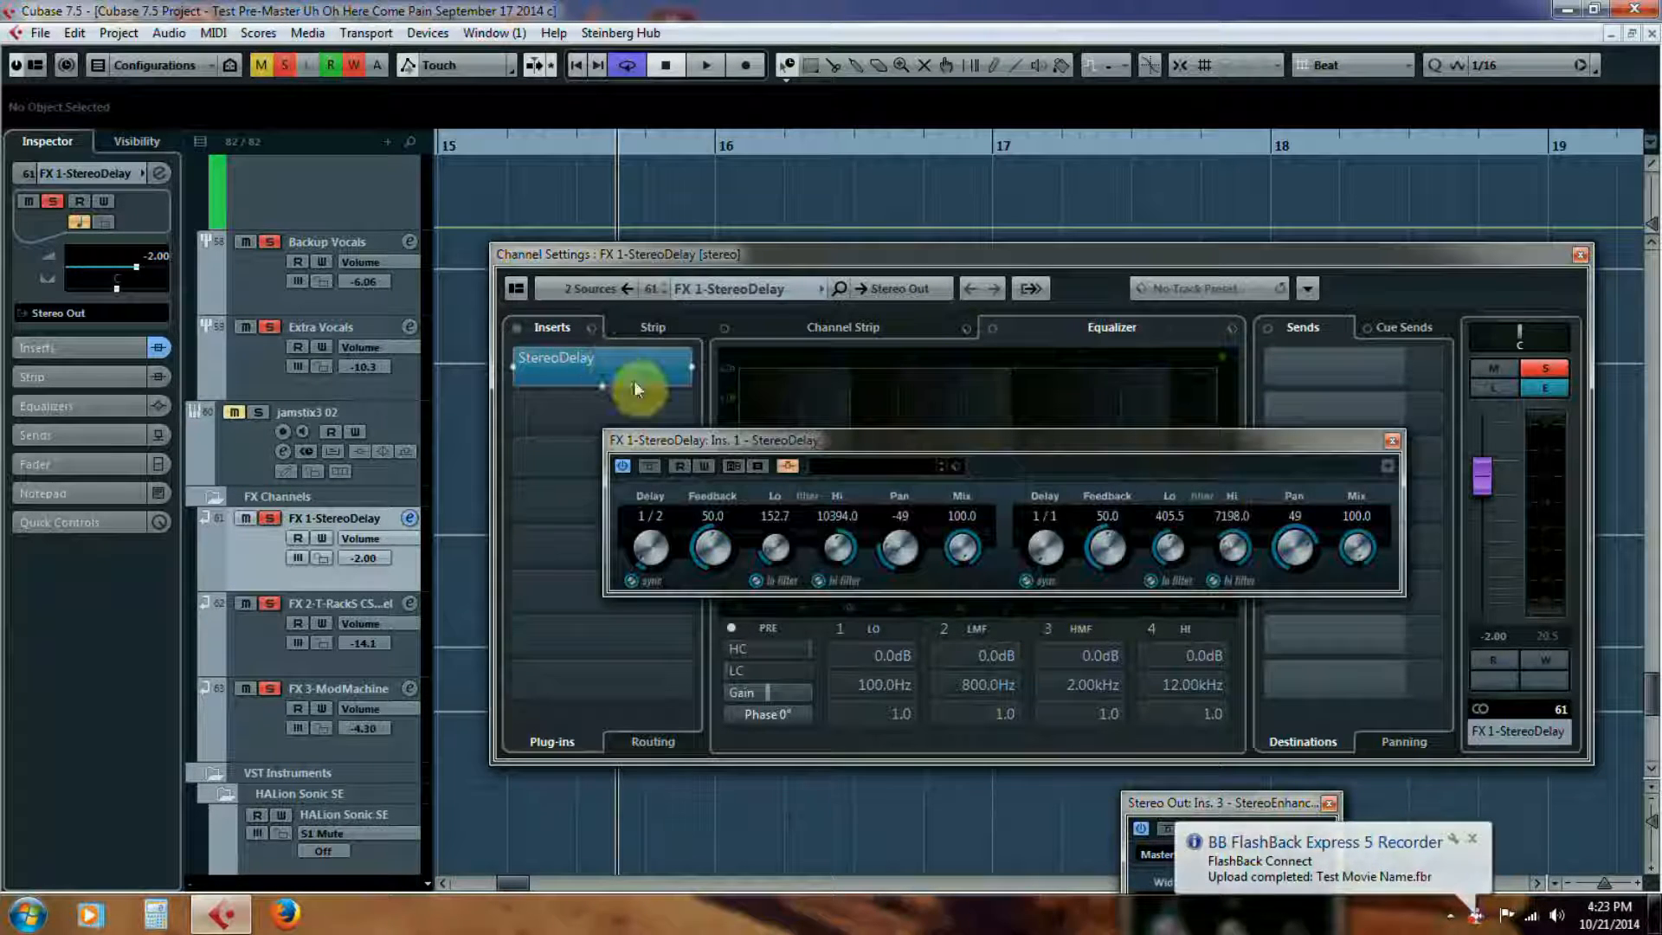
click(787, 467)
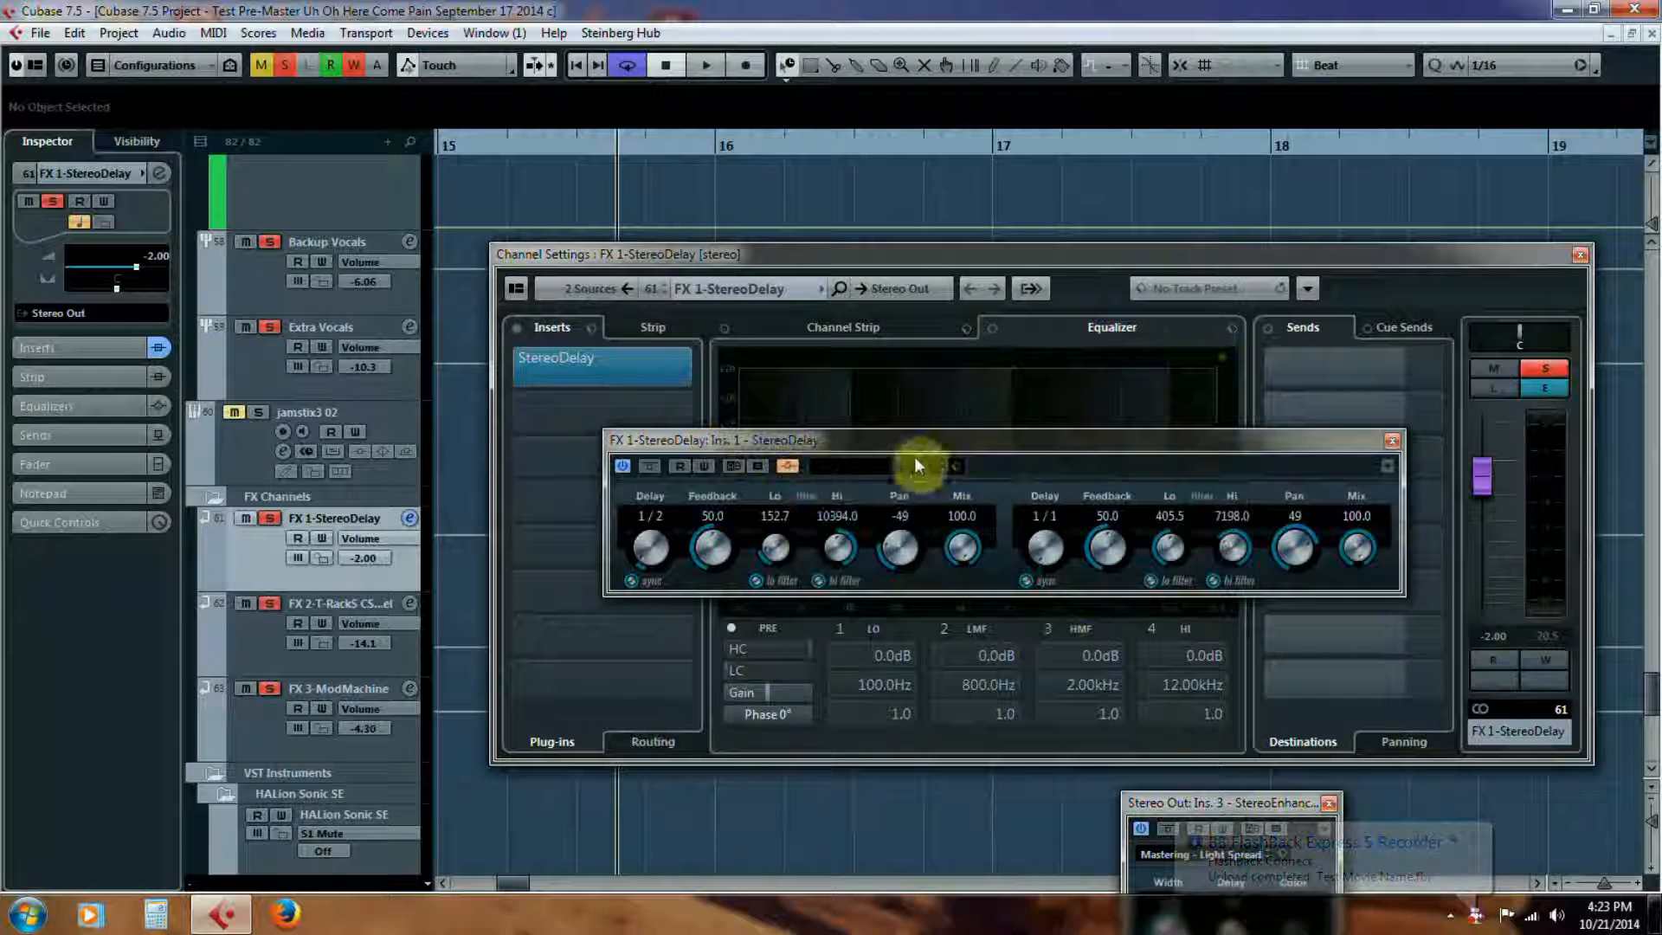
click(1393, 447)
click(1580, 254)
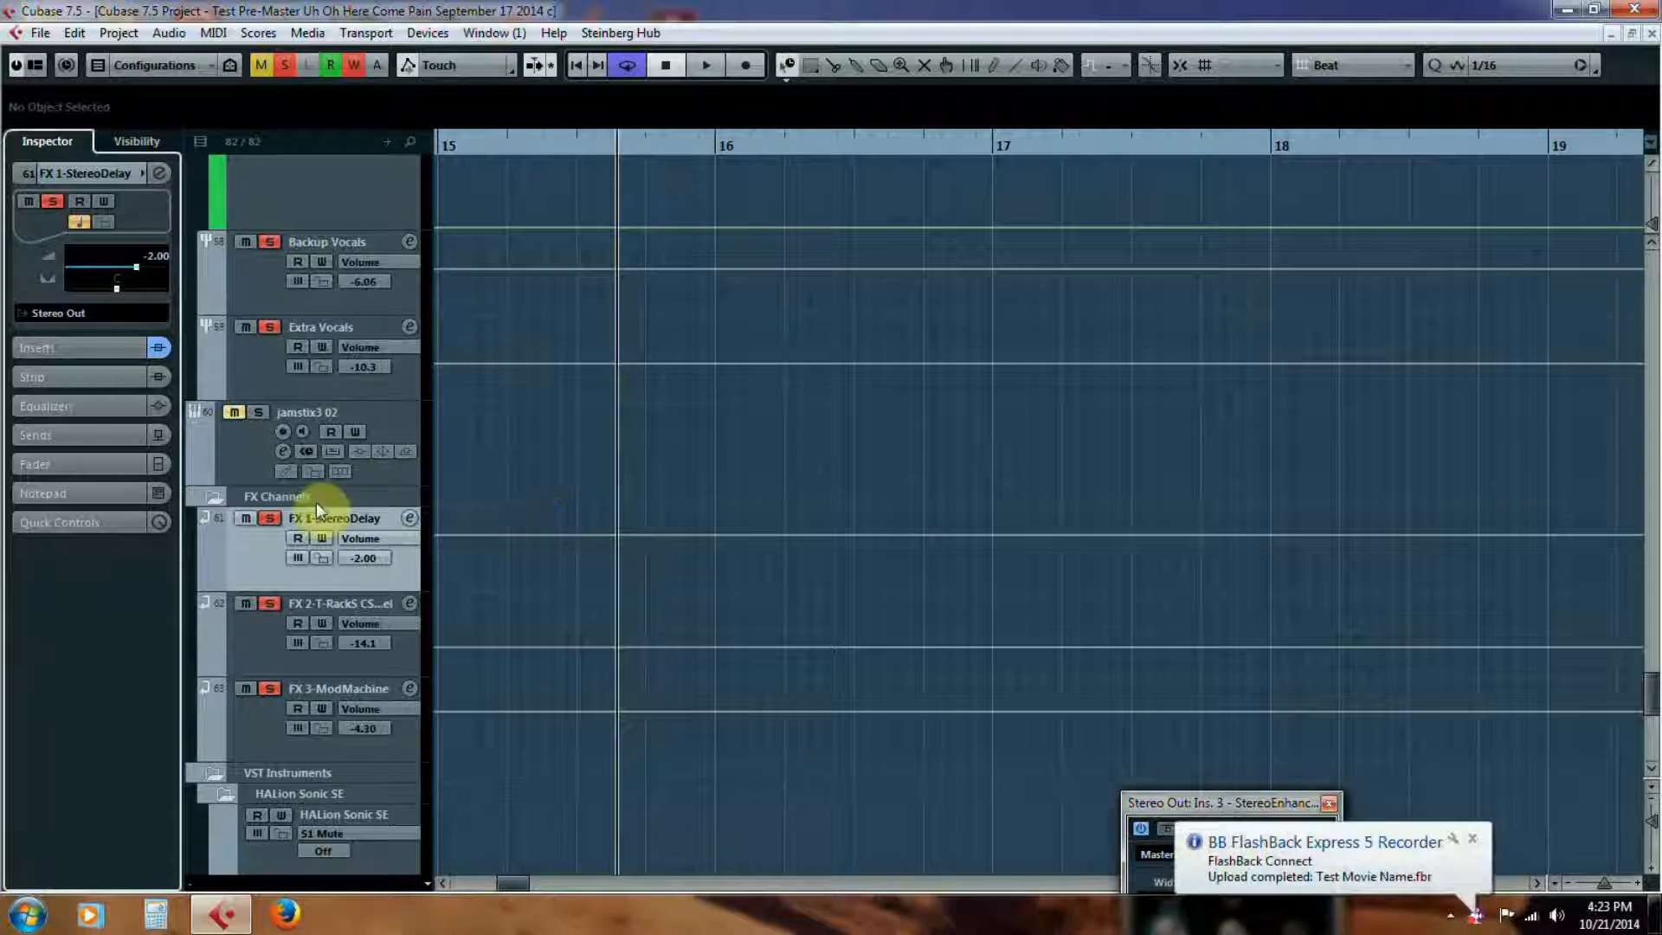
- Look through the track list, from the FX channels and group tracks up to the chord track, for the lead vocal track
scroll(301, 551, up, 10)
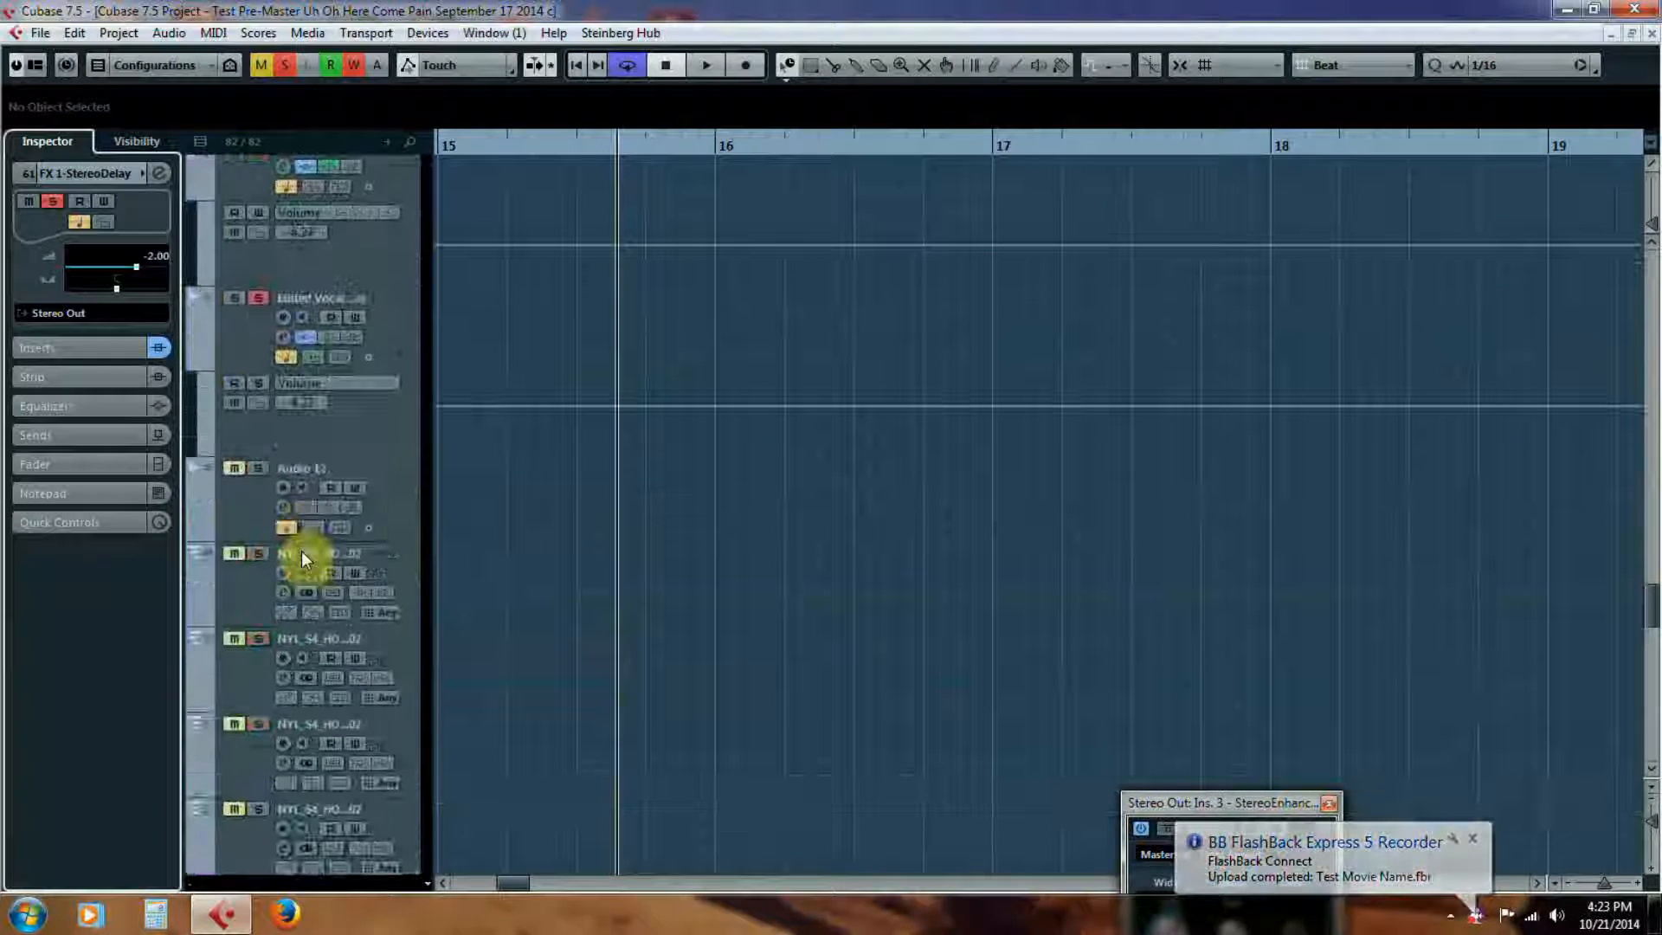
scroll(250, 412, up, 5)
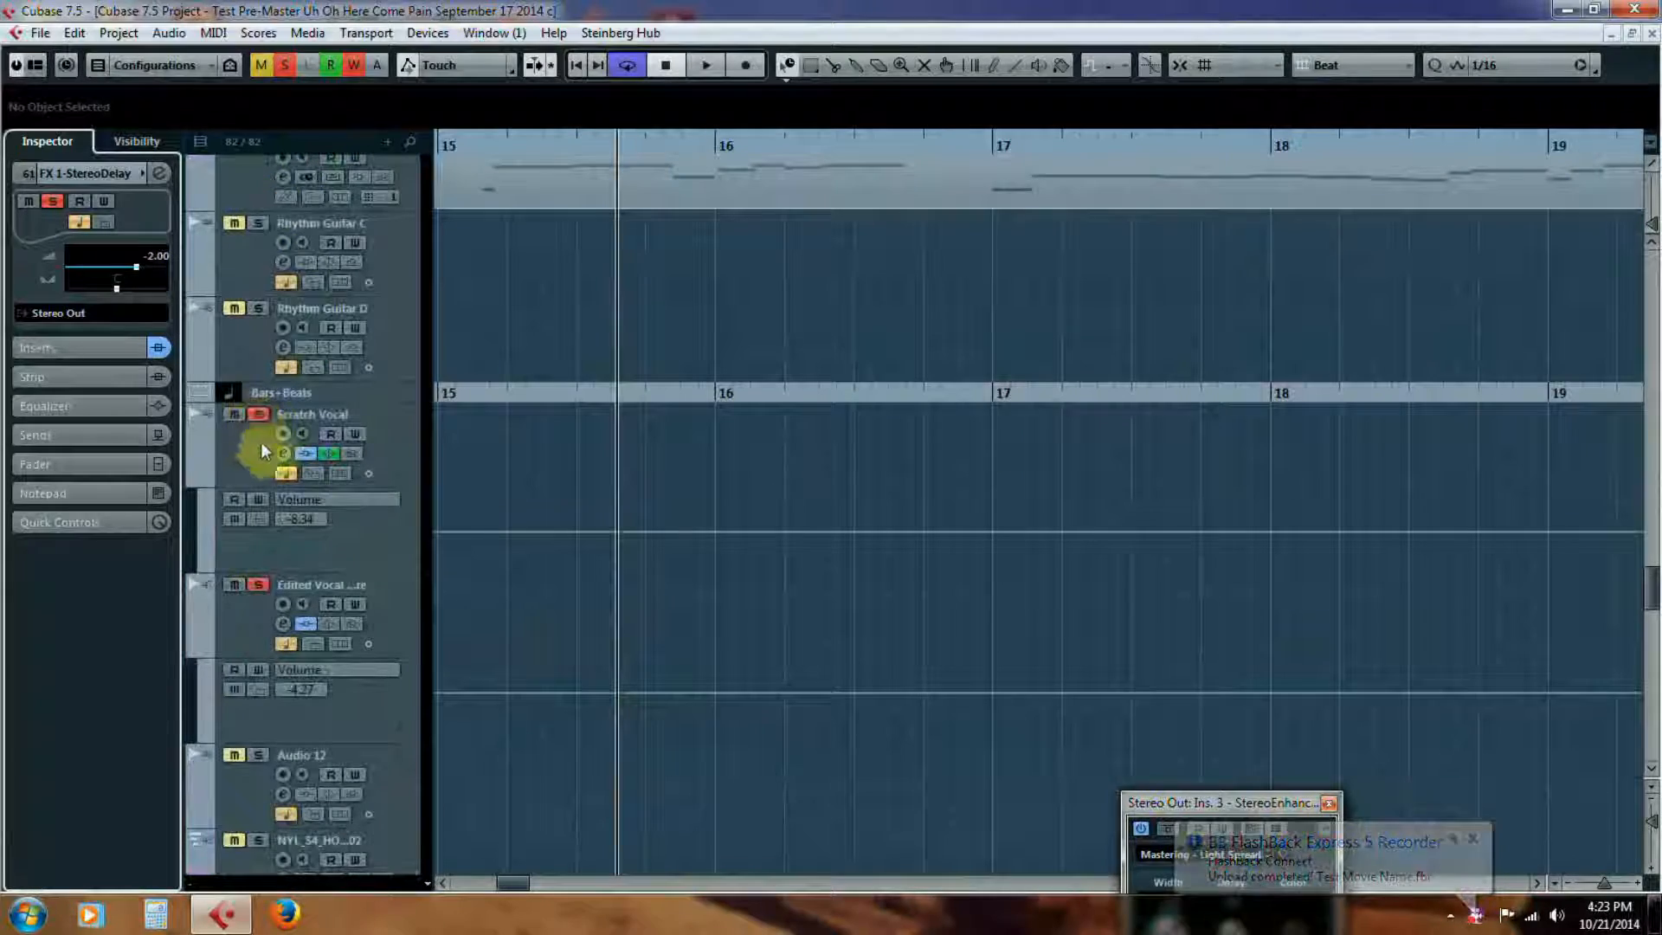
scroll(251, 468, up, 5)
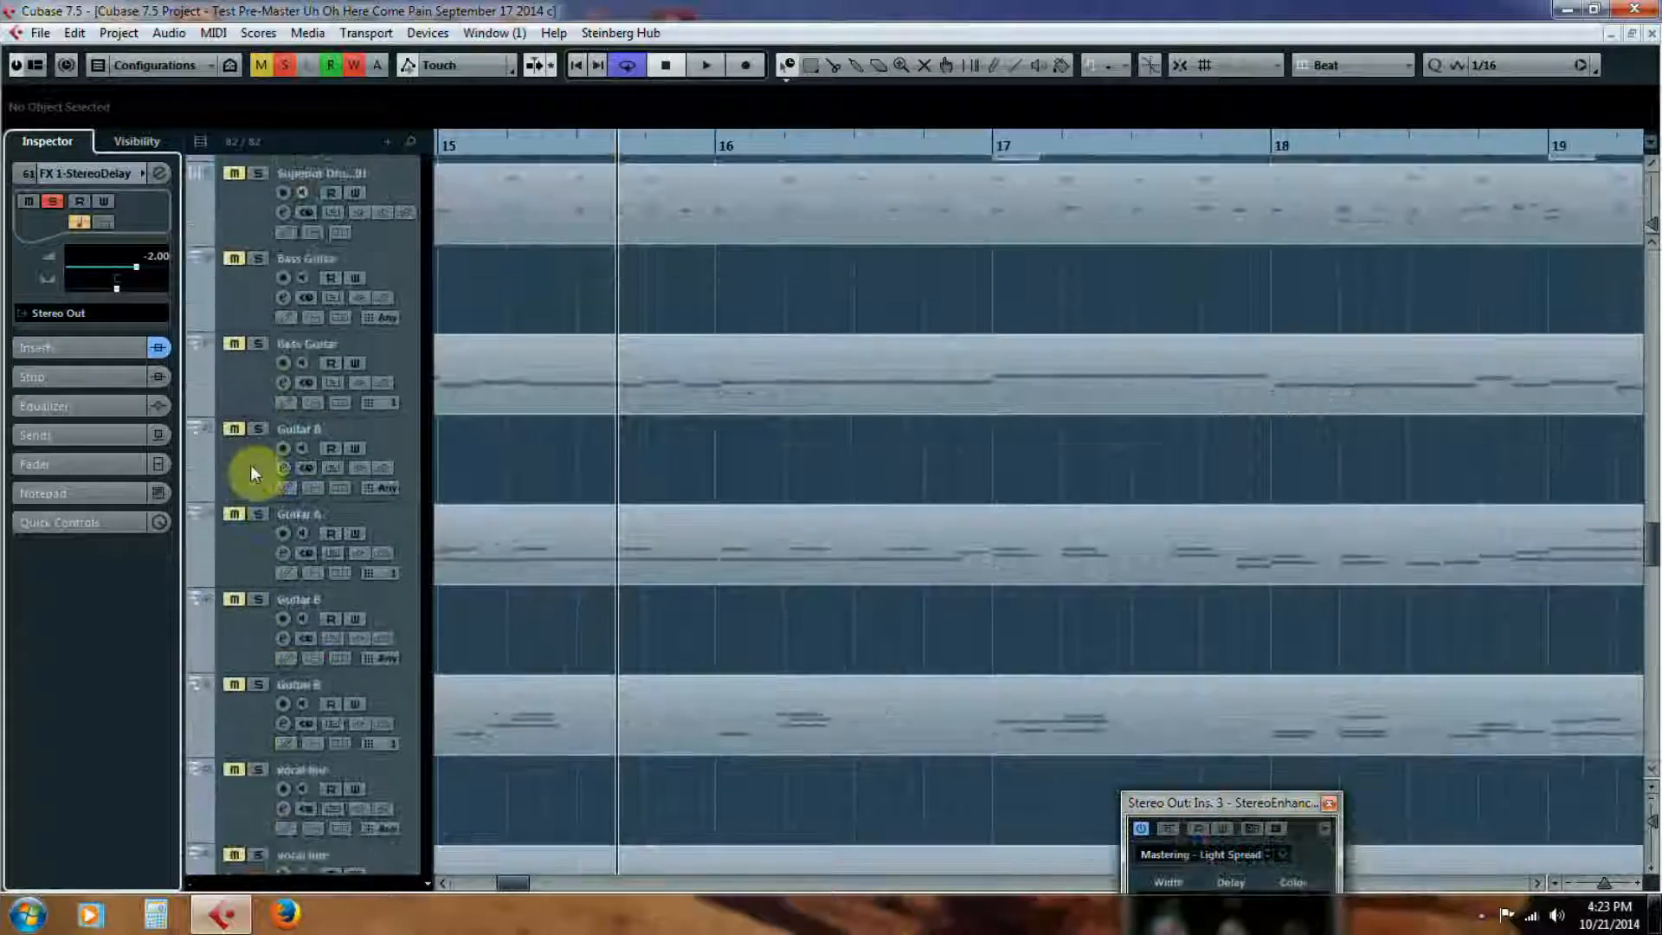
scroll(251, 464, up, 10)
scroll(251, 472, down, 10)
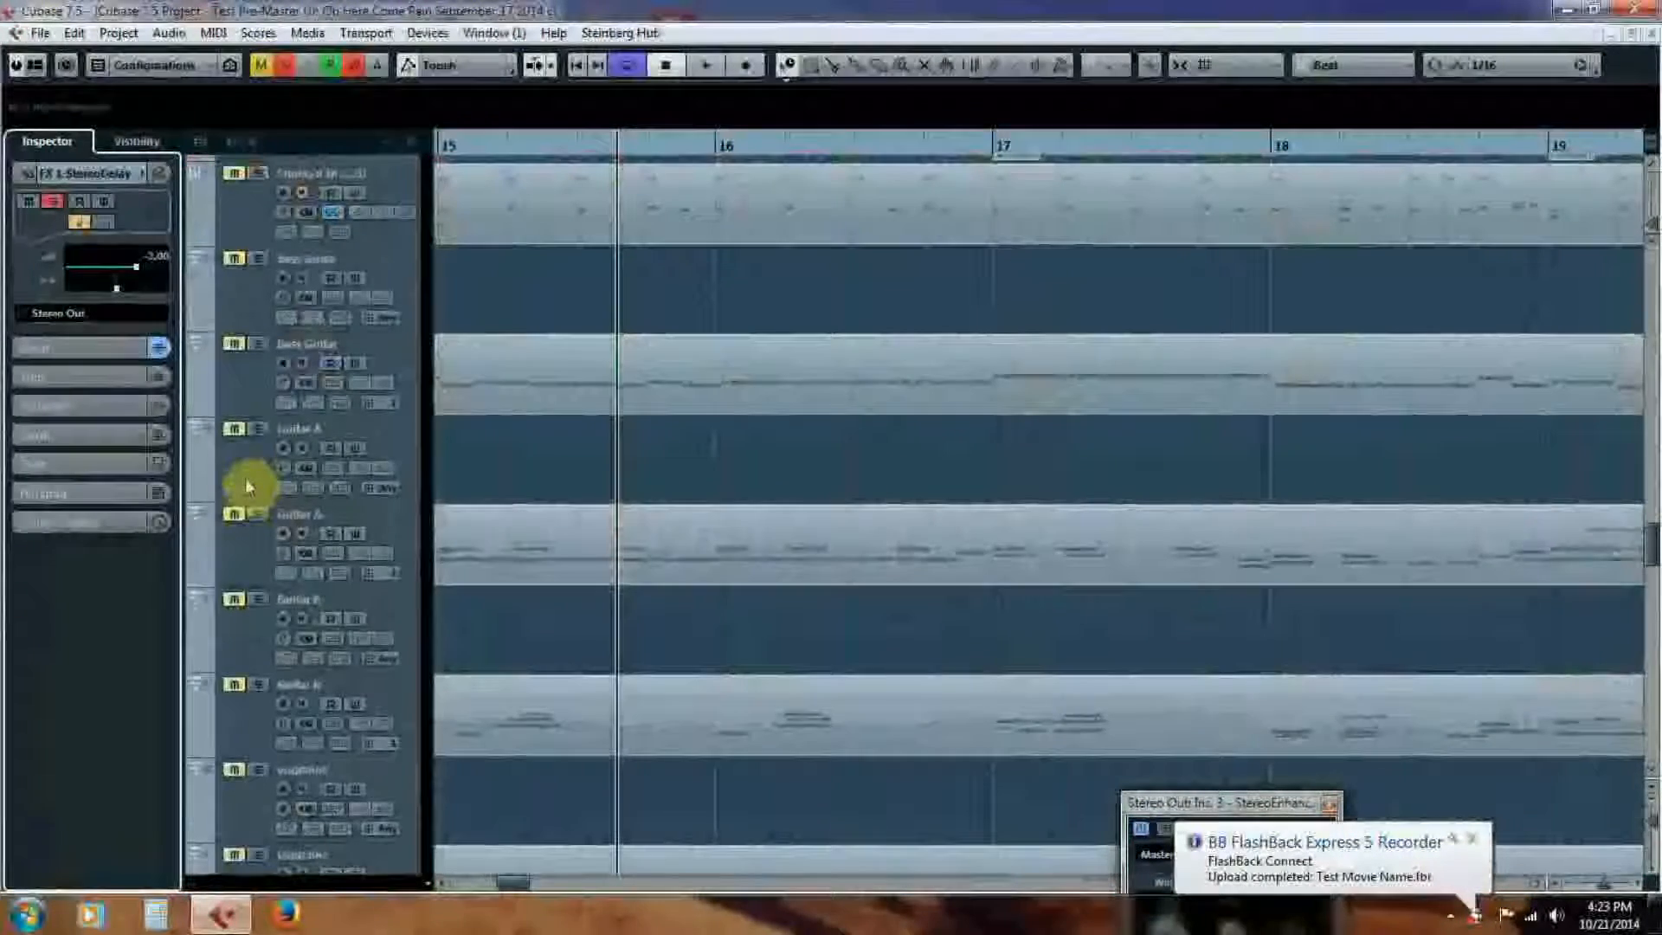
scroll(247, 487, down, 8)
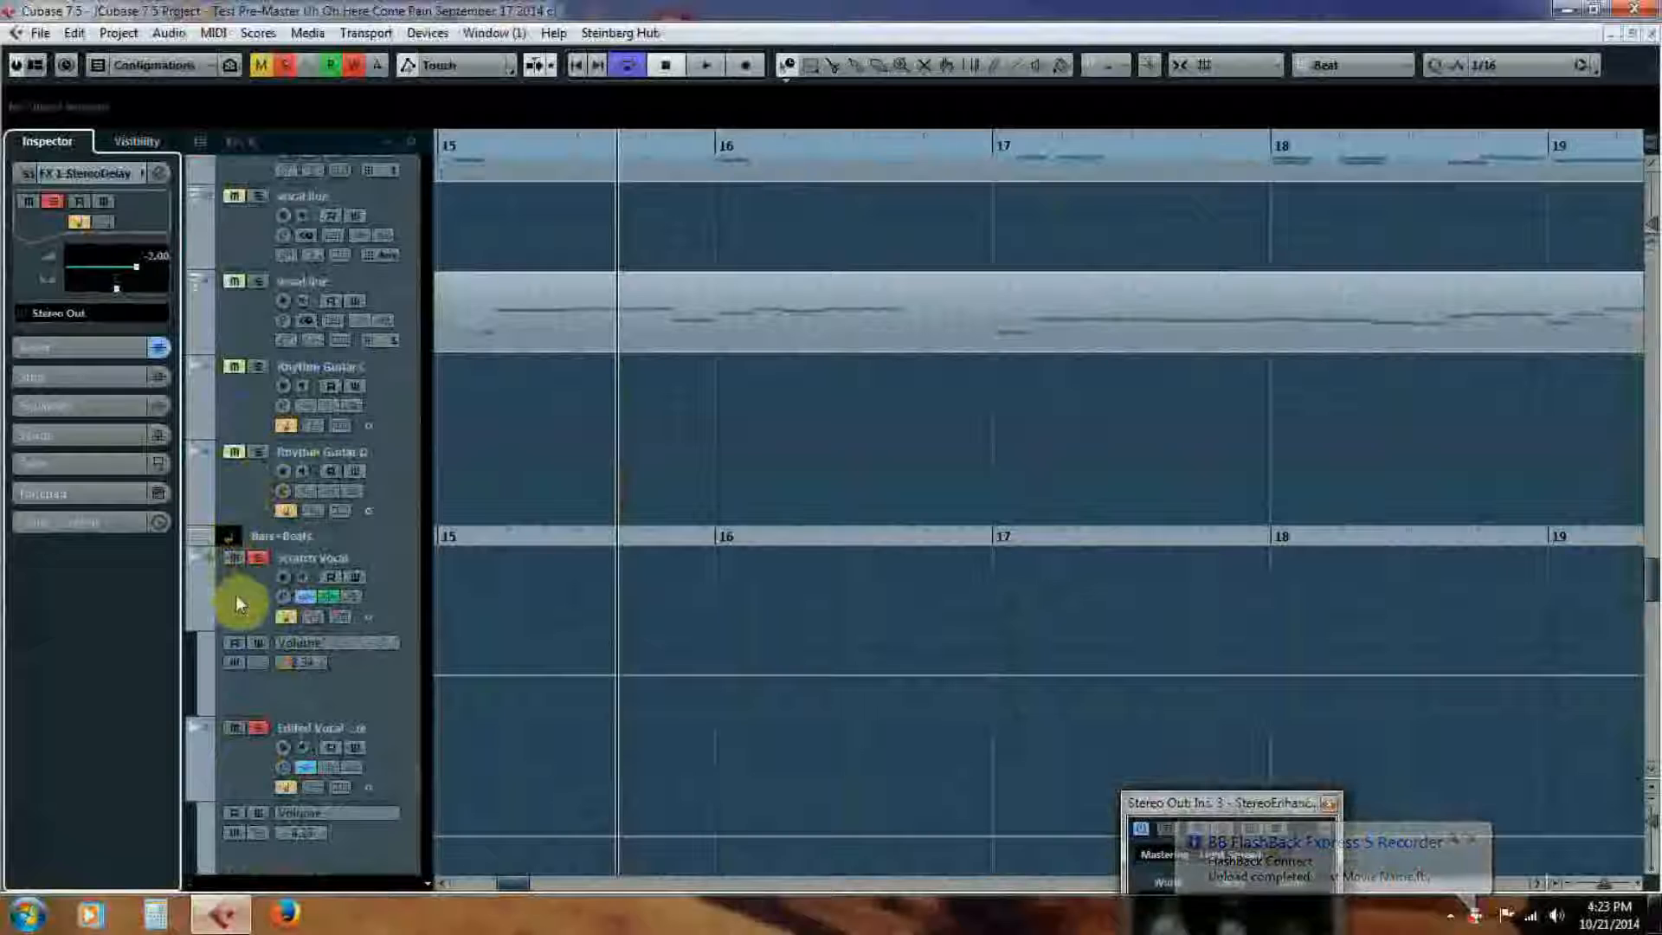
scroll(235, 606, down, 6)
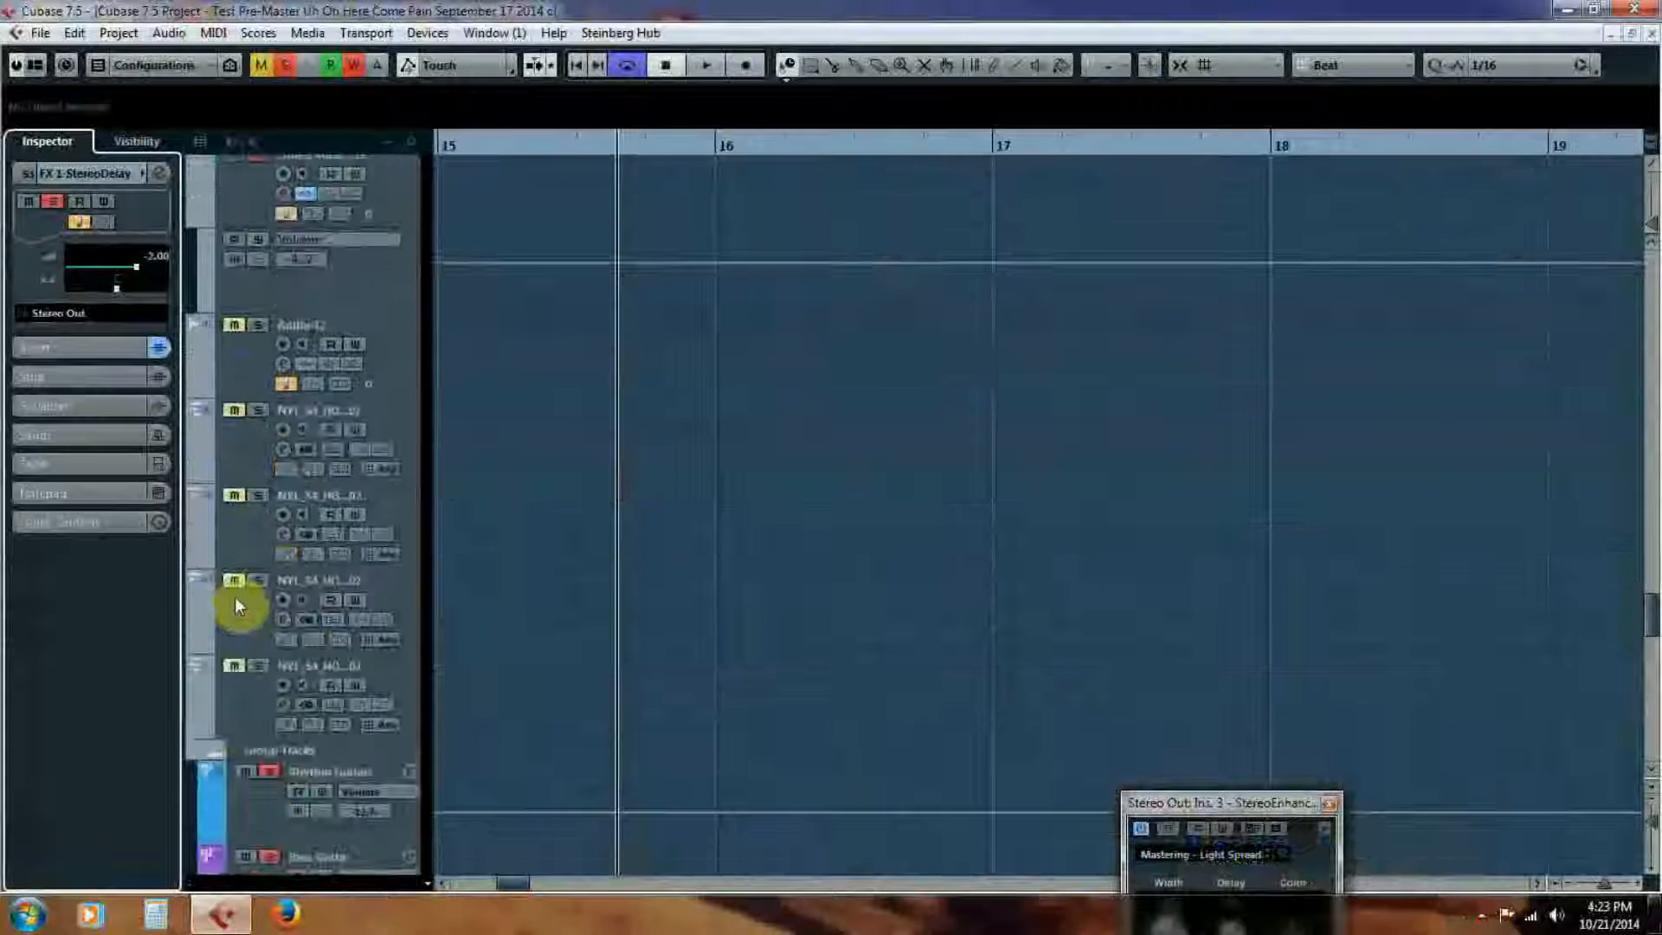
scroll(235, 604, down, 6)
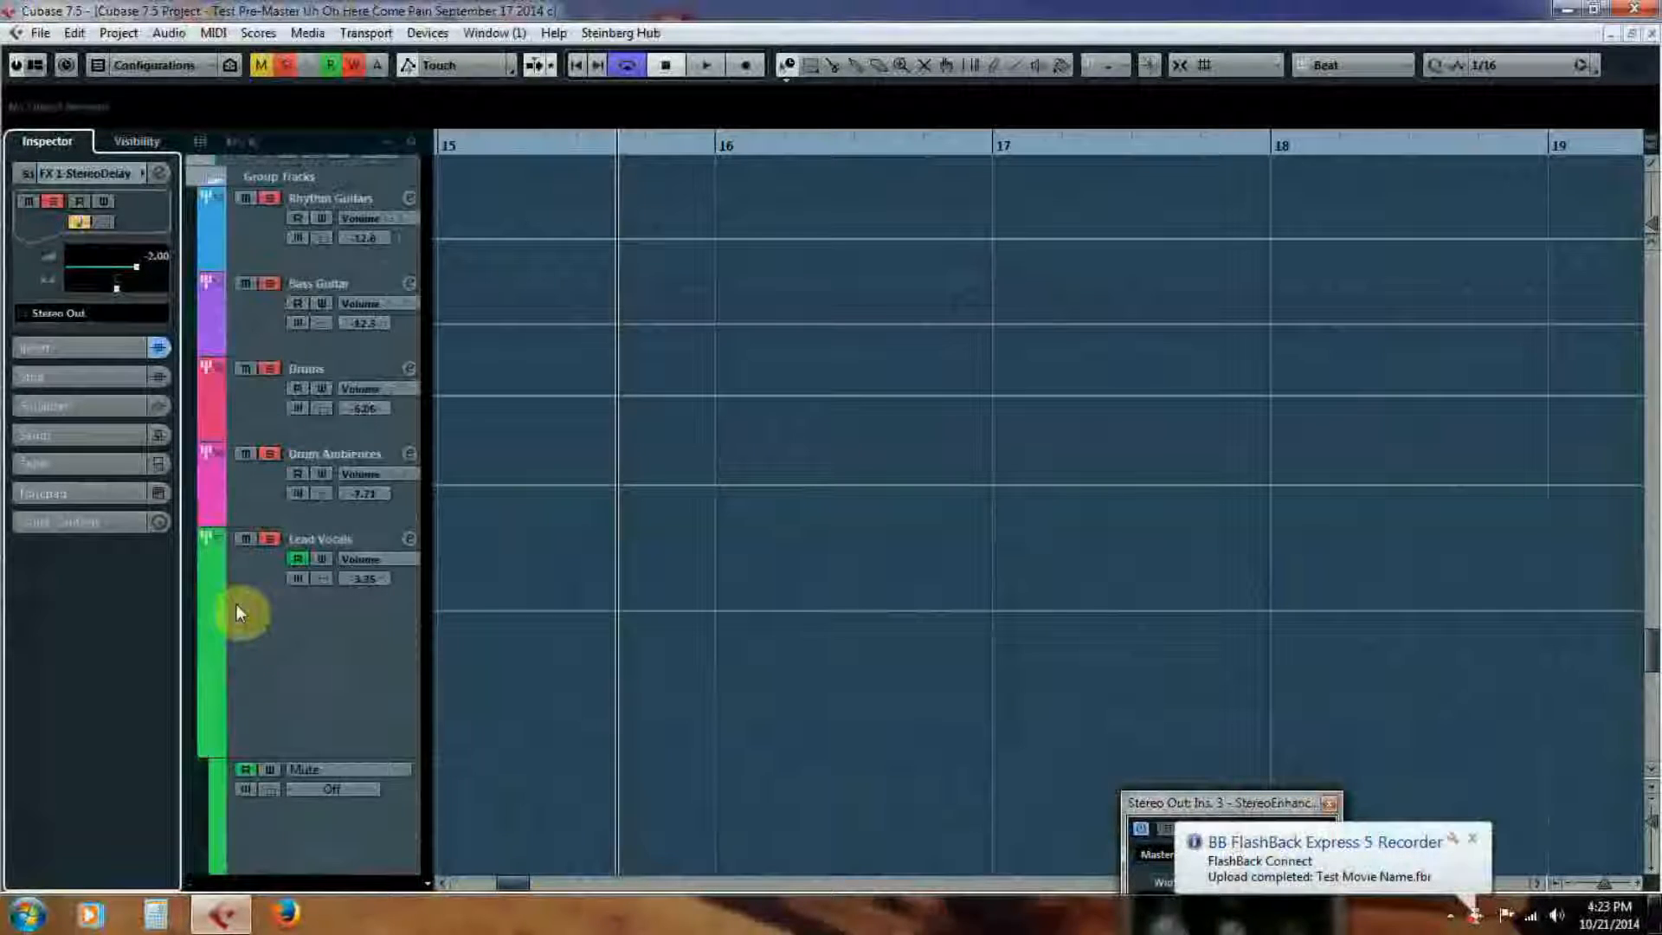
scroll(271, 637, down, 5)
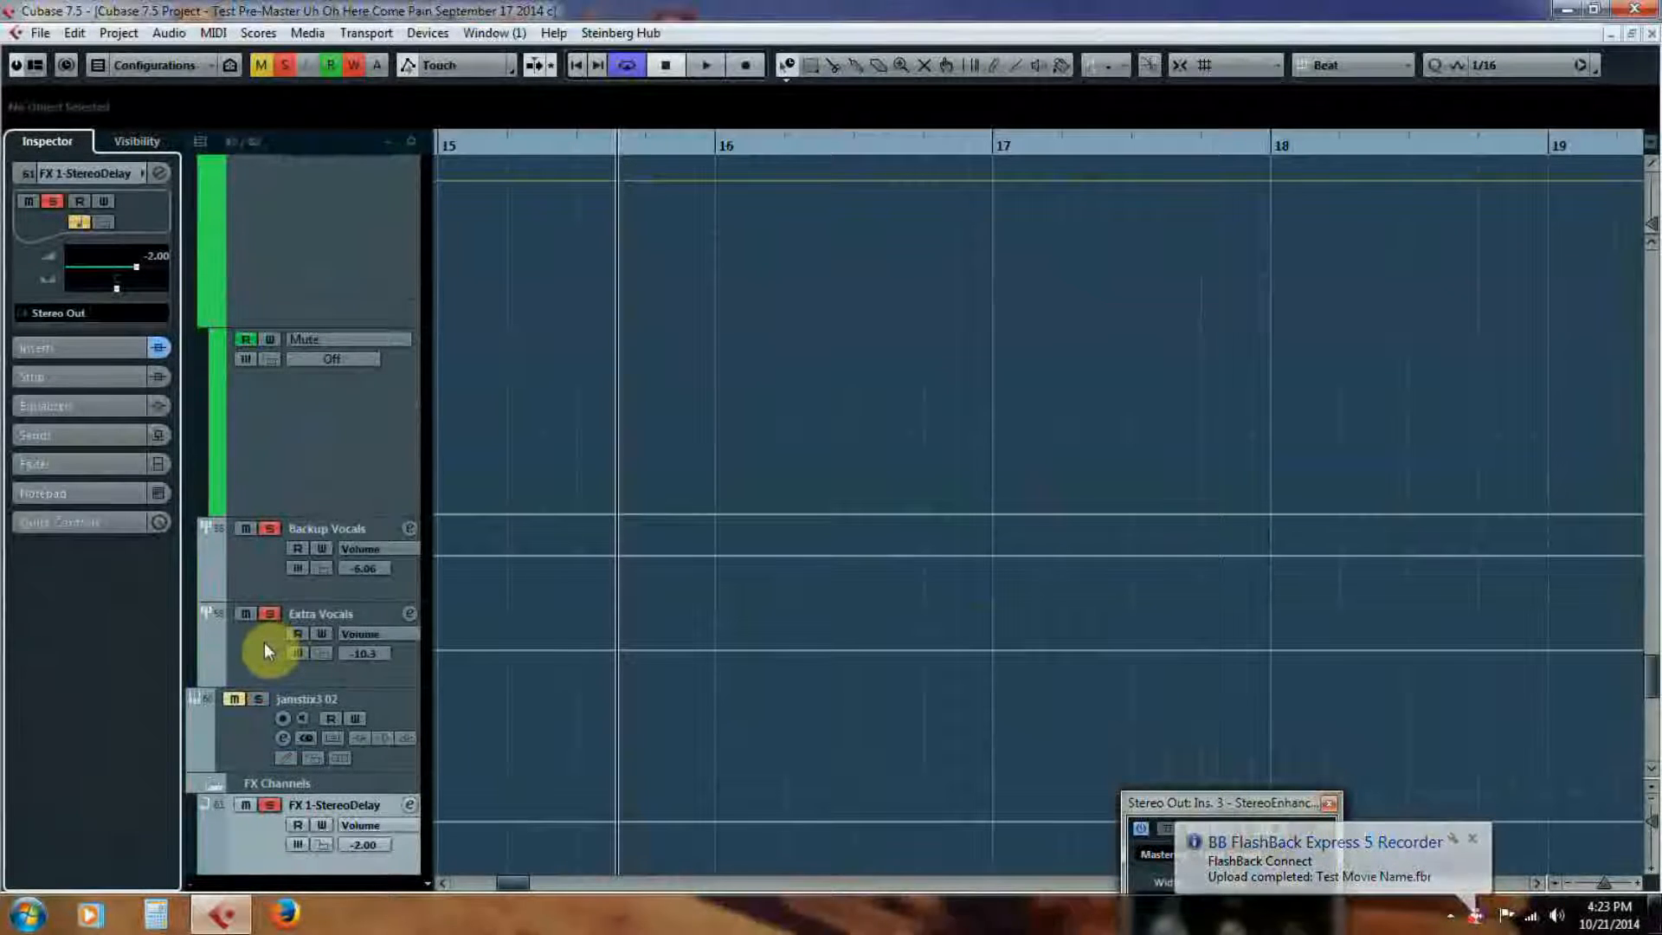
scroll(268, 642, down, 5)
scroll(267, 649, up, 5)
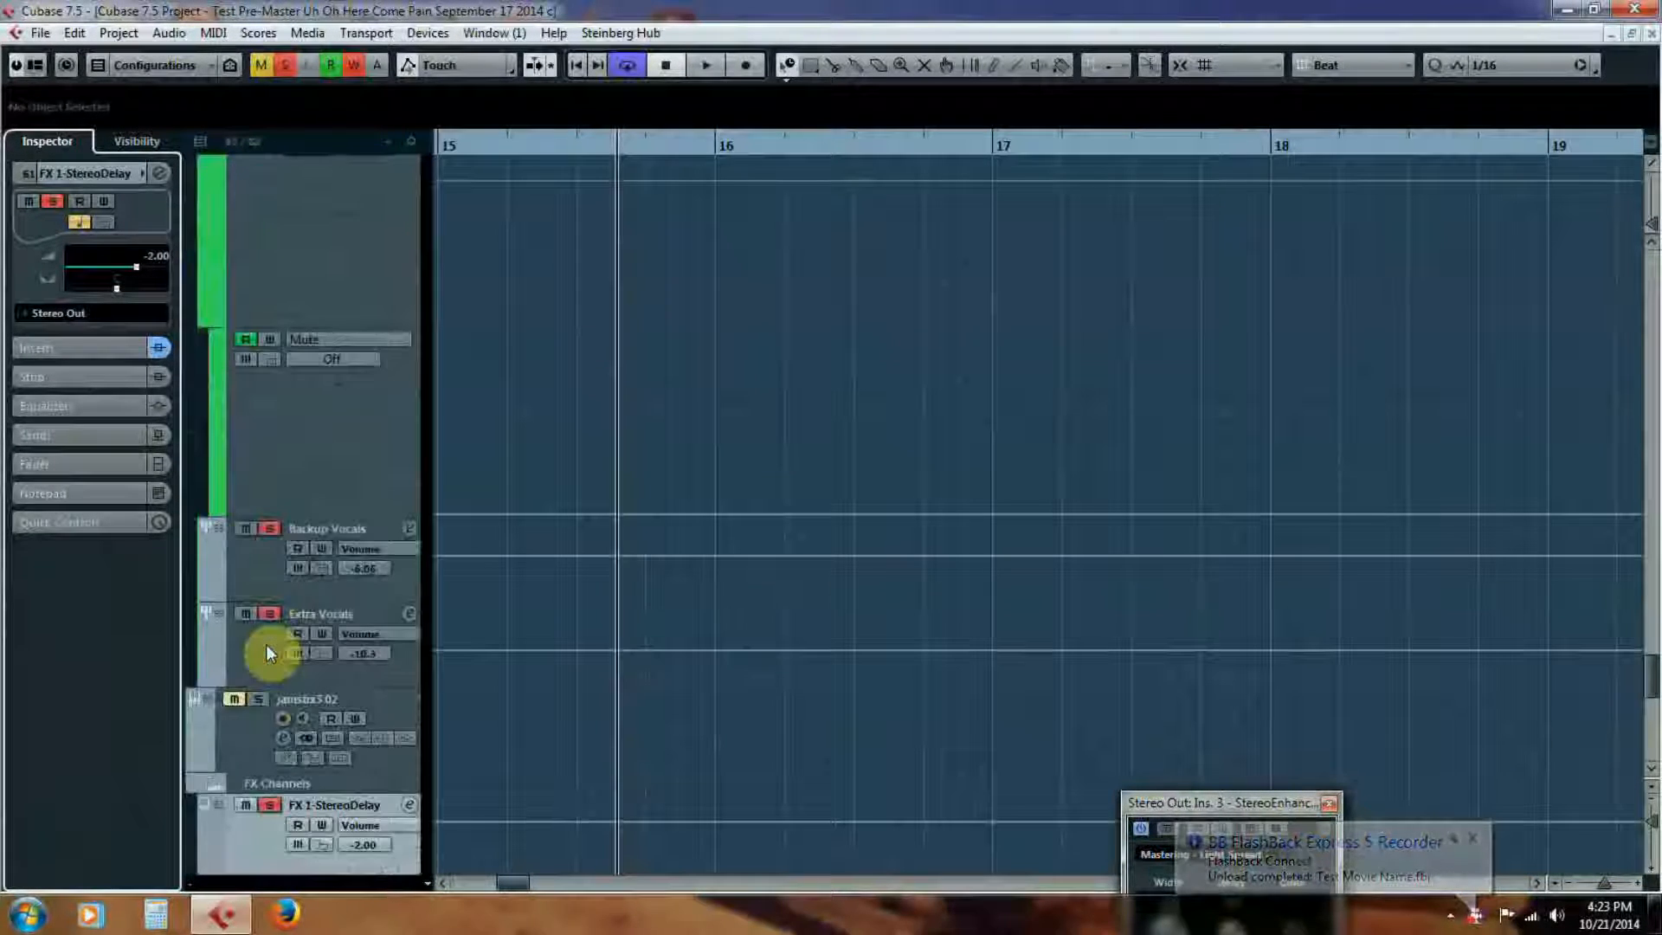
scroll(288, 656, up, 6)
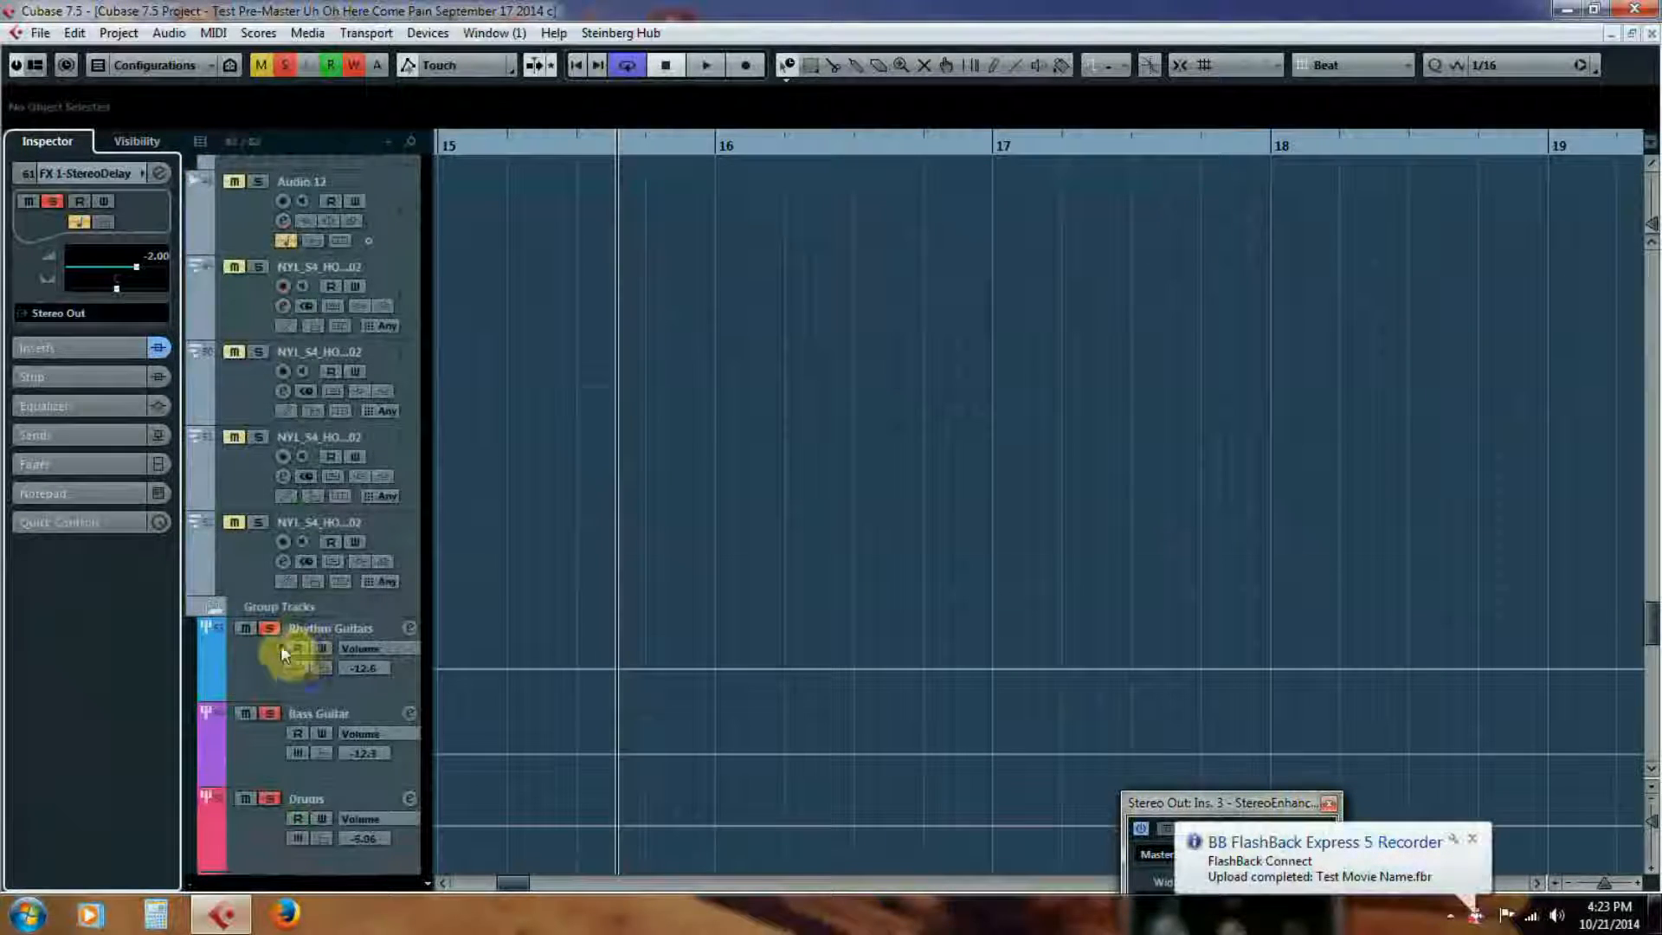
scroll(294, 642, up, 5)
scroll(279, 630, up, 10)
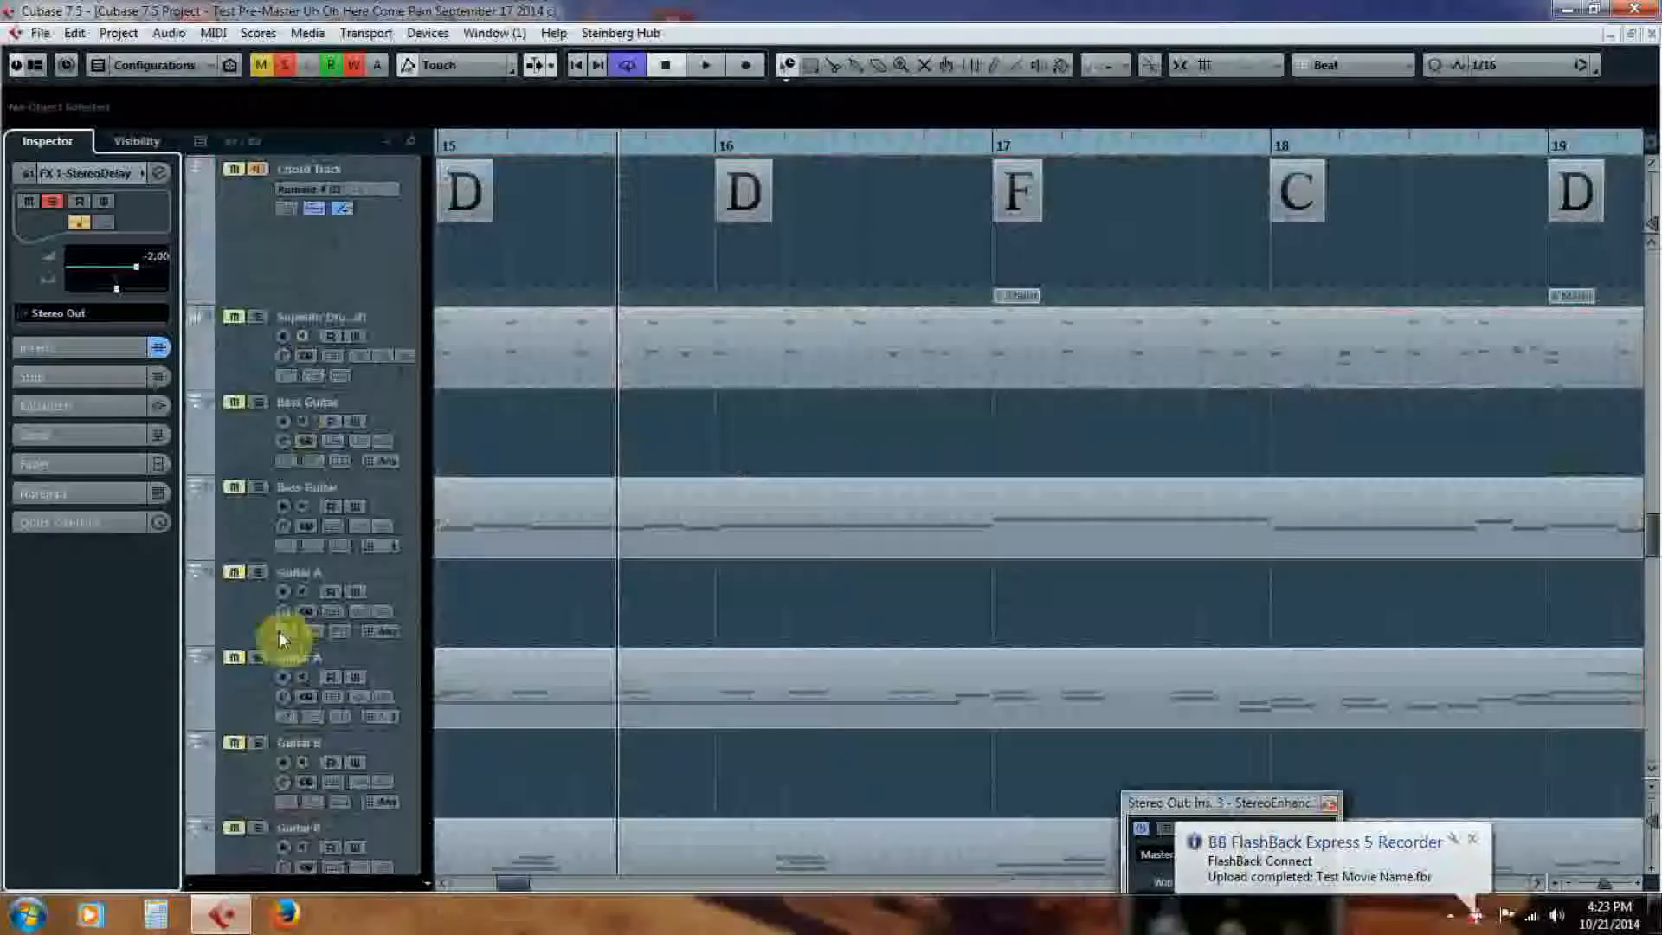
- Play the project while locating the lead vocal tracks, select the Lead Vocals chorus track, and stop playback
click(710, 64)
scroll(484, 448, down, 15)
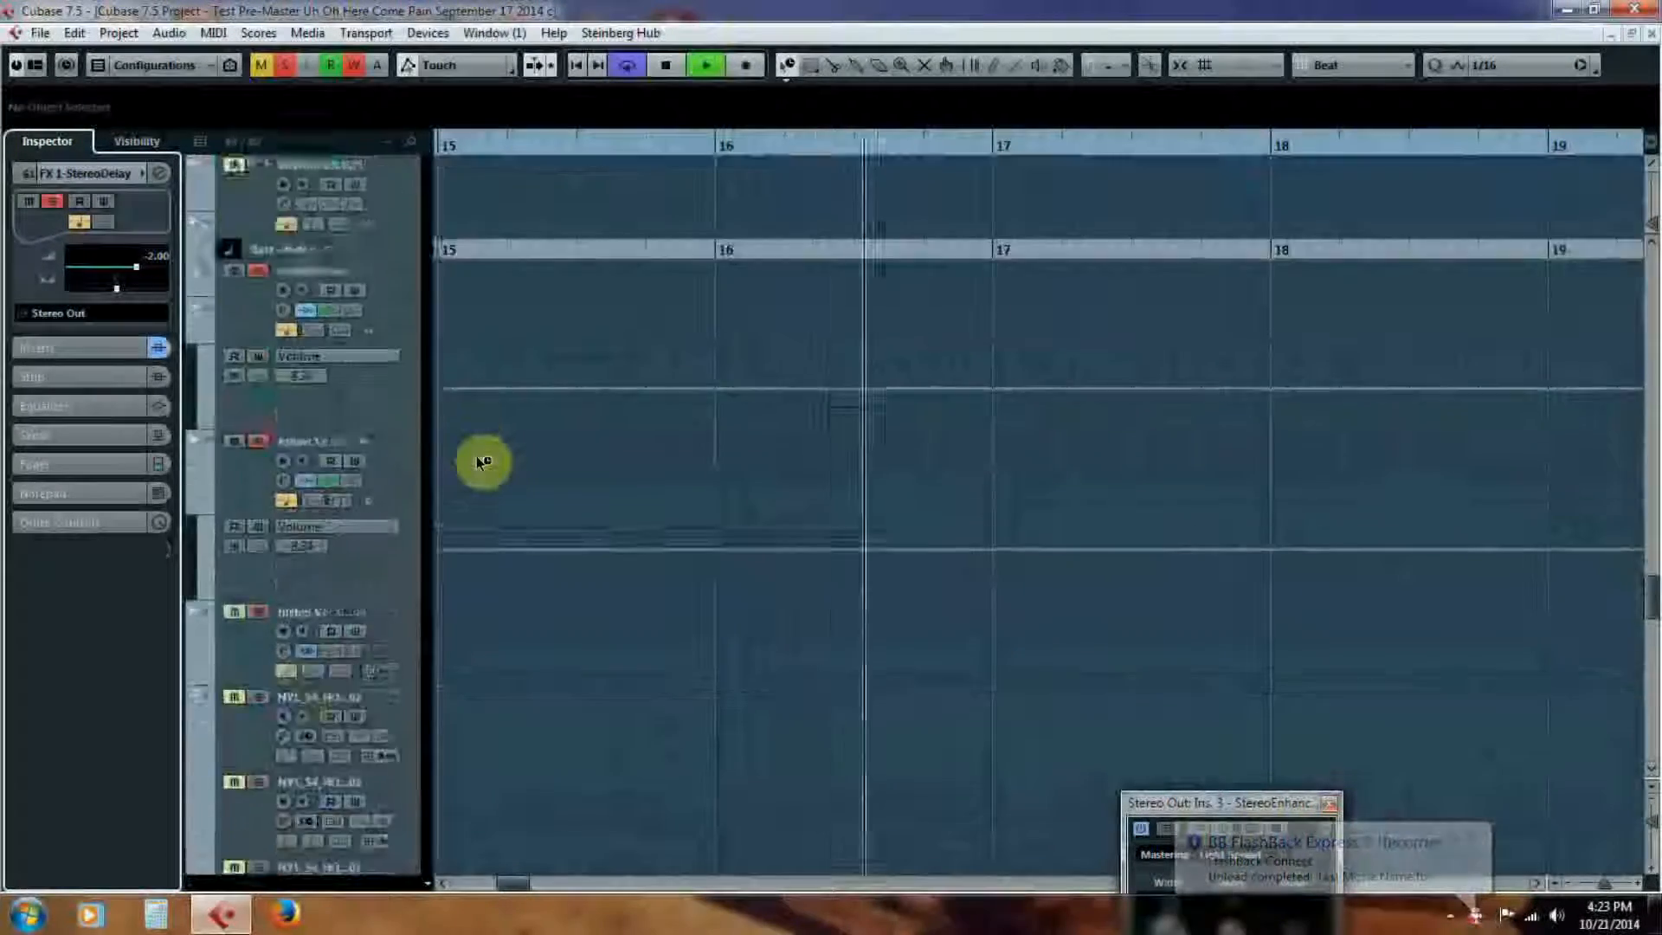
scroll(482, 468, up, 10)
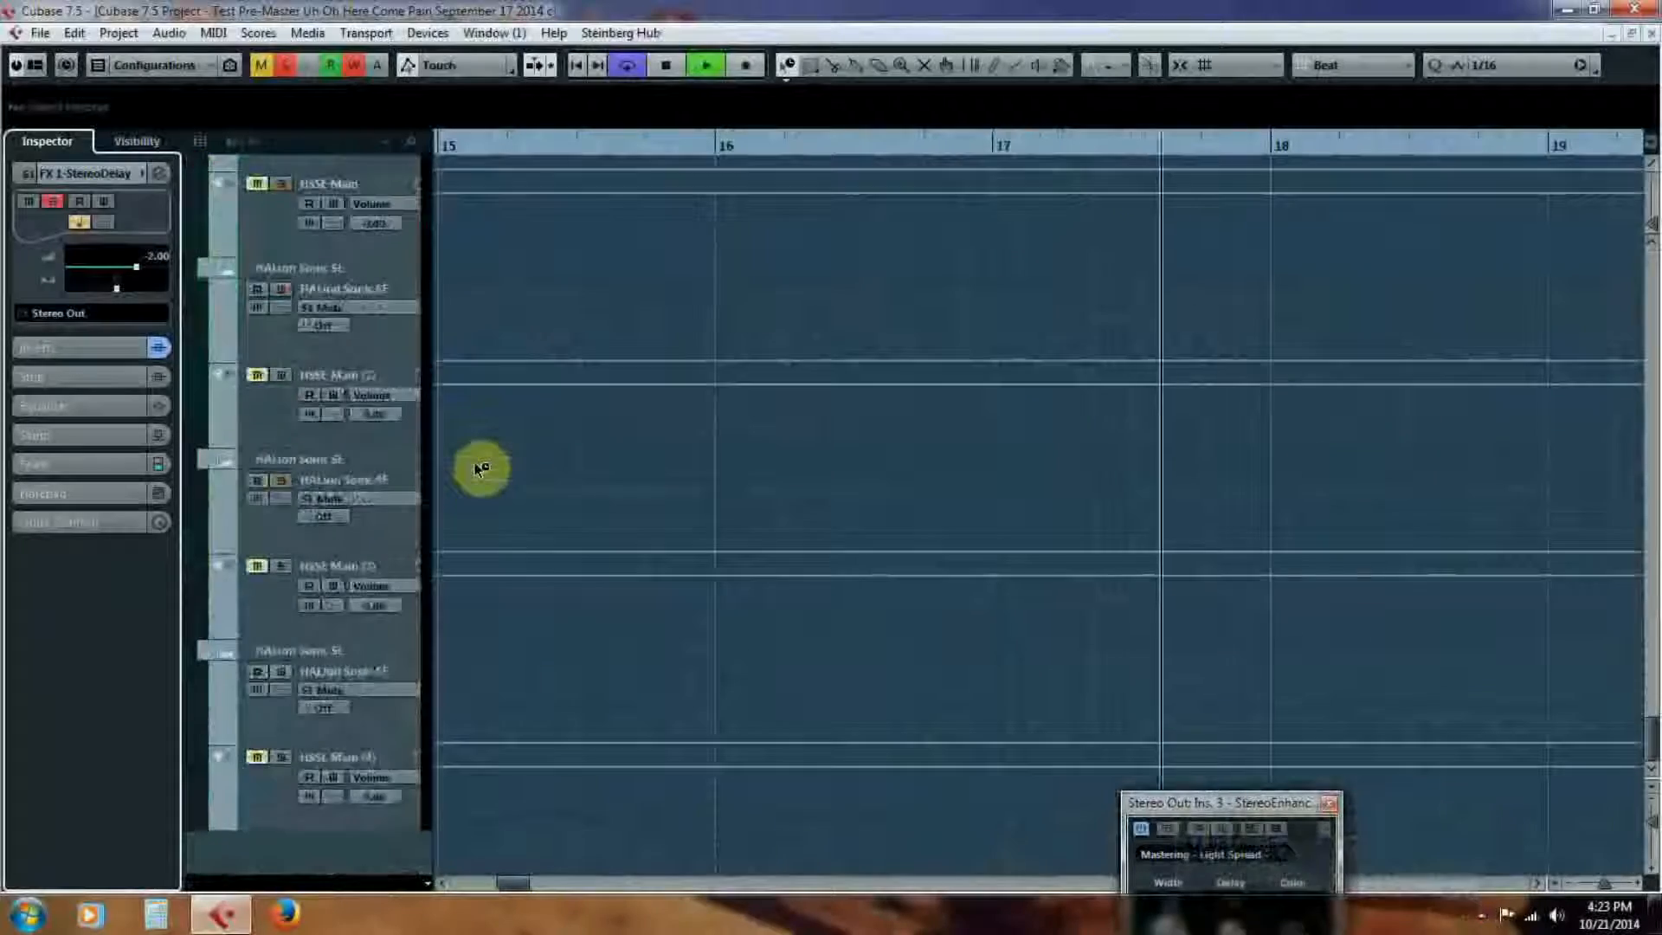
scroll(481, 467, up, 15)
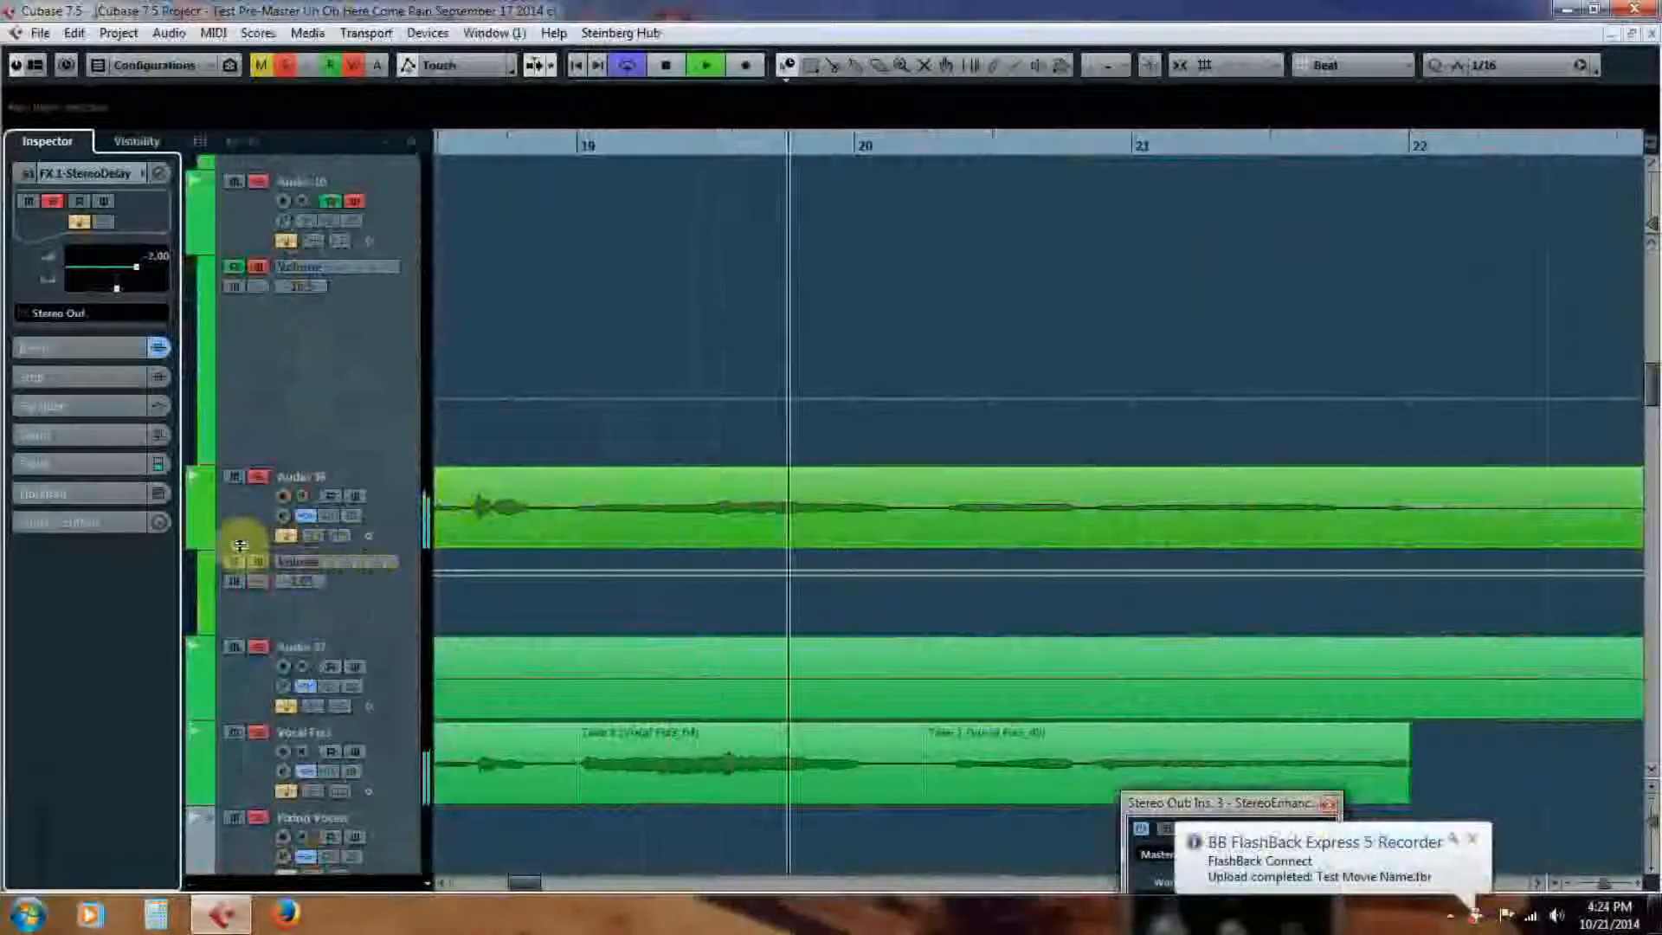
scroll(459, 453, up, 4)
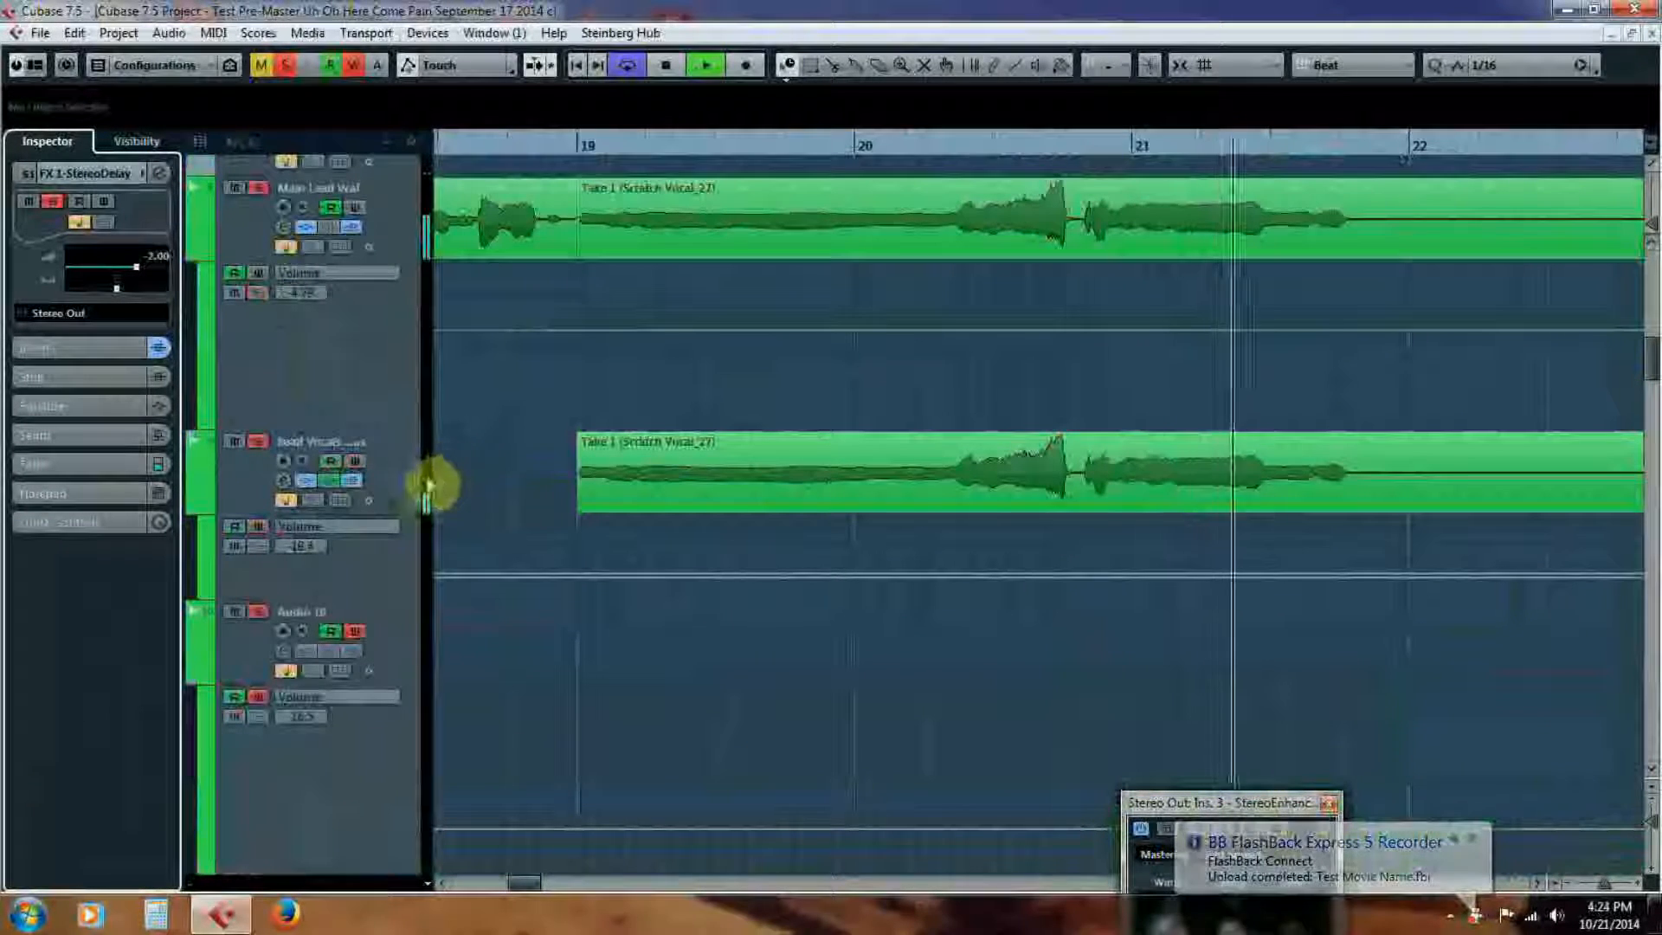
click(249, 476)
click(669, 69)
- Return to the project start, select the Main Lead Vcal track, and place the project cursor at bar 11
click(575, 66)
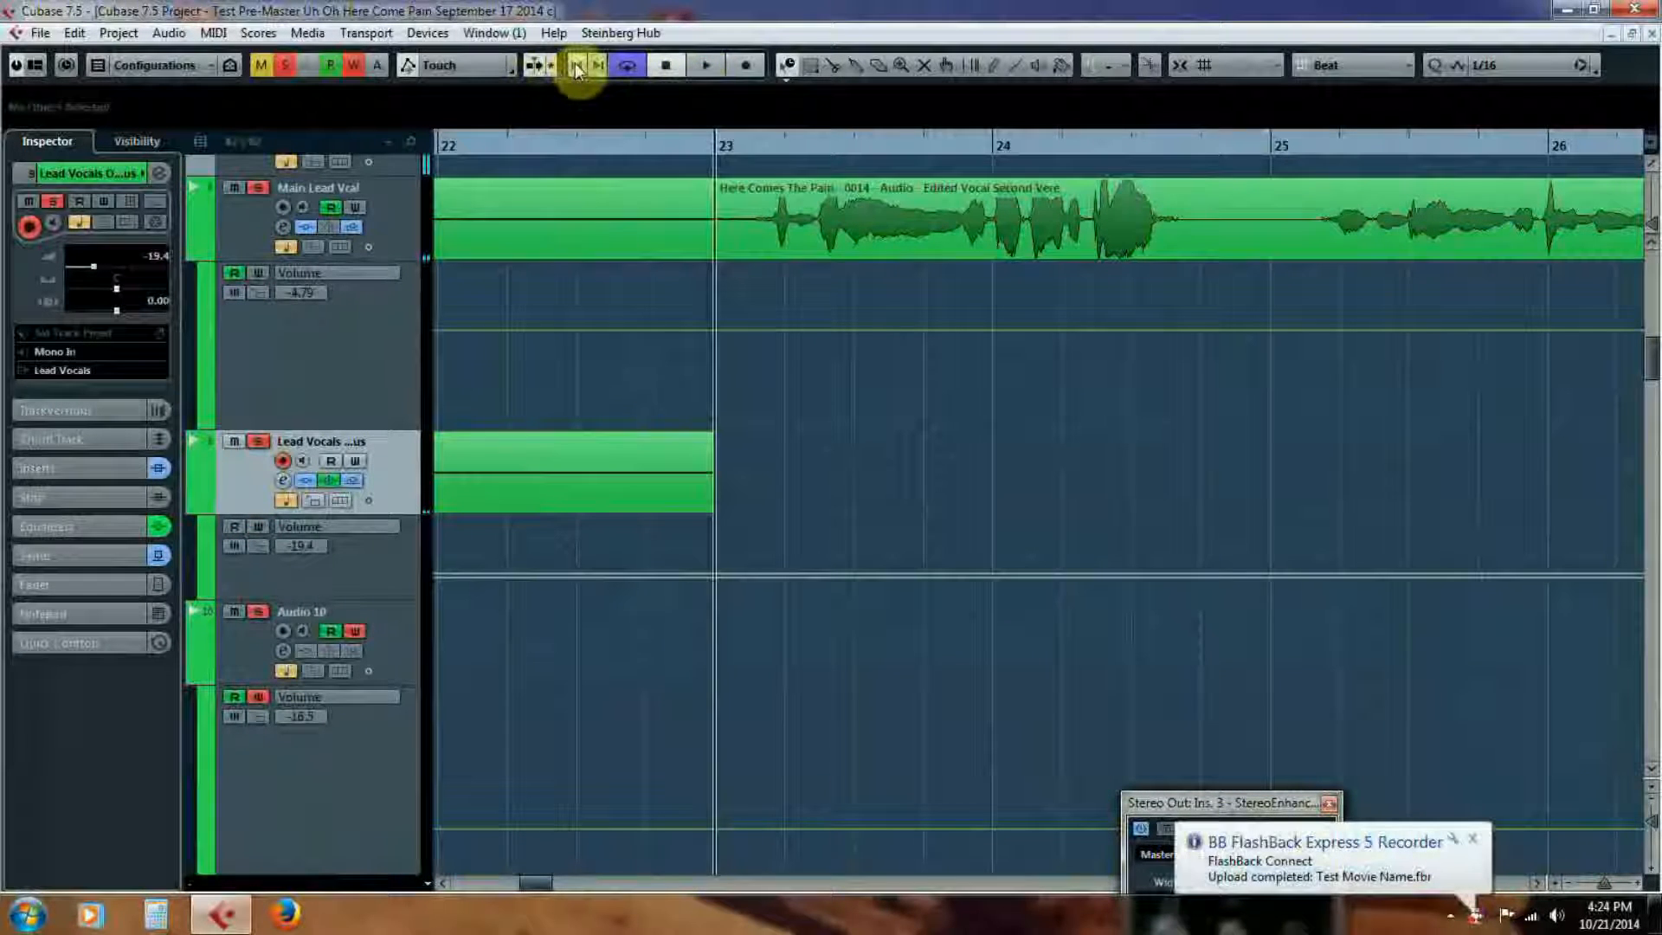
click(576, 66)
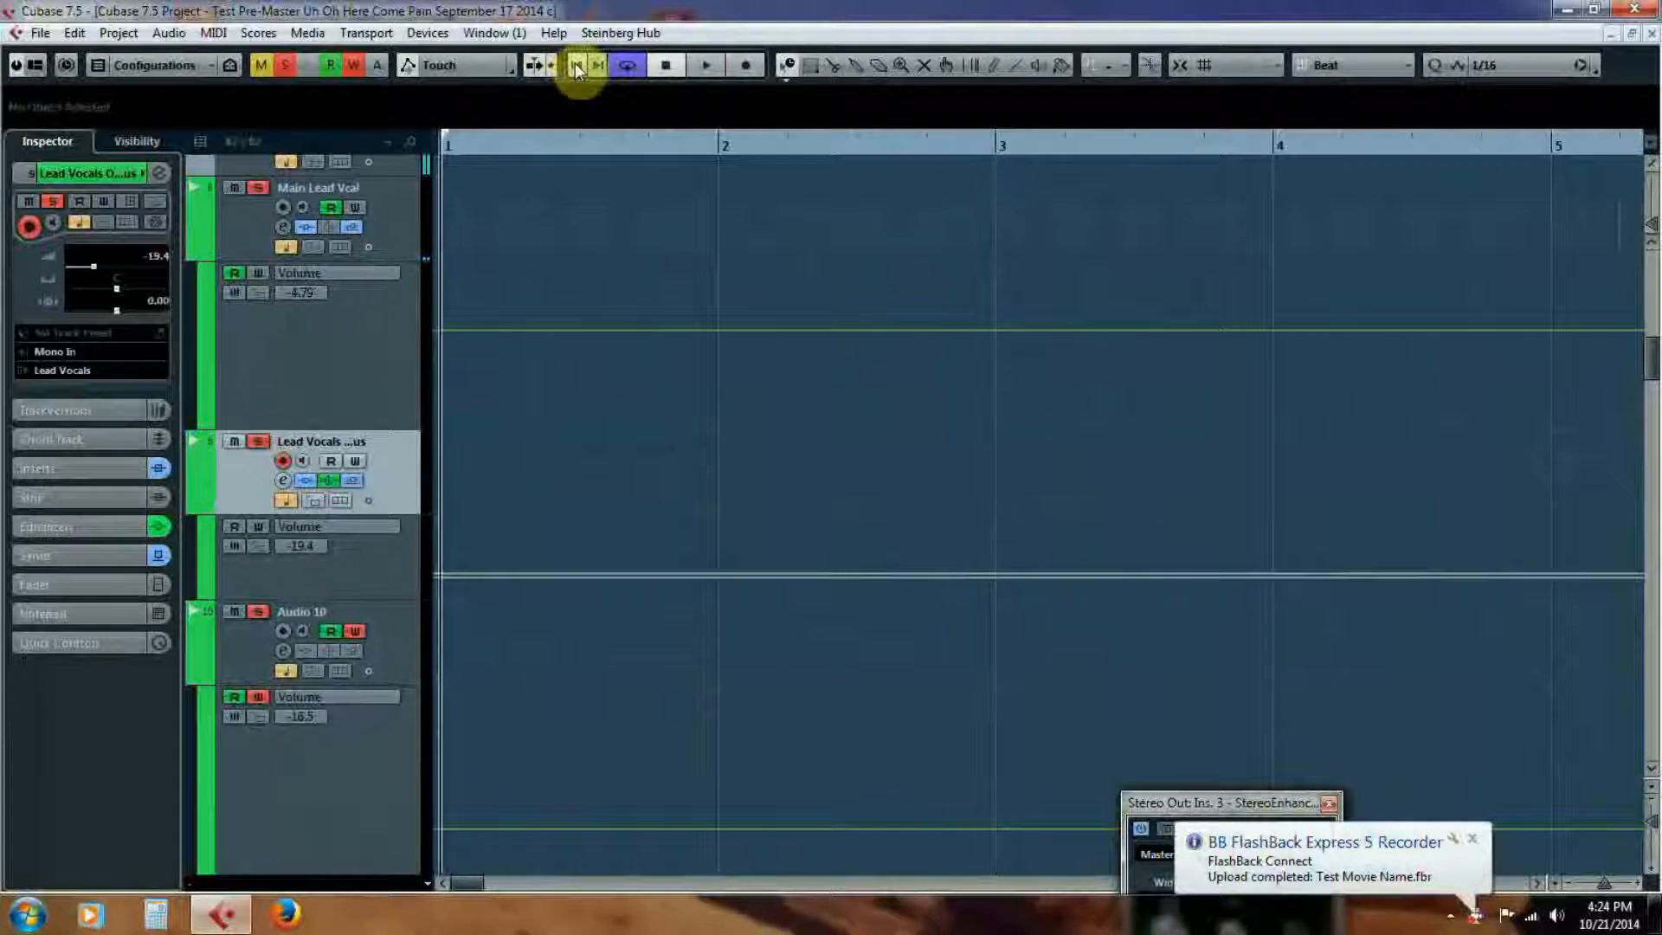
mouse_move(475, 881)
mouse_down()
mouse_move(517, 885)
mouse_move(486, 870)
mouse_up()
click(236, 240)
click(567, 146)
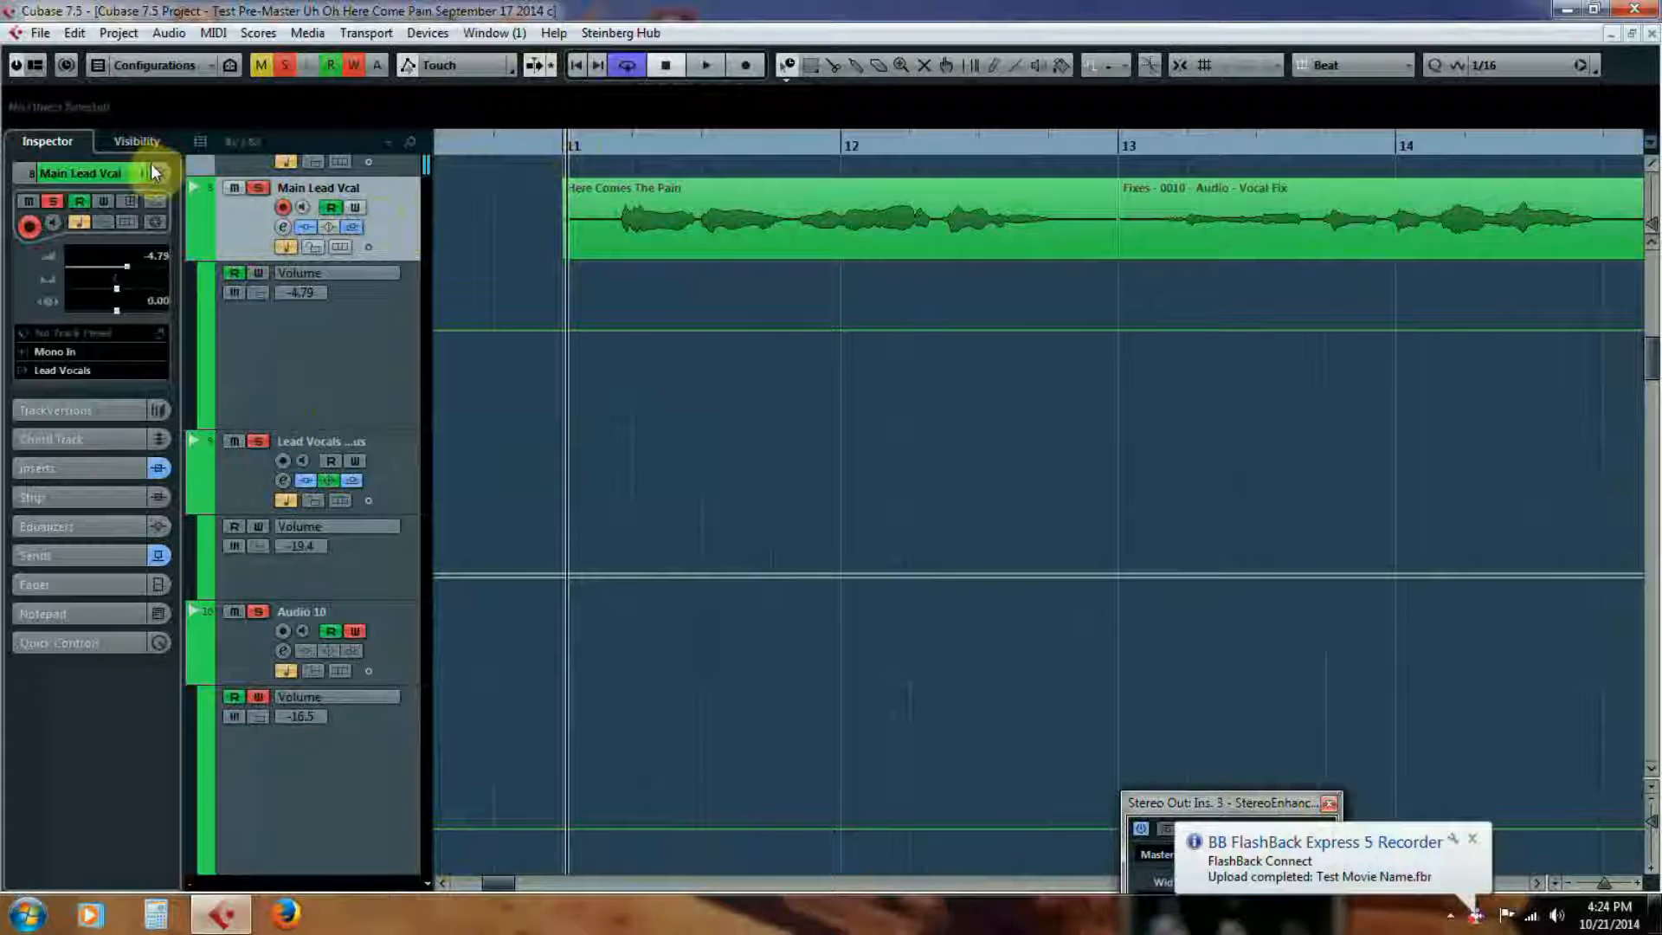
- Show the Main Lead Vcal channel settings and examine the side-chain entry among its second send's destinations without changing it
click(156, 172)
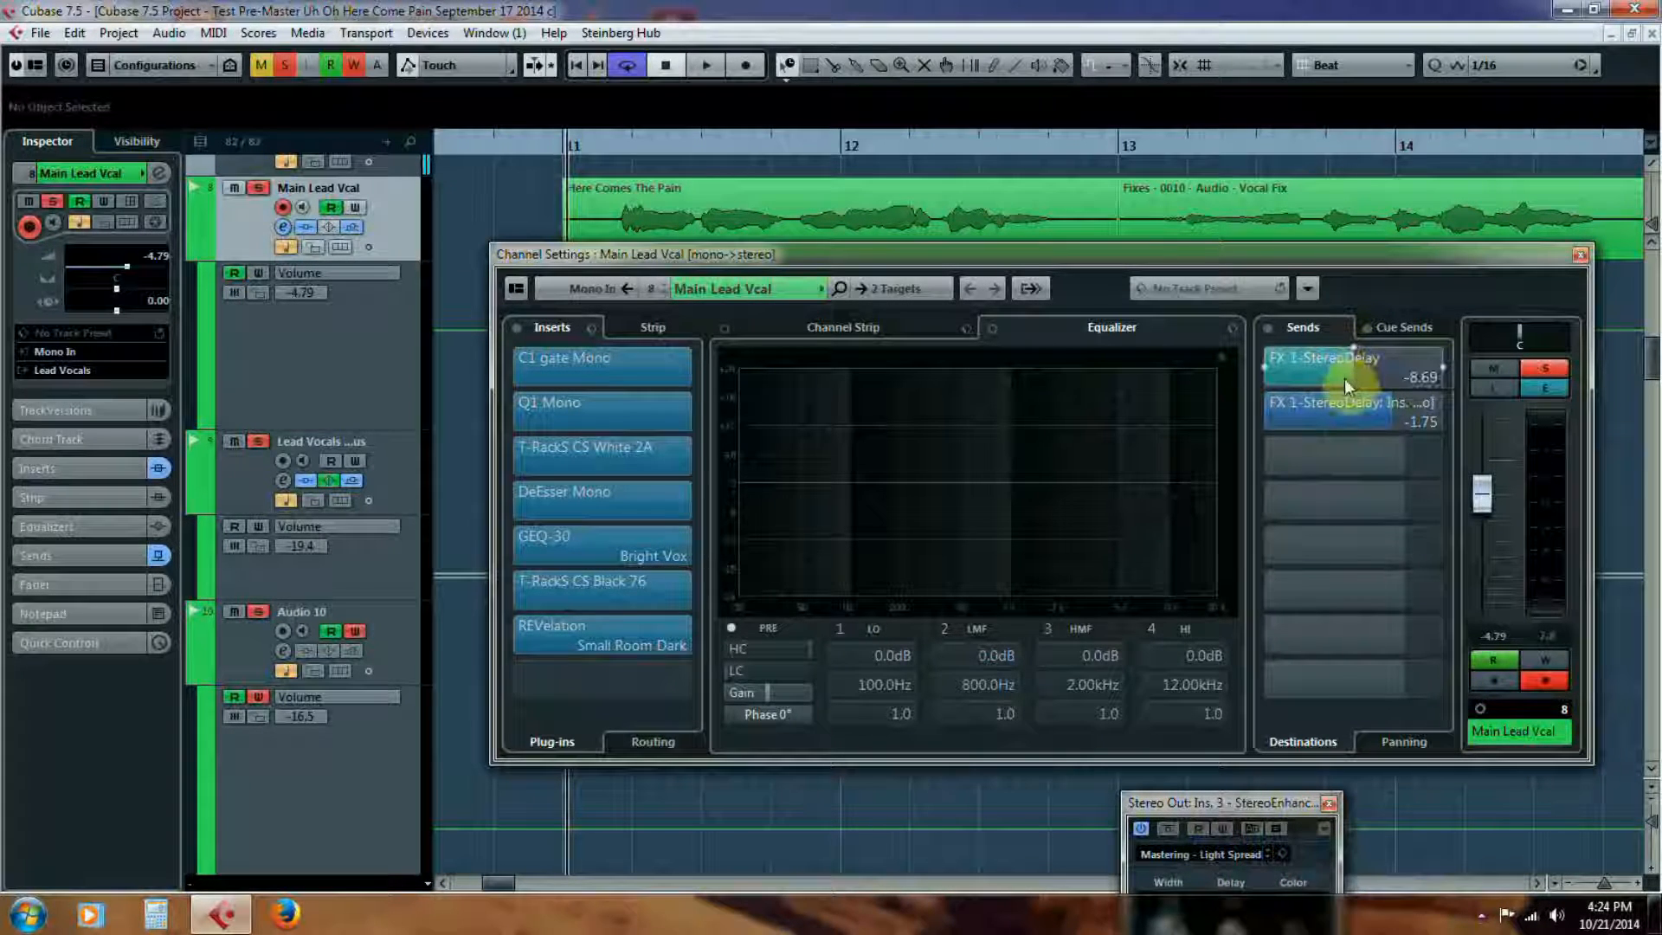
click(1442, 412)
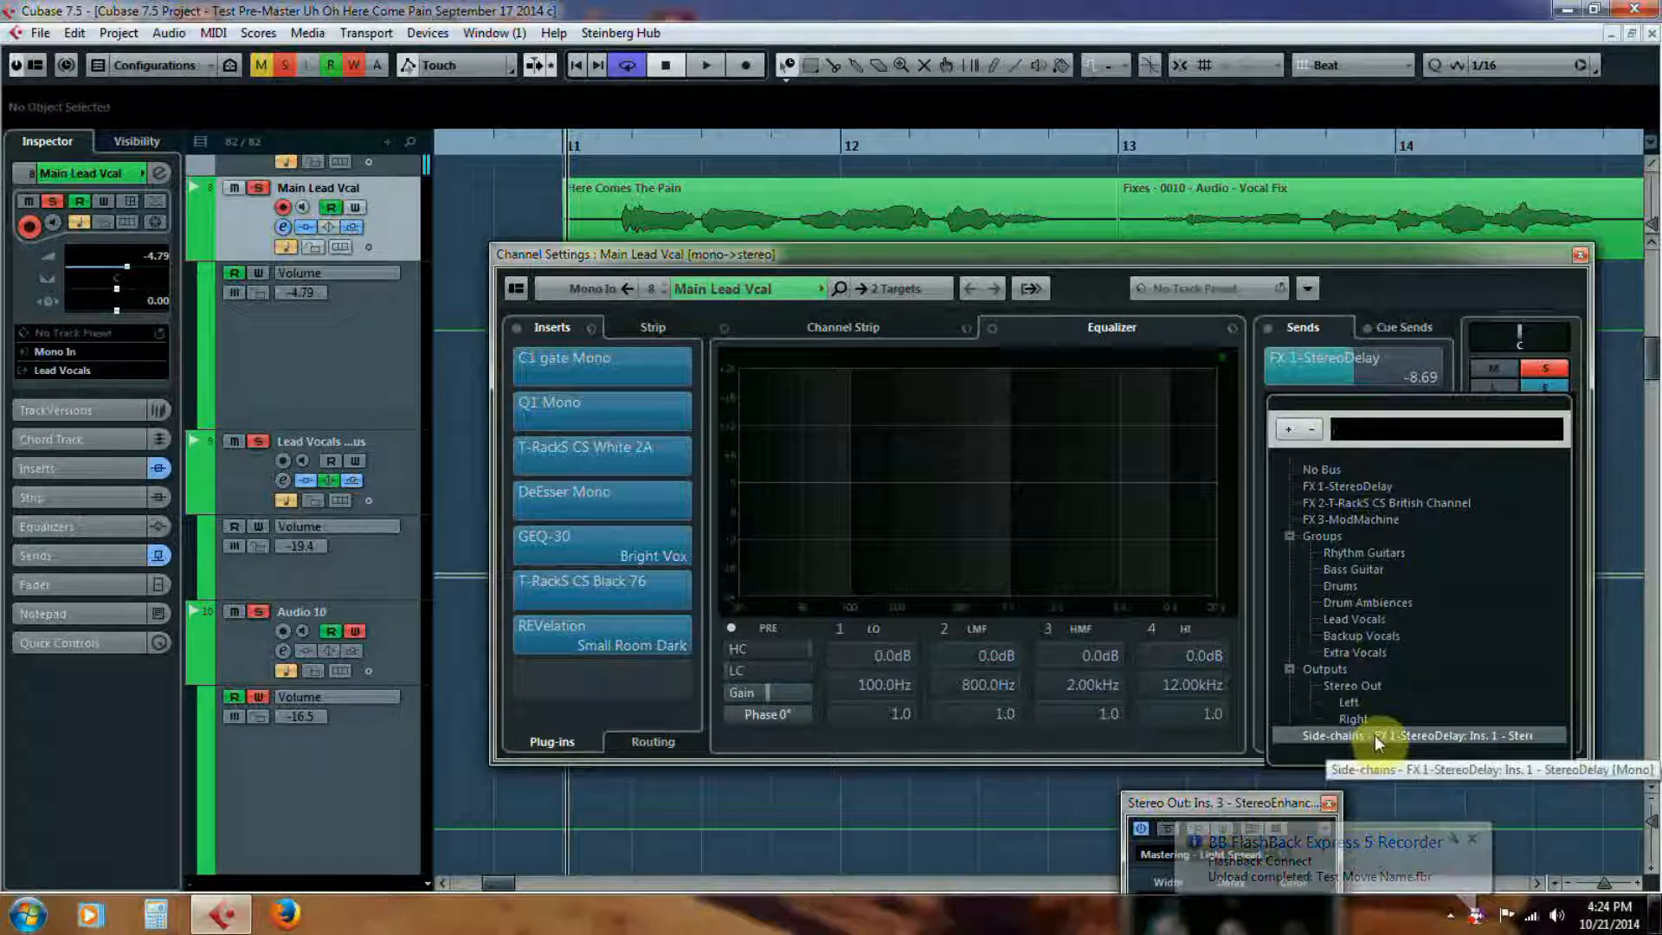
click(1228, 248)
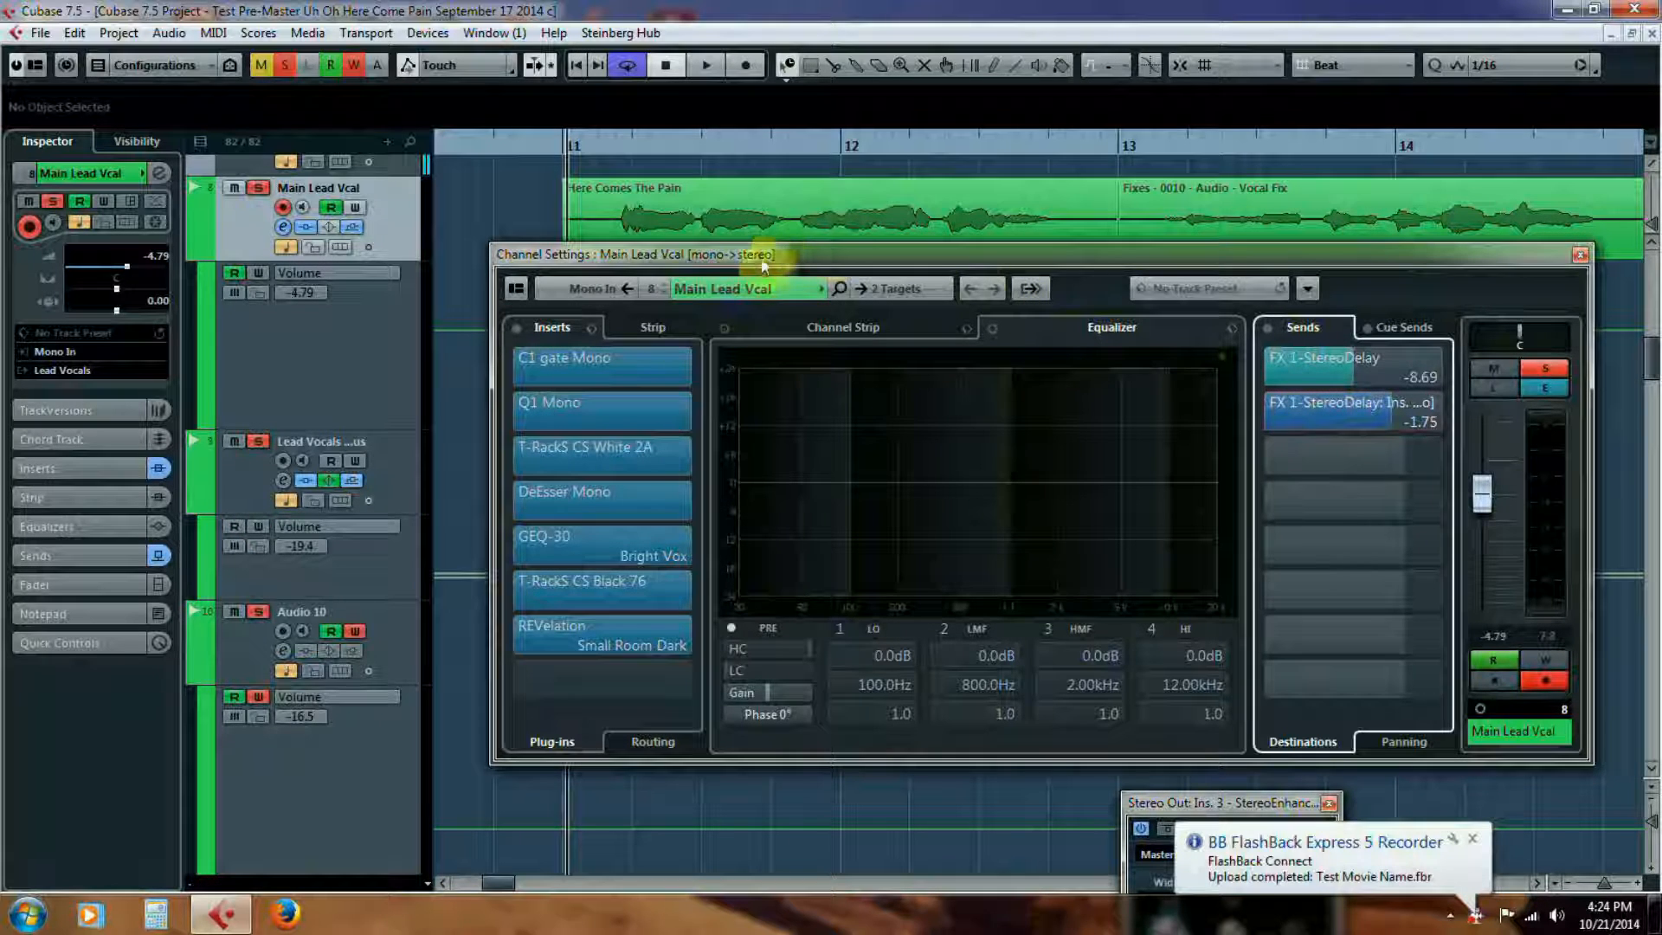
- Lower the Main Lead Vcal's first FX 1-StereoDelay send to -11.0 during playback, stop, and close the channel settings
click(707, 65)
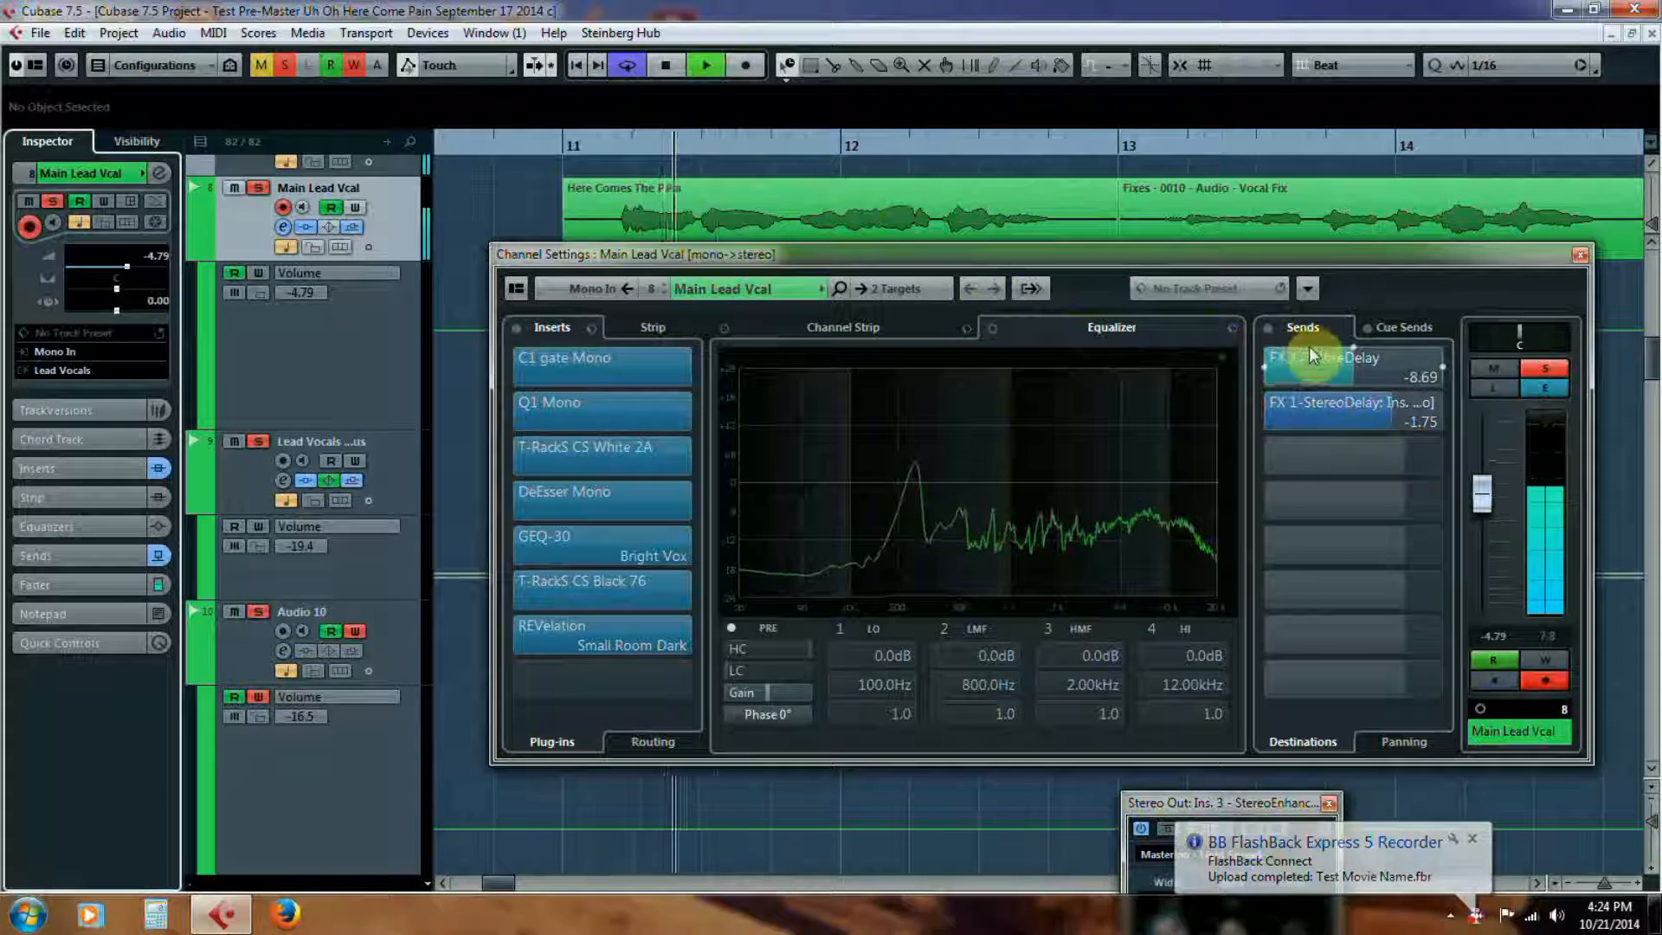
scroll(1325, 357, down, 4)
scroll(1326, 356, down, 1)
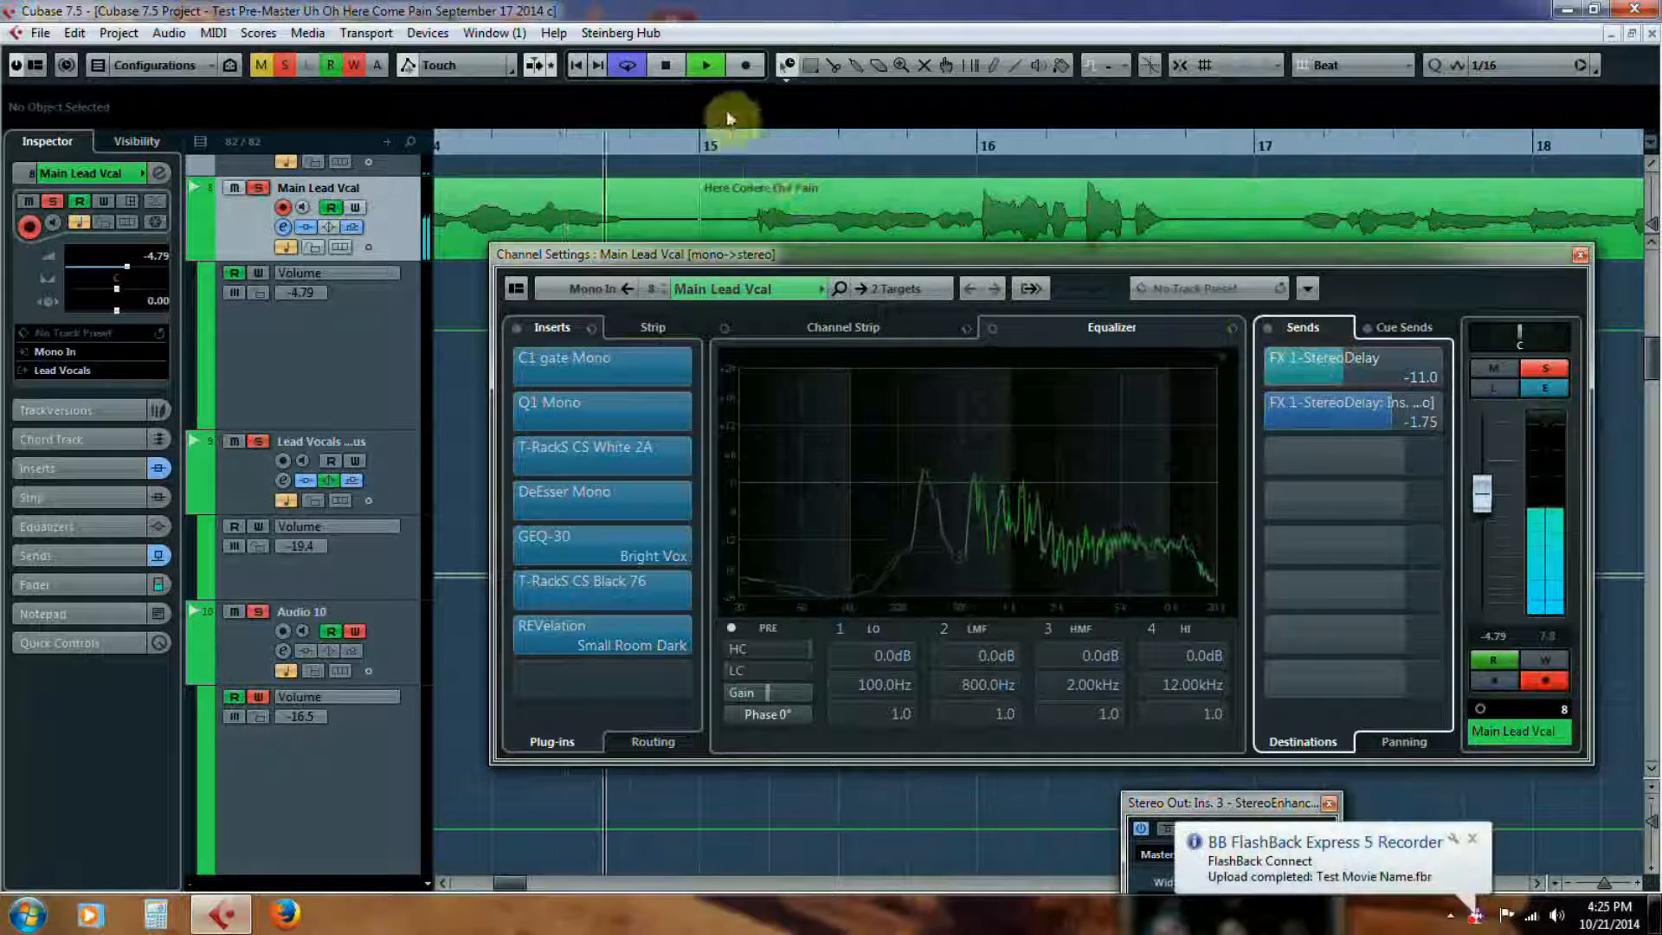
click(667, 60)
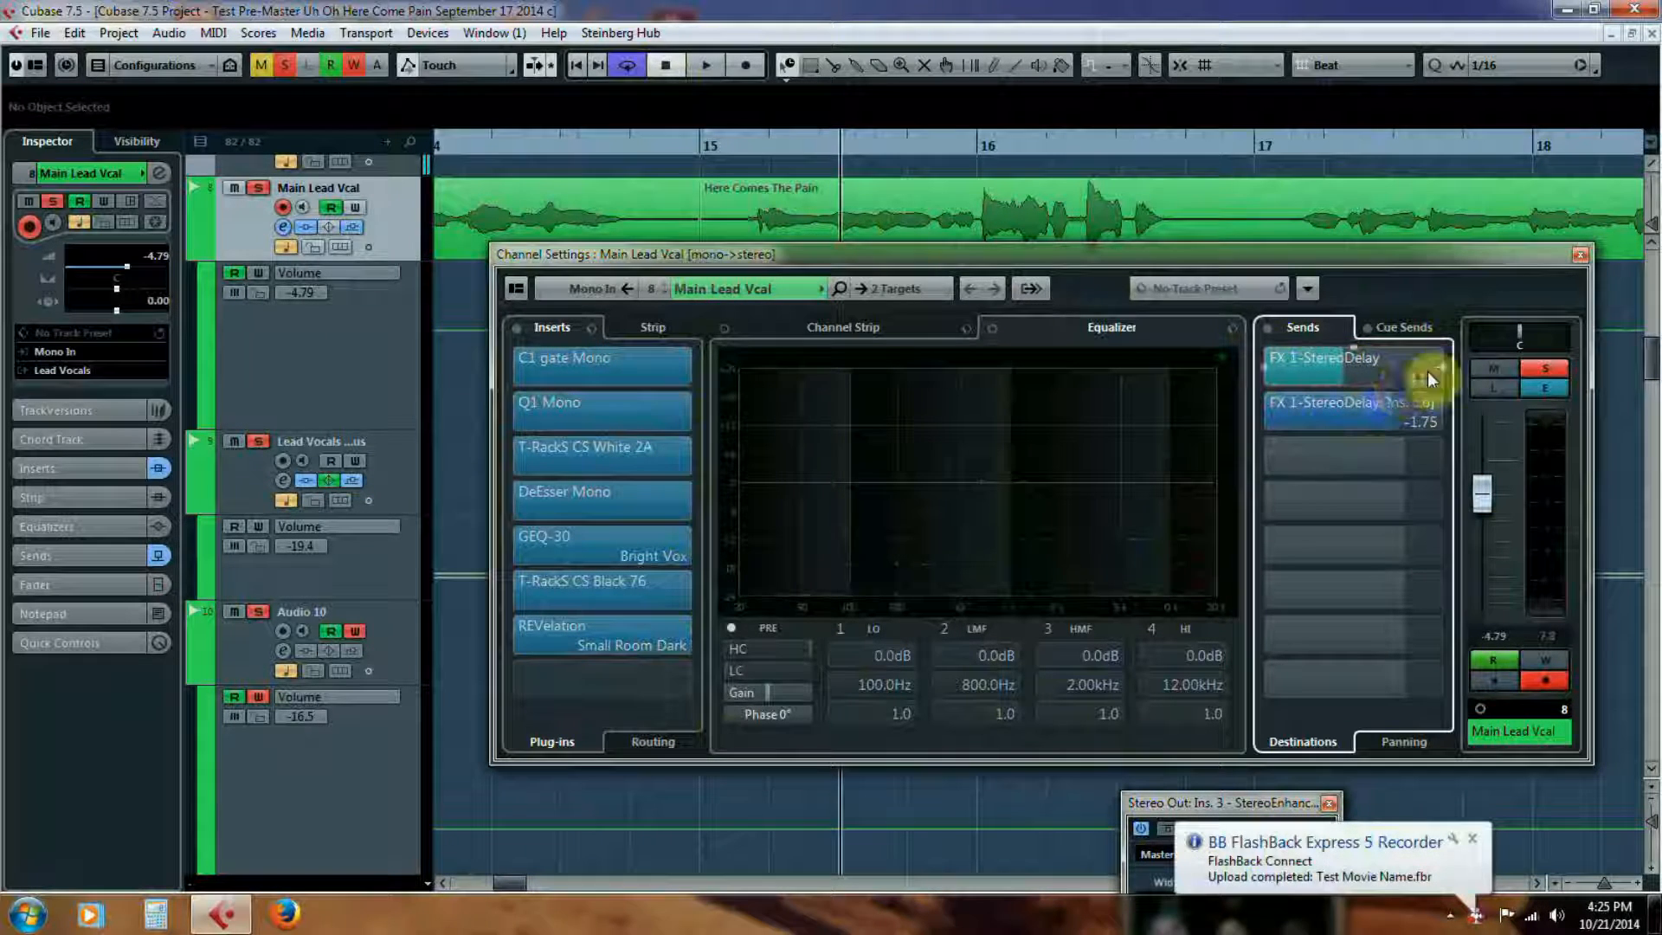
click(1577, 252)
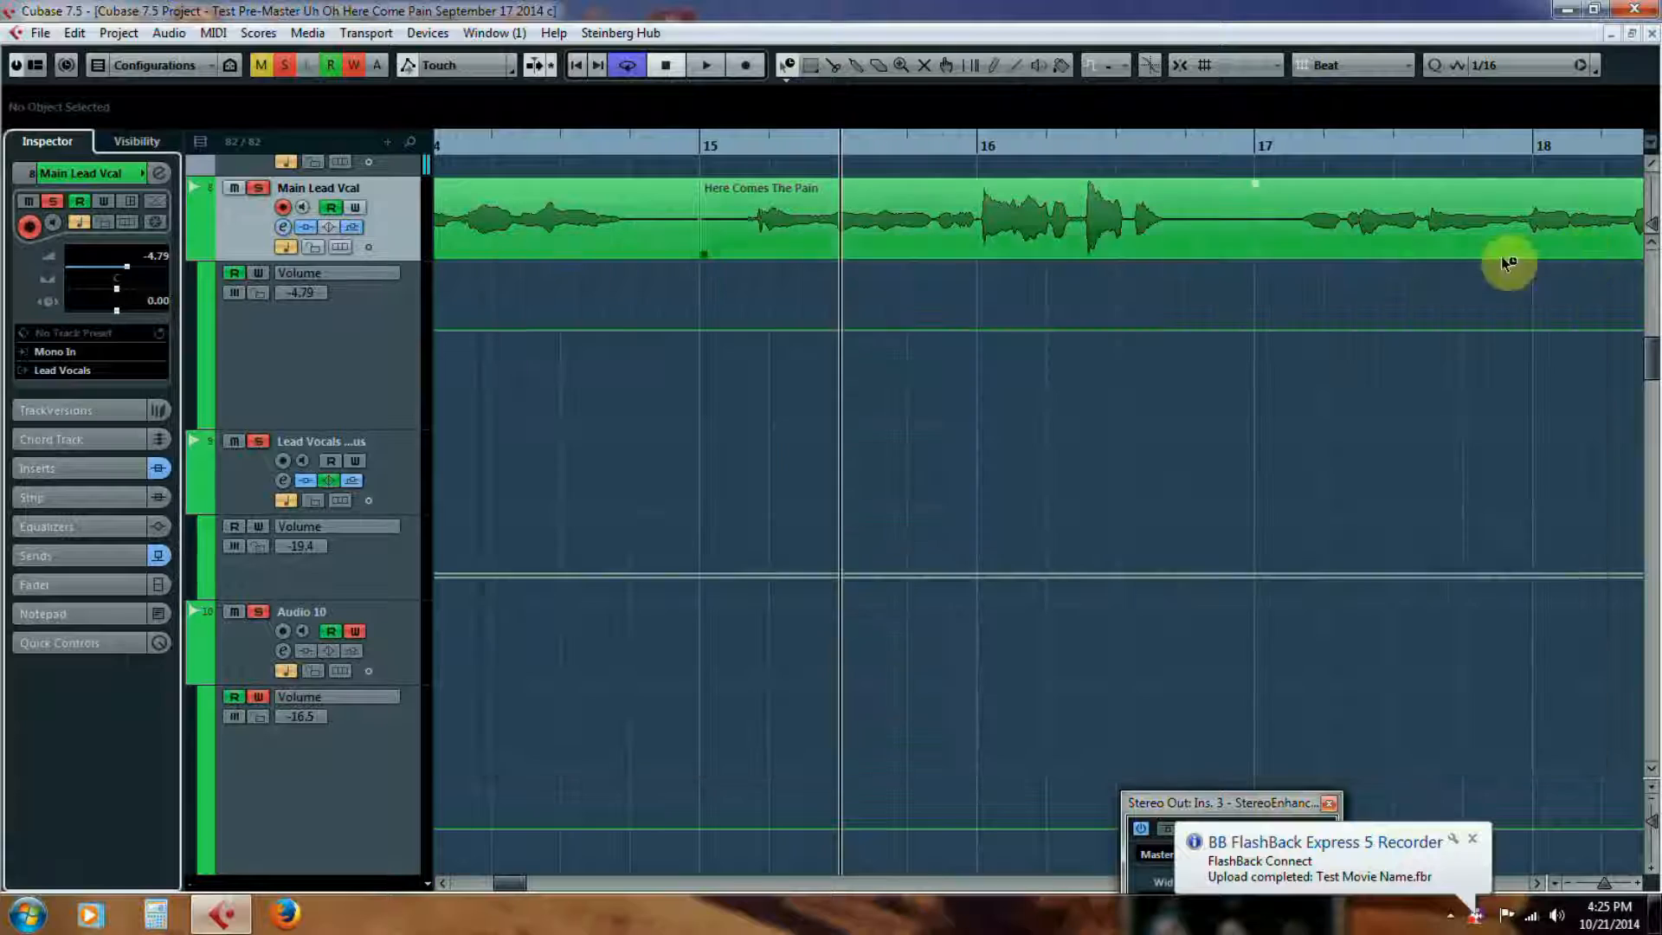
- Reopen the Main Lead Vcal channel settings and examine its output routing targets without changing them
scroll(554, 367, up, 3)
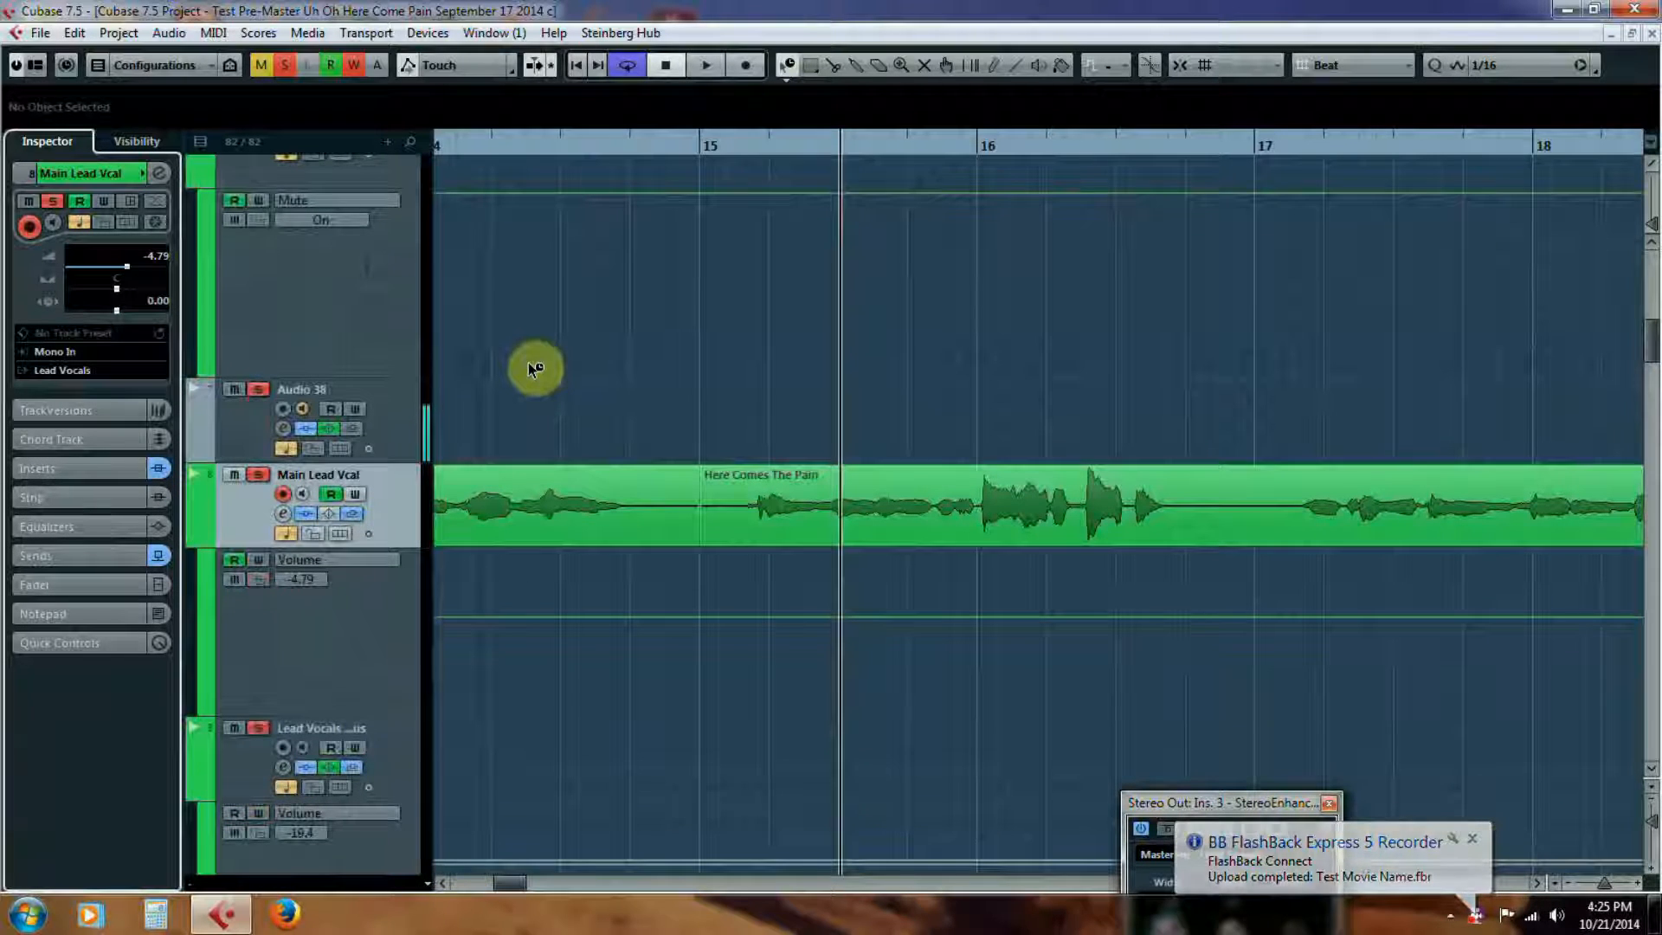
click(159, 173)
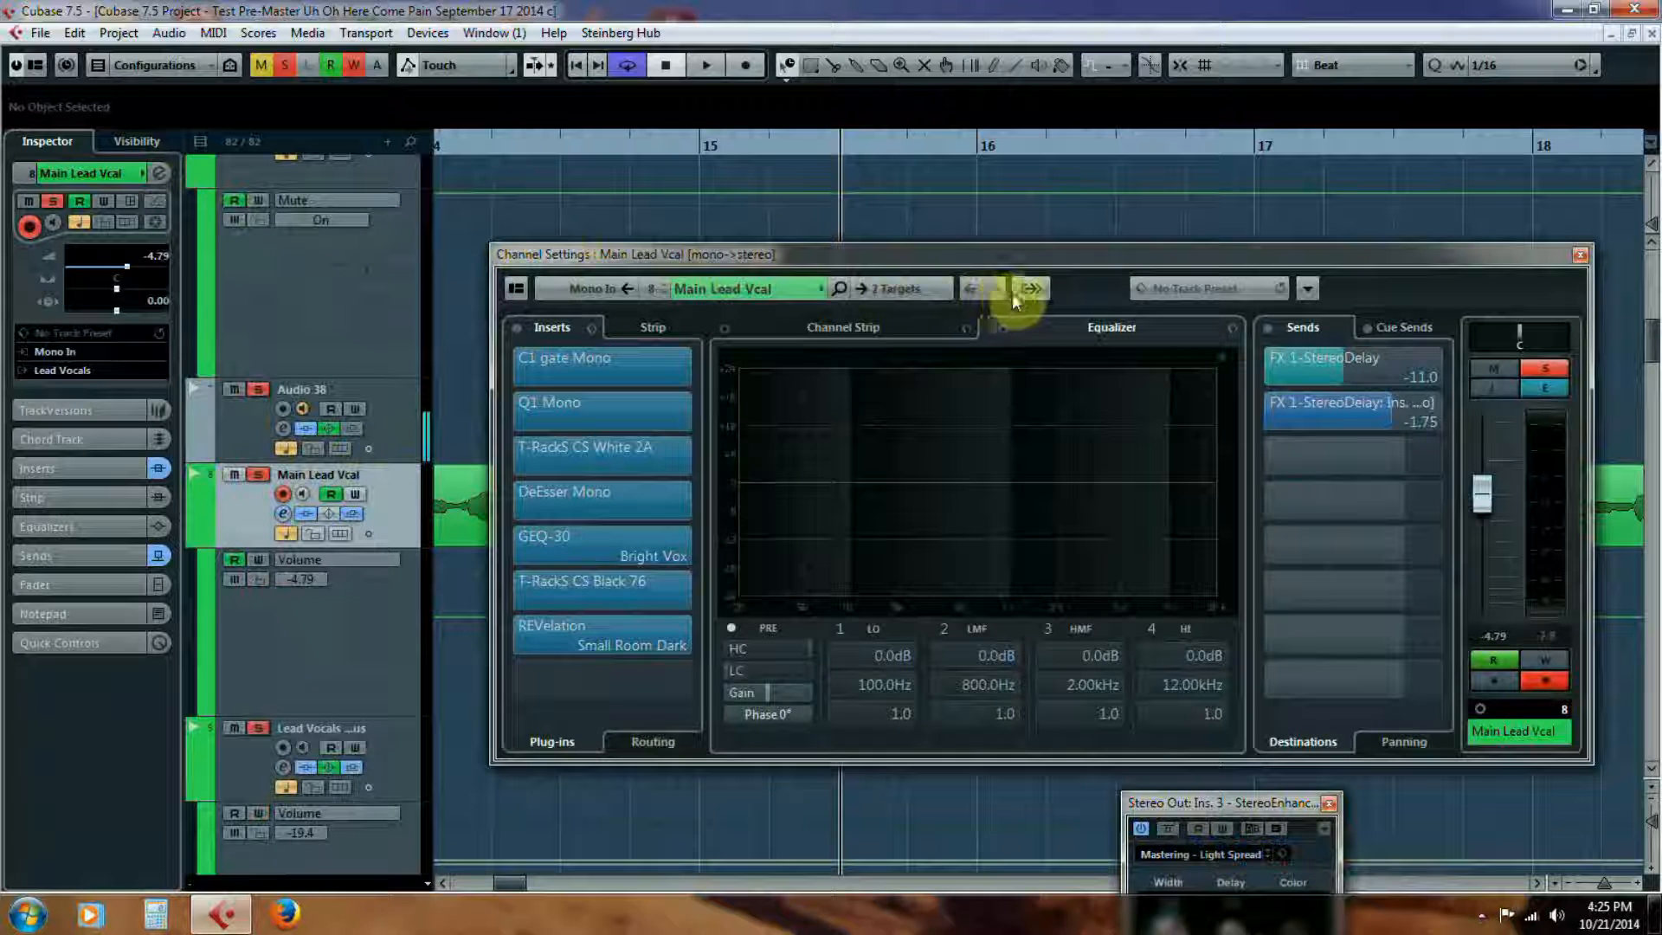
click(900, 286)
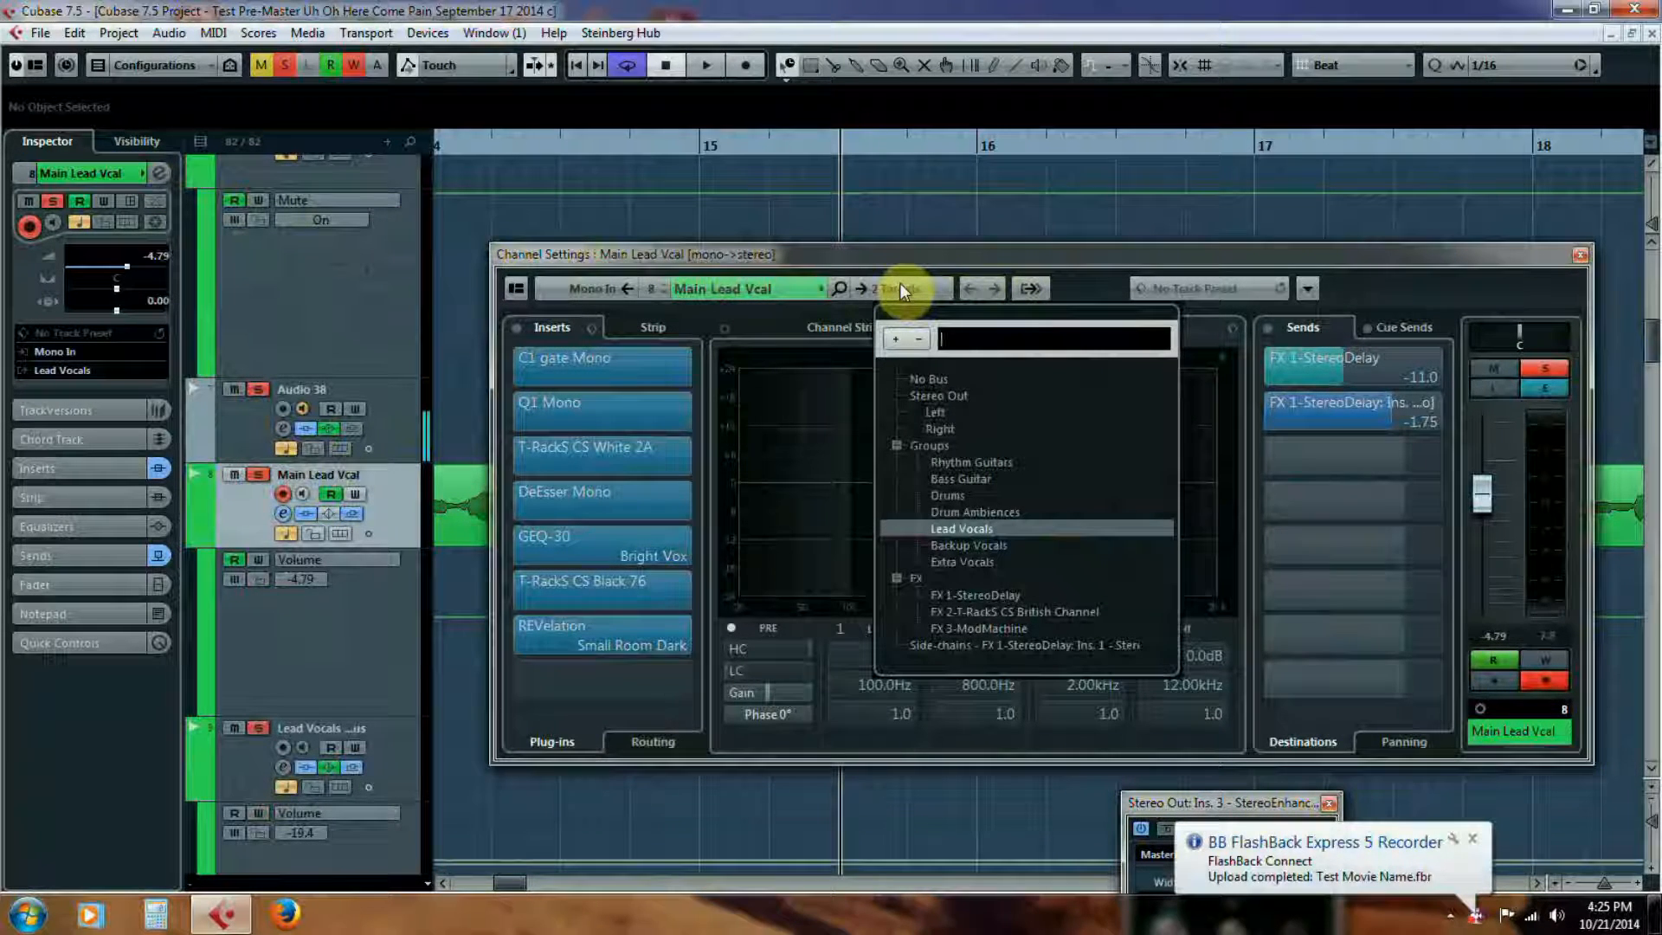
click(1046, 253)
- Examine the available track types, including Group Channel, without adding a track
click(117, 33)
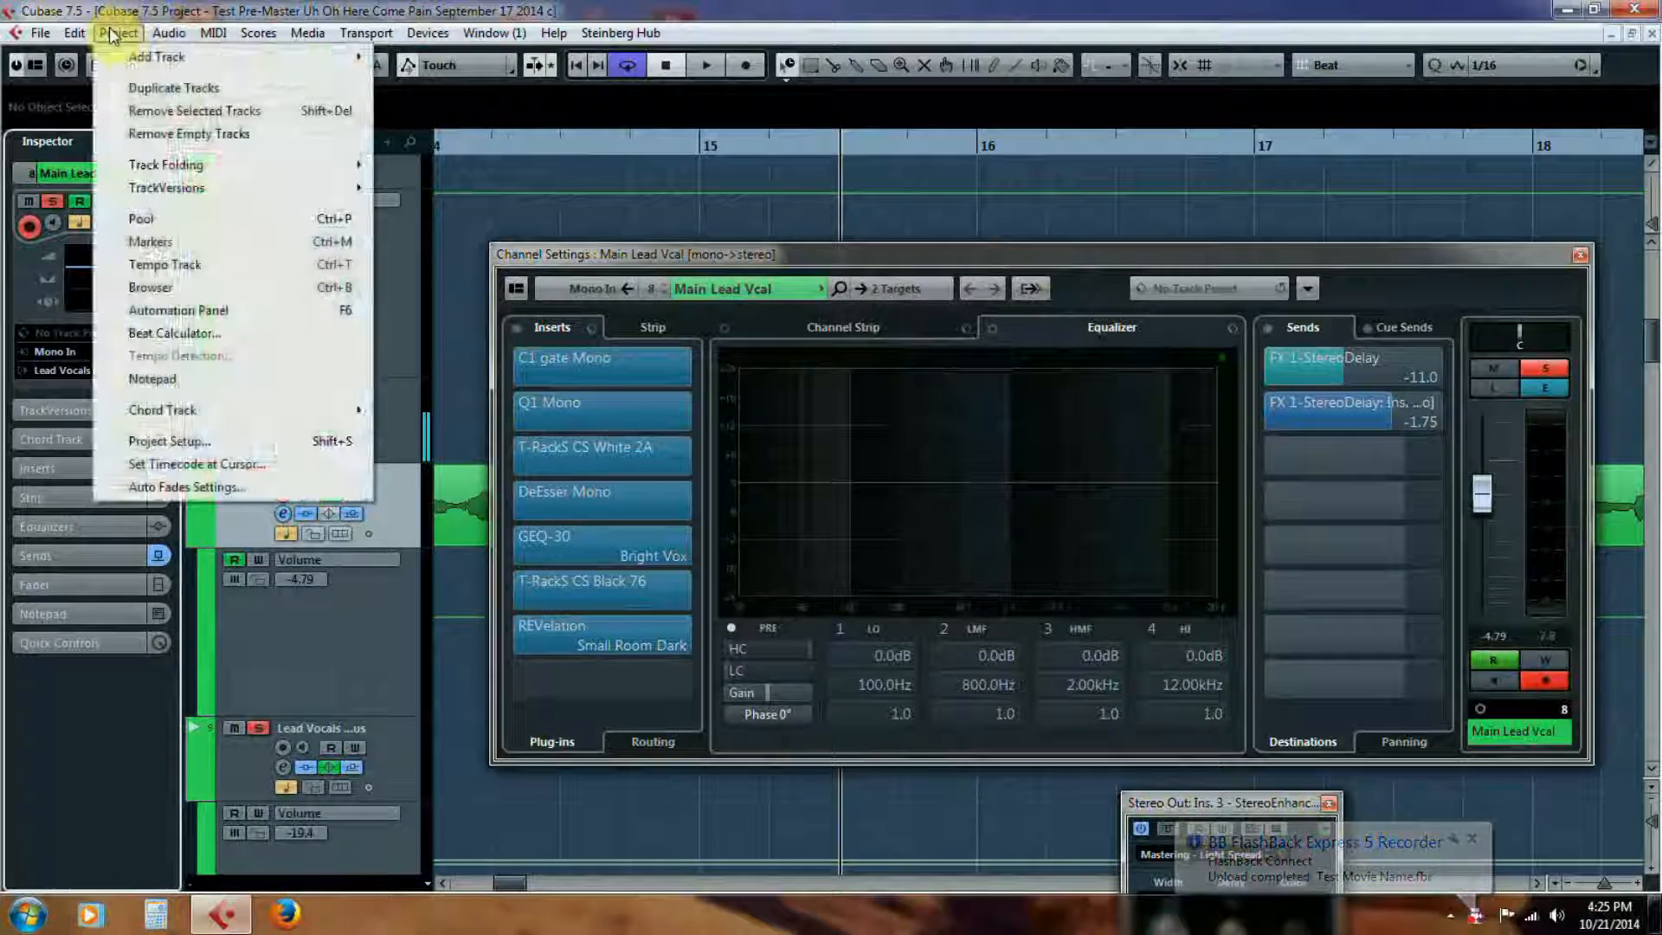
mouse_move(217, 62)
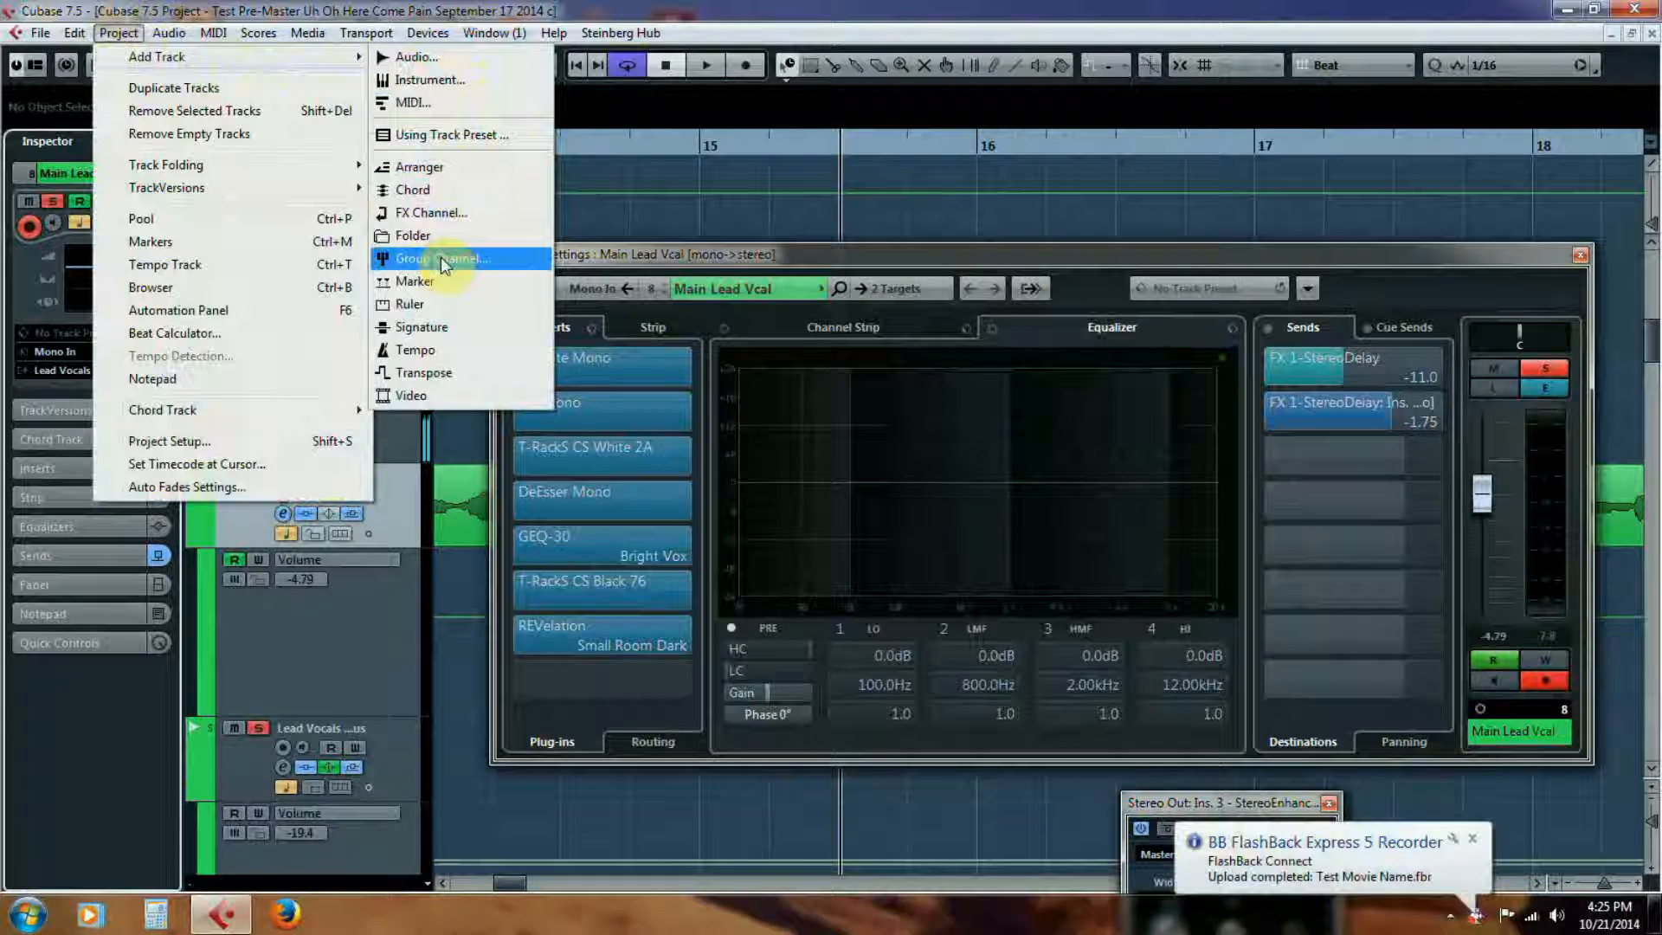
click(1213, 271)
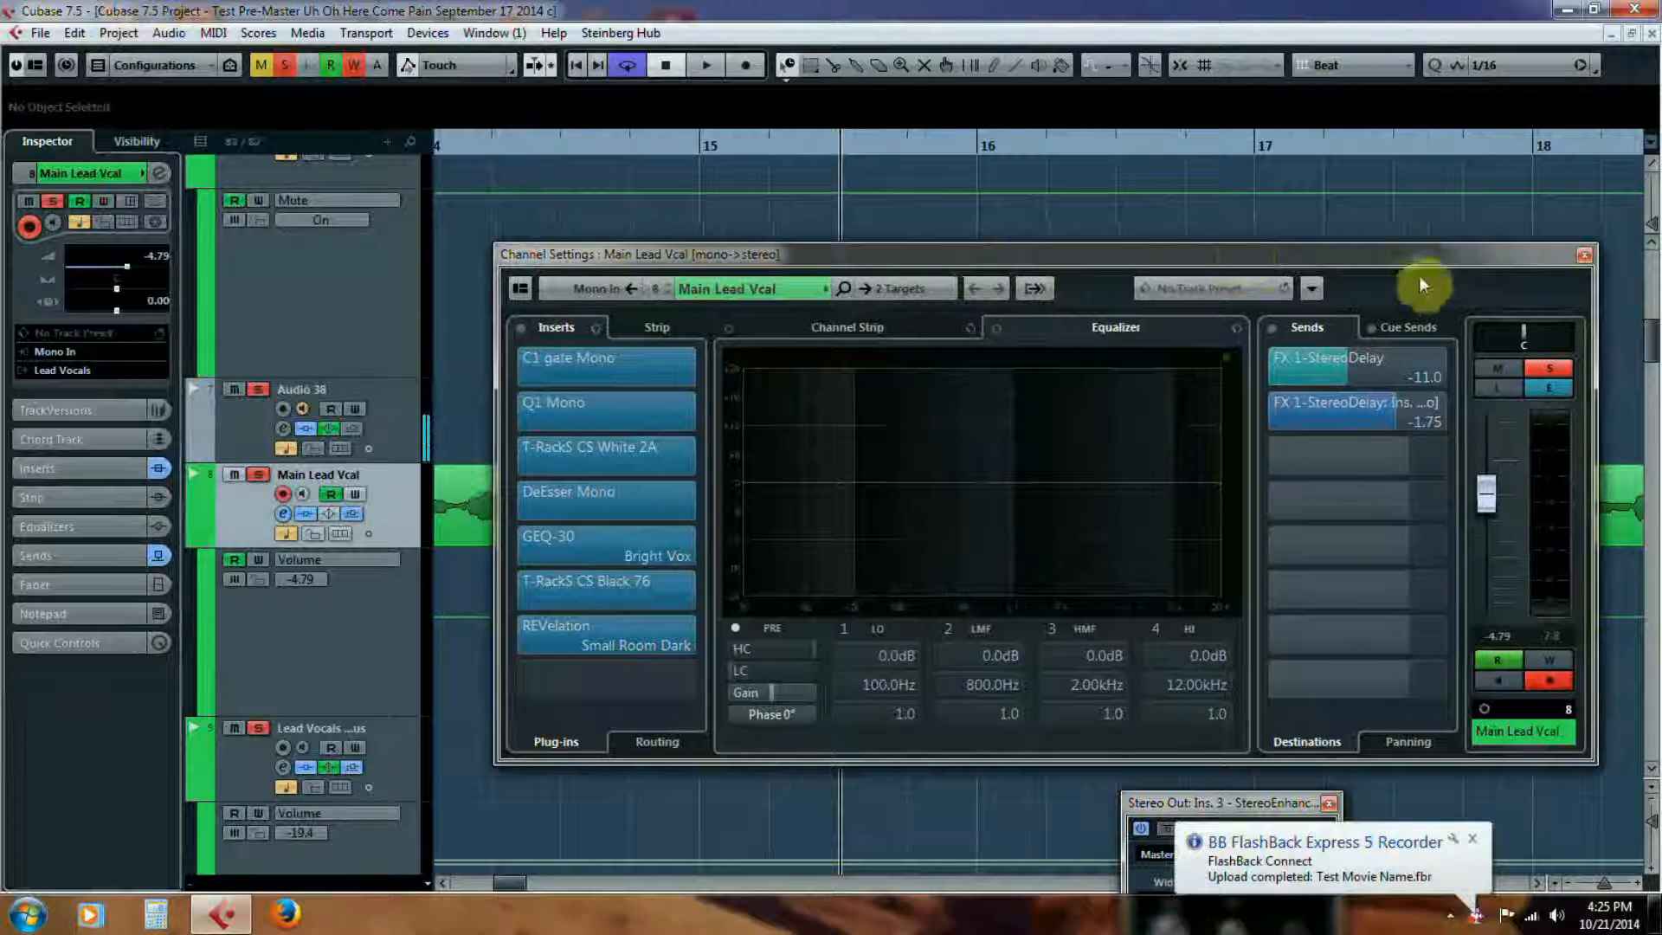
- Select the Lead Vocals group track, view its REVelation insert's settings, and close the plug-in
scroll(448, 640, down, 5)
scroll(452, 645, down, 10)
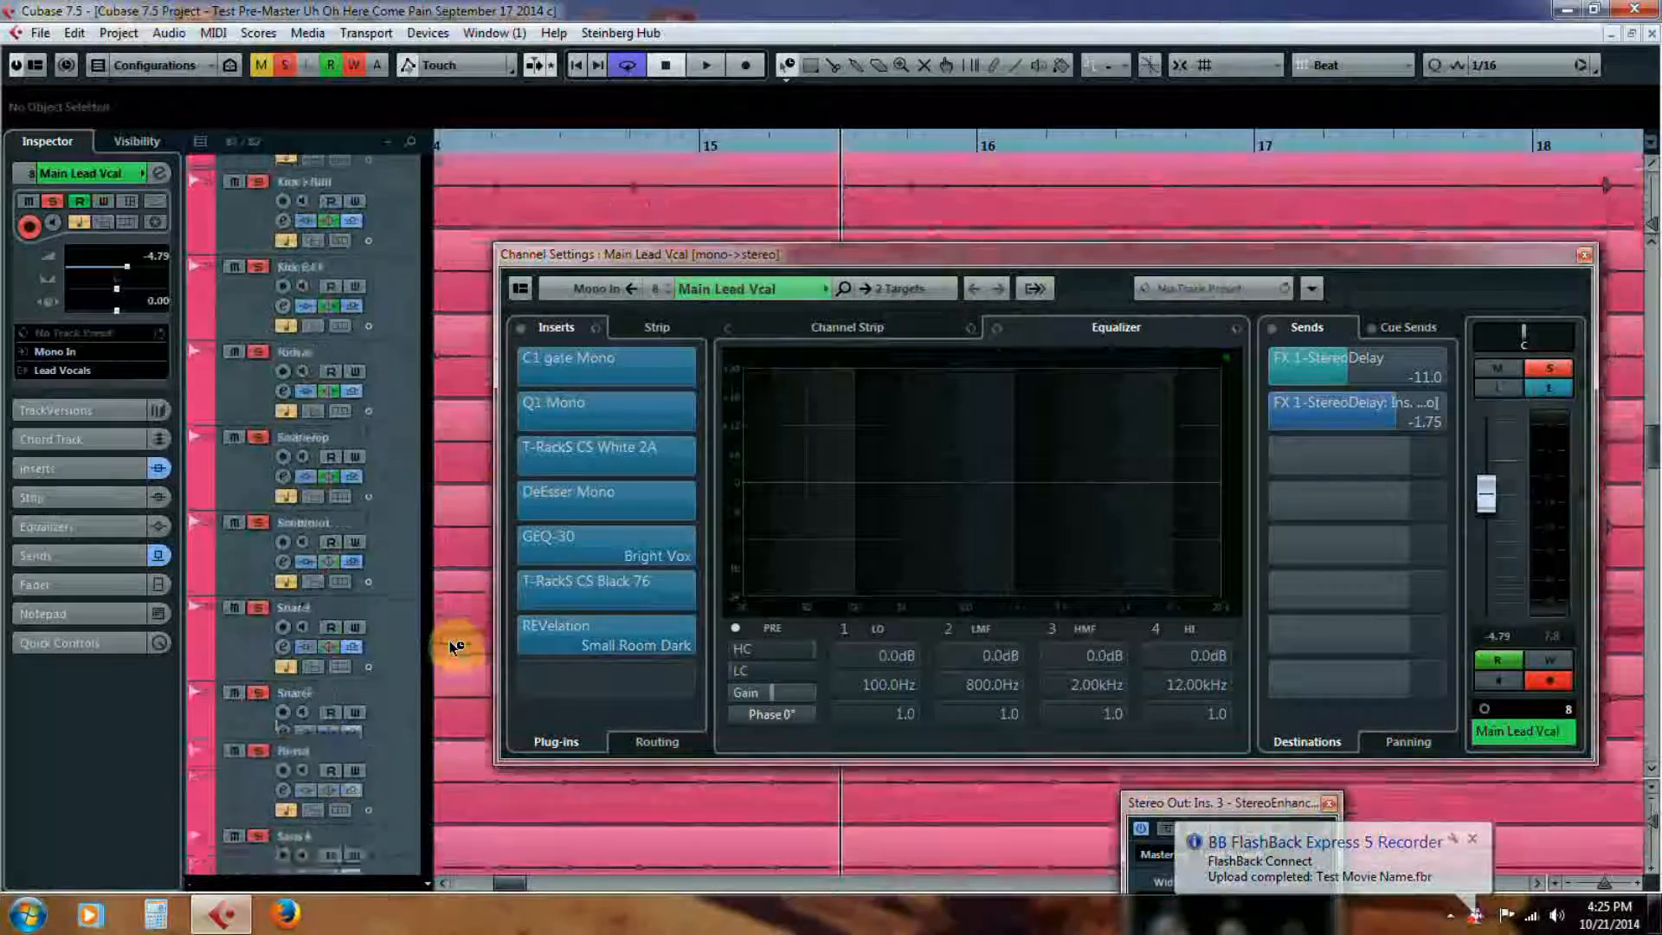
scroll(451, 645, down, 8)
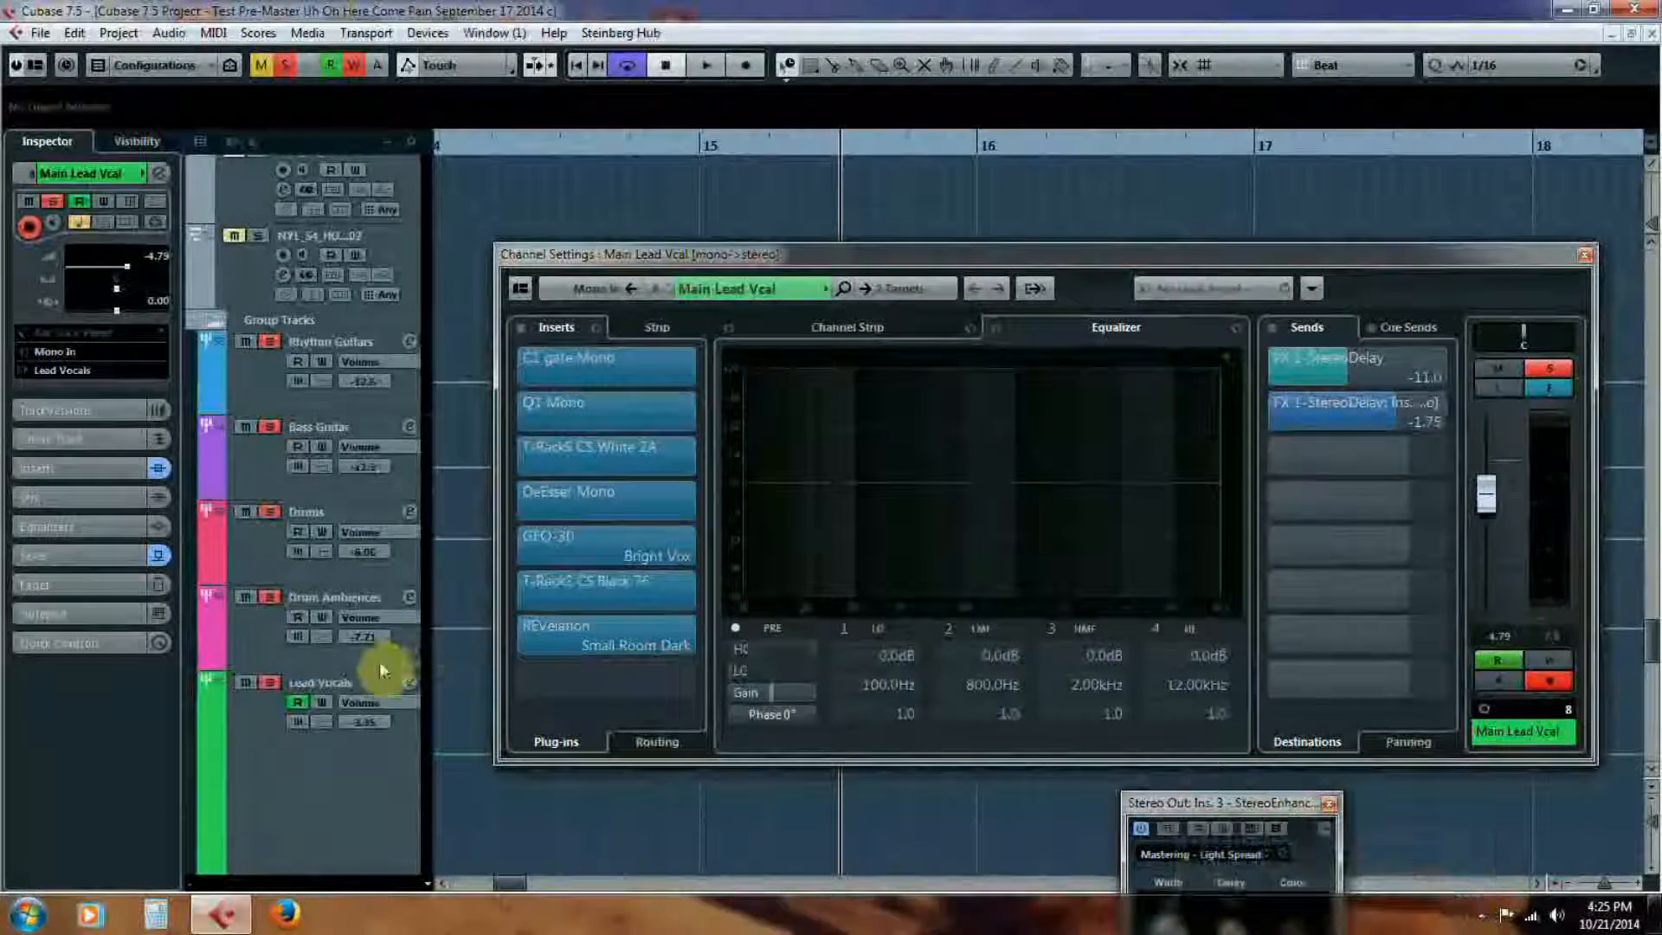
click(326, 686)
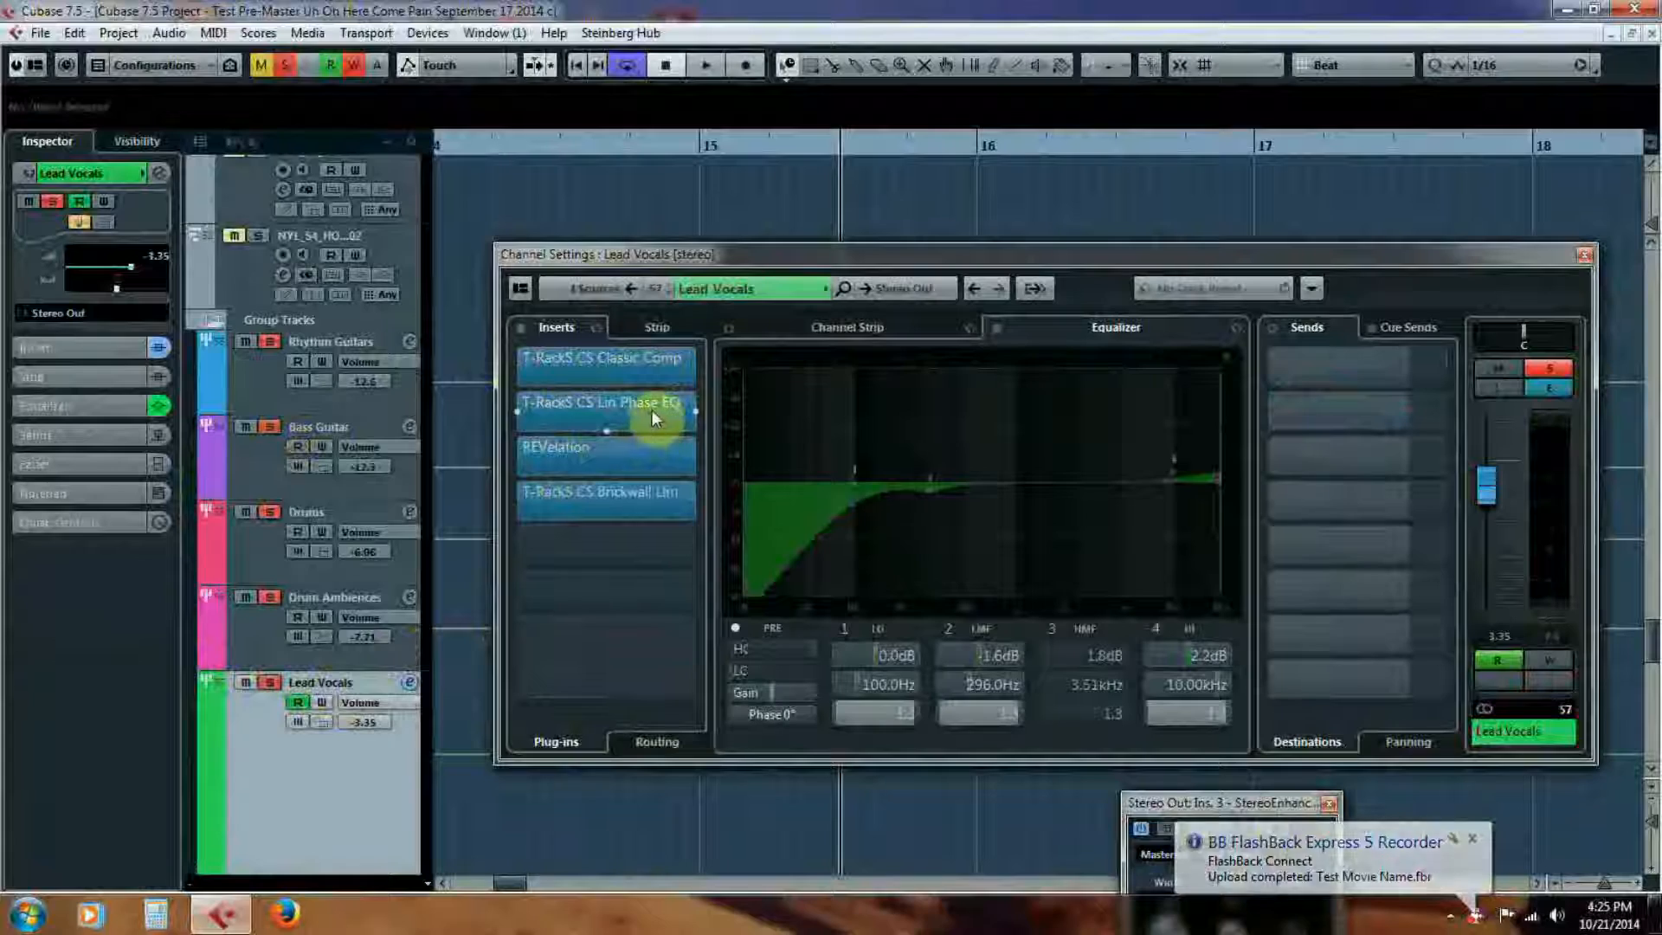
click(592, 446)
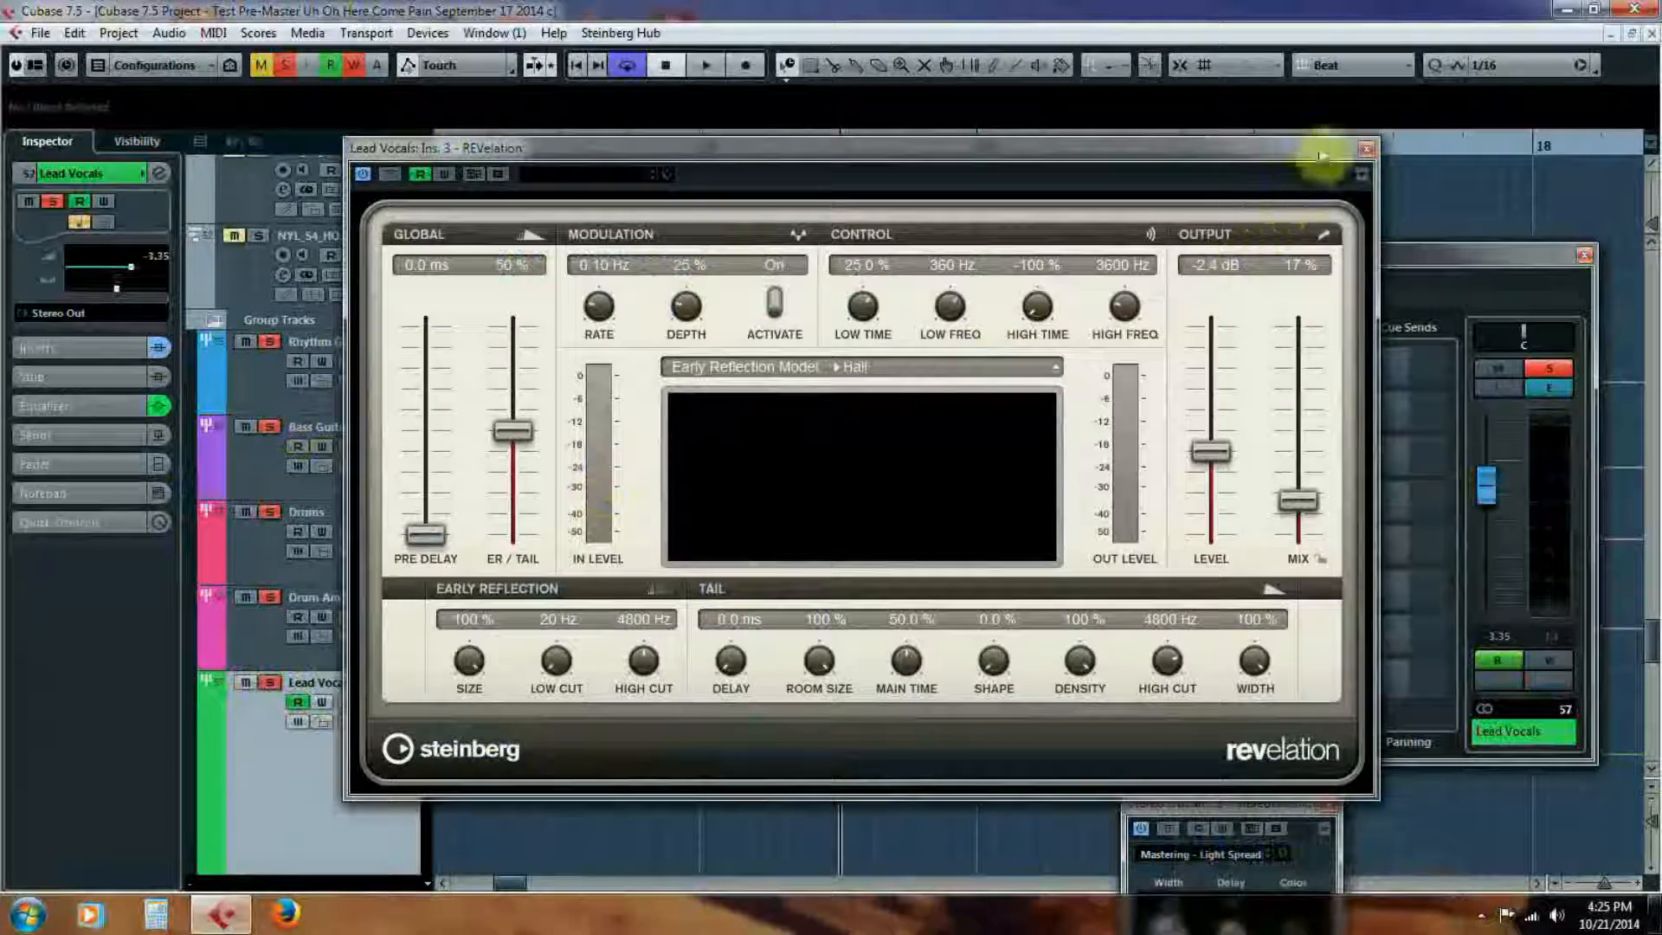
click(1366, 148)
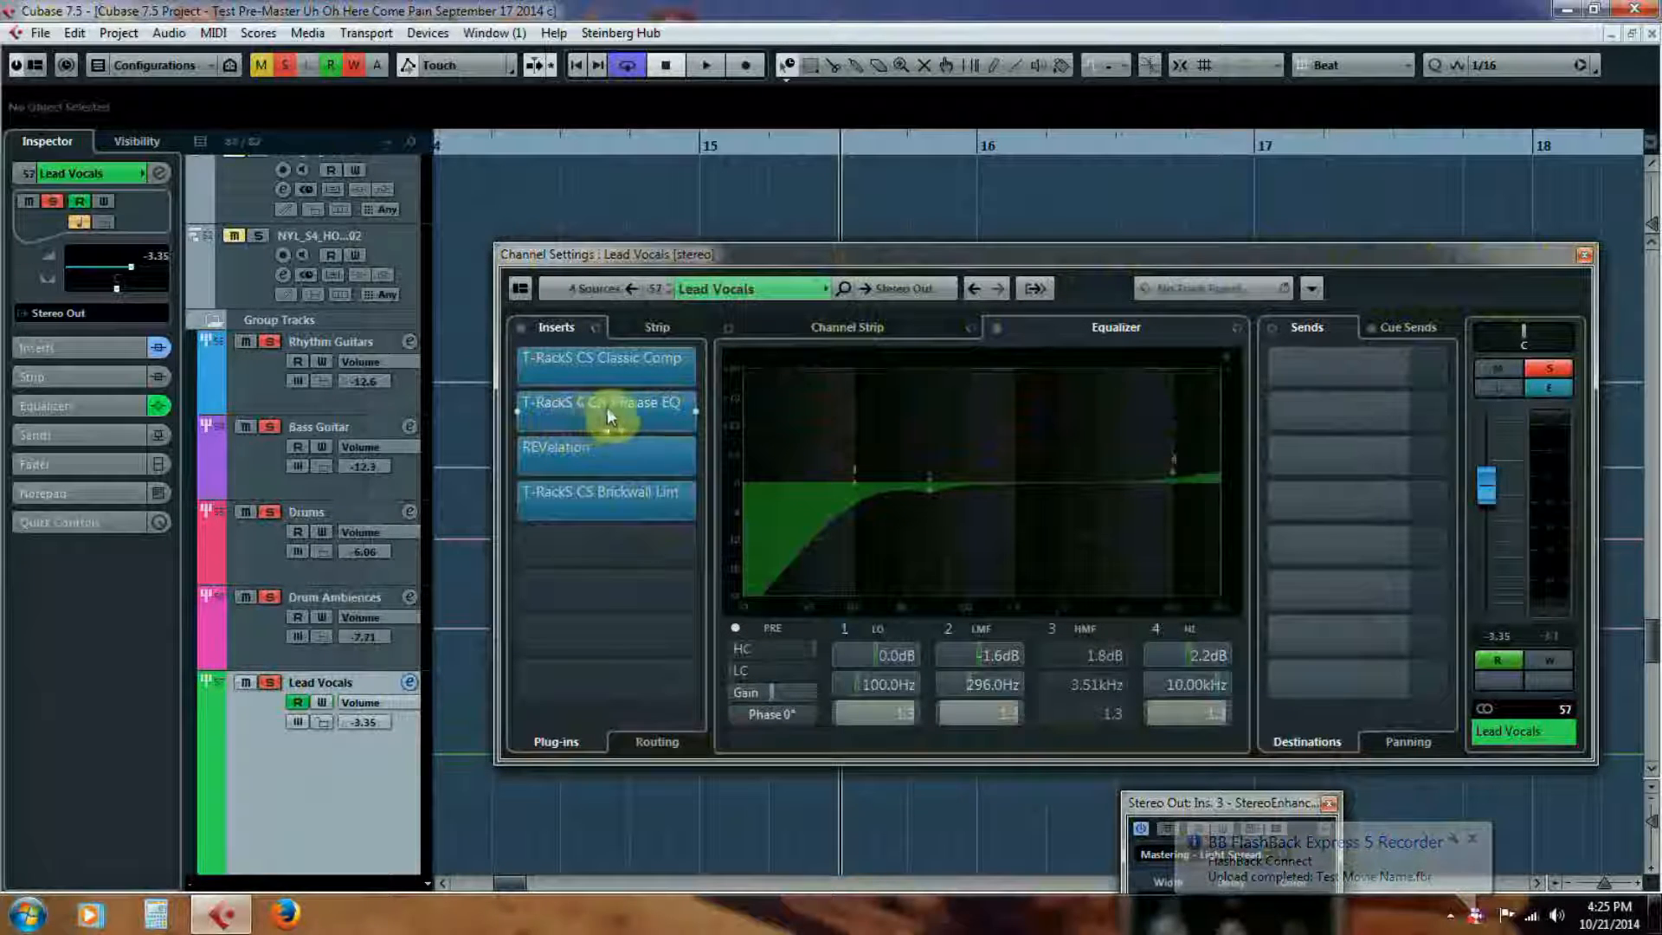
- Examine the effects available for the Lead Vocals group's fifth insert slot without loading one
click(688, 541)
scroll(666, 703, down, 1)
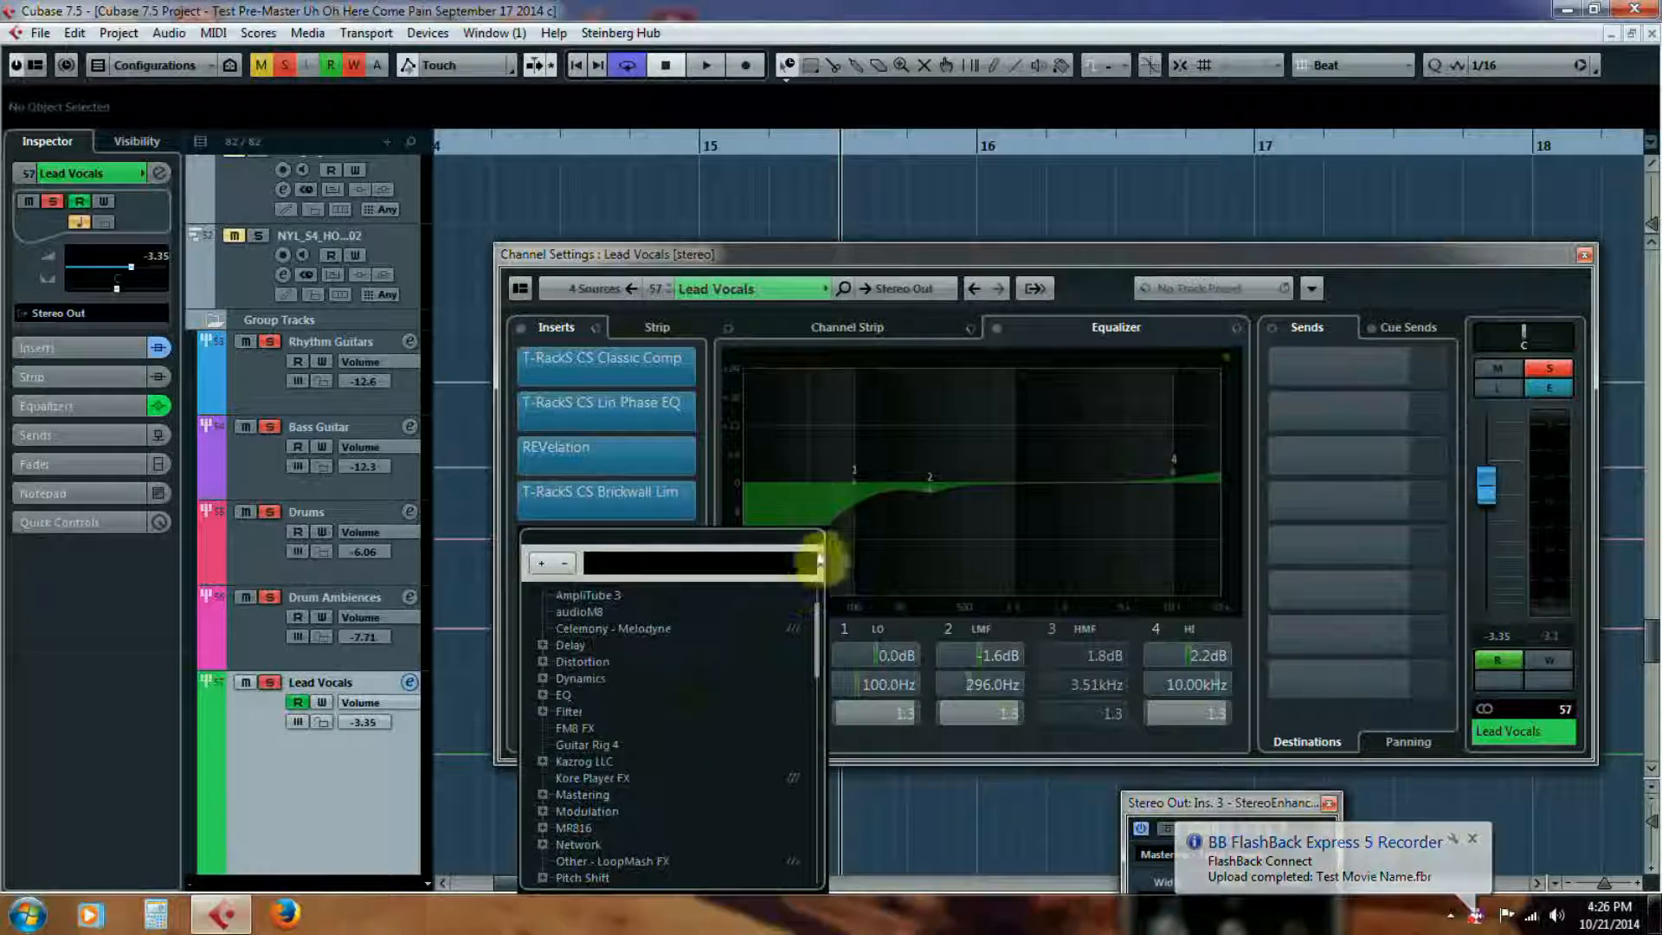
click(895, 254)
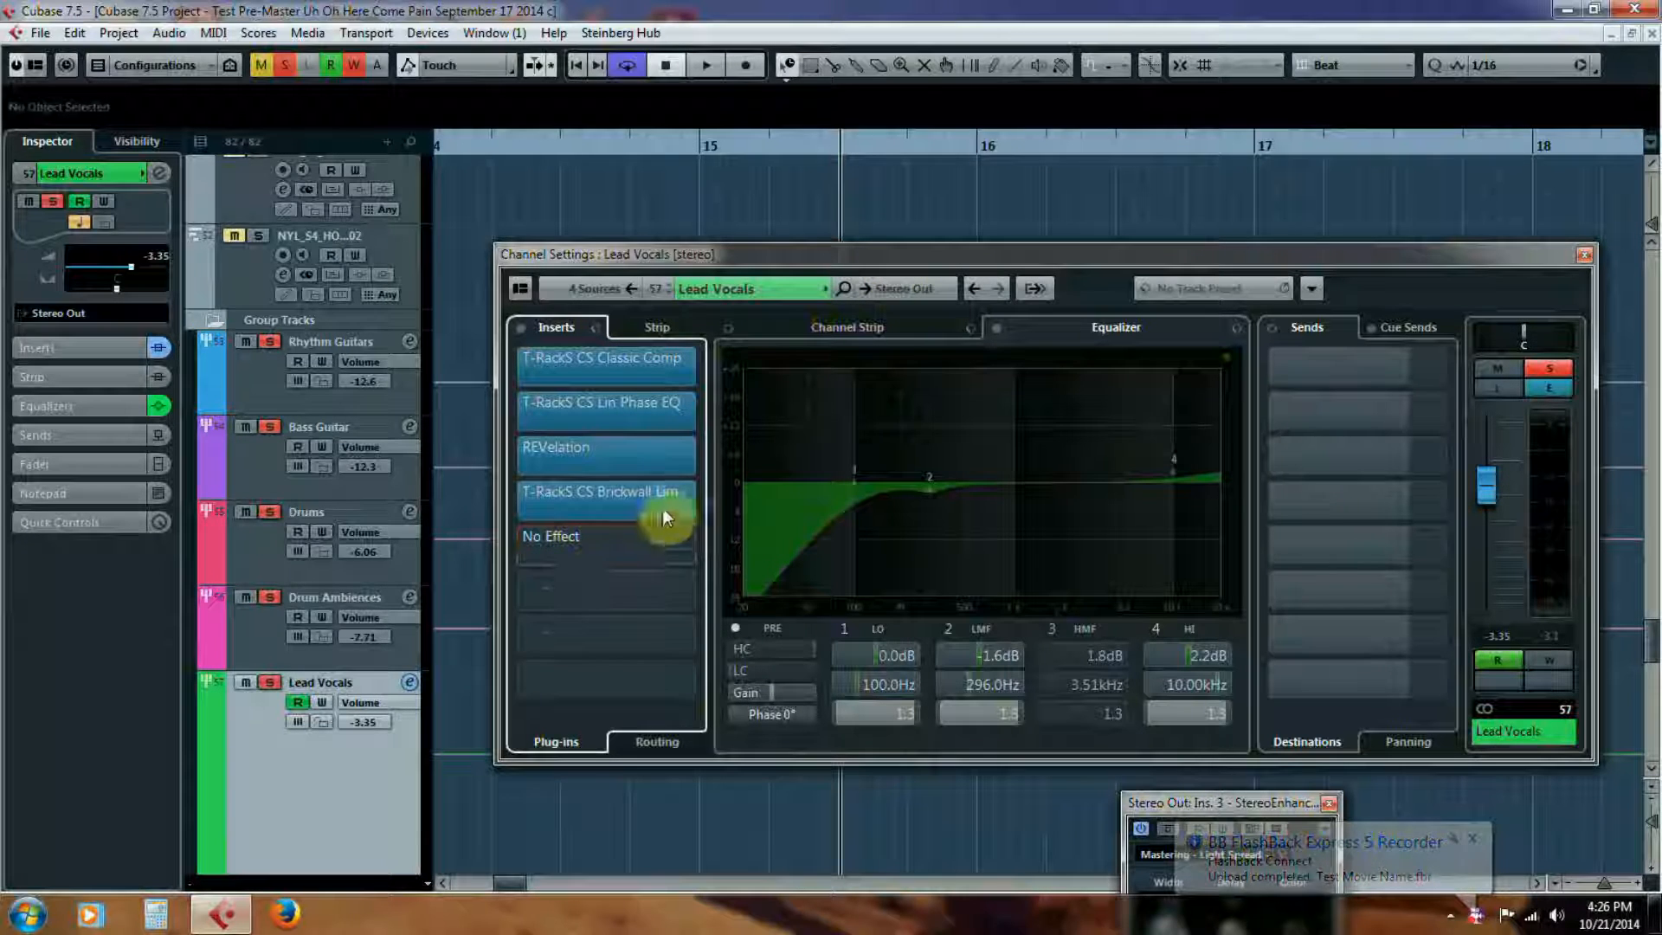